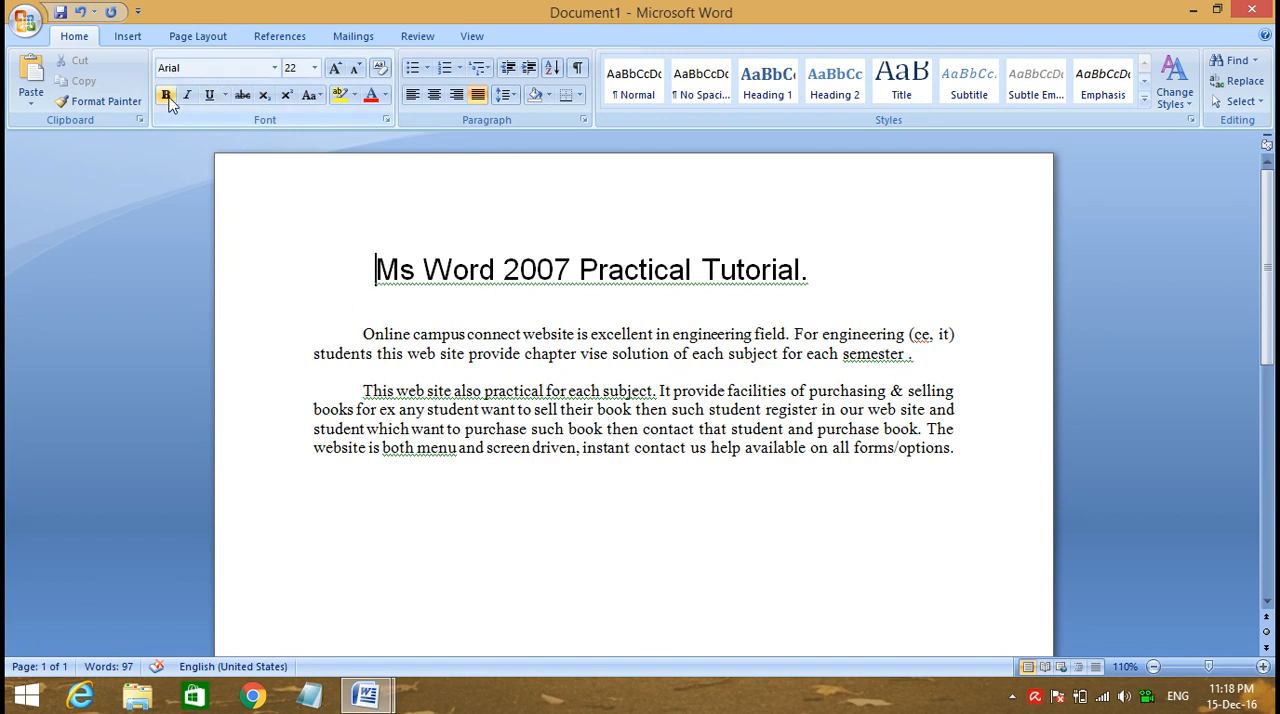
# - Change the font of the title "Ms Word 2007 Practical Tutorial." to Times New Roman
pyautogui.click(200, 67)
pyautogui.moveTo(365, 262); pyautogui.dragTo(815, 263)
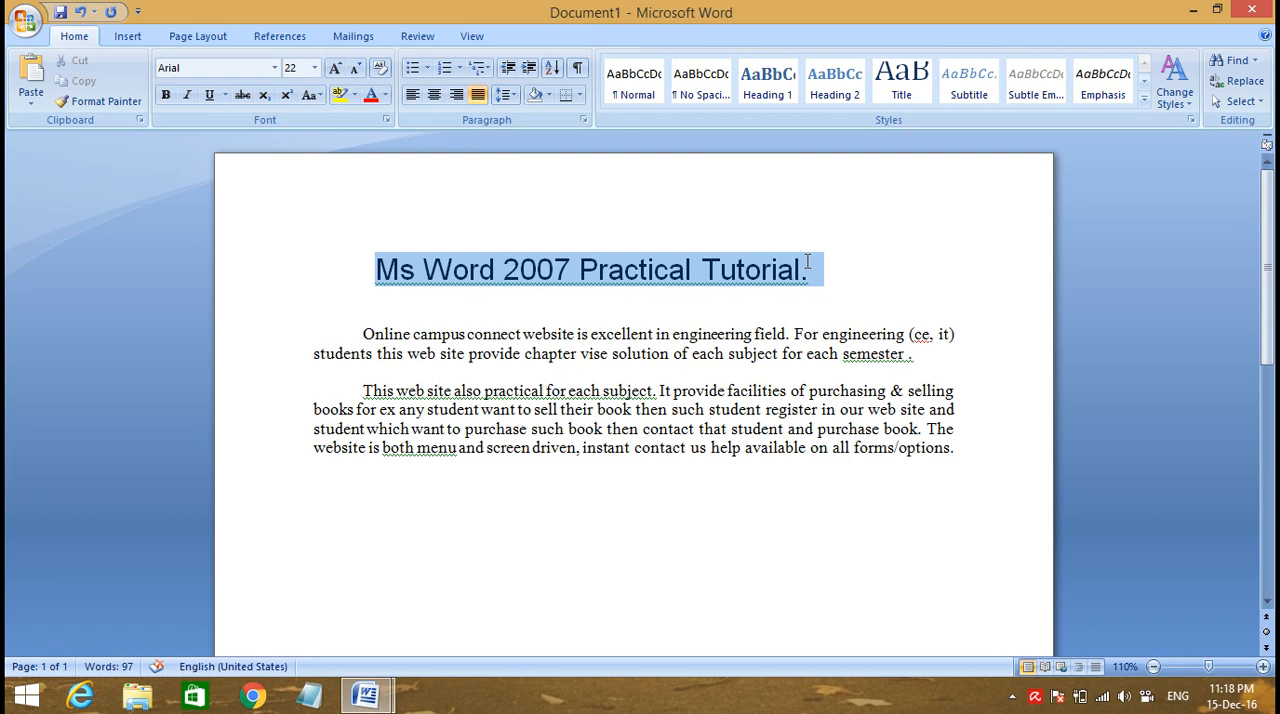
pyautogui.click(274, 67)
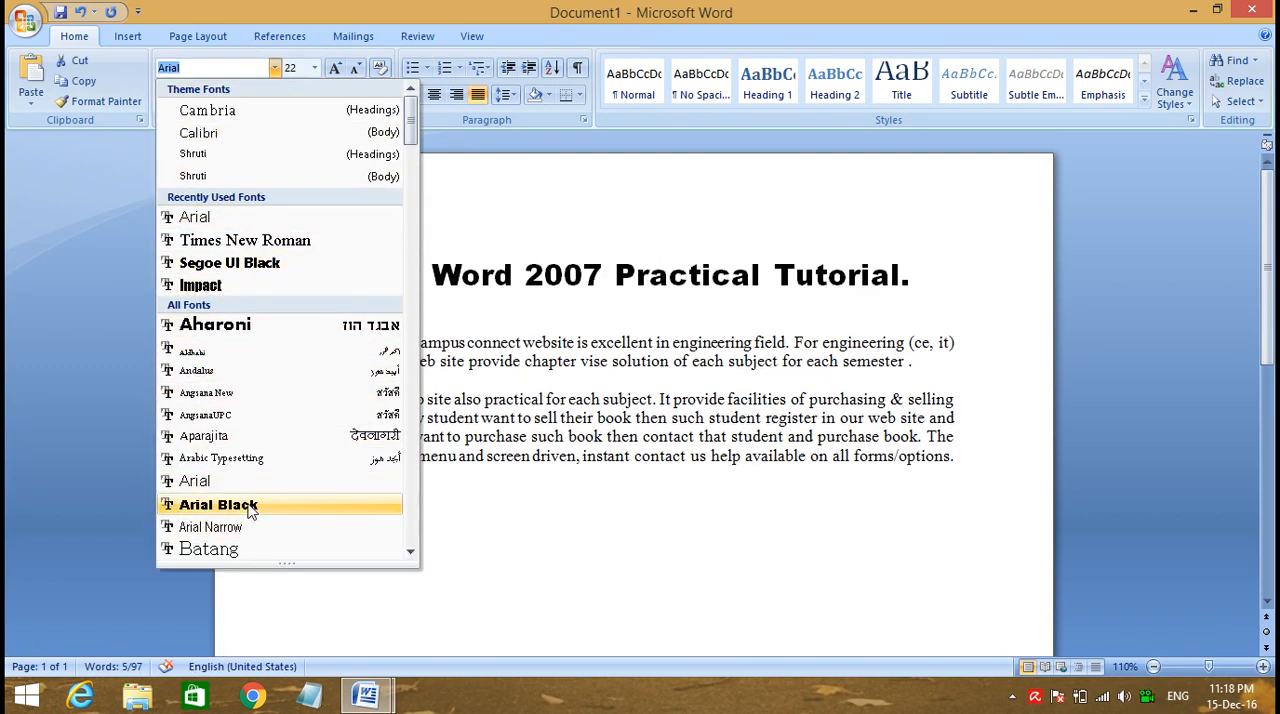
pyautogui.click(199, 72)
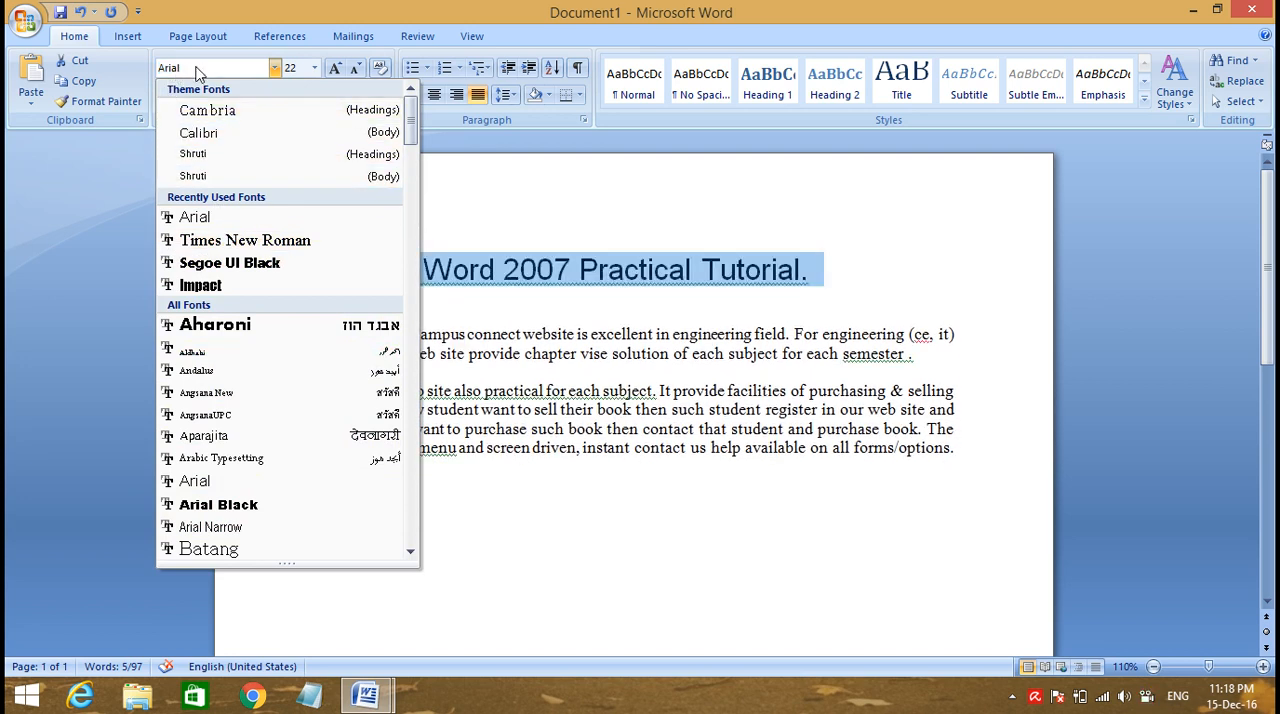
pyautogui.write('T')
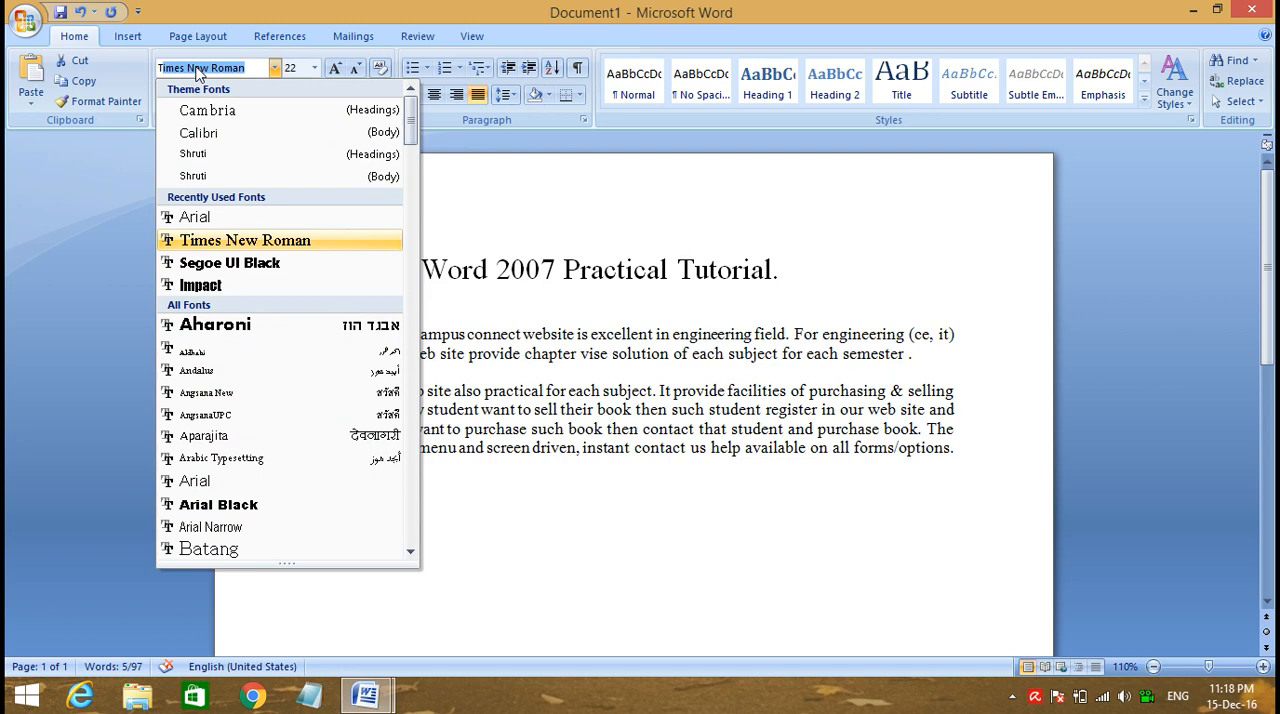
pyautogui.write('im')
pyautogui.press('Return')
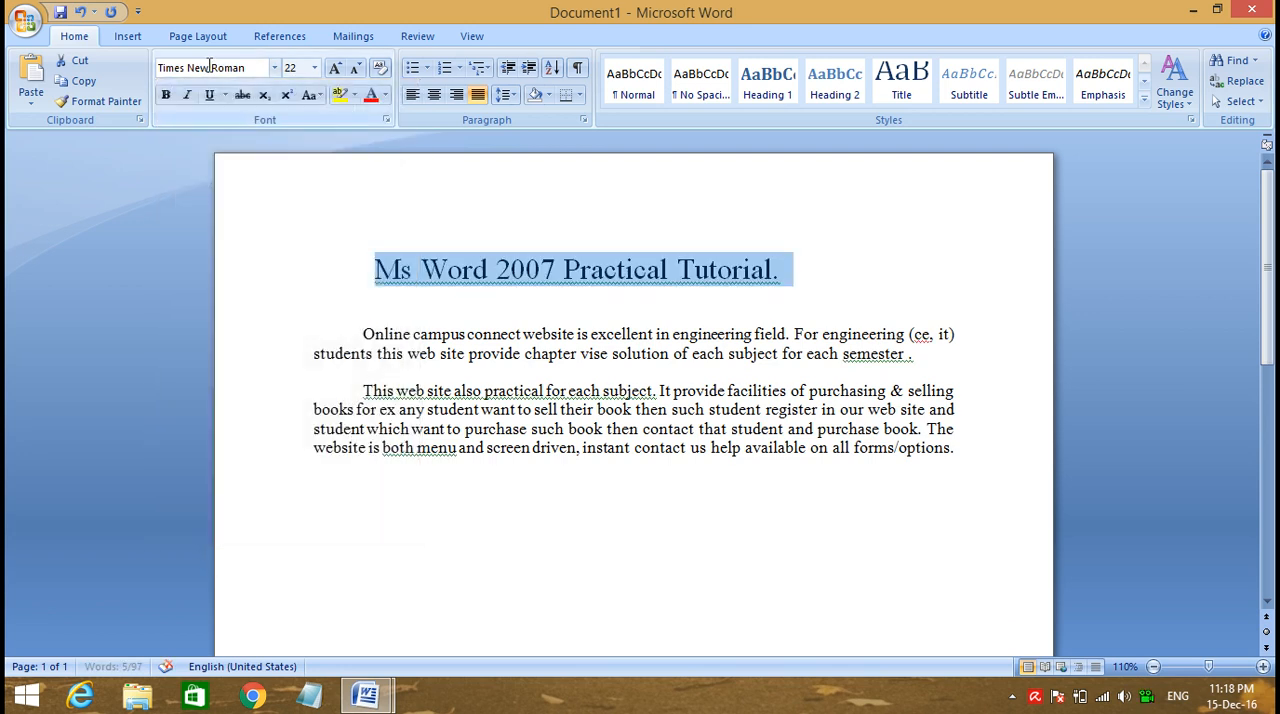
# - Set the title's font size to 26
pyautogui.click(313, 68)
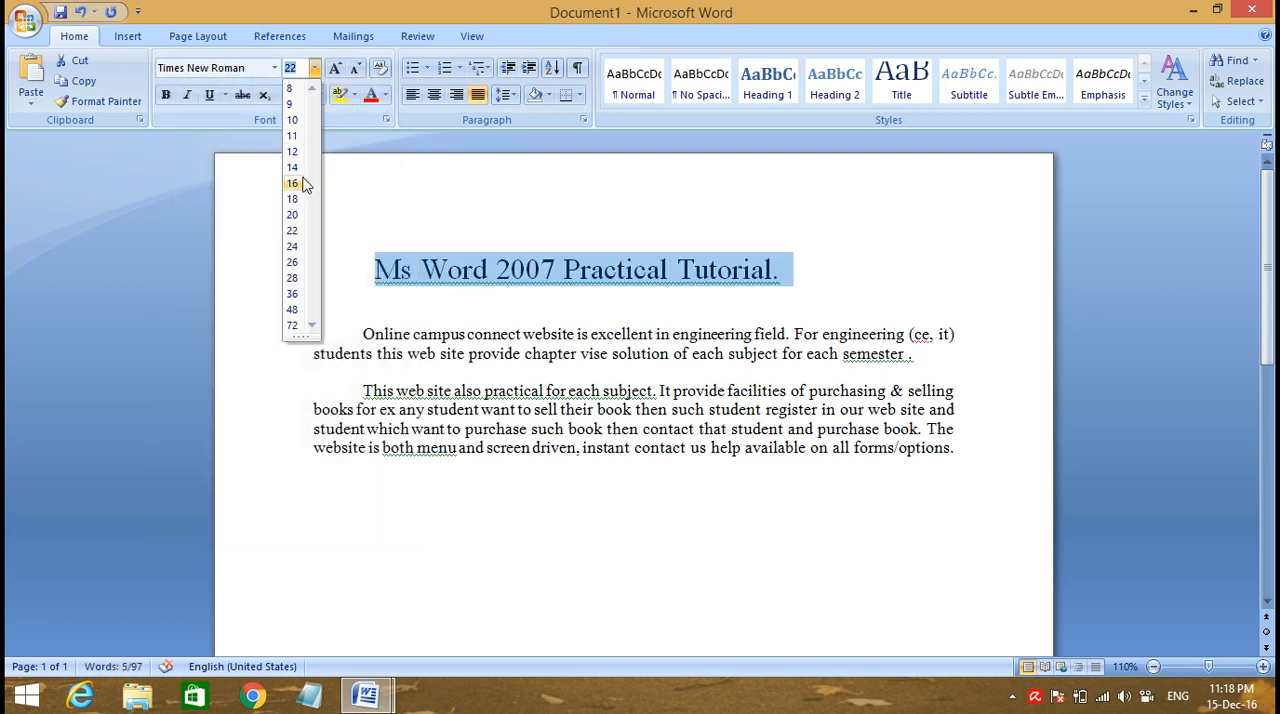
pyautogui.click(293, 266)
pyautogui.click(586, 314)
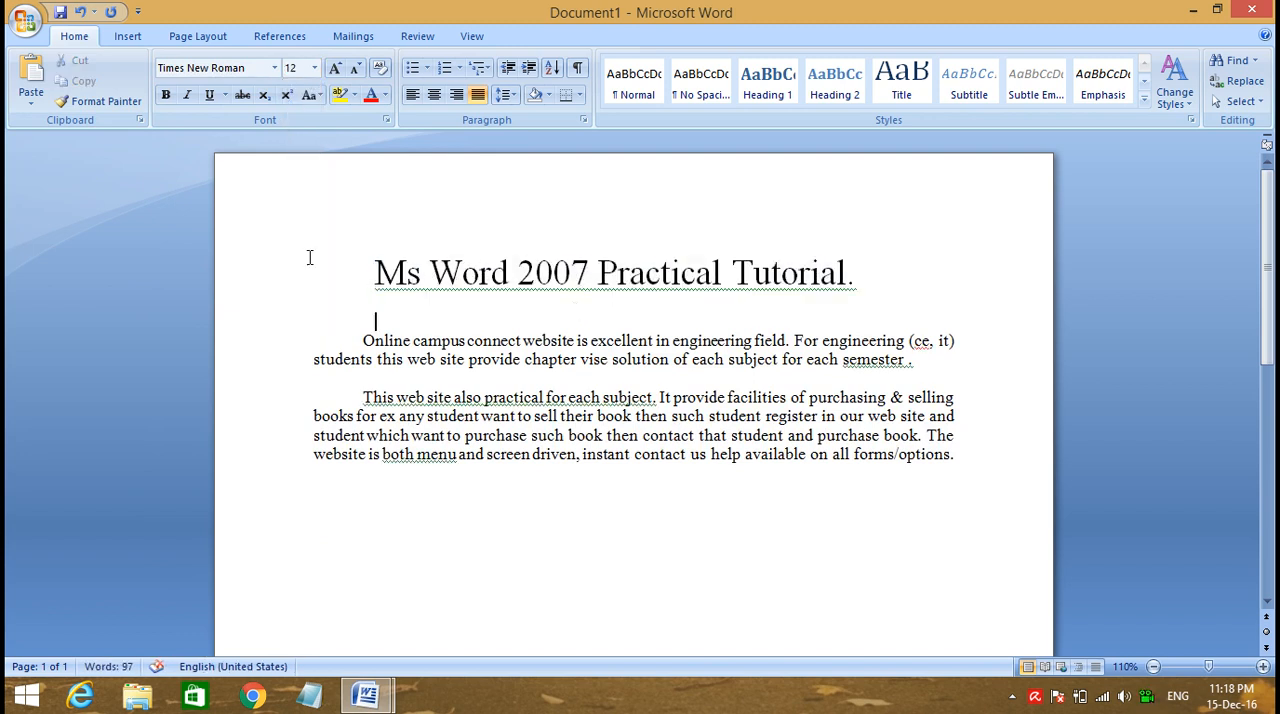
# - Format the title line as bold, italic and underlined
pyautogui.moveTo(374, 265); pyautogui.dragTo(870, 274)
pyautogui.click(166, 96)
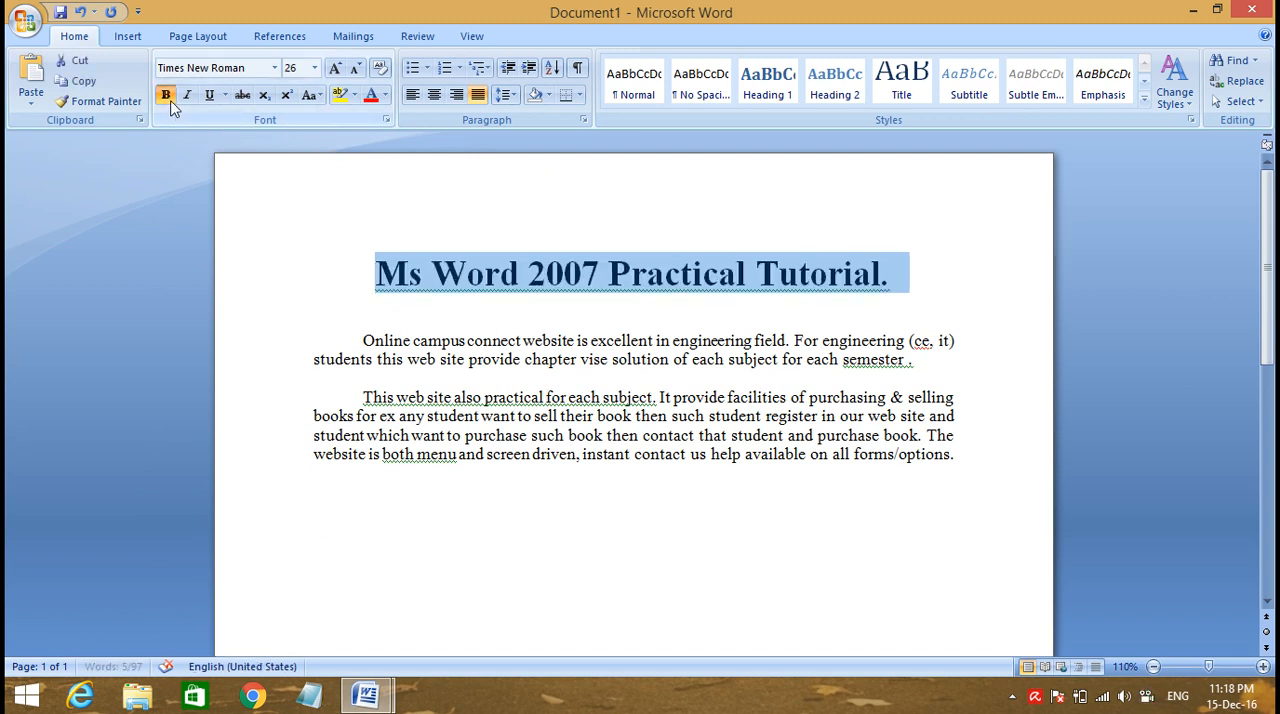
pyautogui.click(168, 98)
pyautogui.click(168, 98)
pyautogui.click(186, 97)
pyautogui.click(186, 97)
pyautogui.click(186, 98)
pyautogui.click(213, 101)
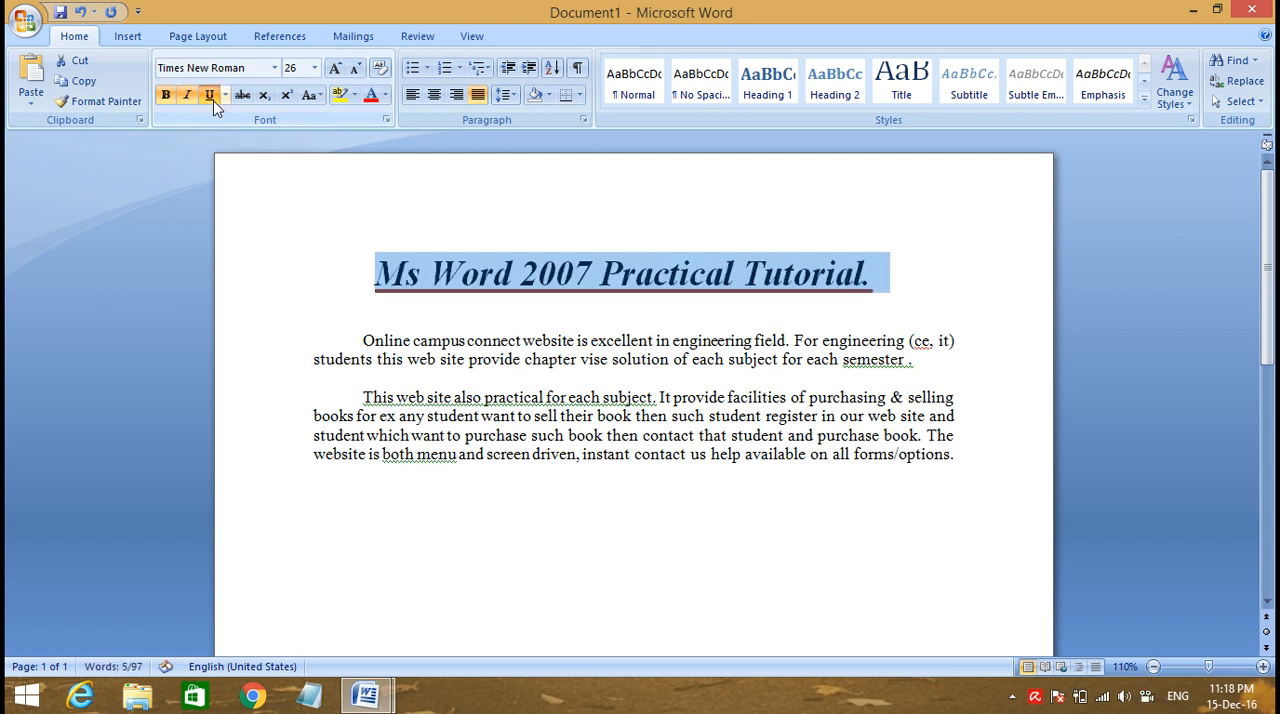
pyautogui.click(214, 102)
pyautogui.click(214, 102)
pyautogui.click(451, 339)
pyautogui.click(890, 291)
pyautogui.moveTo(890, 291); pyautogui.dragTo(370, 280)
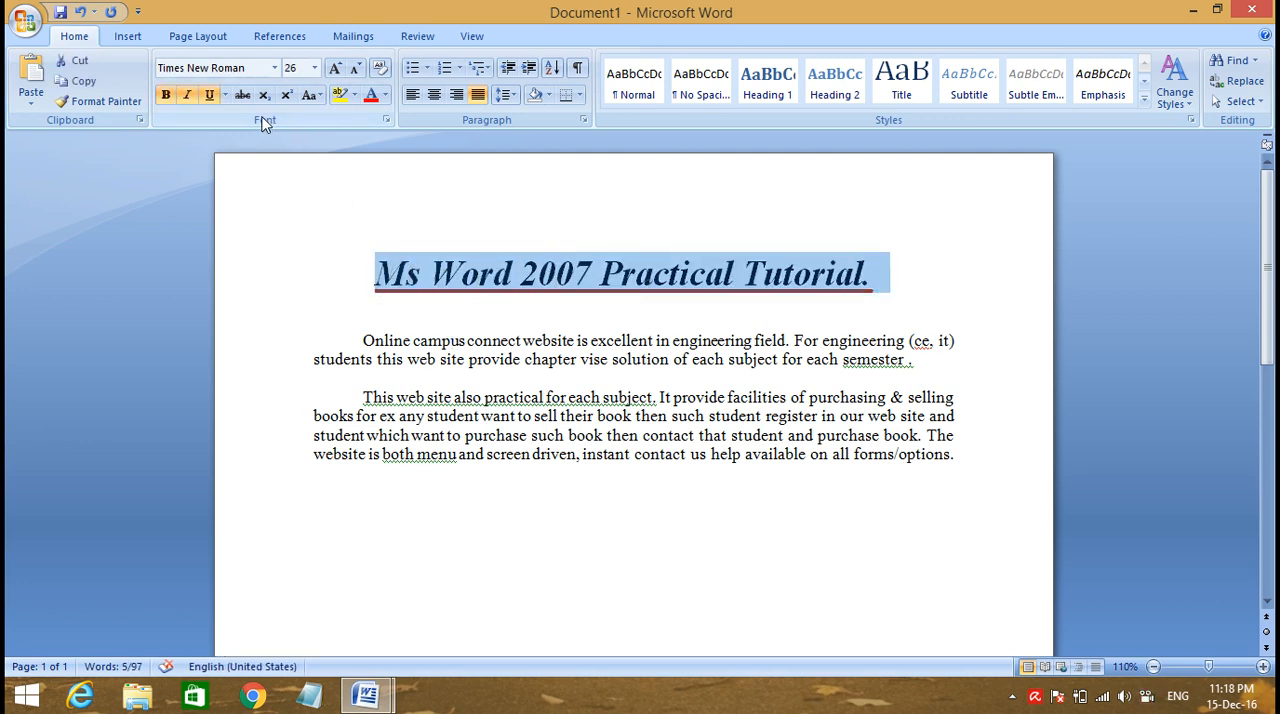
pyautogui.click(366, 342)
# - Give the title a single underline and set the underline color to black
pyautogui.moveTo(392, 290); pyautogui.dragTo(878, 282)
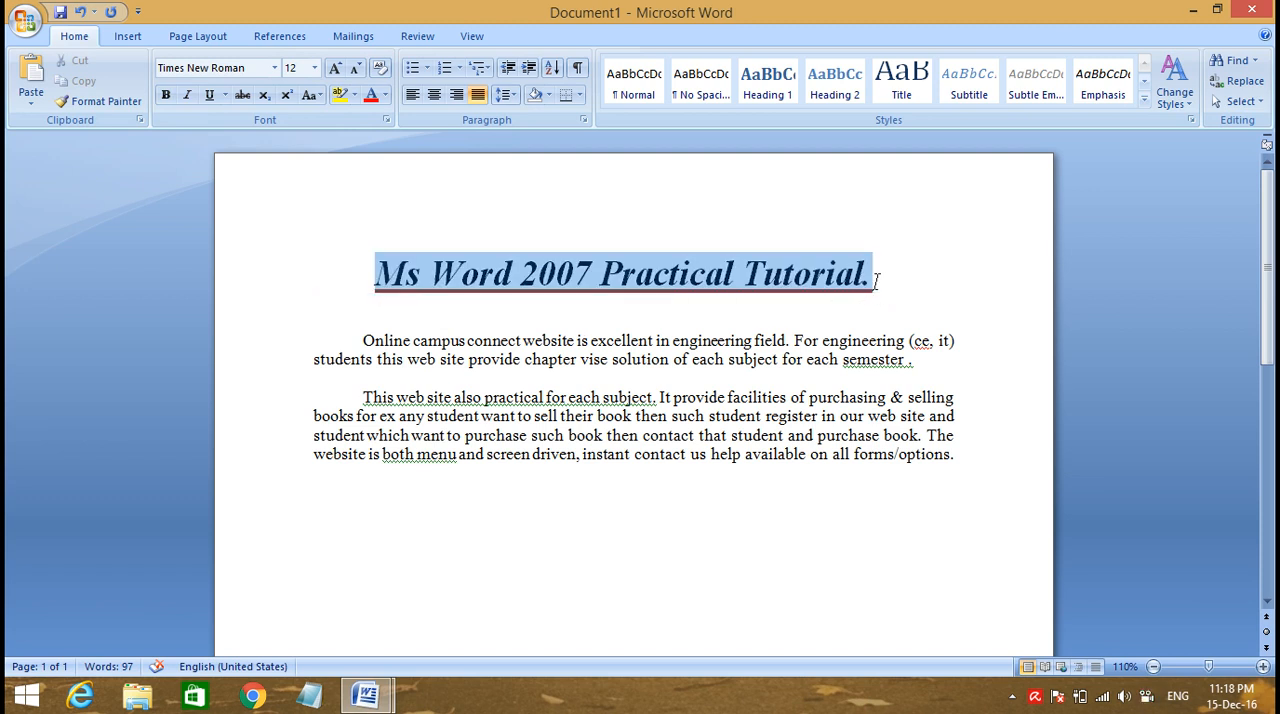
pyautogui.click(225, 96)
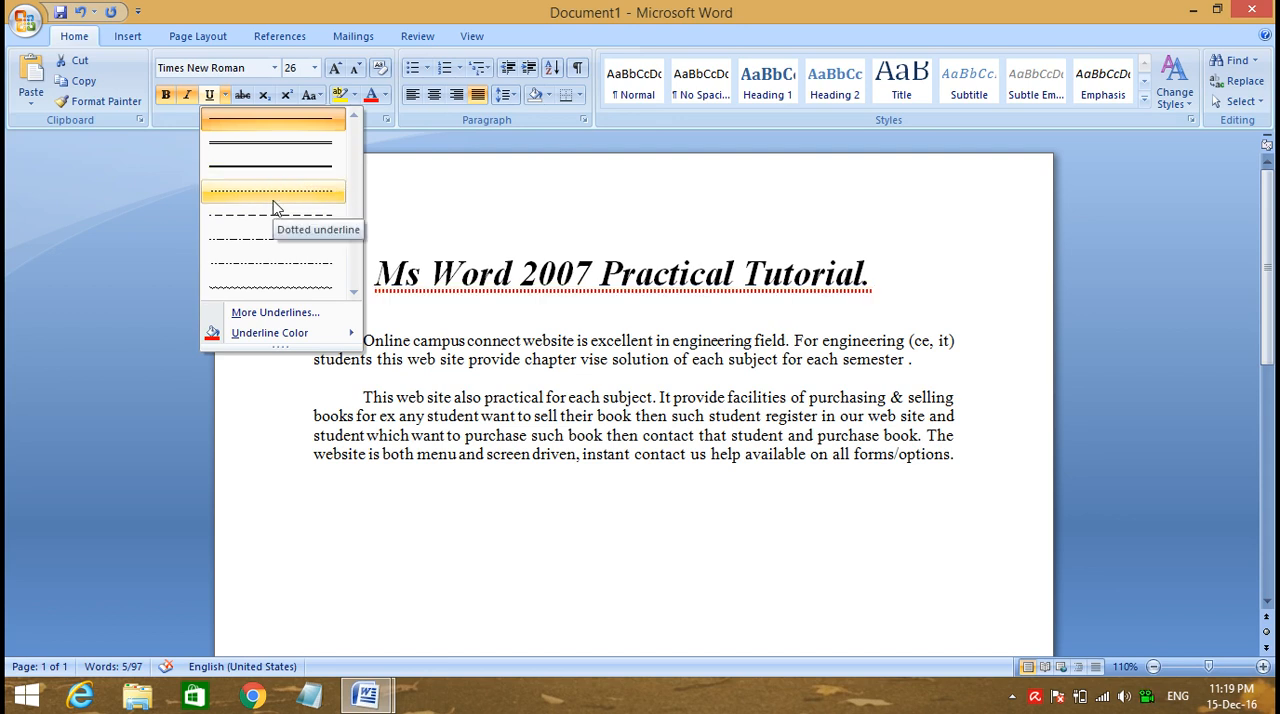
pyautogui.click(281, 133)
pyautogui.click(225, 95)
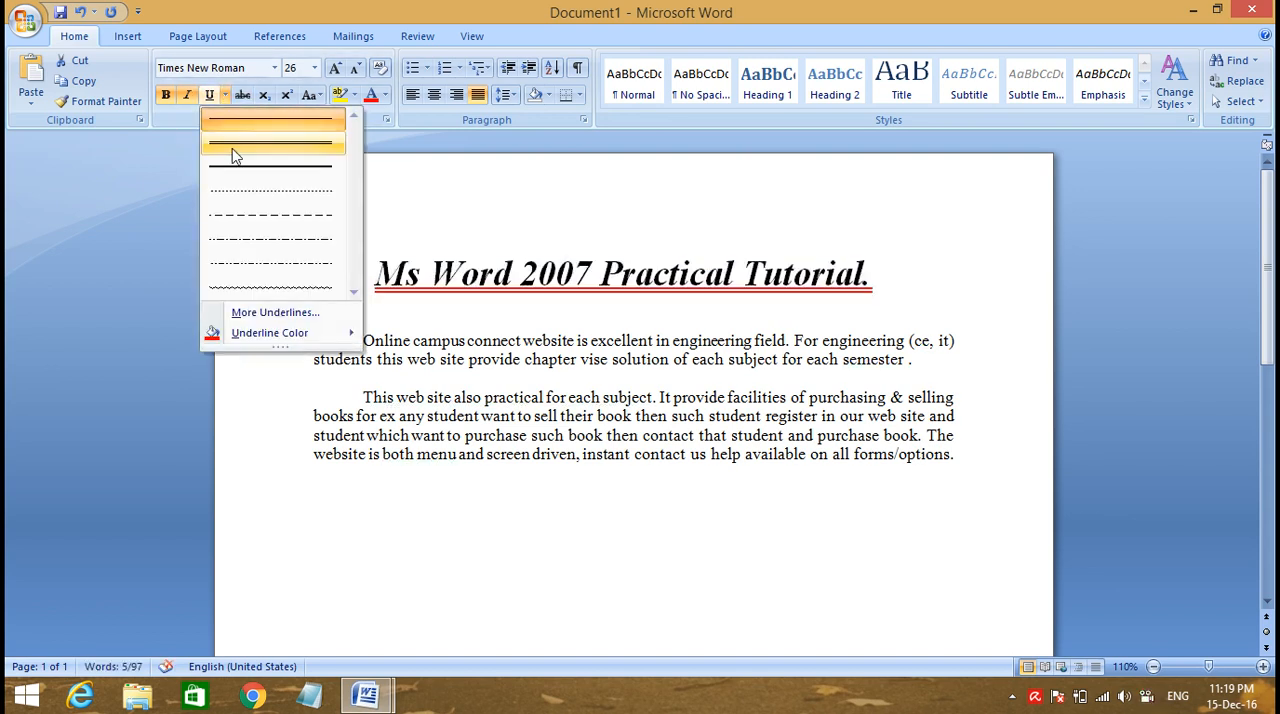
pyautogui.moveTo(276, 337)
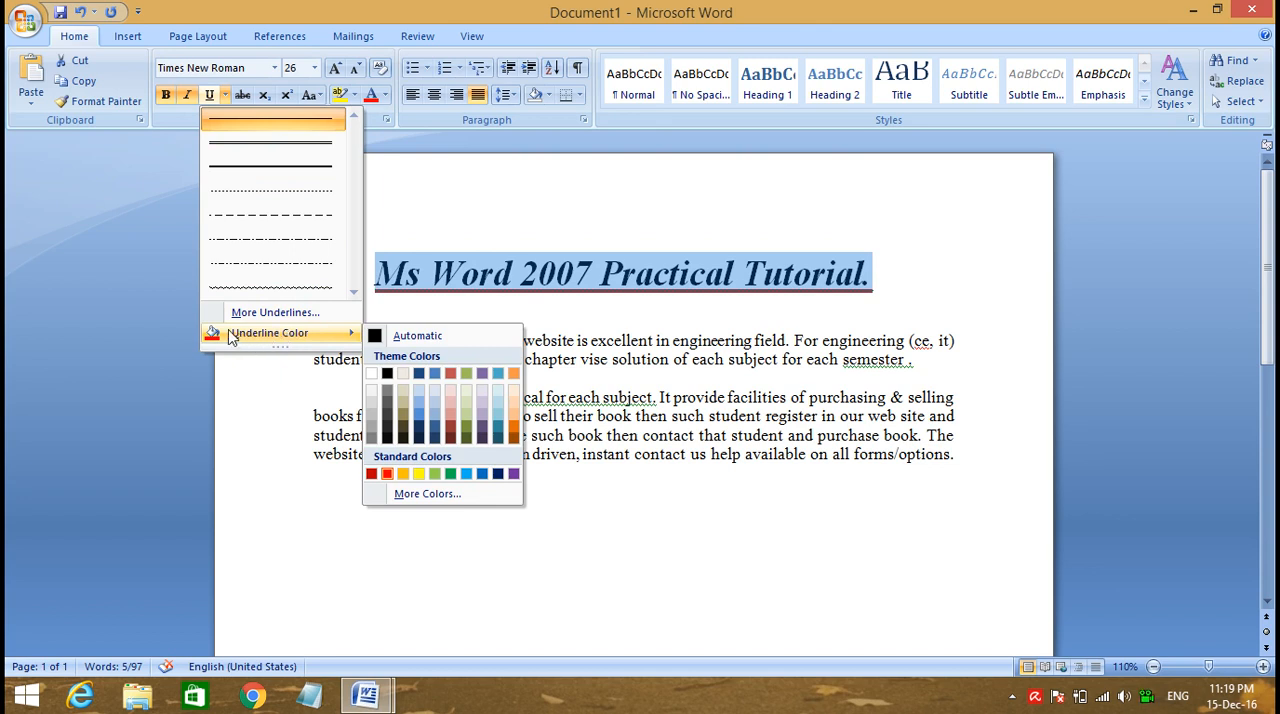
pyautogui.click(388, 374)
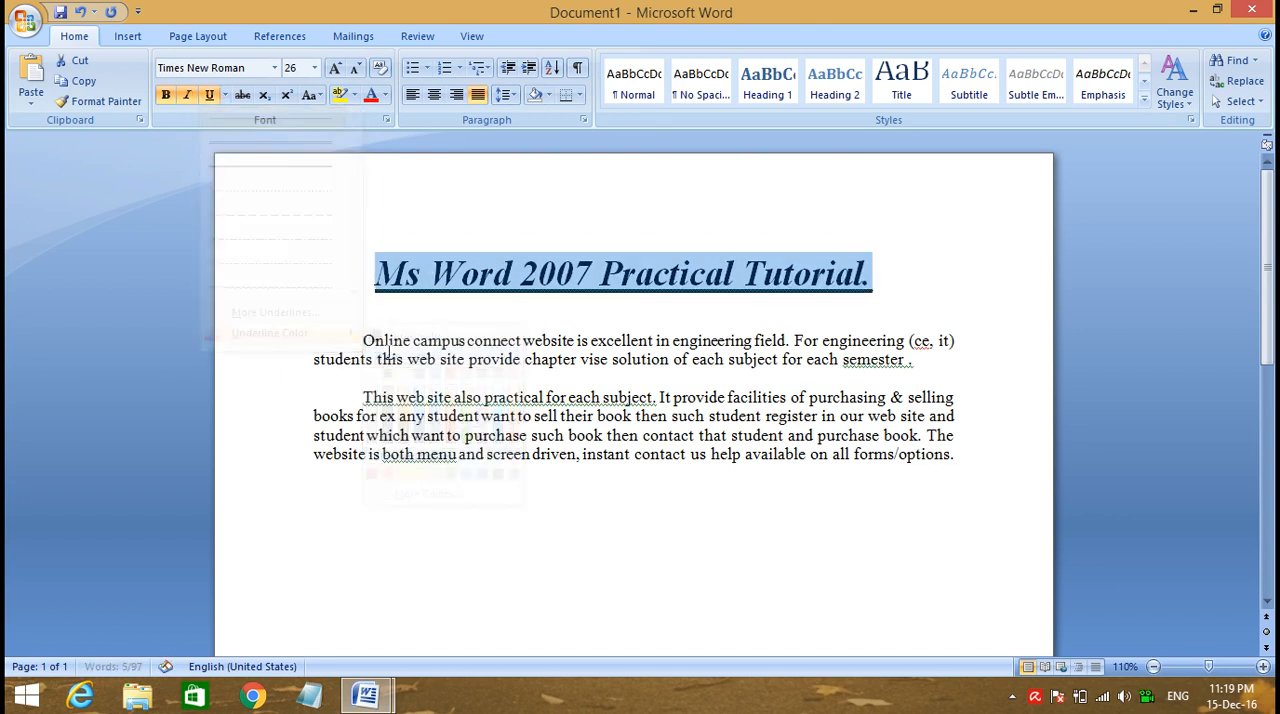
# - Change the underline color of the title to the standard purple
pyautogui.click(225, 95)
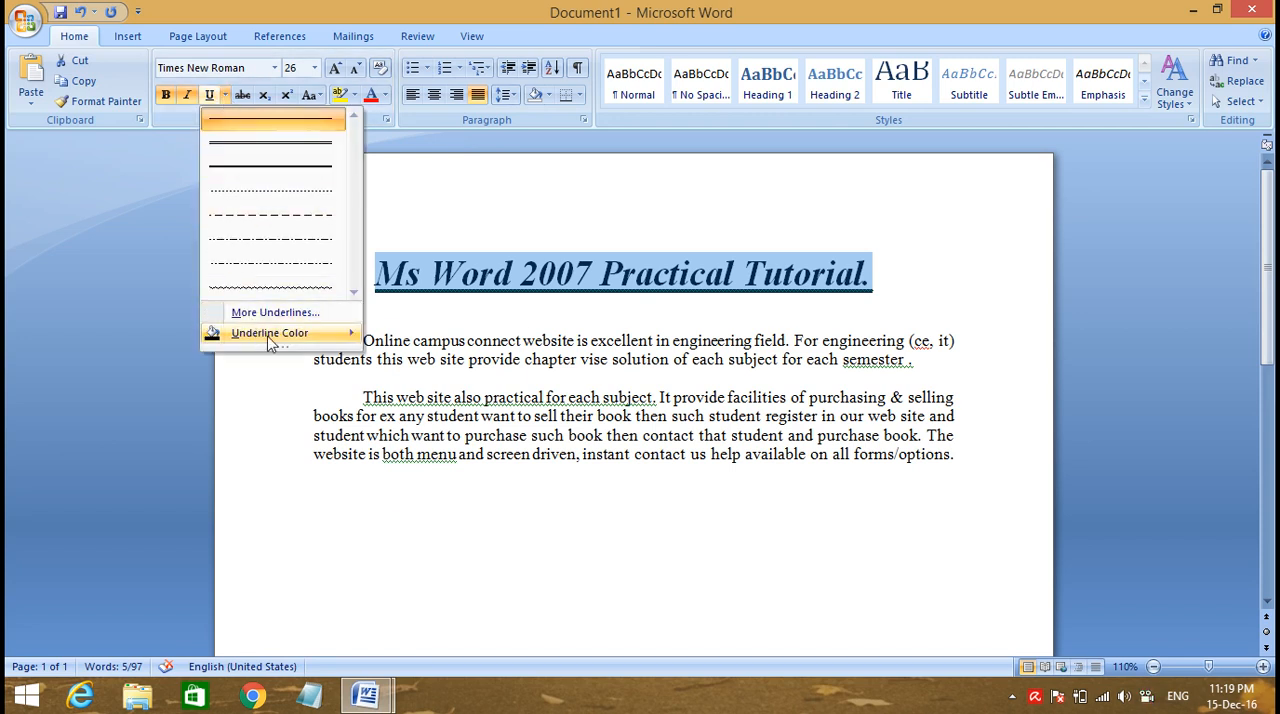
pyautogui.moveTo(271, 335)
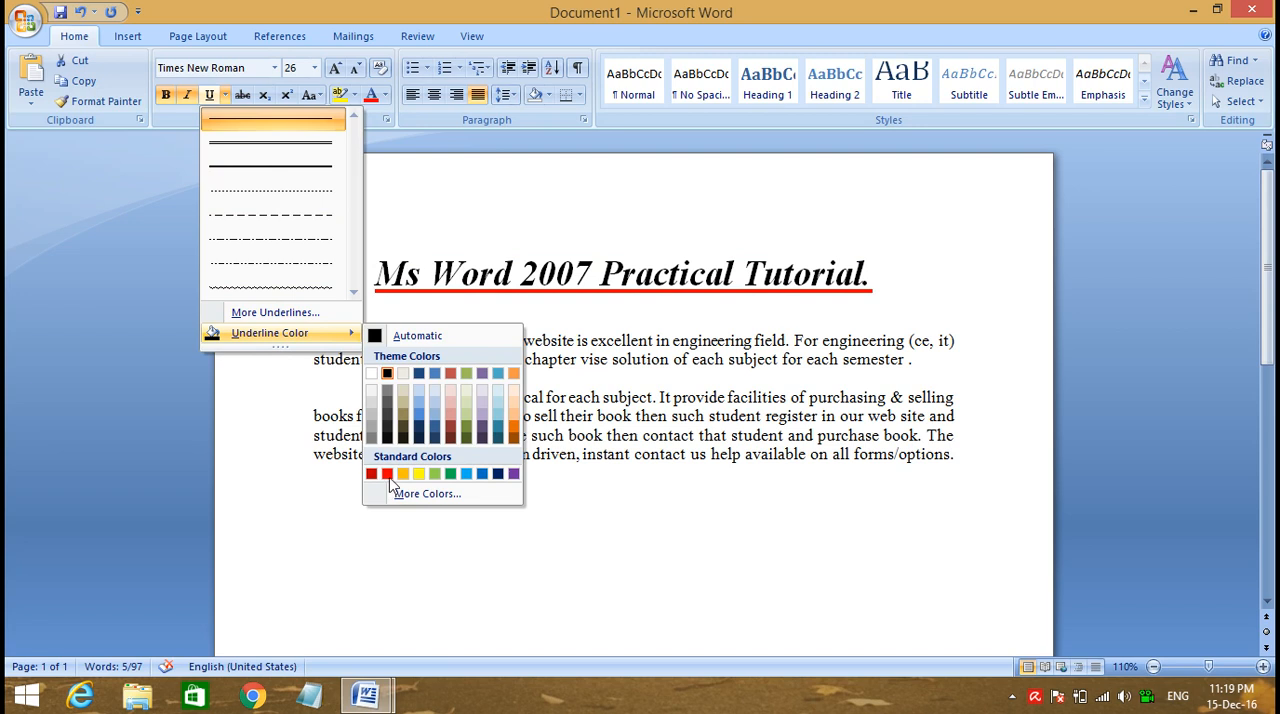
pyautogui.click(513, 474)
pyautogui.click(457, 296)
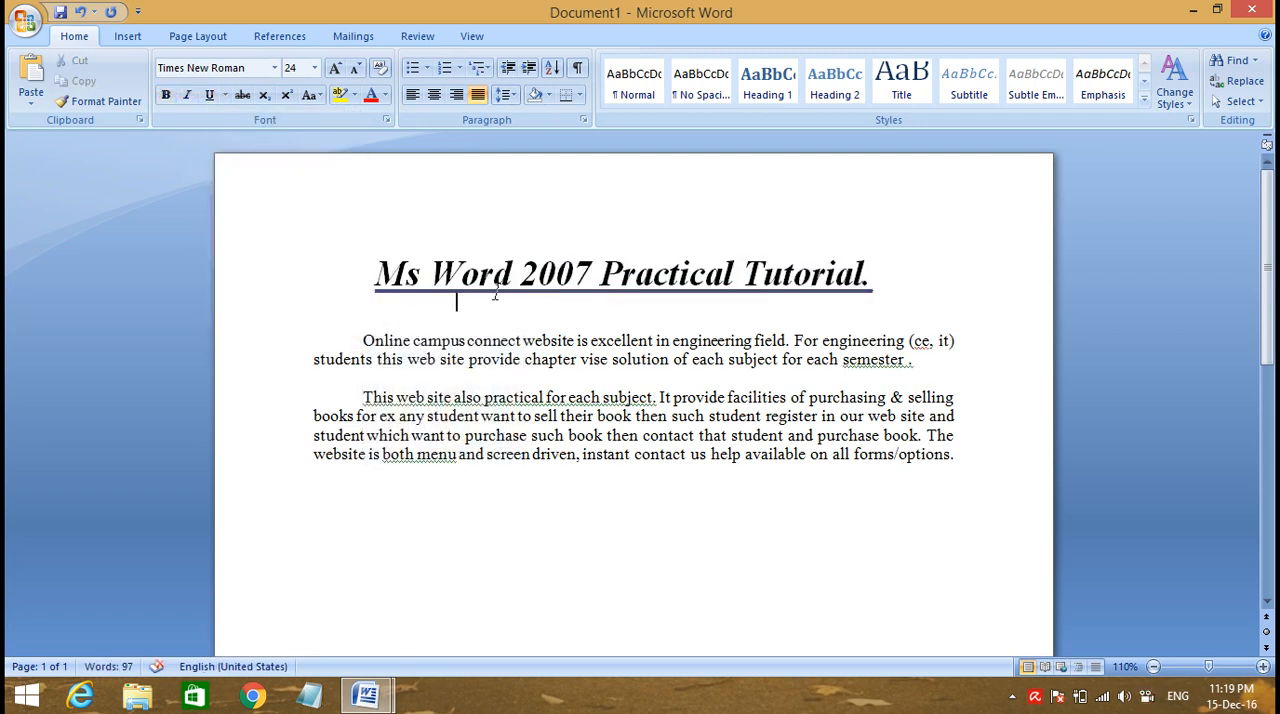
pyautogui.moveTo(879, 284); pyautogui.dragTo(337, 257)
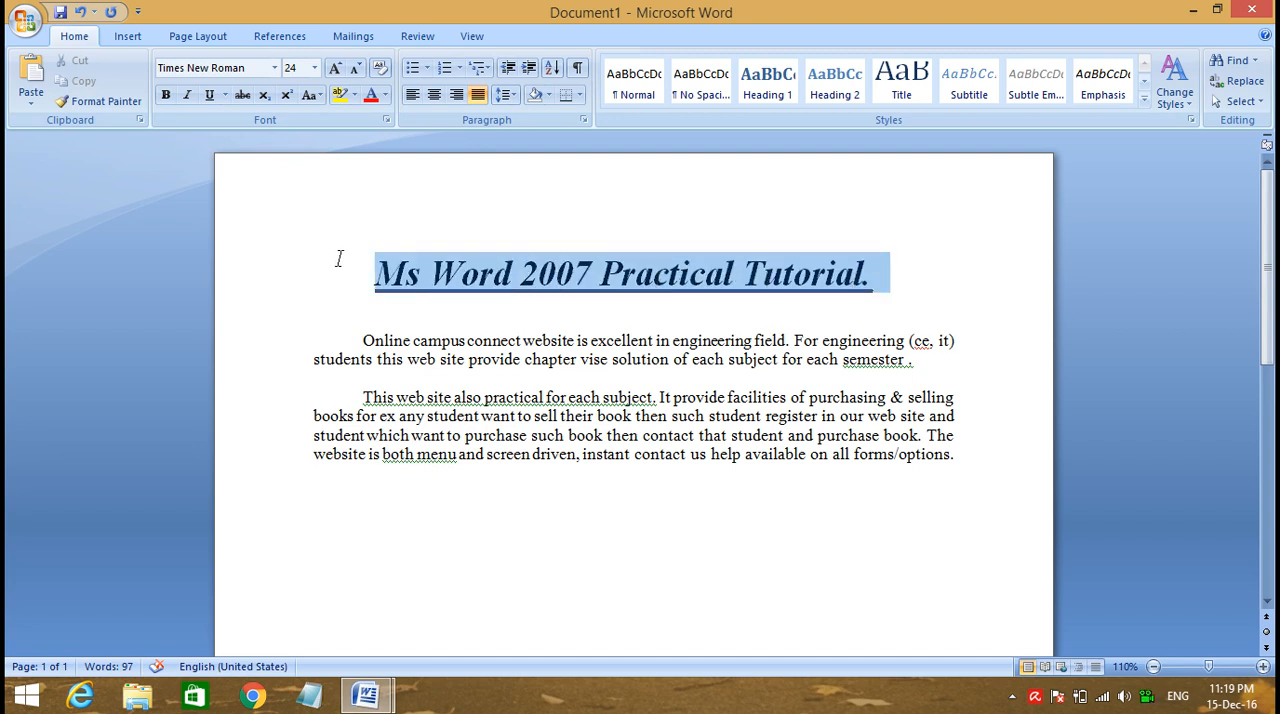
pyautogui.click(225, 97)
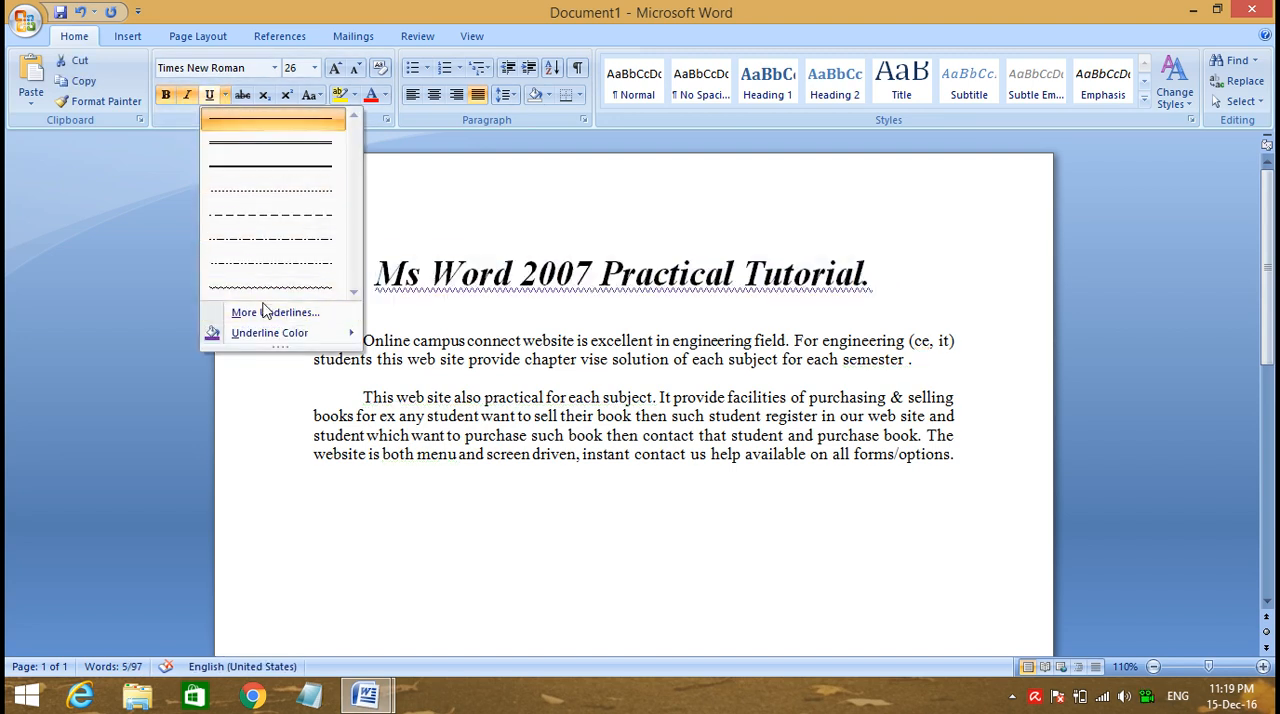
pyautogui.press('Return')
pyautogui.moveTo(360, 276); pyautogui.dragTo(880, 278)
pyautogui.click(881, 288)
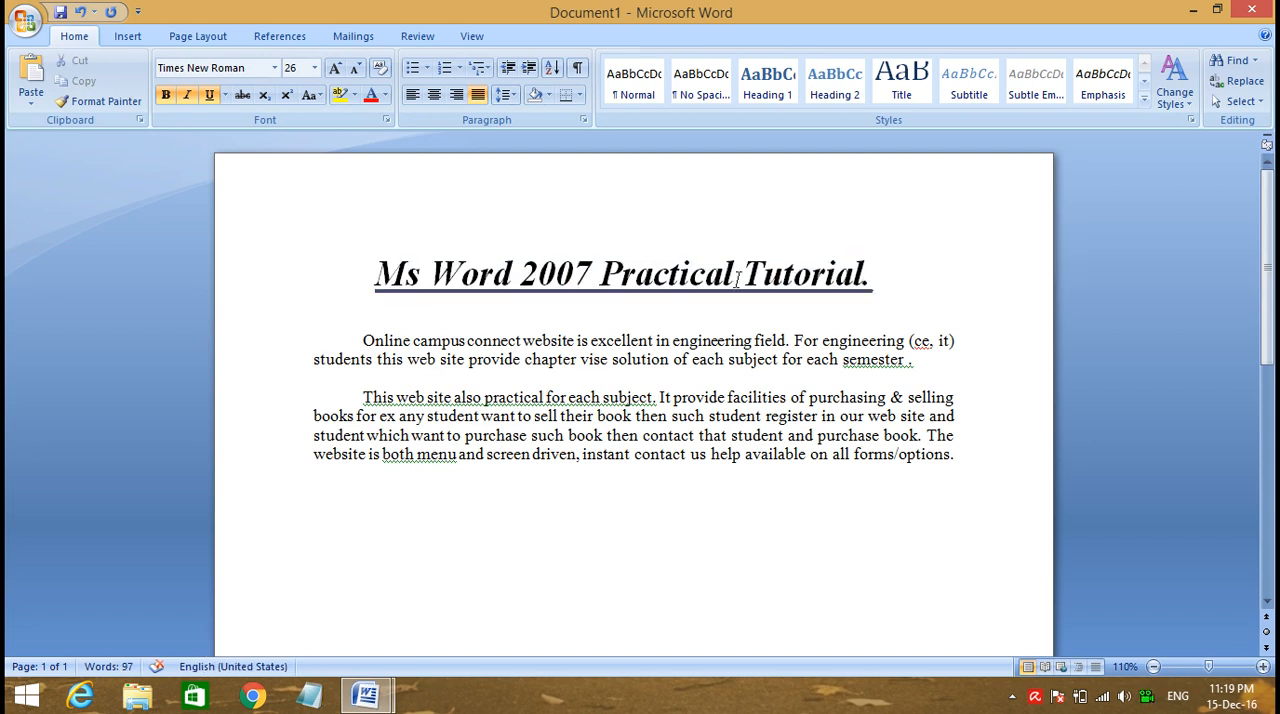
pyautogui.moveTo(377, 262); pyautogui.dragTo(512, 283)
pyautogui.click(498, 302)
# - Set the title's underline style to "Words only" in the Font settings
pyautogui.moveTo(366, 274); pyautogui.dragTo(900, 288)
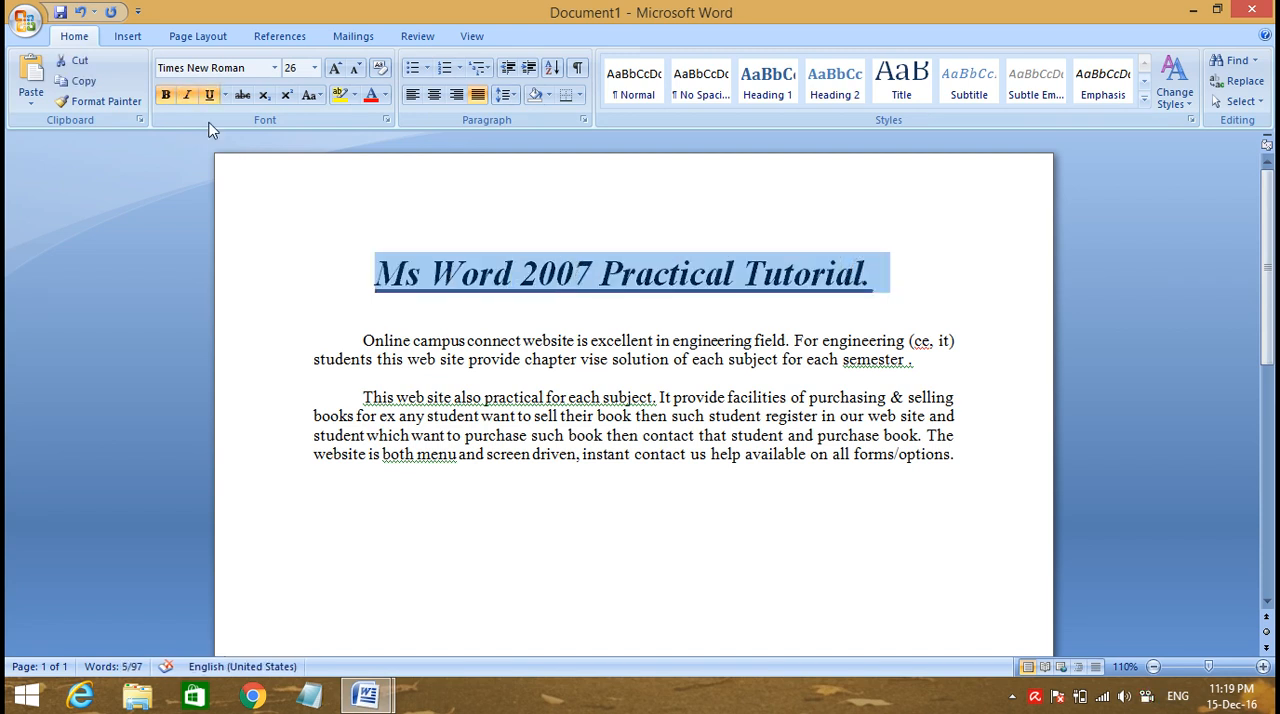
pyautogui.click(226, 95)
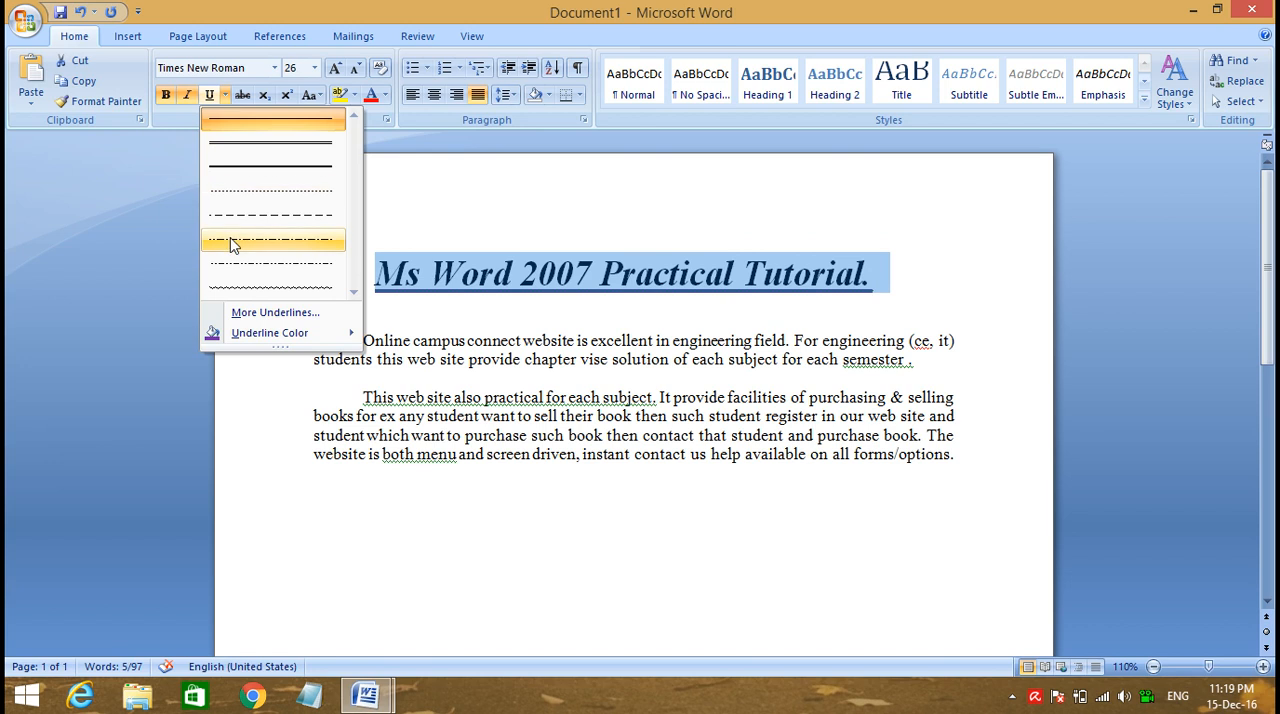
pyautogui.click(265, 312)
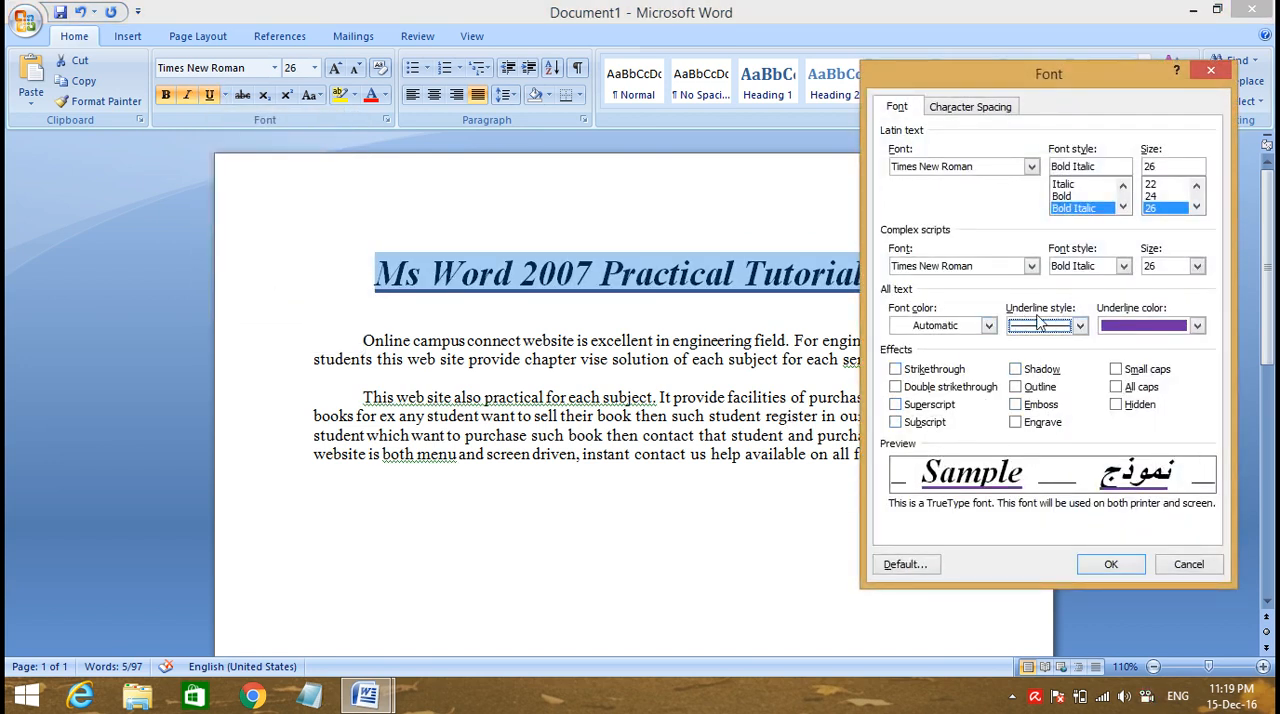
pyautogui.click(1077, 327)
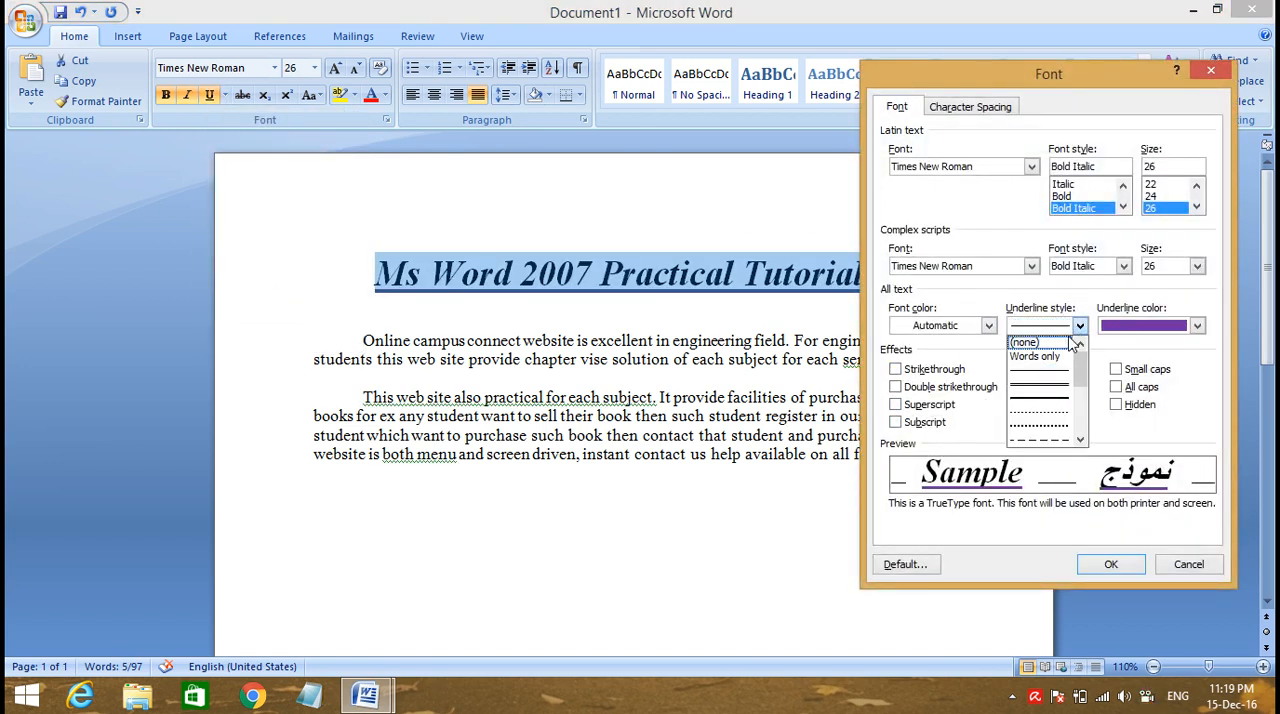
pyautogui.click(1030, 358)
pyautogui.click(1099, 569)
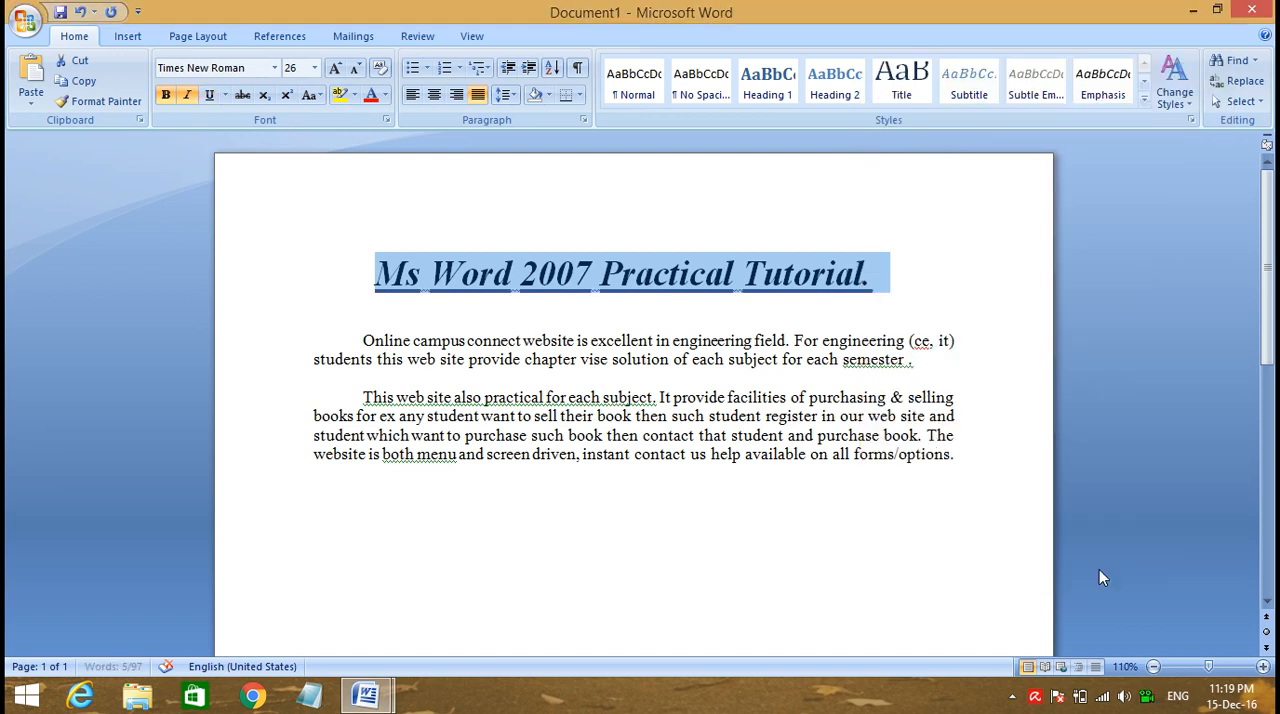
# - Insert extra spaces between the words of the title
pyautogui.click(724, 435)
pyautogui.click(418, 286)
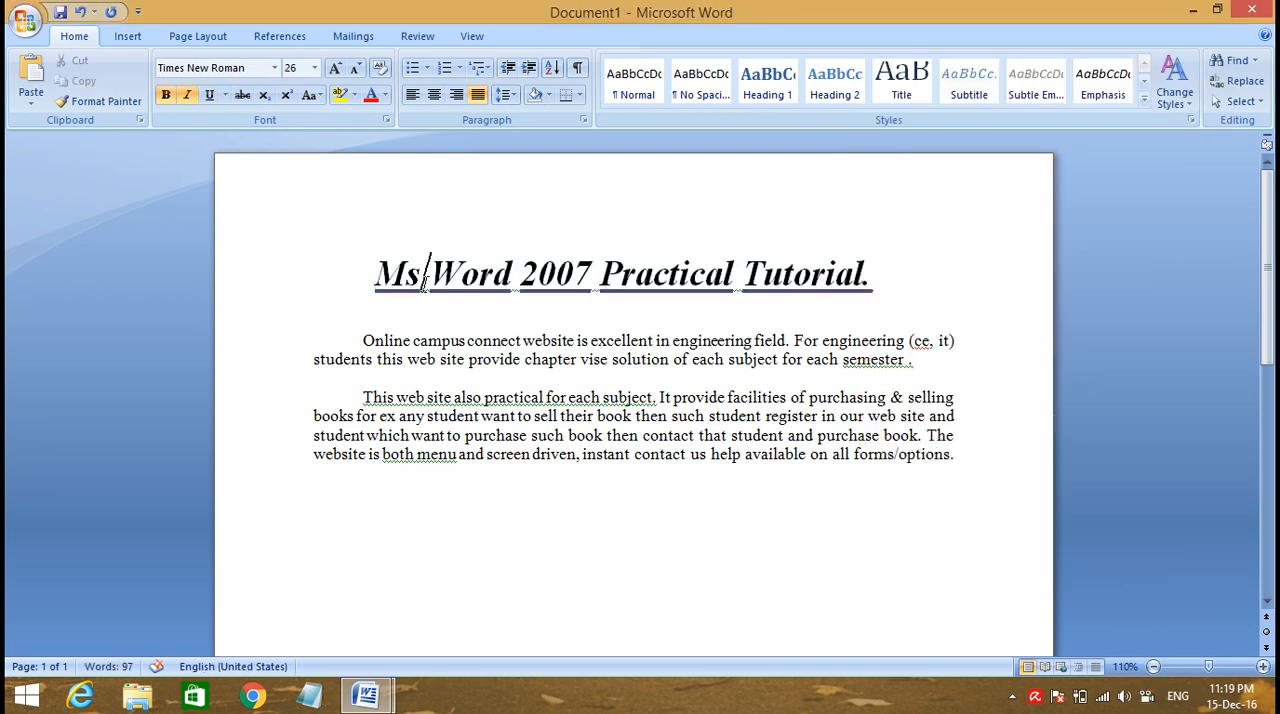
pyautogui.click(524, 272)
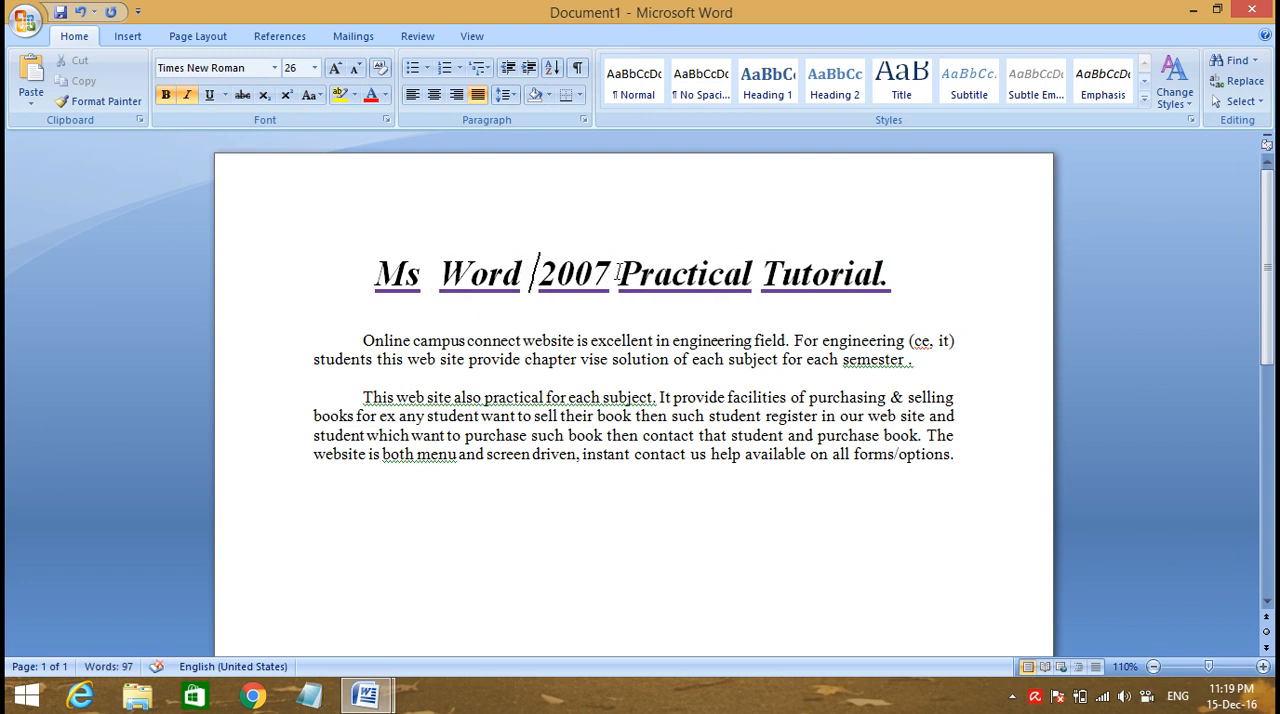
pyautogui.click(619, 272)
pyautogui.click(785, 284)
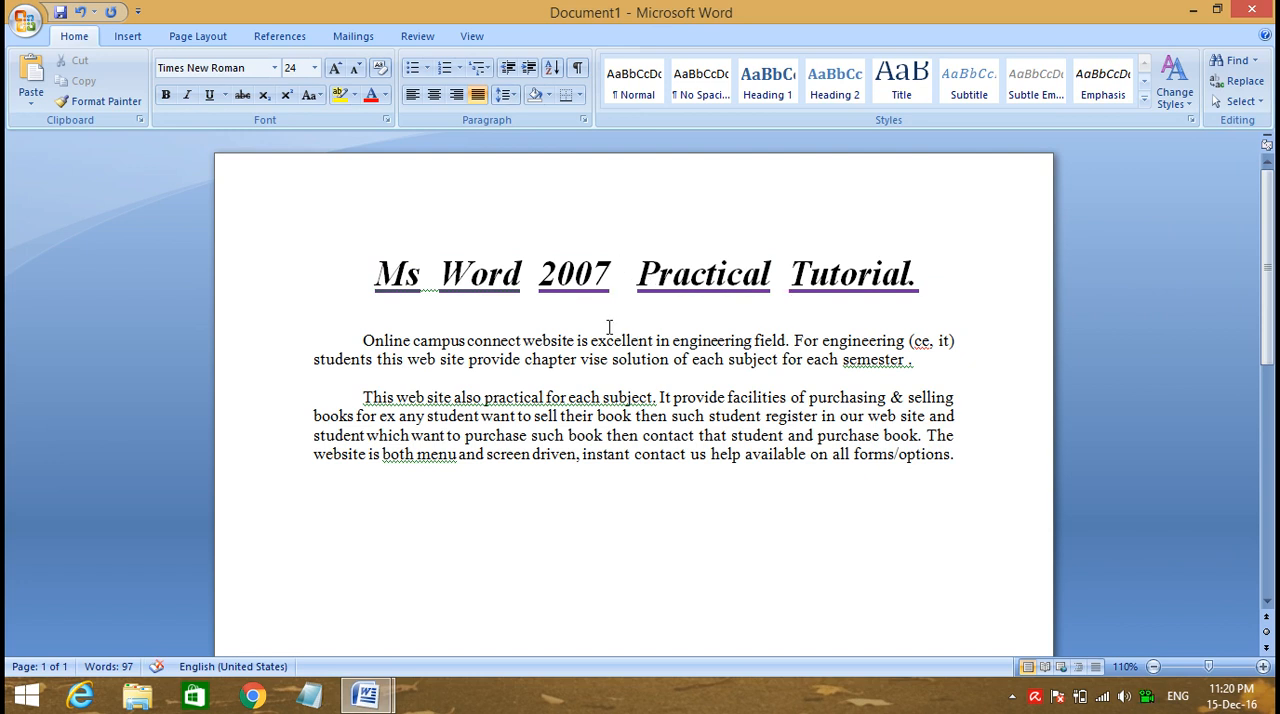
# - Apply the "Words only" underline style to the first body paragraph, starting with "Online campus connect website"
pyautogui.moveTo(357, 336); pyautogui.dragTo(910, 359)
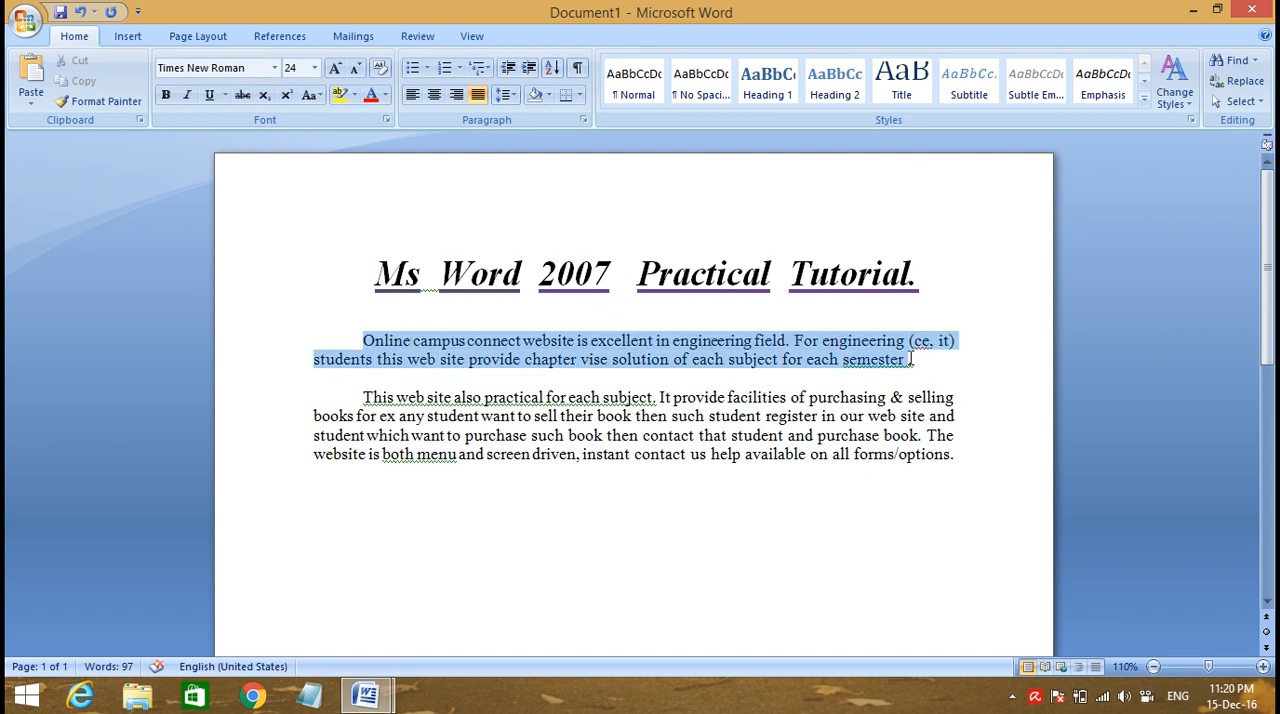
pyautogui.click(225, 95)
pyautogui.click(275, 312)
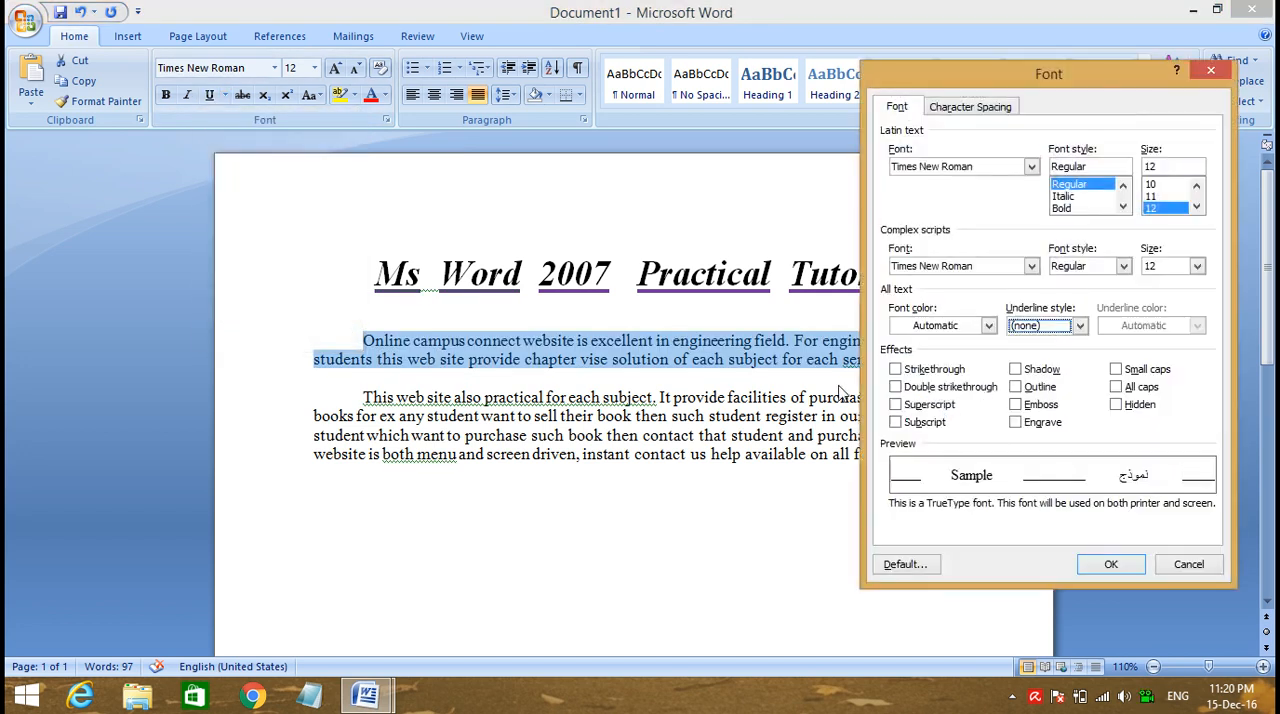
pyautogui.click(1035, 336)
pyautogui.click(1043, 358)
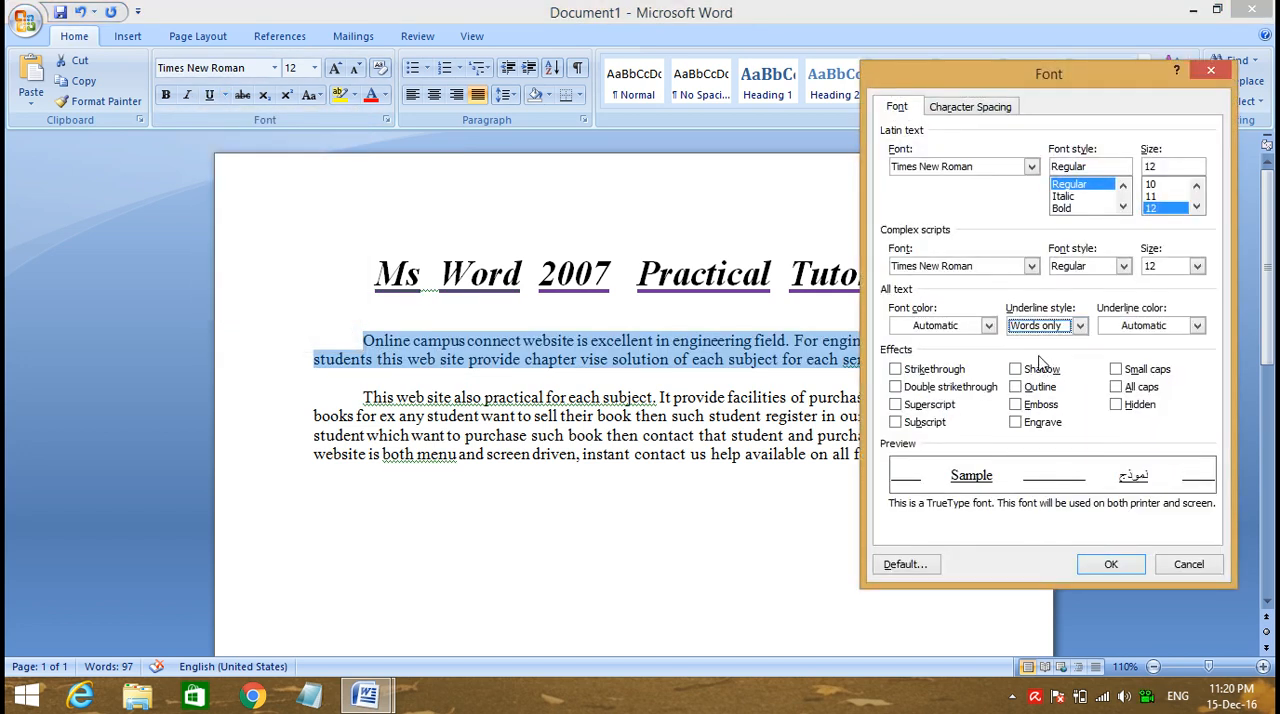
pyautogui.click(1115, 564)
pyautogui.click(729, 523)
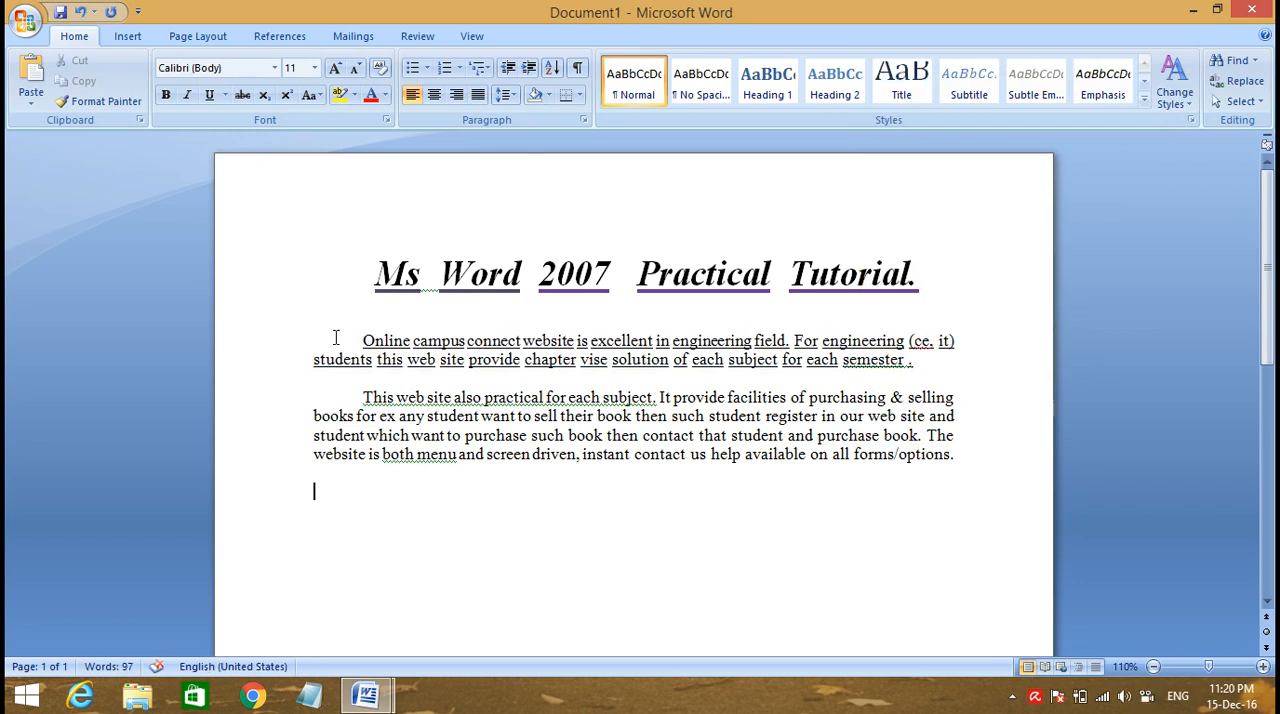
# - Remove the underline from the first body paragraph
pyautogui.scroll(1, 443, 359)
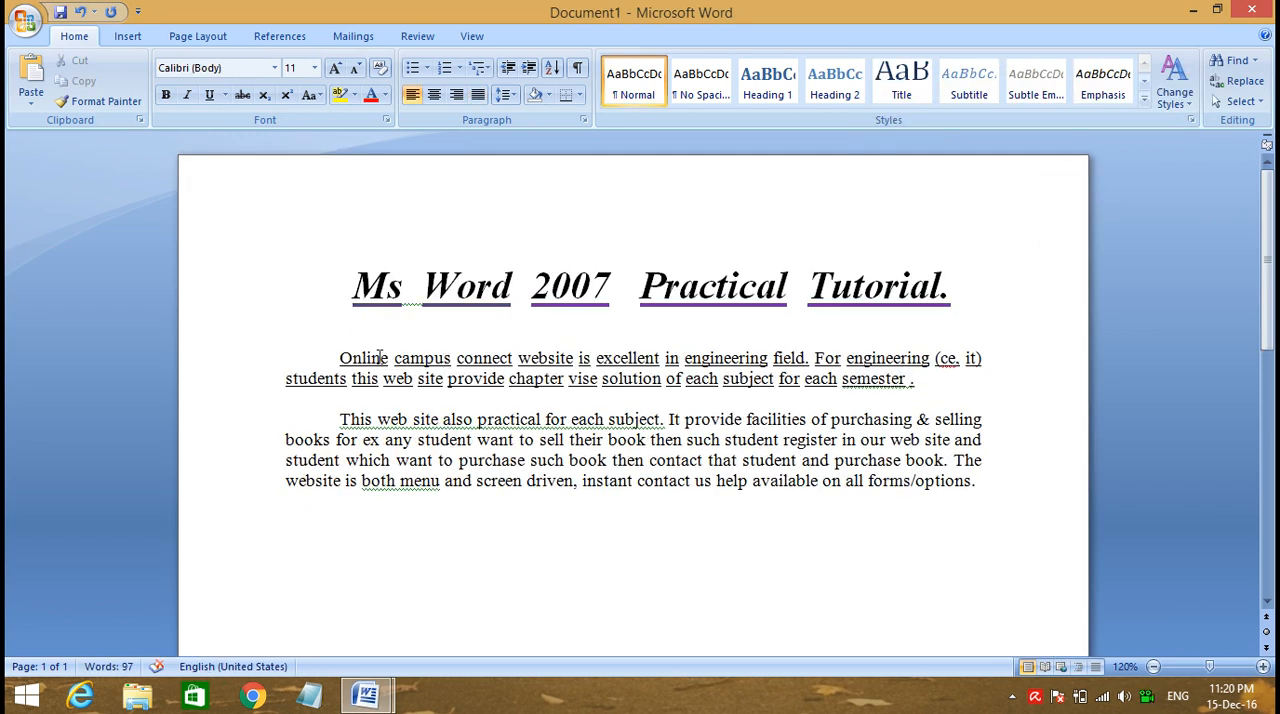
pyautogui.tripleClick(540, 357)
pyautogui.hotkey('ctrl', 'u')
pyautogui.click(714, 320)
# - Replace the title's "Words only" underline with a plain single underline running under the whole title
pyautogui.moveTo(968, 298); pyautogui.dragTo(358, 288)
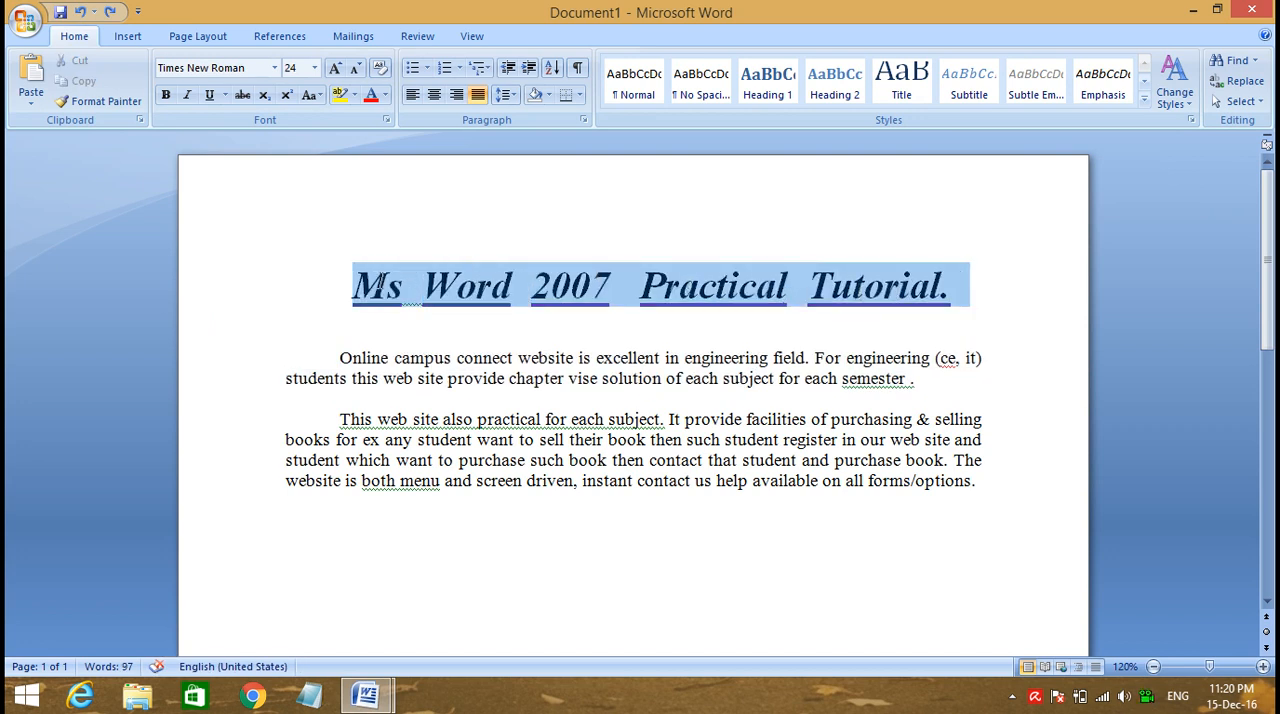
pyautogui.click(210, 97)
pyautogui.click(210, 97)
pyautogui.click(210, 97)
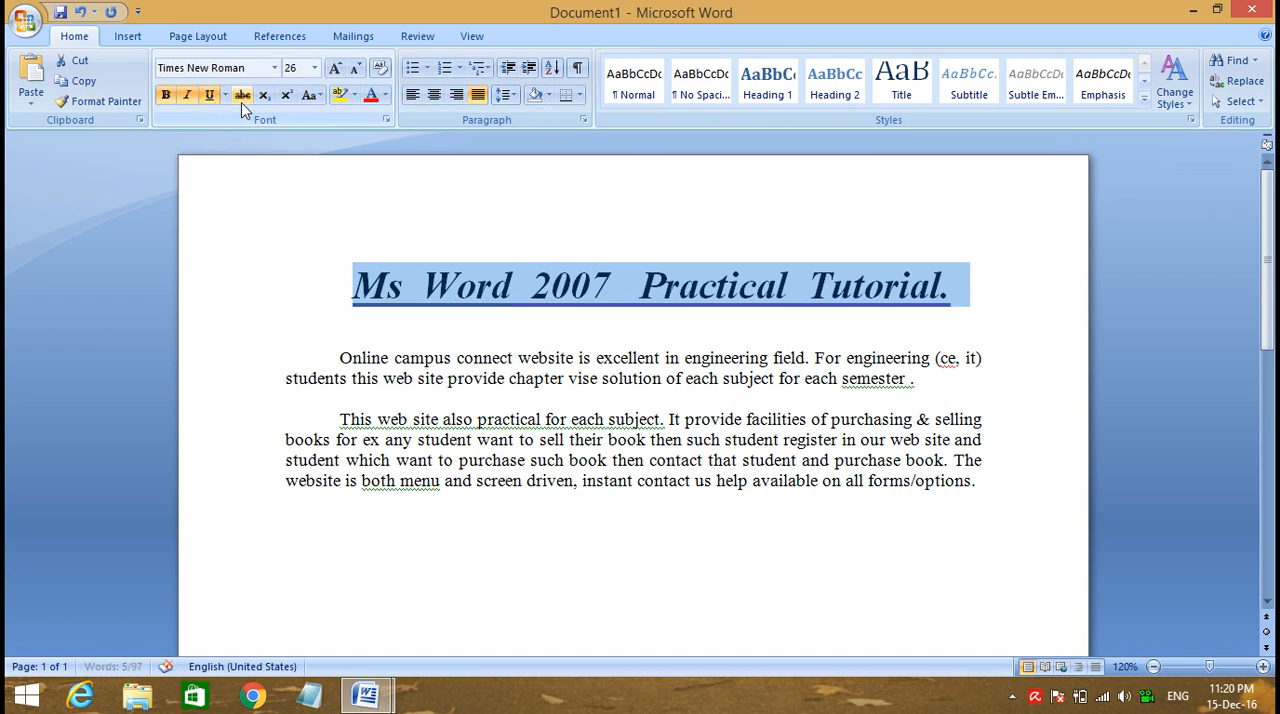
# - Apply strikethrough to the title
pyautogui.click(242, 104)
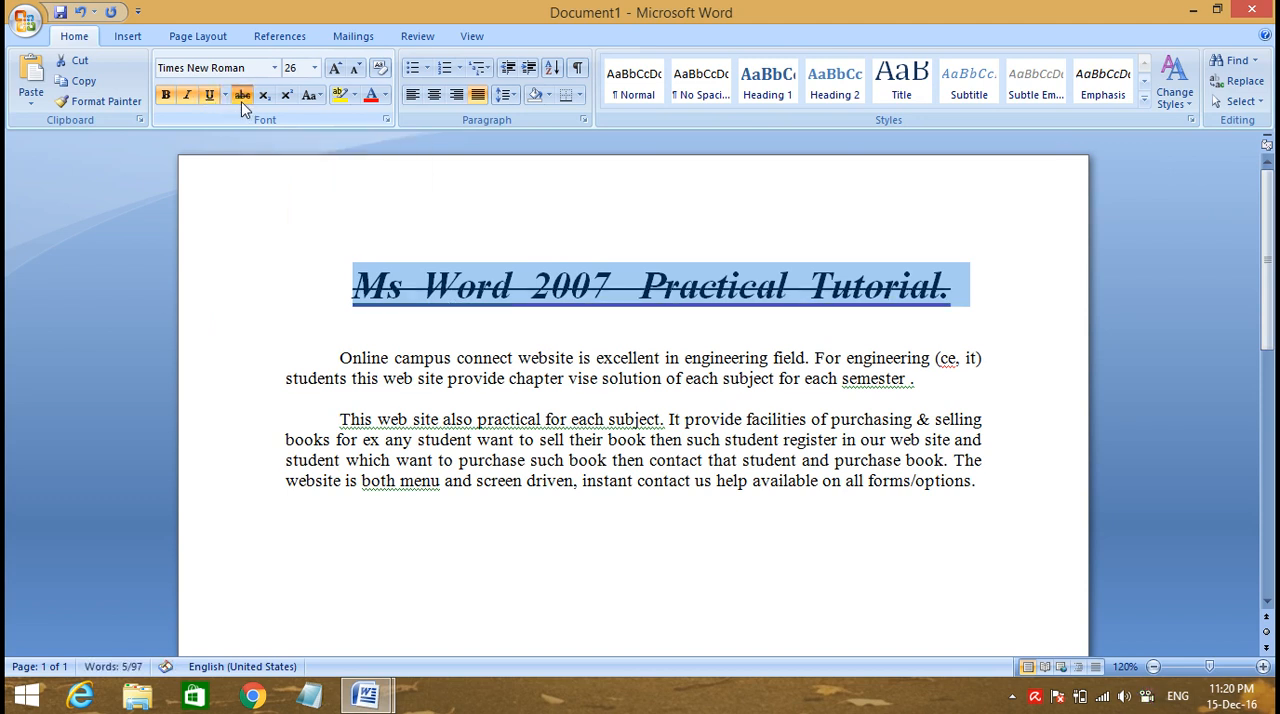
pyautogui.click(242, 104)
pyautogui.click(242, 104)
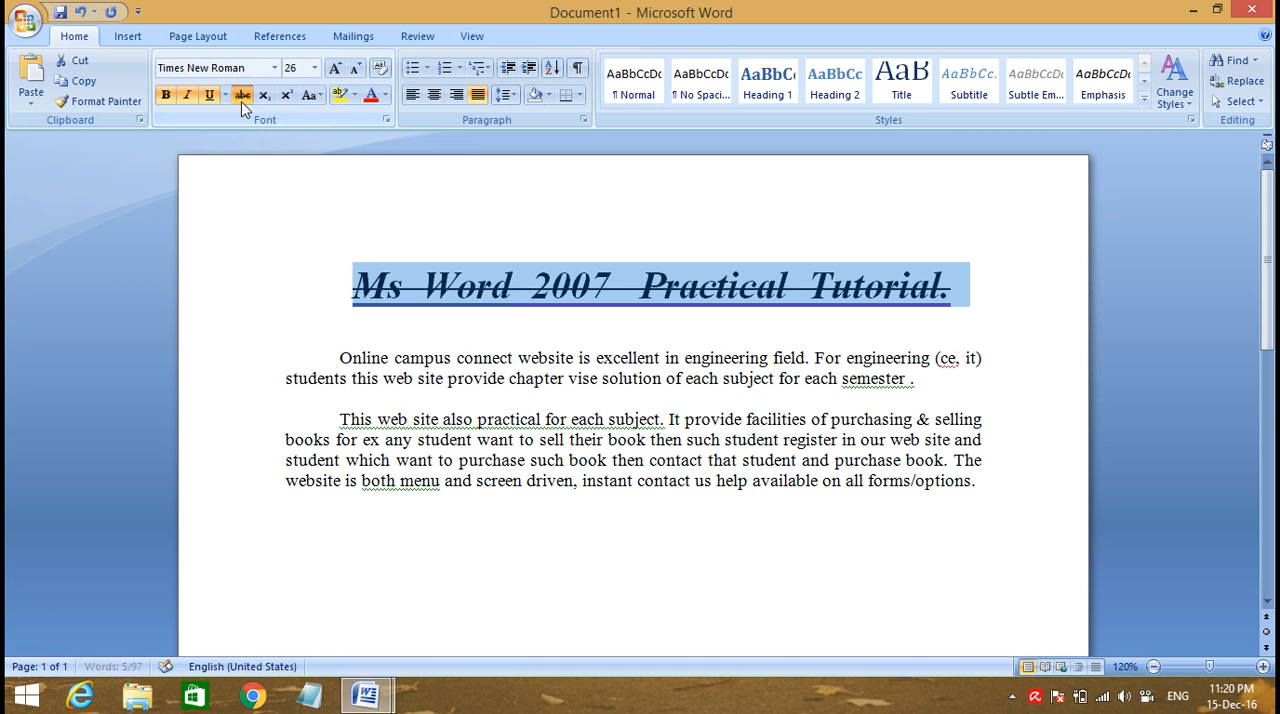
# - Switch the title's effect to "Double strikethrough" in the Font settings
pyautogui.click(386, 120)
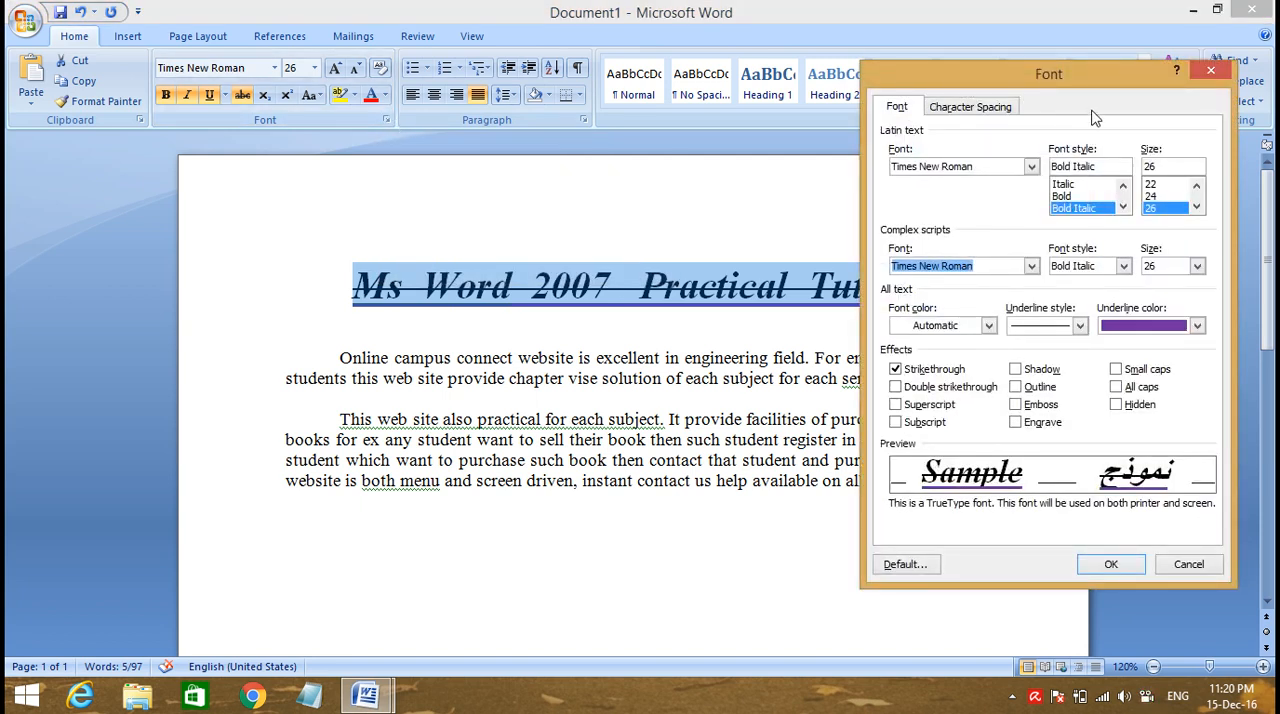
pyautogui.click(958, 387)
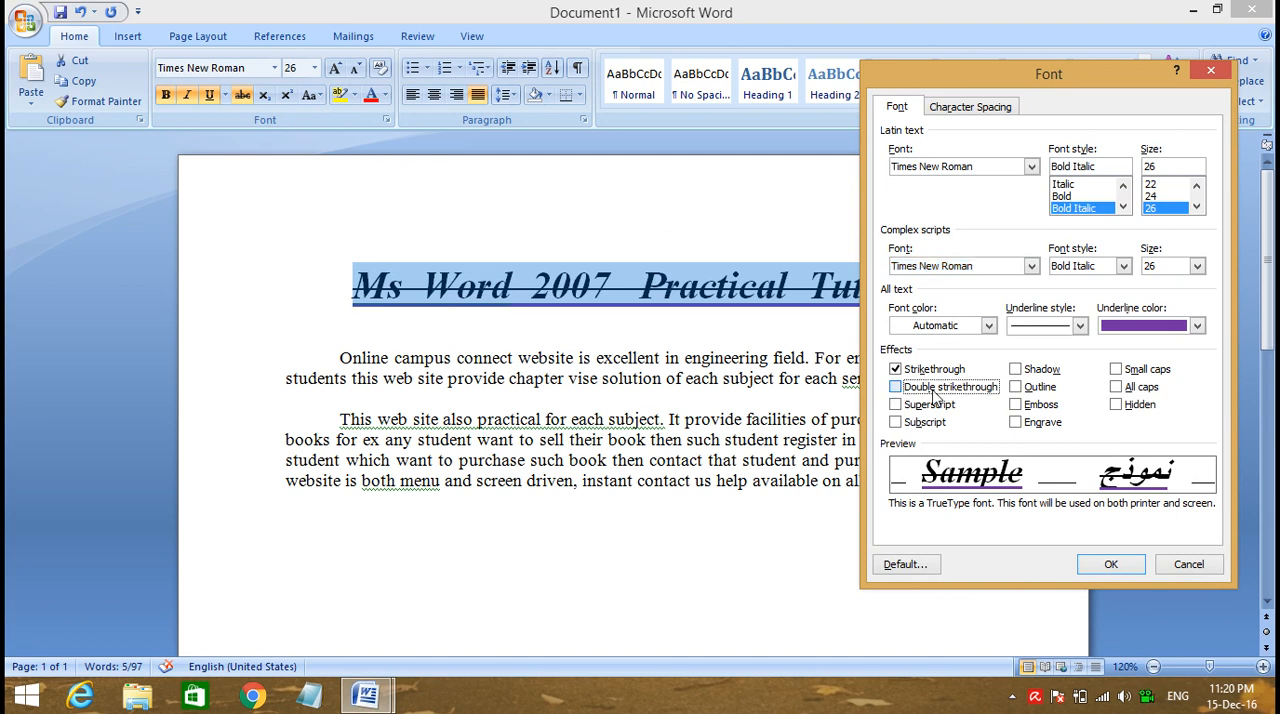
pyautogui.click(1110, 568)
pyautogui.click(985, 308)
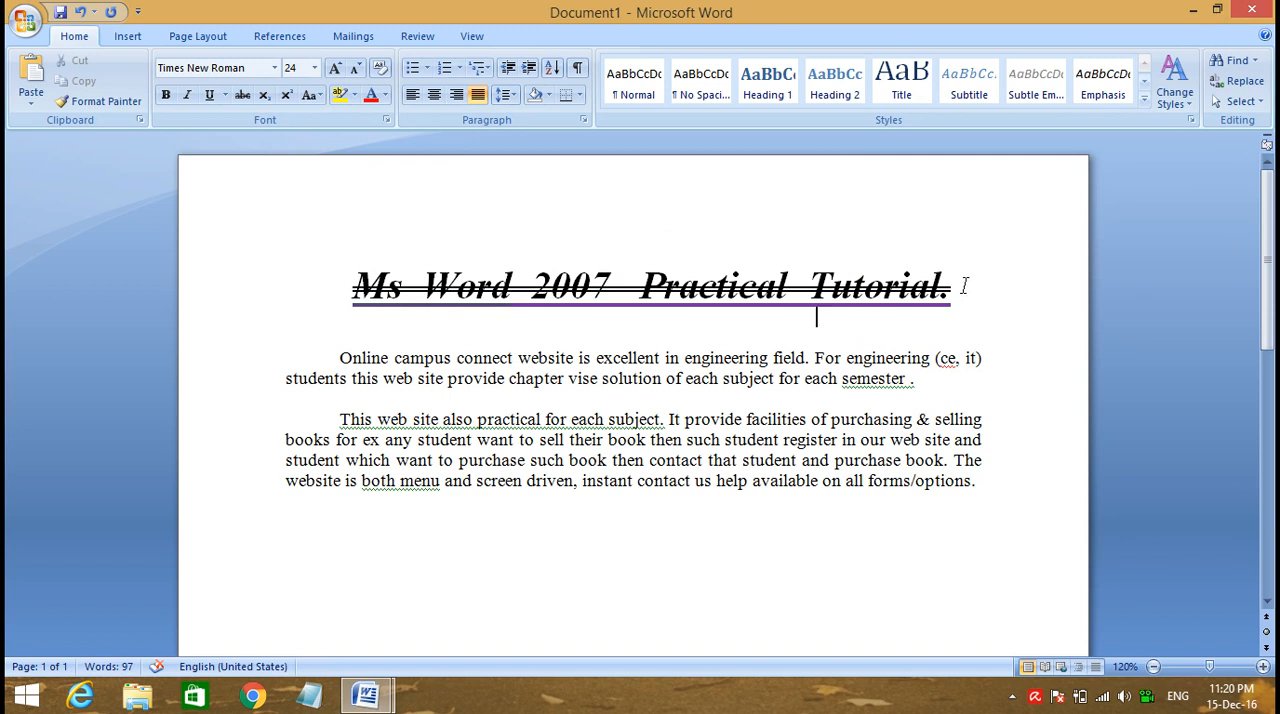
# - Undo the title's double and single strikethrough, then deselect the title
pyautogui.hotkey('ctrl', 'z')
pyautogui.hotkey('ctrl', 'z')
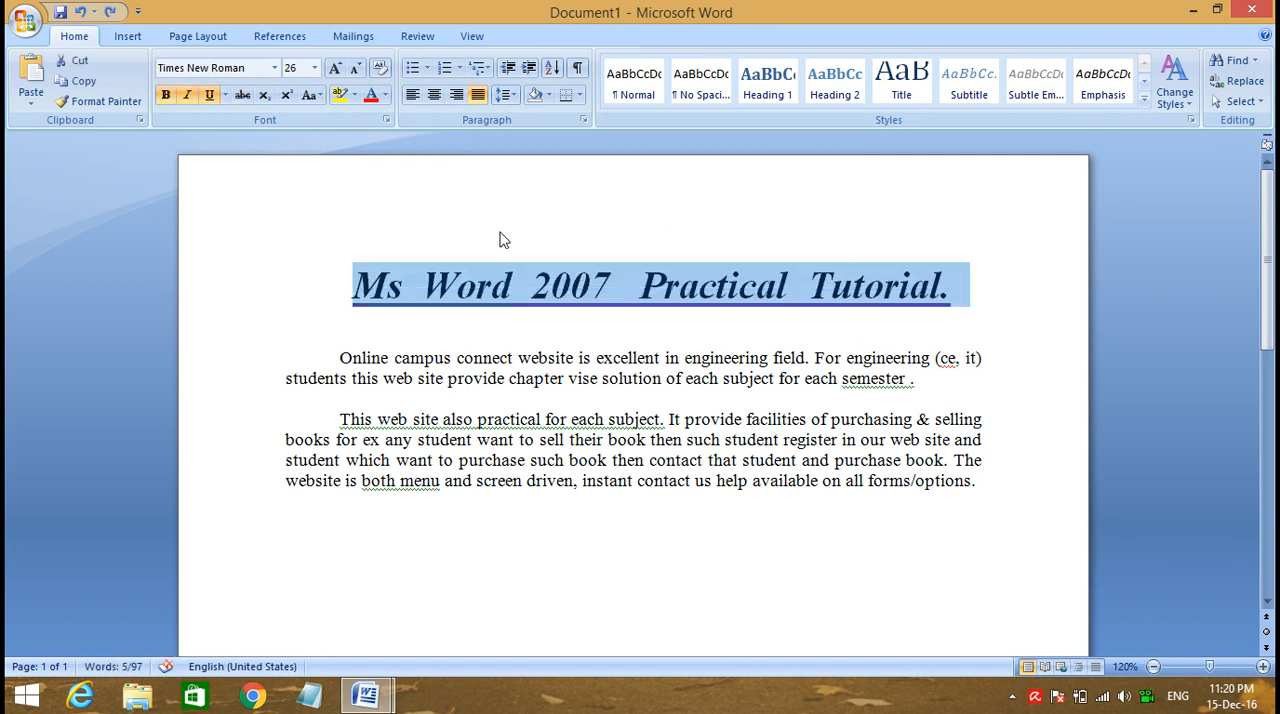
pyautogui.click(503, 240)
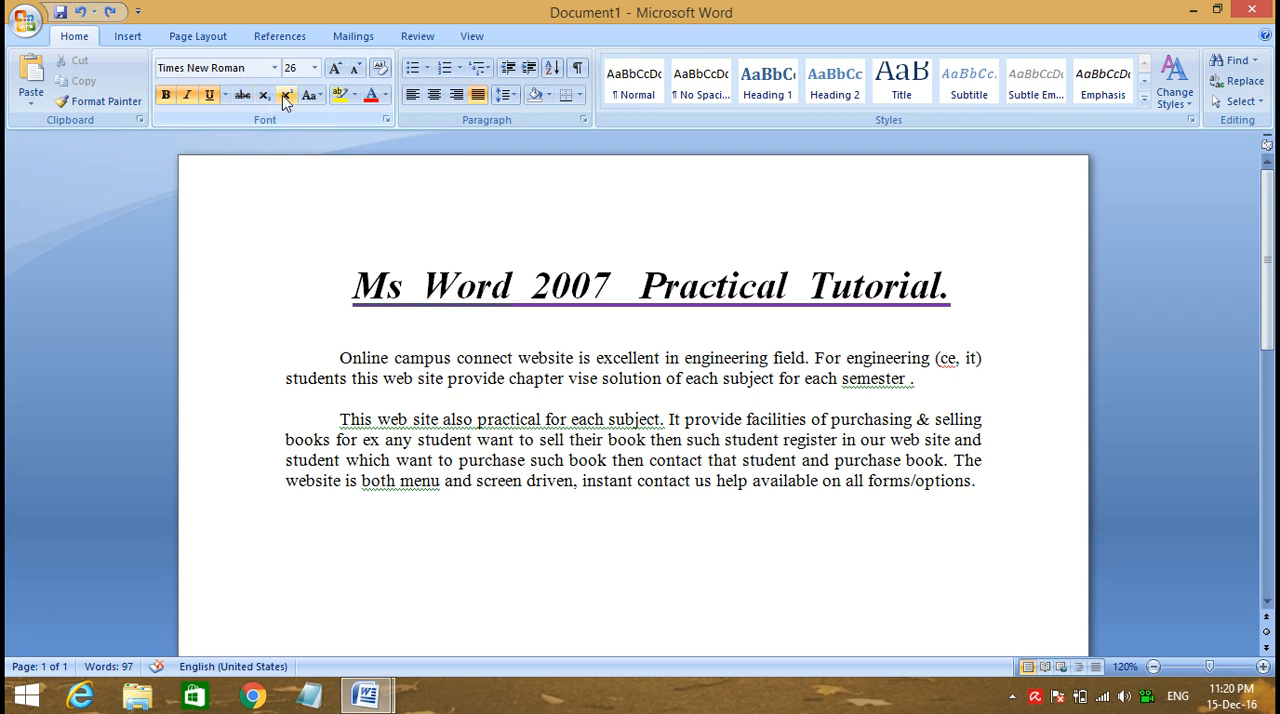
# - Start a new line below the title and enter "H2O"
pyautogui.click(983, 299)
pyautogui.press('Return')
pyautogui.press('Return')
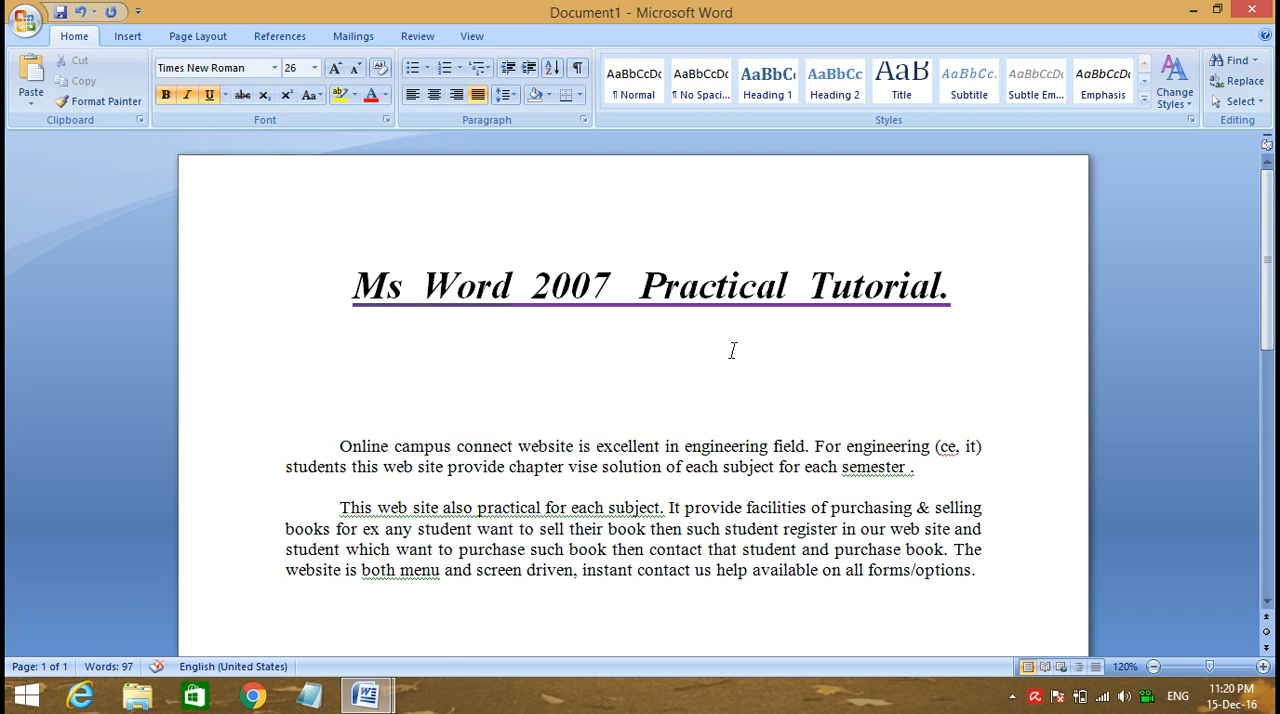
pyautogui.write('h')
pyautogui.press('BackSpace')
pyautogui.write('H2O')
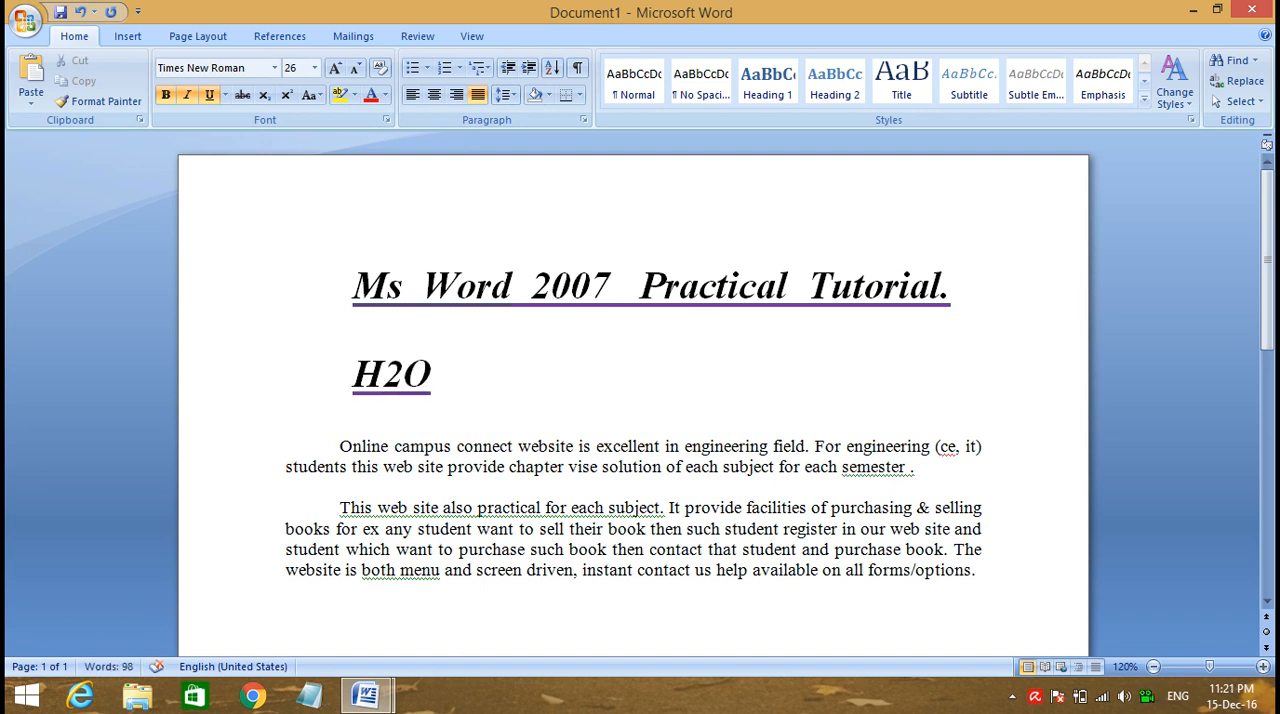
pyautogui.write('   H')
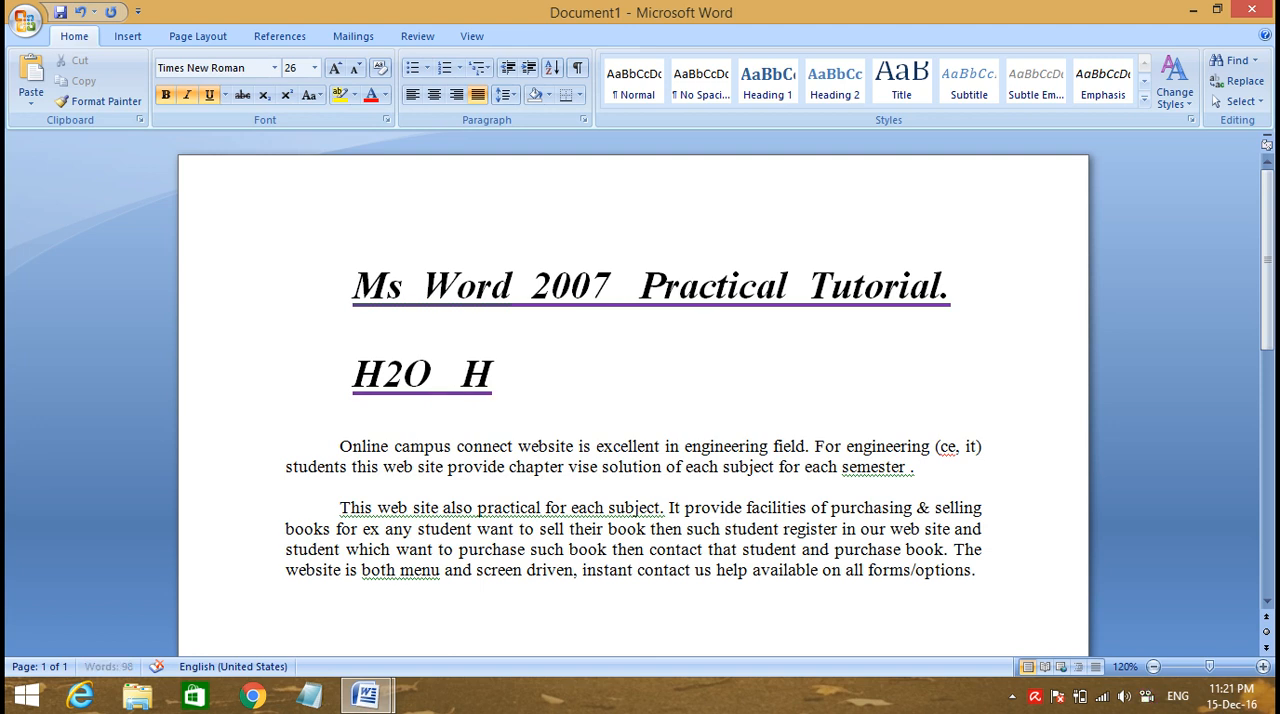
# - Erase the underlined "H2O" and enter it again without underline, followed by a few spaces
pyautogui.press('BackSpace')
pyautogui.press('BackSpace')
pyautogui.press('BackSpace')
pyautogui.press('BackSpace')
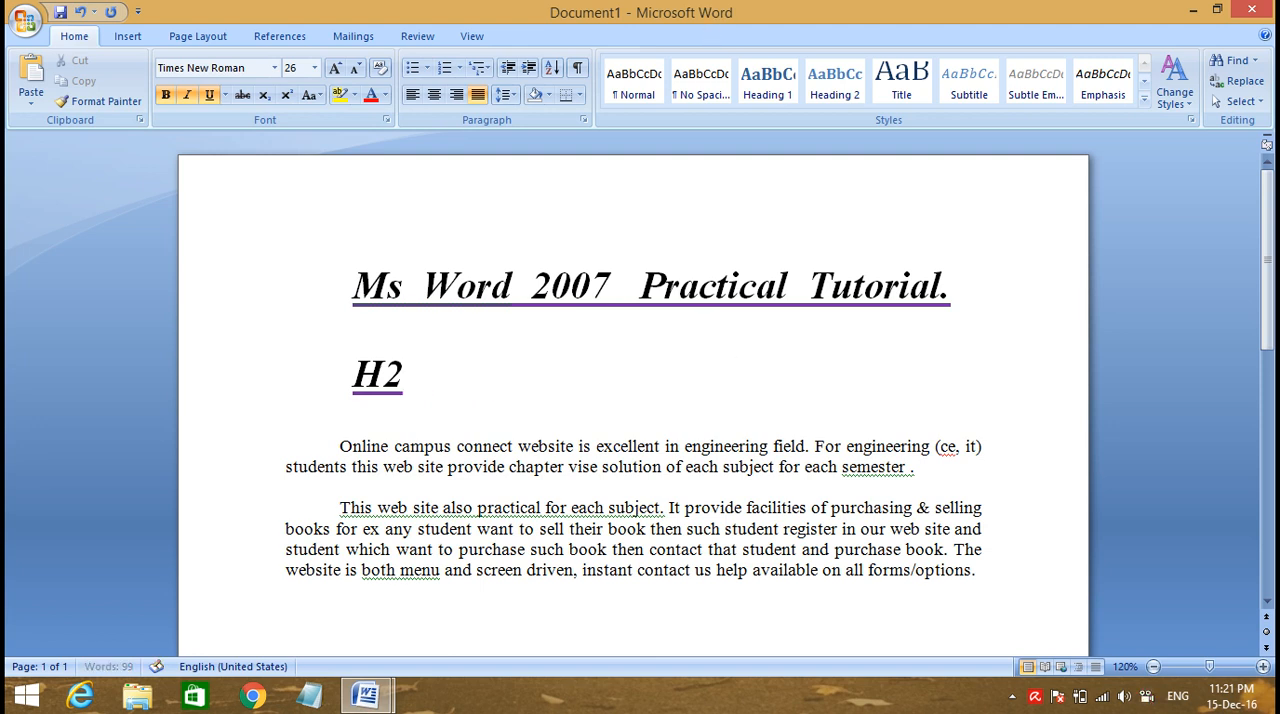
pyautogui.write('H')
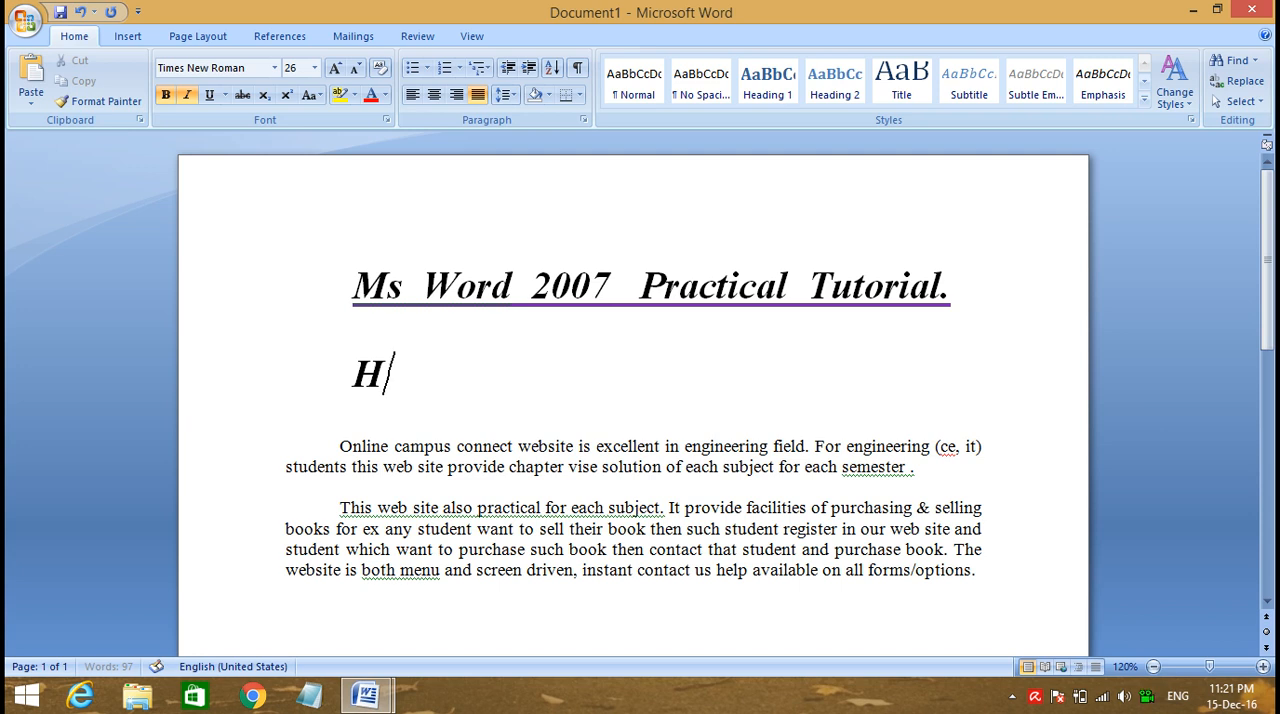
pyautogui.write('2O    ')
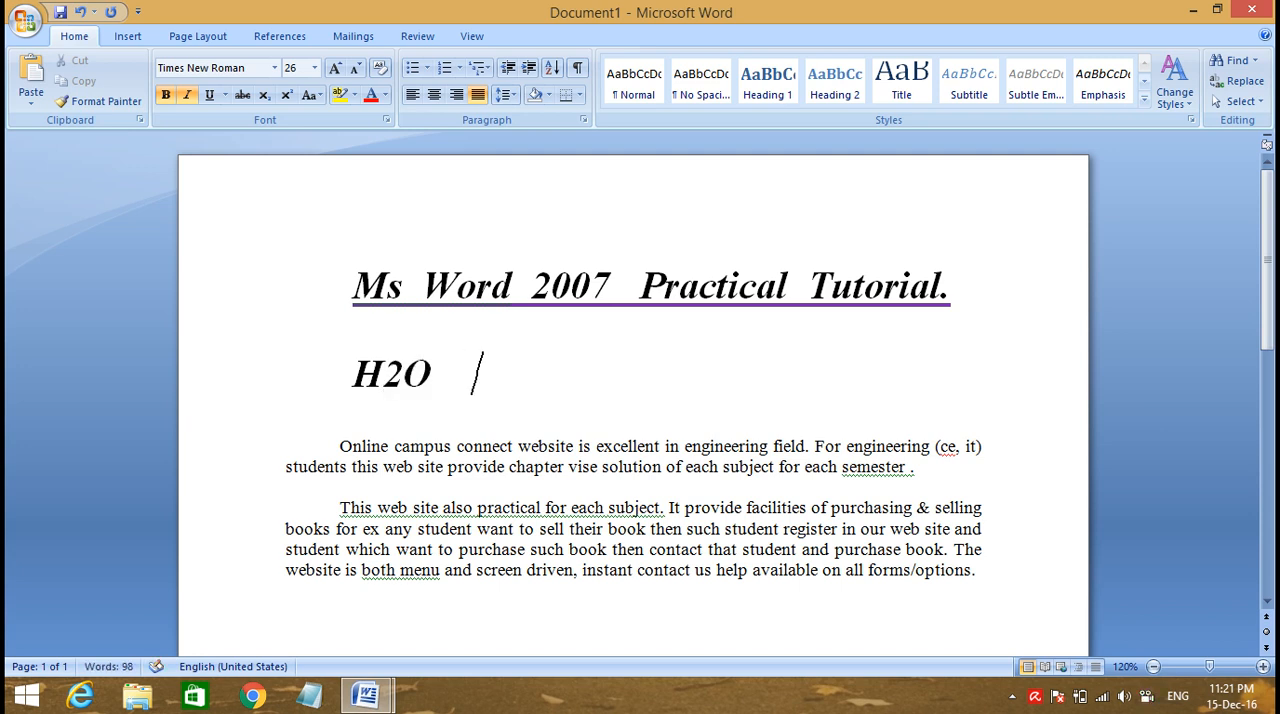
pyautogui.write('H')
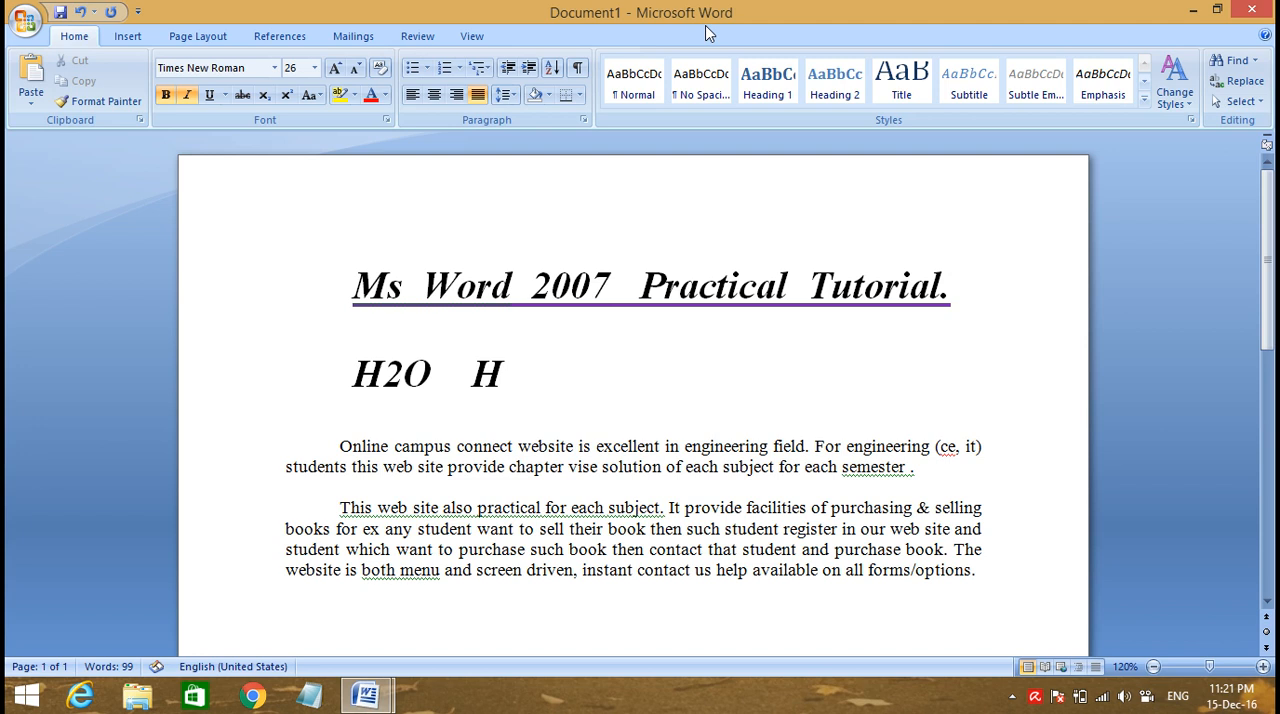
# - Enter "H2O" a second time on the same line, formatting its 2 as subscript
pyautogui.click(266, 100)
pyautogui.write('2')
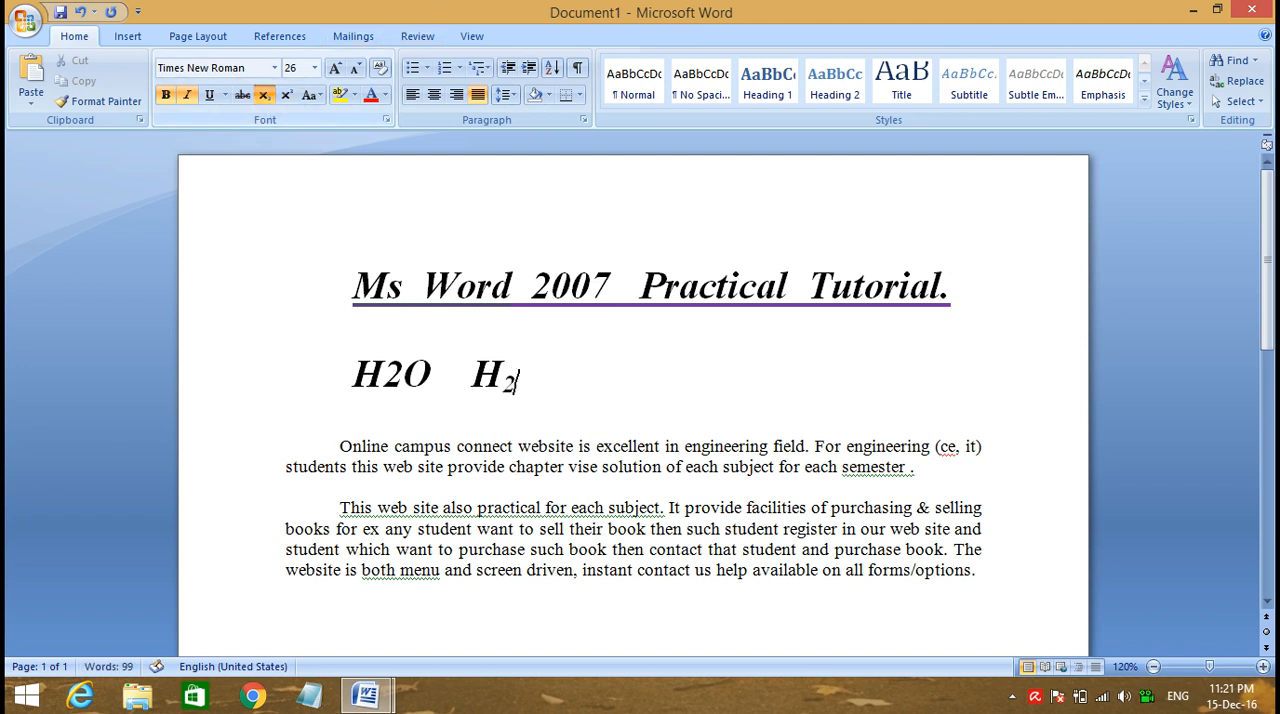
pyautogui.hotkey('ctrl', '=')
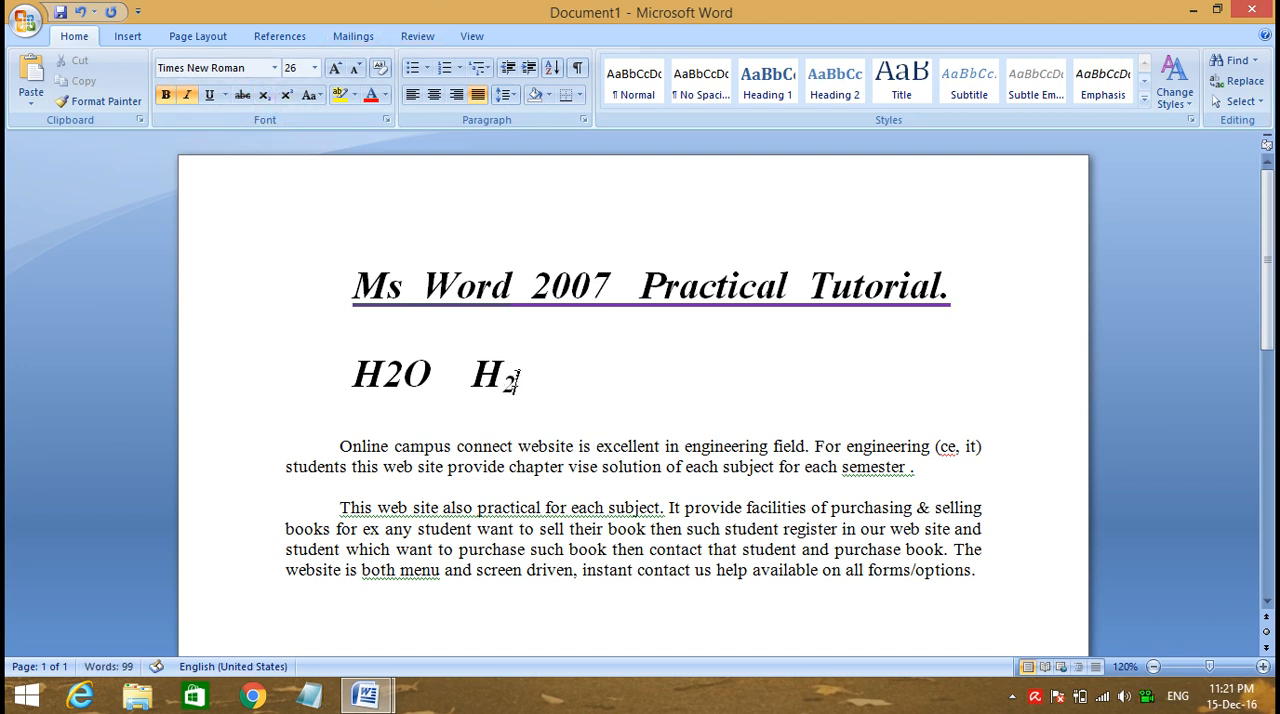
pyautogui.click(264, 95)
pyautogui.write('O')
pyautogui.moveTo(582, 379); pyautogui.dragTo(444, 380)
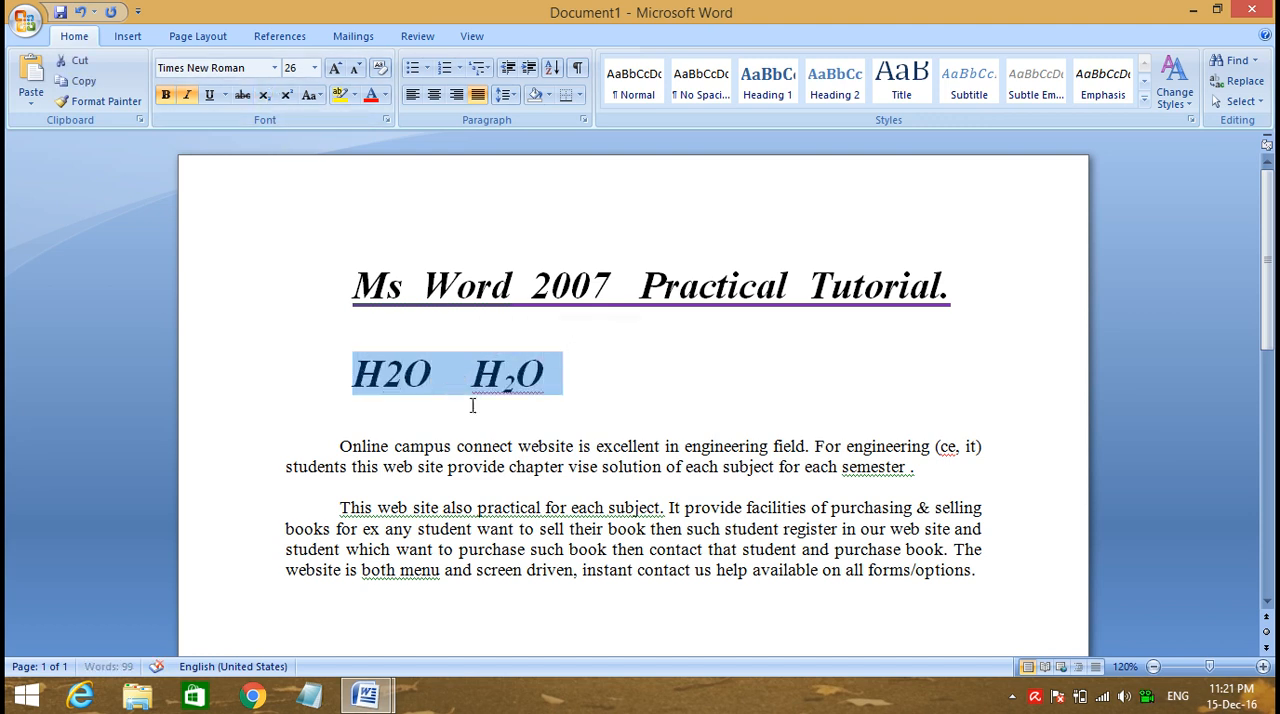
pyautogui.click(482, 406)
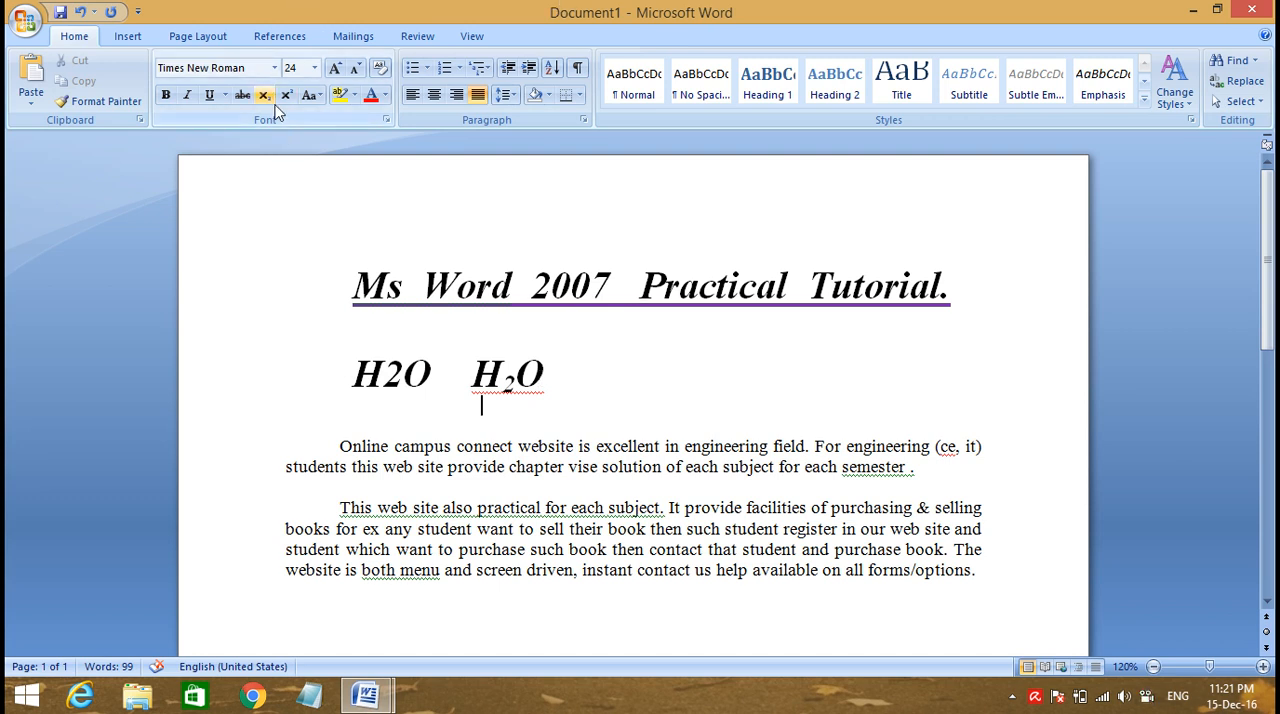
# - Enter "22" in normal script after the formula with the subscript 2
pyautogui.click(580, 378)
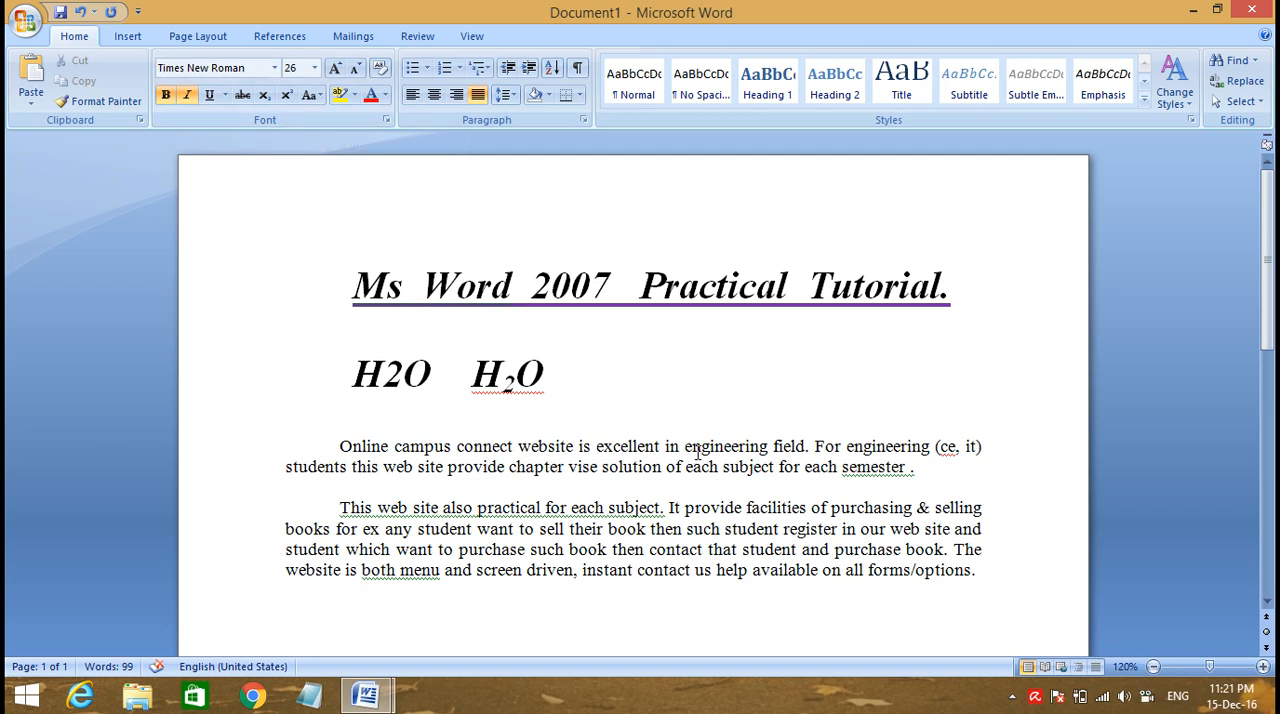
pyautogui.write('22')
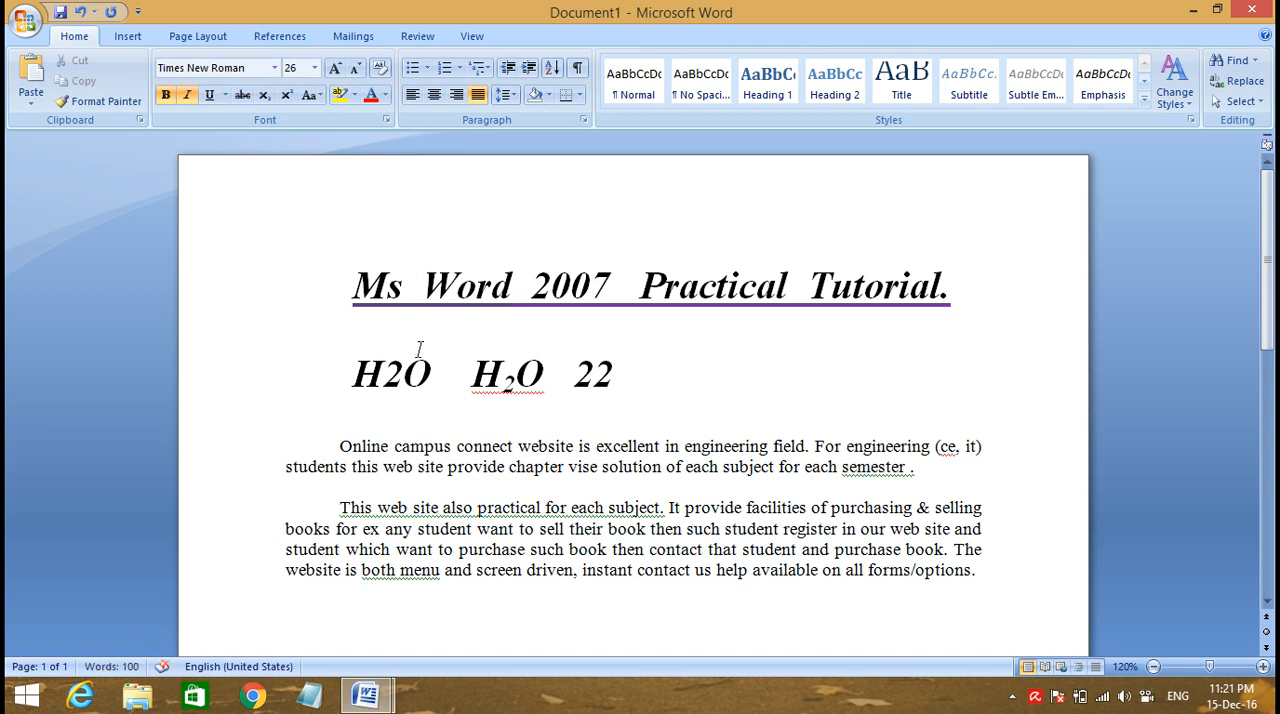
pyautogui.moveTo(498, 382); pyautogui.dragTo(519, 386)
pyautogui.click(517, 380)
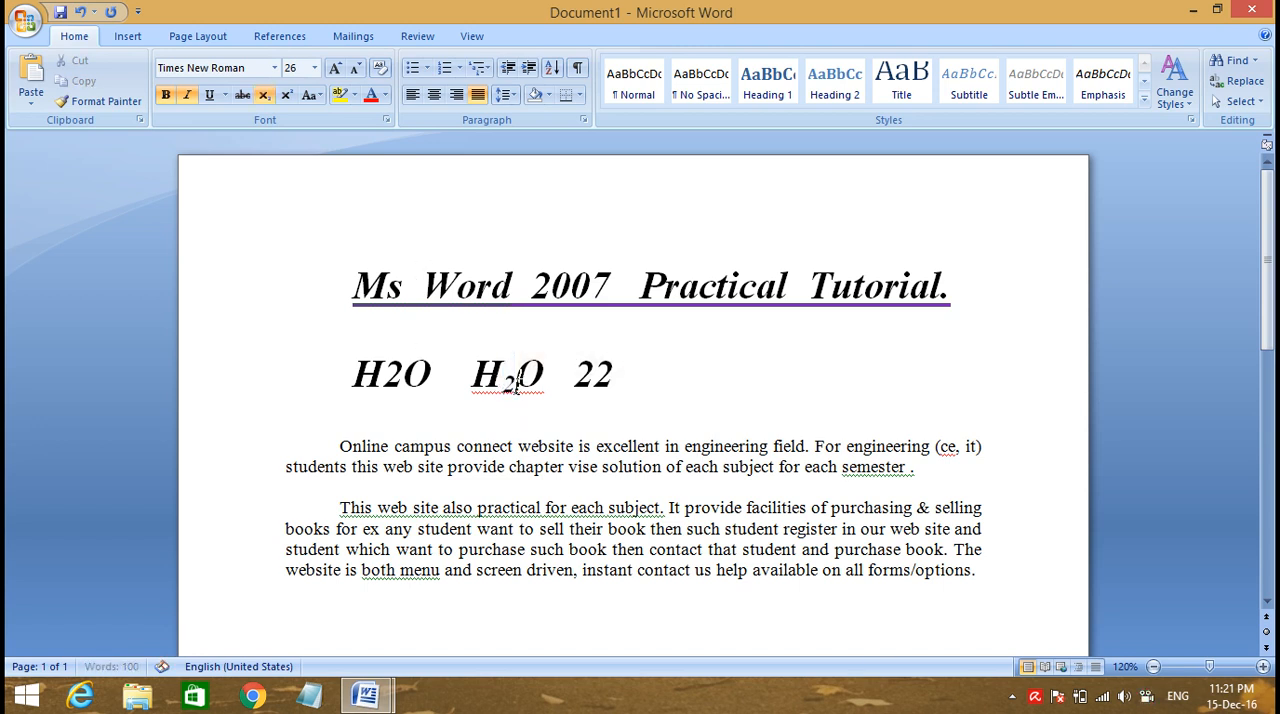
# - Enter 2 to the power of 2 after "22", formatting the second 2 as superscript
pyautogui.click(692, 378)
pyautogui.write('2')
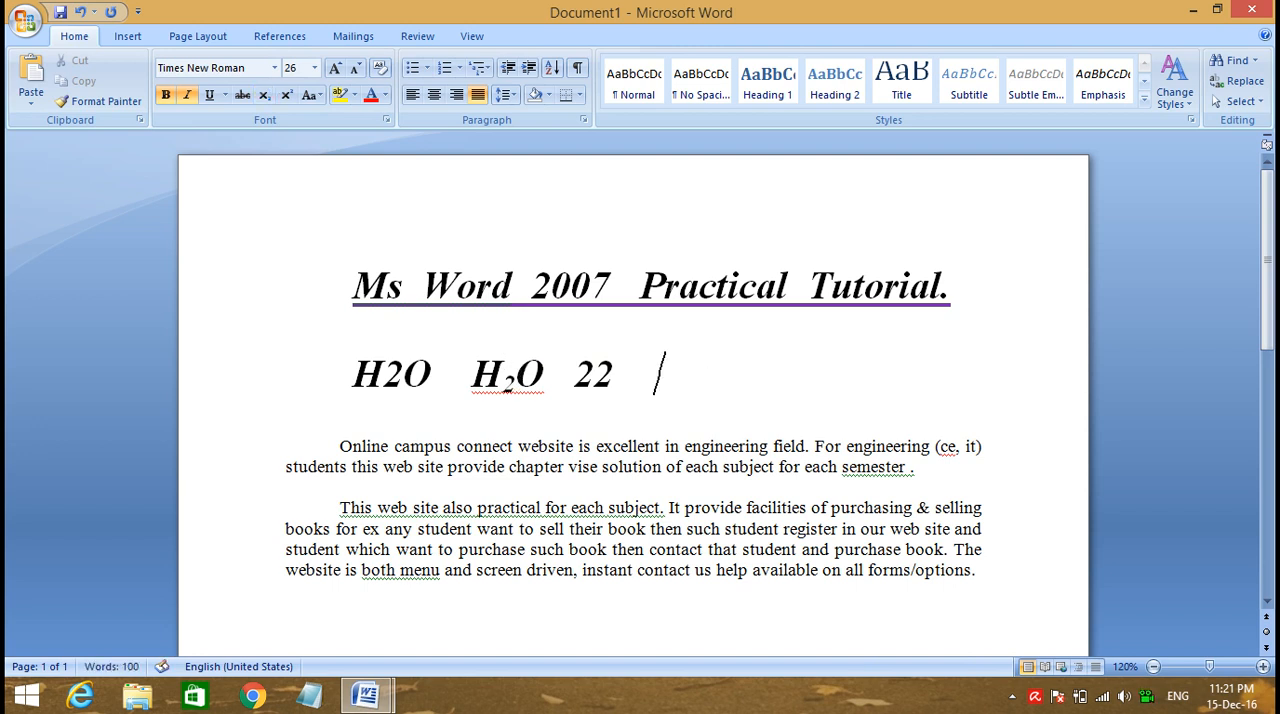
pyautogui.click(289, 104)
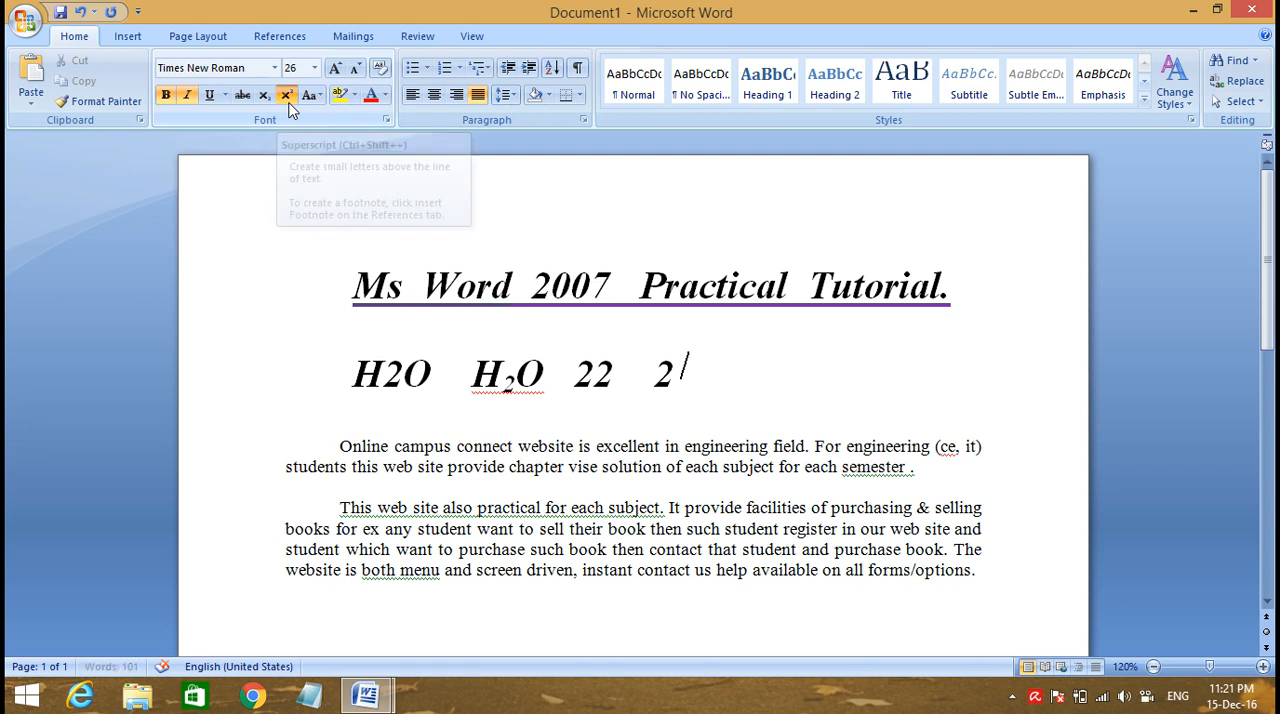
pyautogui.write('2')
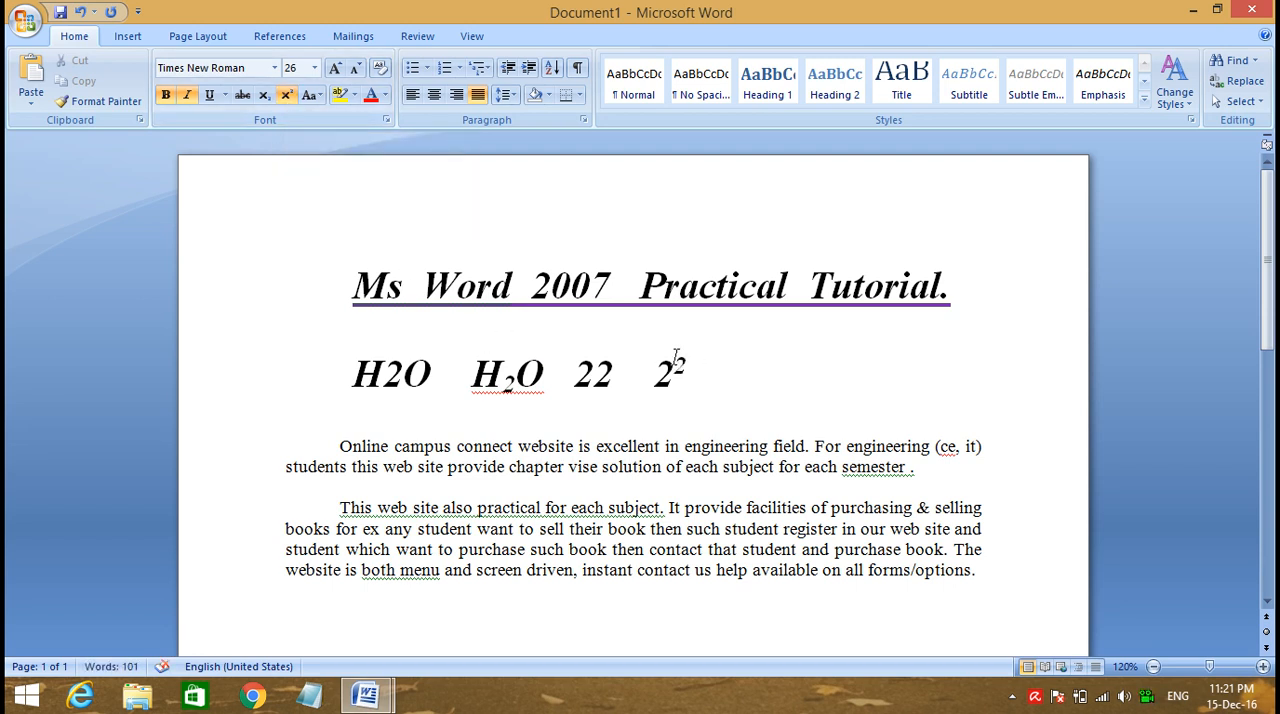
pyautogui.moveTo(677, 374)
pyautogui.mouseDown()
pyautogui.moveTo(714, 374)
pyautogui.moveTo(679, 372)
pyautogui.mouseUp()
pyautogui.click(703, 375)
# - Turn superscript off and enter "31ST" after the squared 2
pyautogui.click(736, 372)
pyautogui.write('31')
pyautogui.press('BackSpace')
pyautogui.press('BackSpace')
pyautogui.click(286, 95)
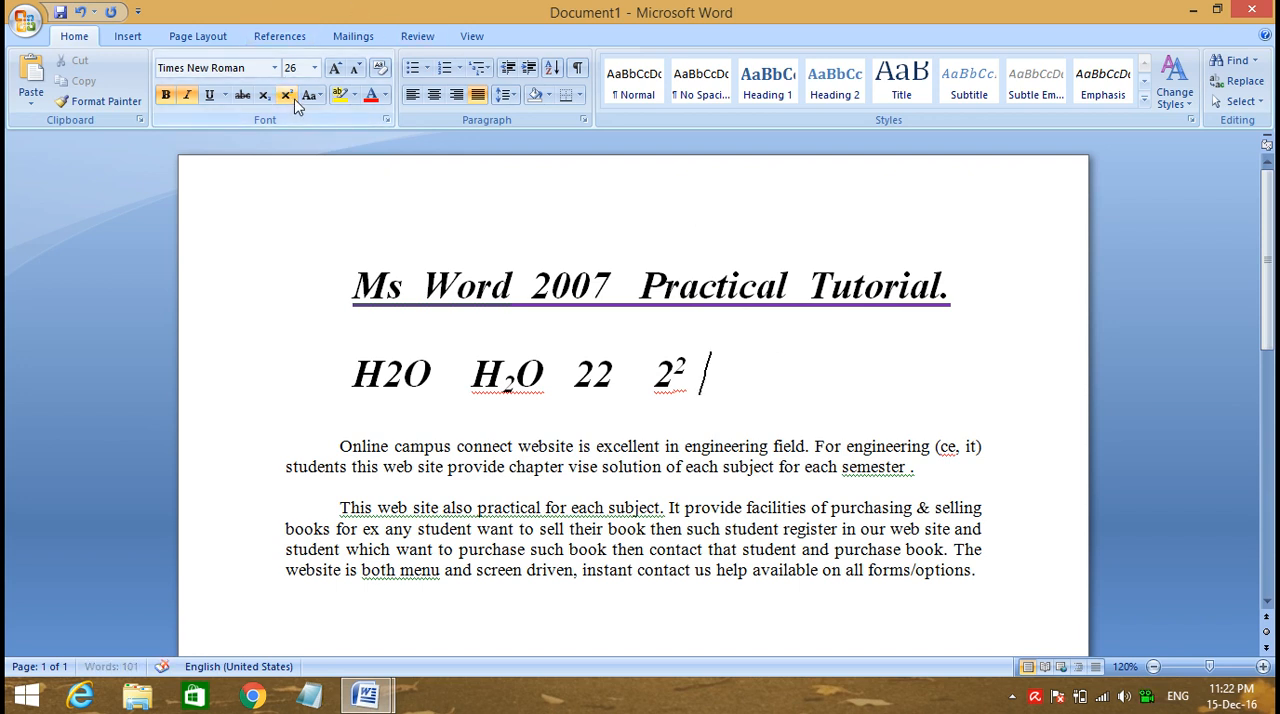
pyautogui.write('31ST')
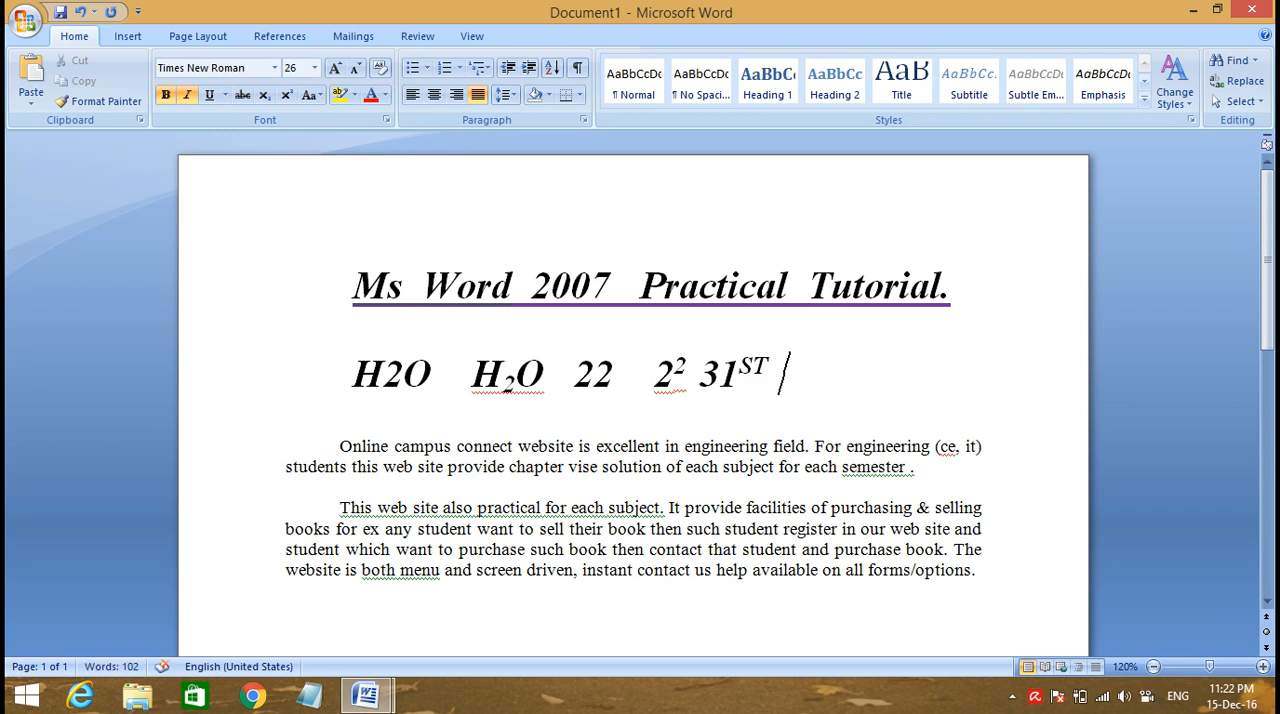
# - Erase "31ST" and re-enter it with 31 in normal script and Superscript applied manually to "ST"
pyautogui.press('Left')
pyautogui.press('Left')
pyautogui.press('Left')
pyautogui.press('Left')
pyautogui.press('Right')
pyautogui.press('Right')
pyautogui.press('Right')
pyautogui.press('BackSpace')
pyautogui.press('BackSpace')
pyautogui.press('BackSpace')
pyautogui.press('BackSpace')
pyautogui.write('1')
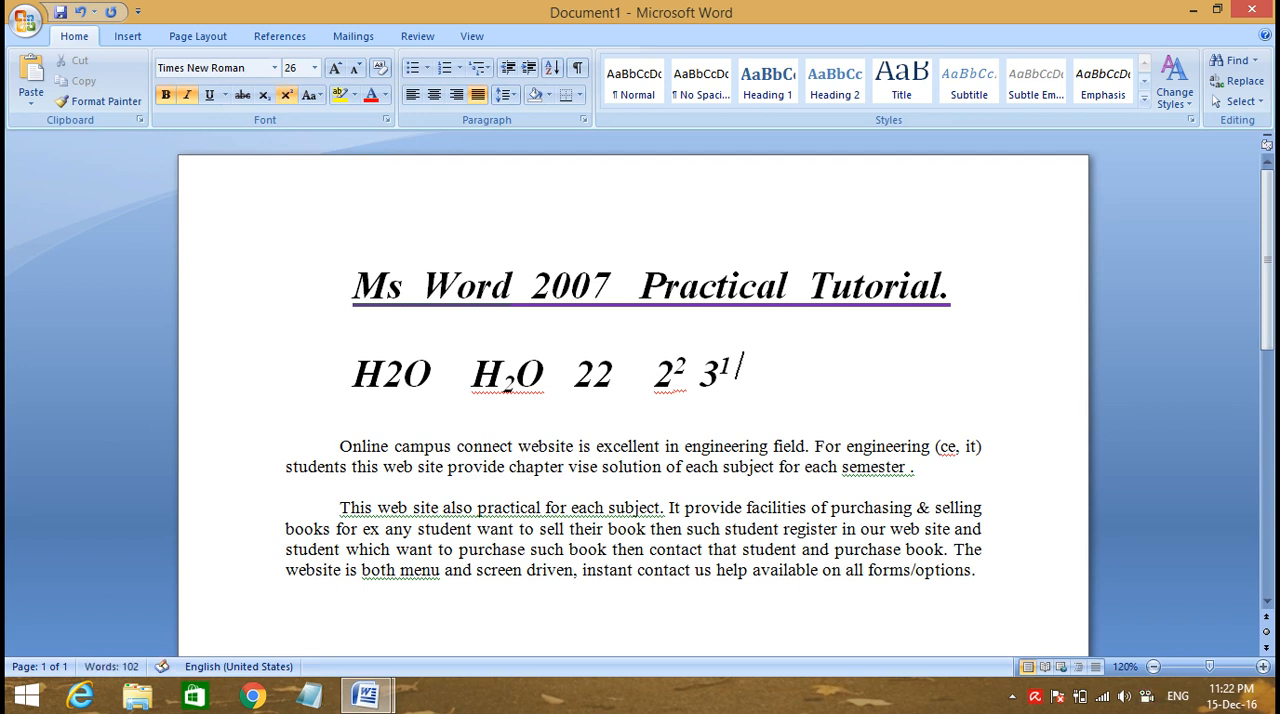
pyautogui.press('BackSpace')
pyautogui.write('1')
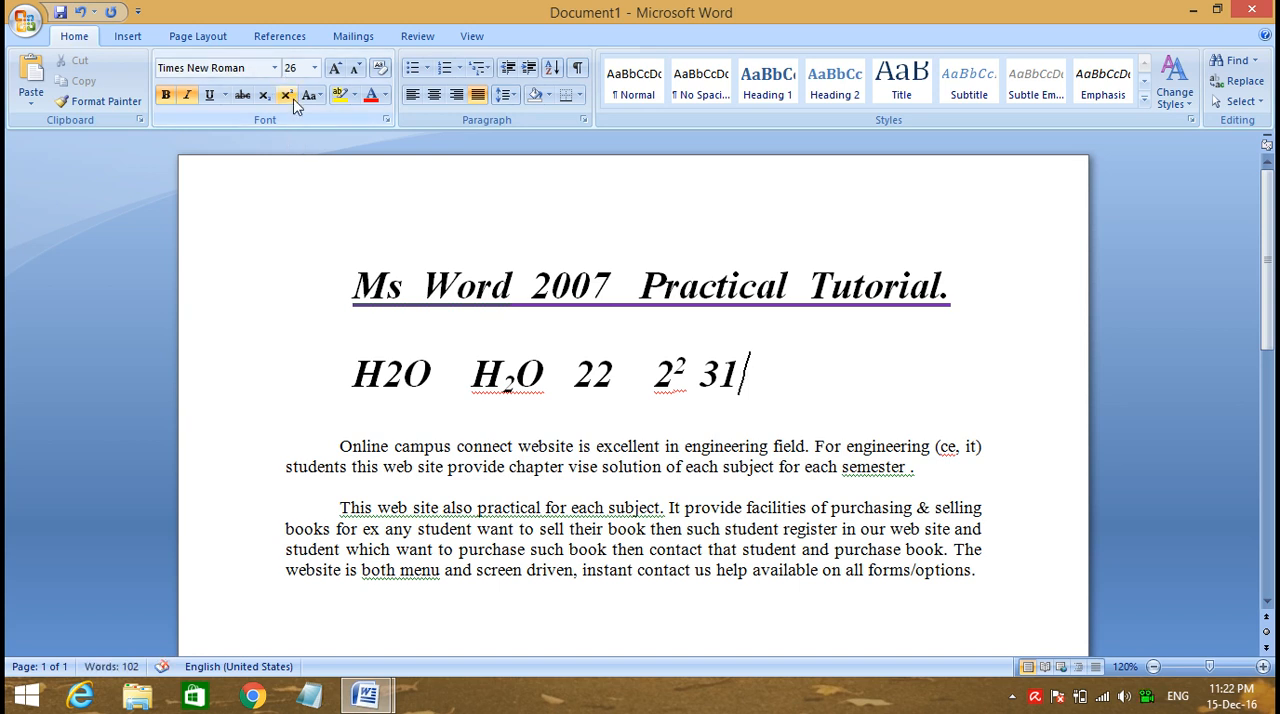
pyautogui.click(293, 99)
pyautogui.write('ST')
# - Delete the whole line of subscript and superscript examples below the title
pyautogui.moveTo(705, 375); pyautogui.dragTo(829, 366)
pyautogui.click(783, 368)
pyautogui.moveTo(703, 372); pyautogui.dragTo(355, 395)
pyautogui.press('Delete')
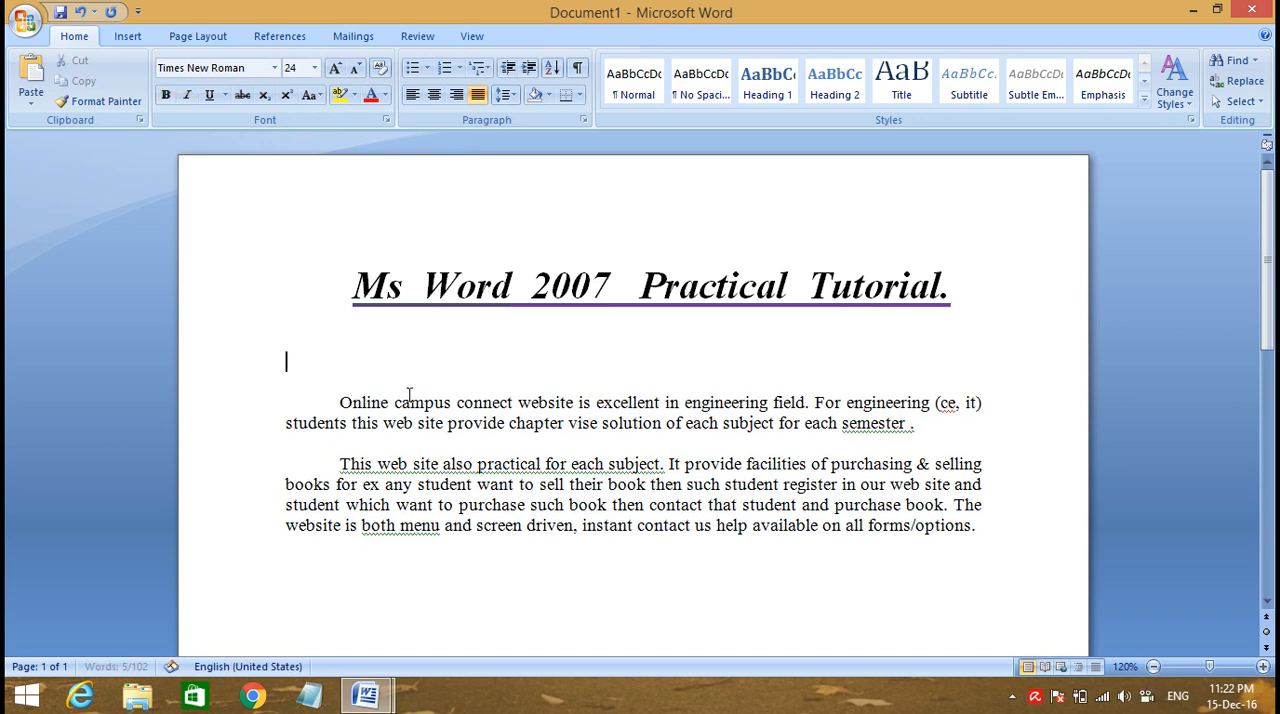
# - Change the case of the first body paragraph, starting with "Online campus connect website", to lowercase
pyautogui.click(310, 95)
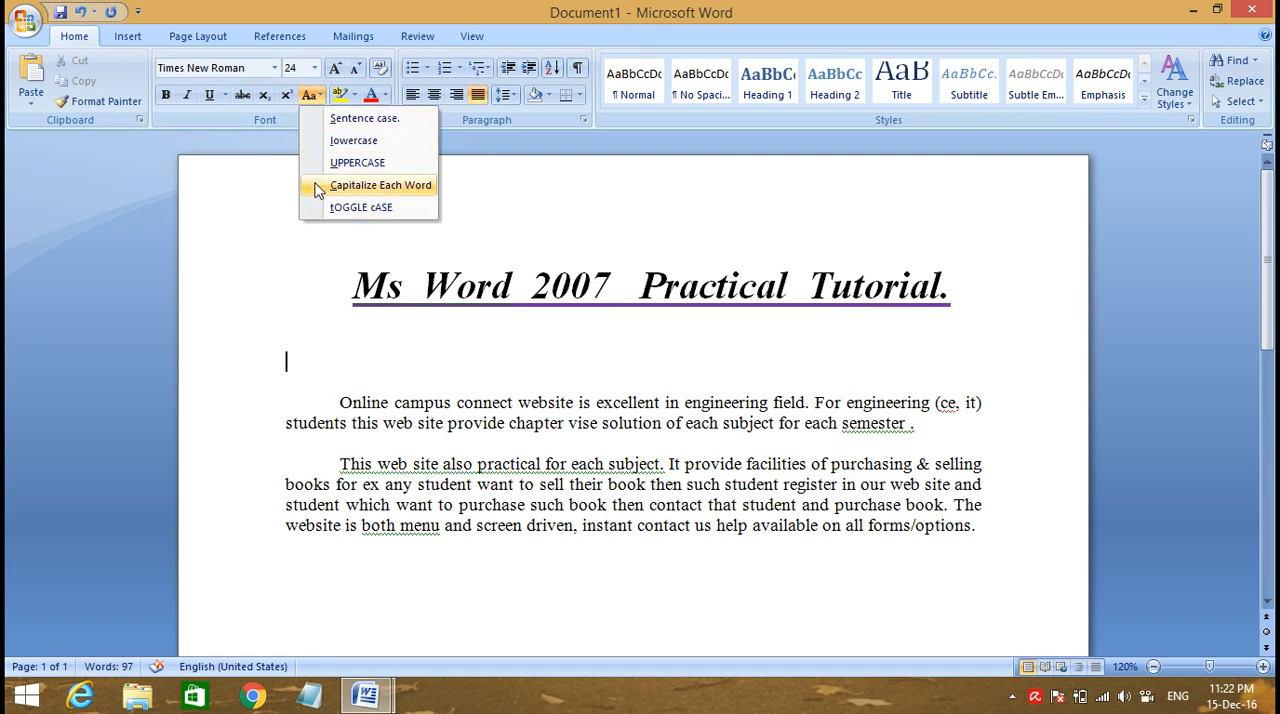
pyautogui.click(385, 416)
pyautogui.moveTo(340, 403); pyautogui.dragTo(914, 423)
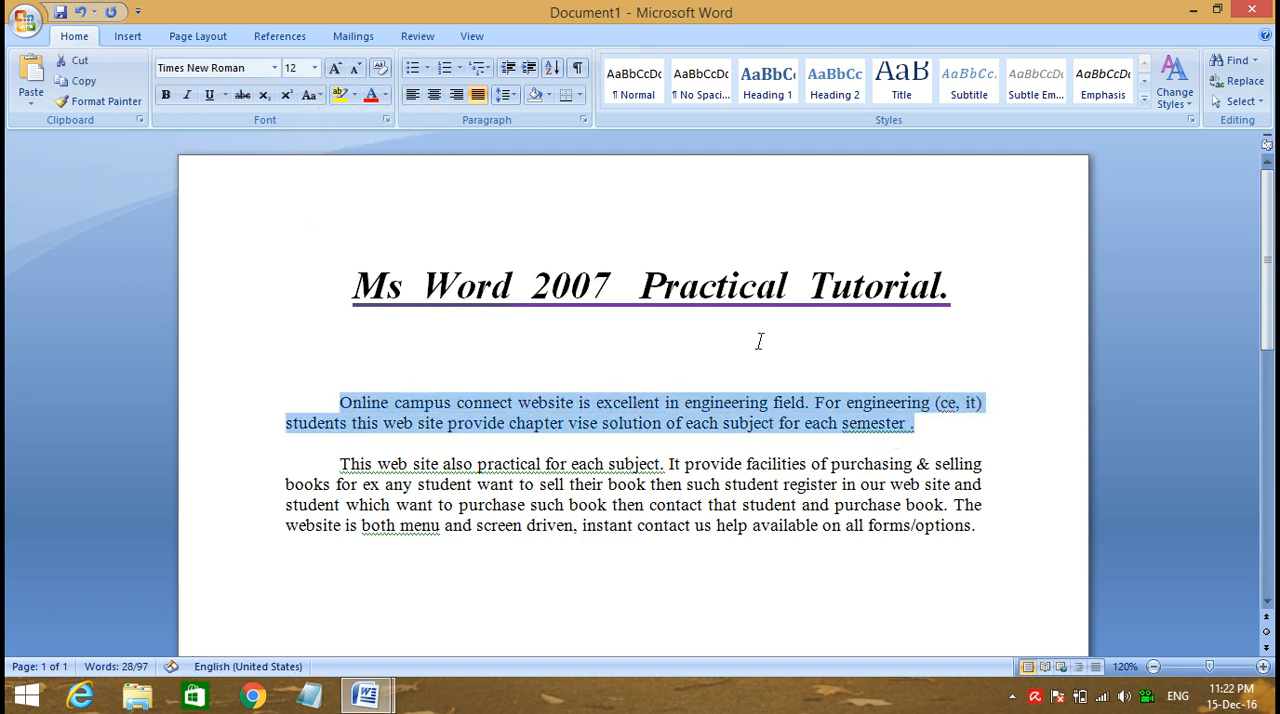
pyautogui.click(309, 95)
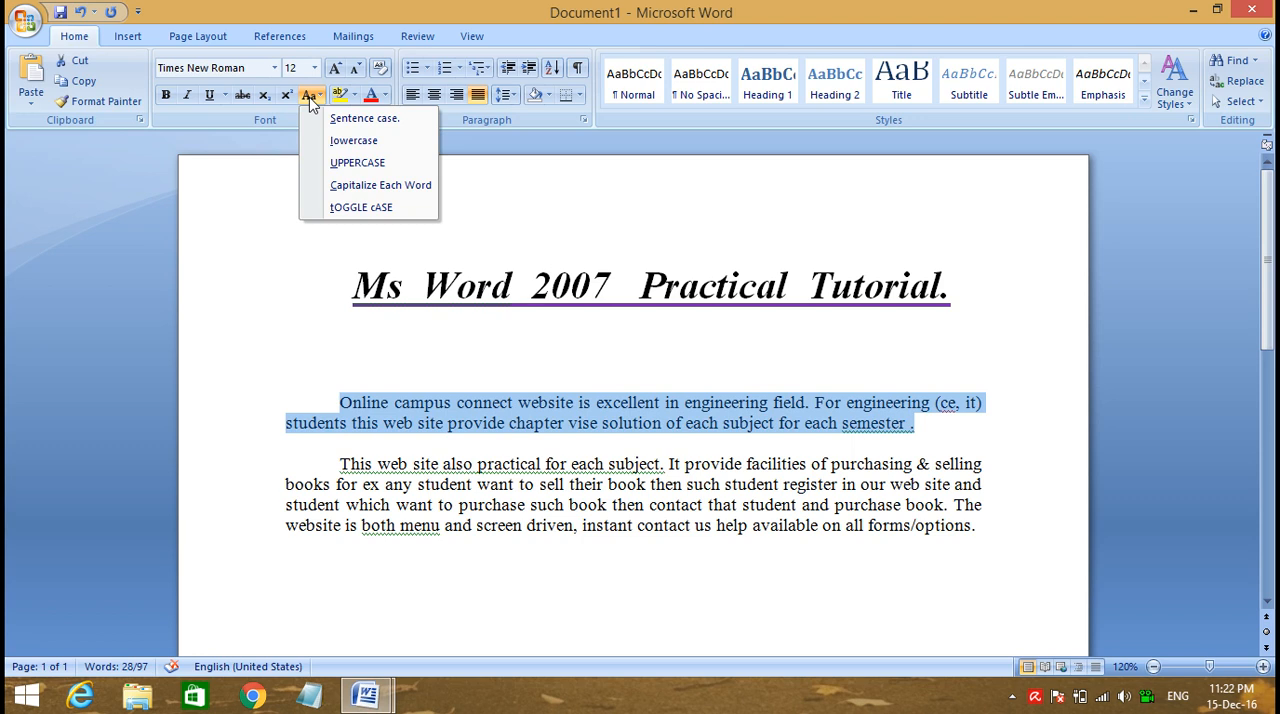
pyautogui.click(327, 143)
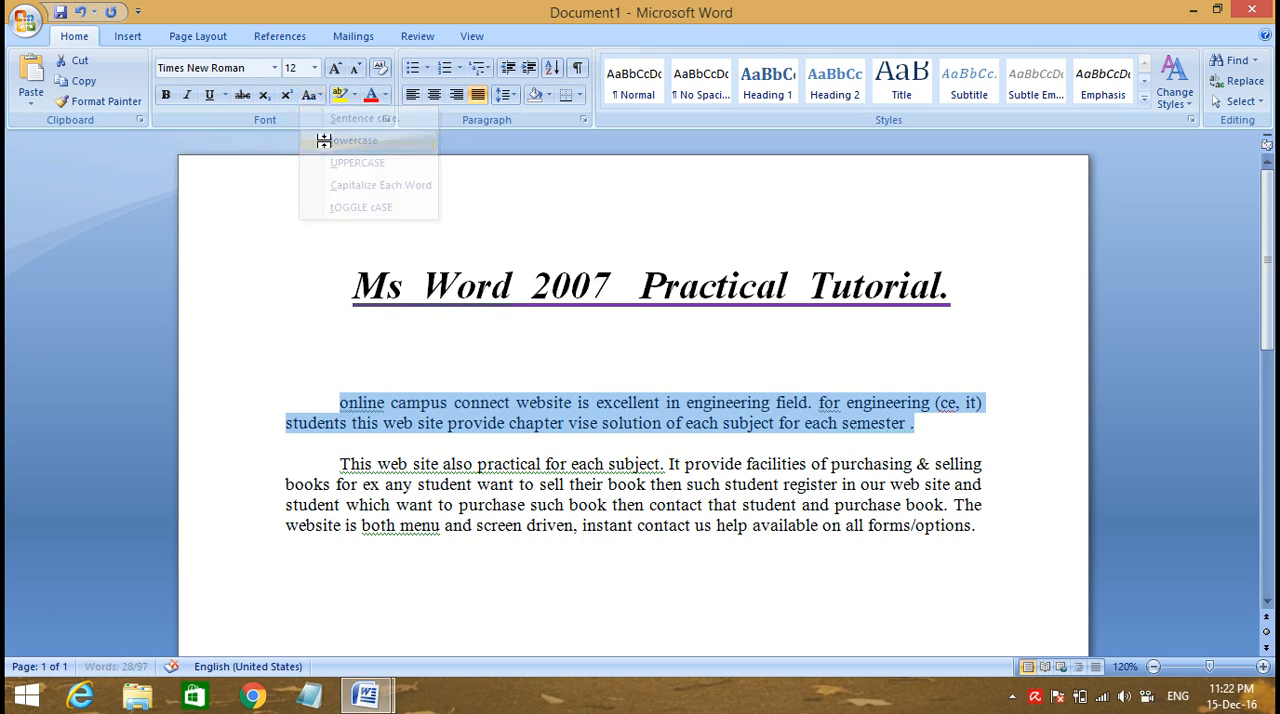
pyautogui.click(812, 421)
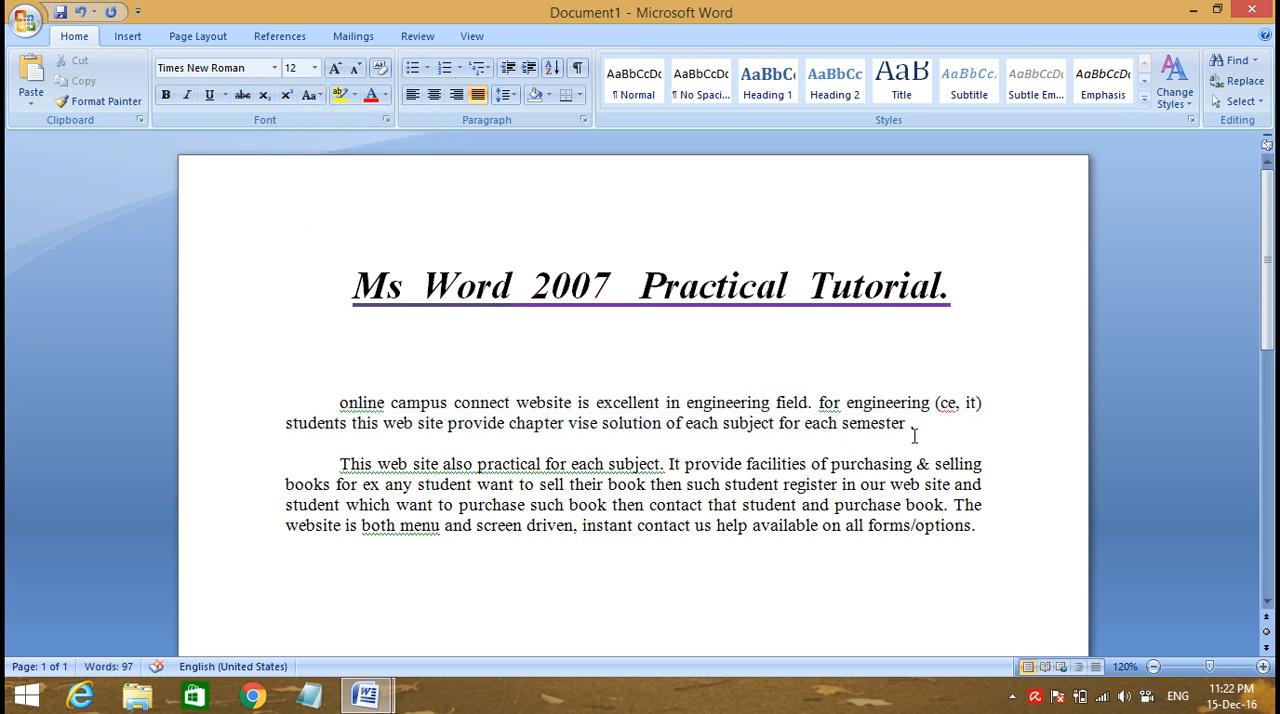
# - Change the case of the first body paragraph, starting with "online campus connect website", to UPPERCASE
pyautogui.moveTo(923, 427); pyautogui.dragTo(240, 374)
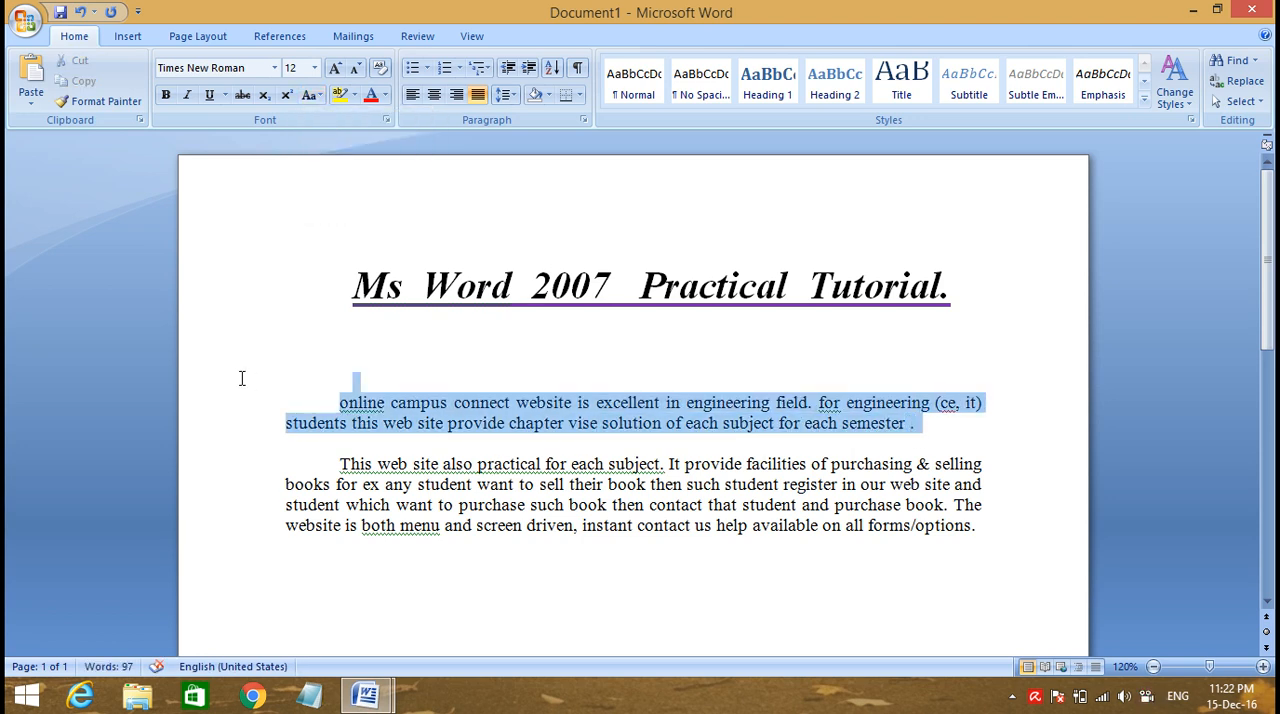
pyautogui.click(309, 95)
pyautogui.click(357, 162)
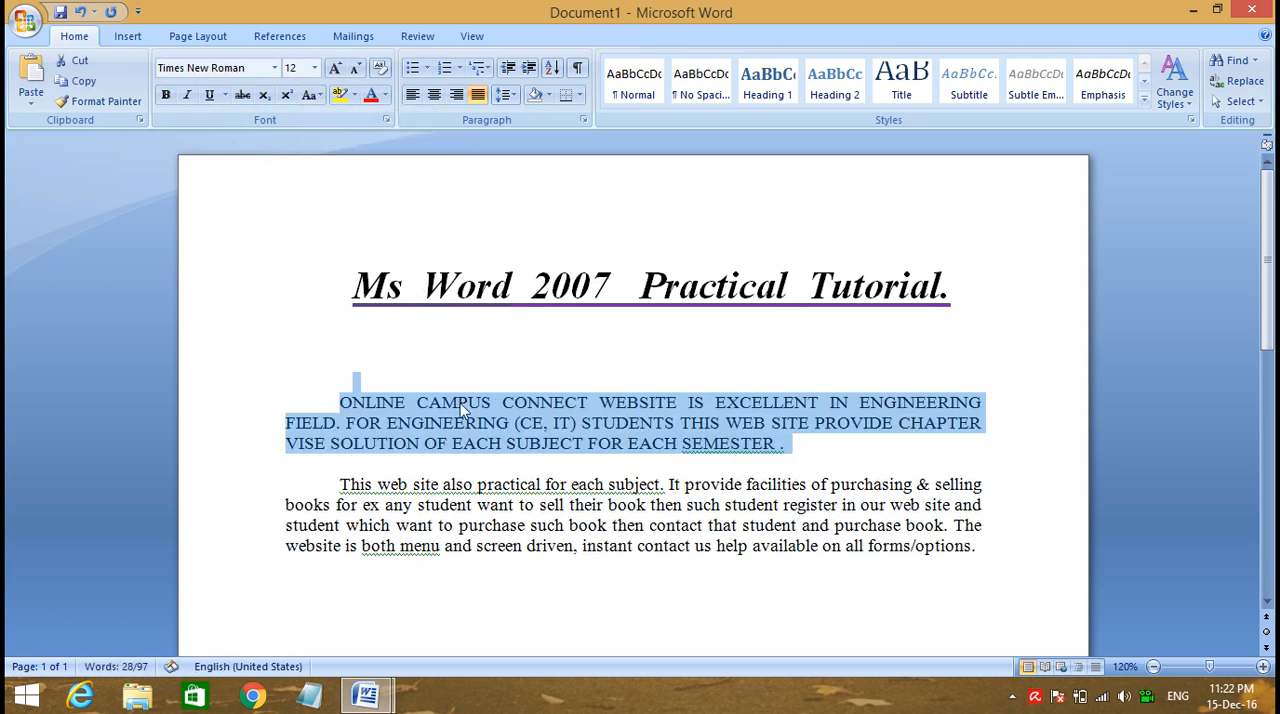
pyautogui.click(603, 423)
# - Apply Capitalize Each Word to the first body paragraph
pyautogui.moveTo(797, 446); pyautogui.dragTo(229, 411)
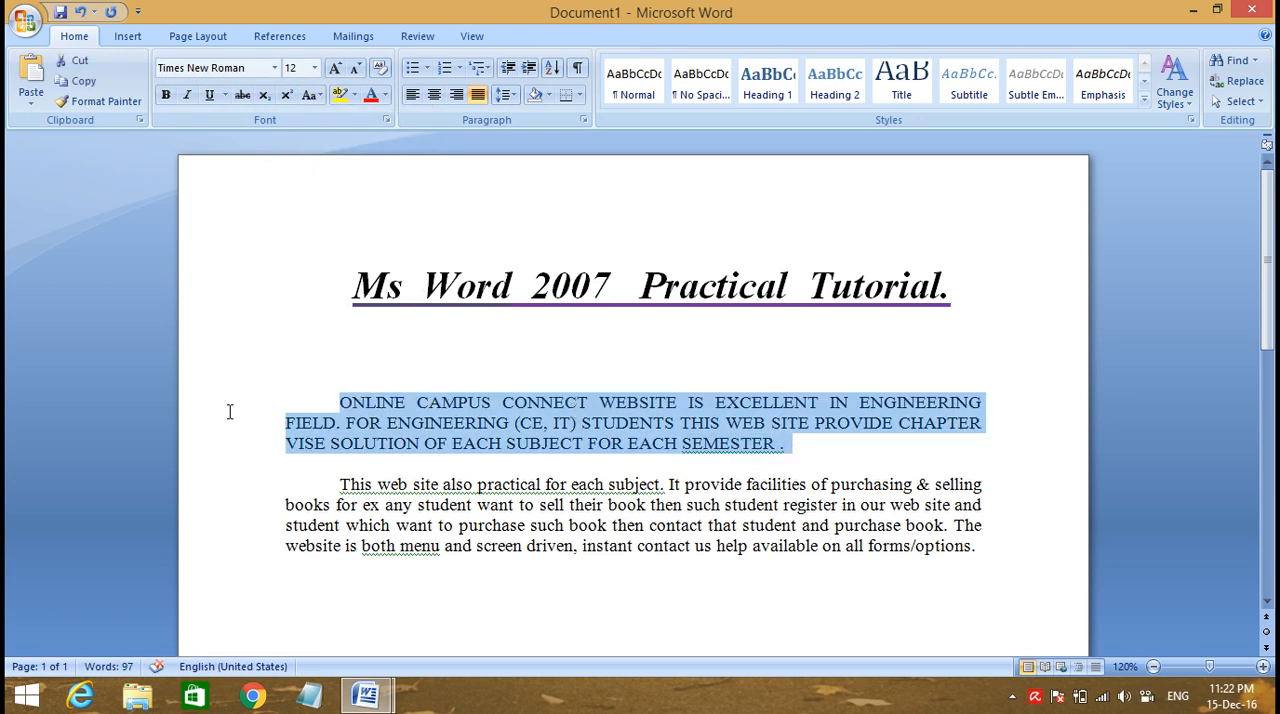
pyautogui.click(309, 95)
pyautogui.click(364, 186)
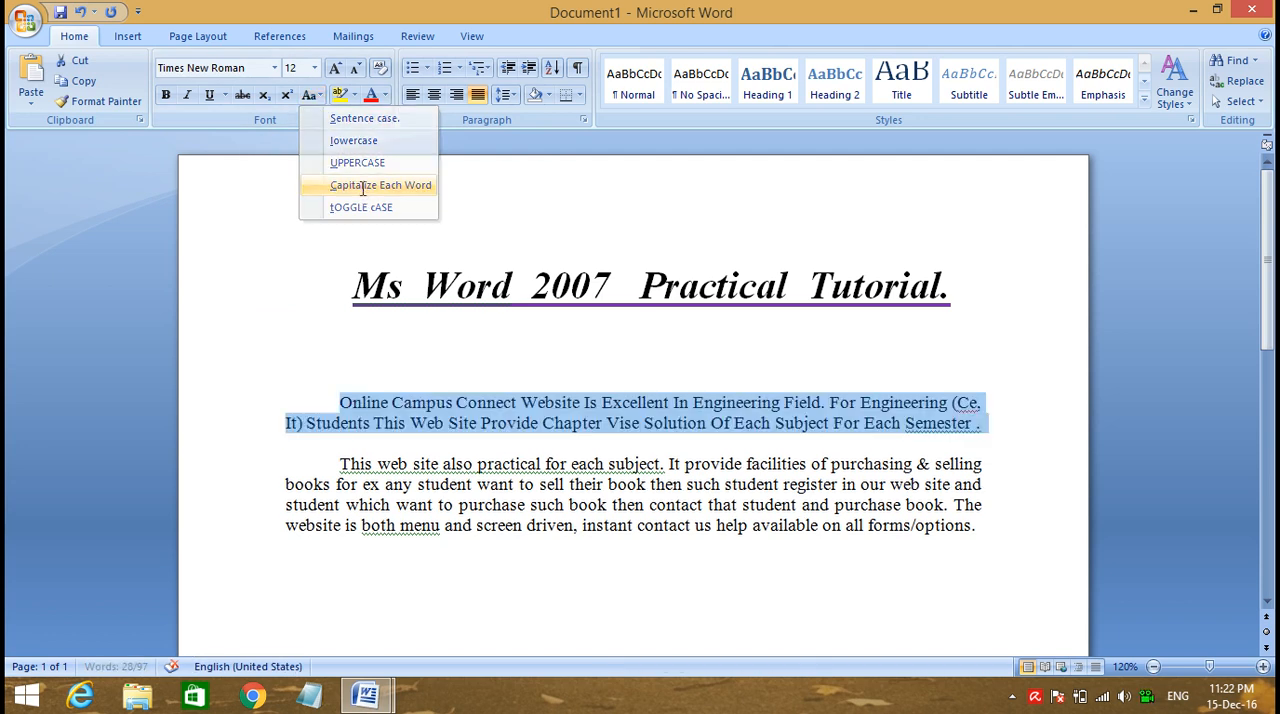
pyautogui.click(389, 408)
pyautogui.moveTo(333, 402); pyautogui.dragTo(388, 402)
# - Apply tOGGLE cASE to the whole first body paragraph
pyautogui.moveTo(992, 441); pyautogui.dragTo(364, 382)
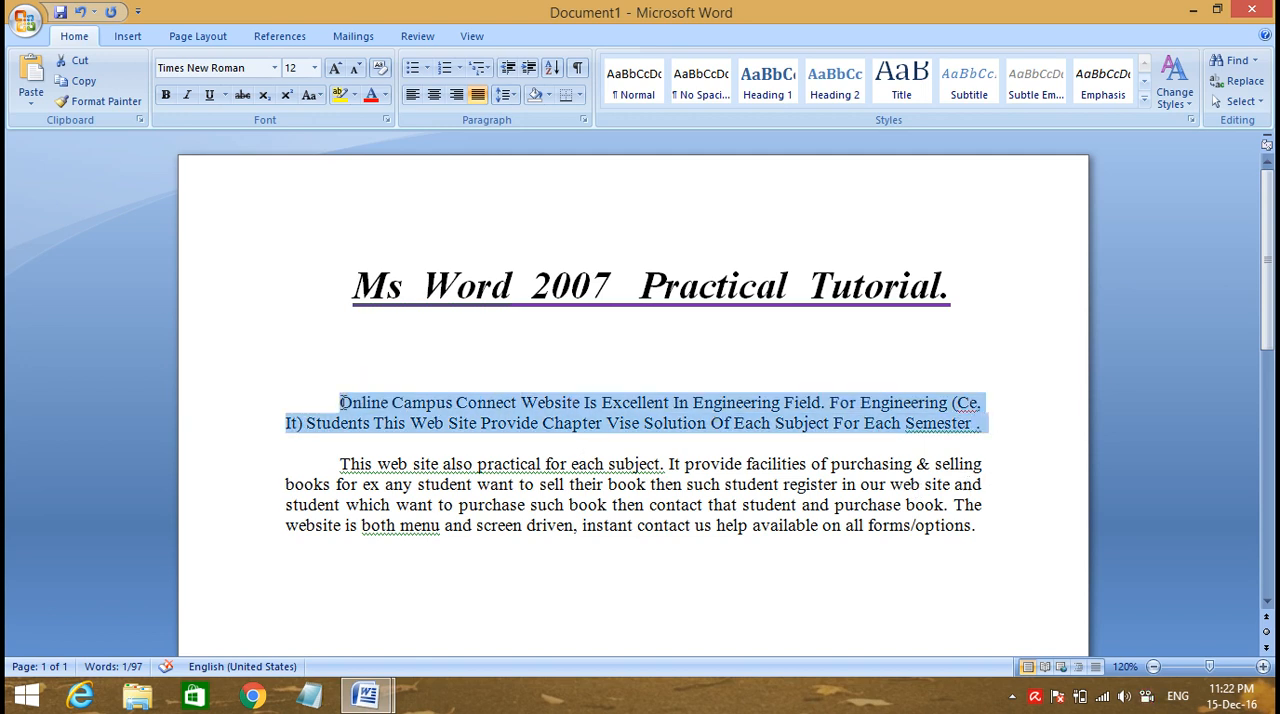
pyautogui.click(309, 95)
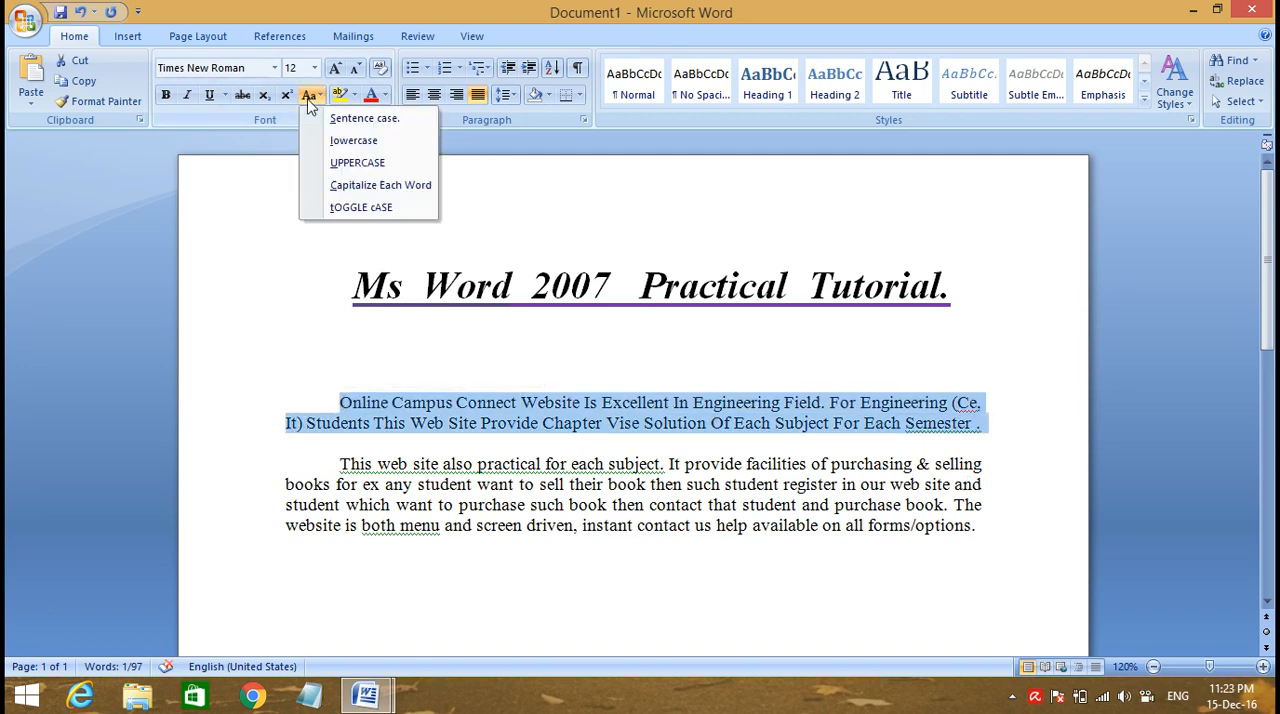
pyautogui.click(372, 208)
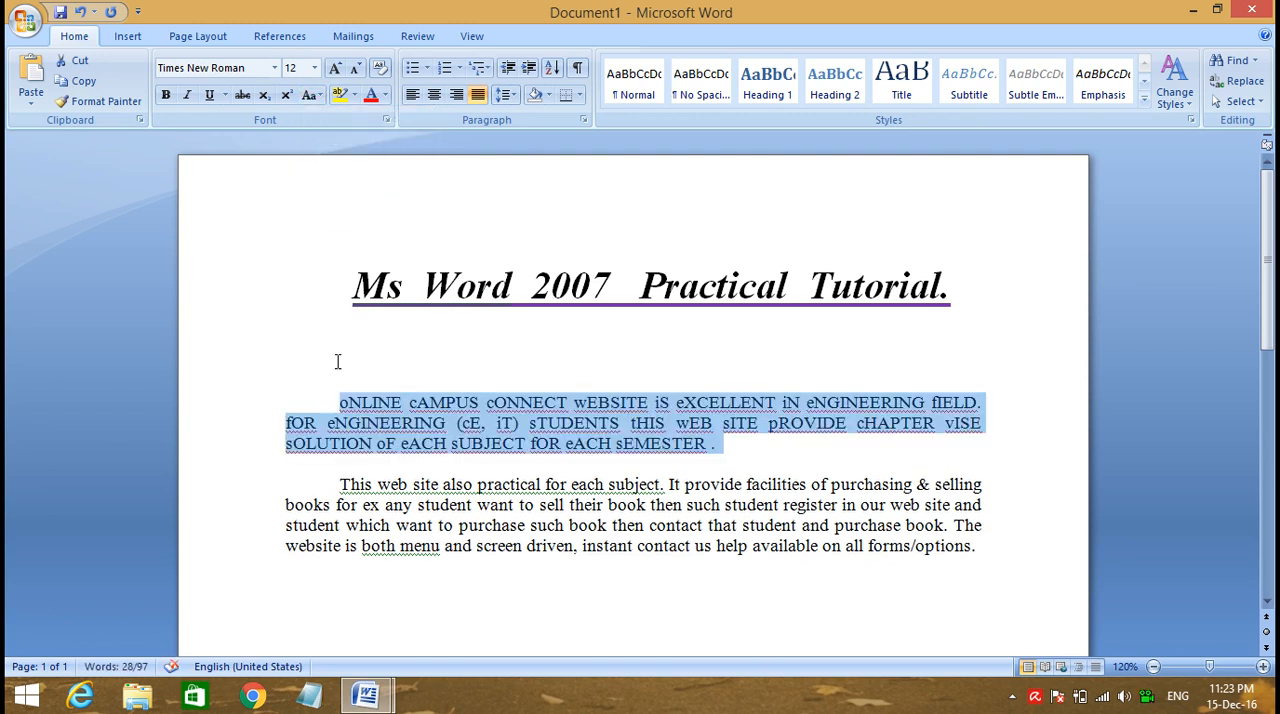
# - Change the first body paragraph to Sentence case
pyautogui.moveTo(338, 404); pyautogui.dragTo(834, 468)
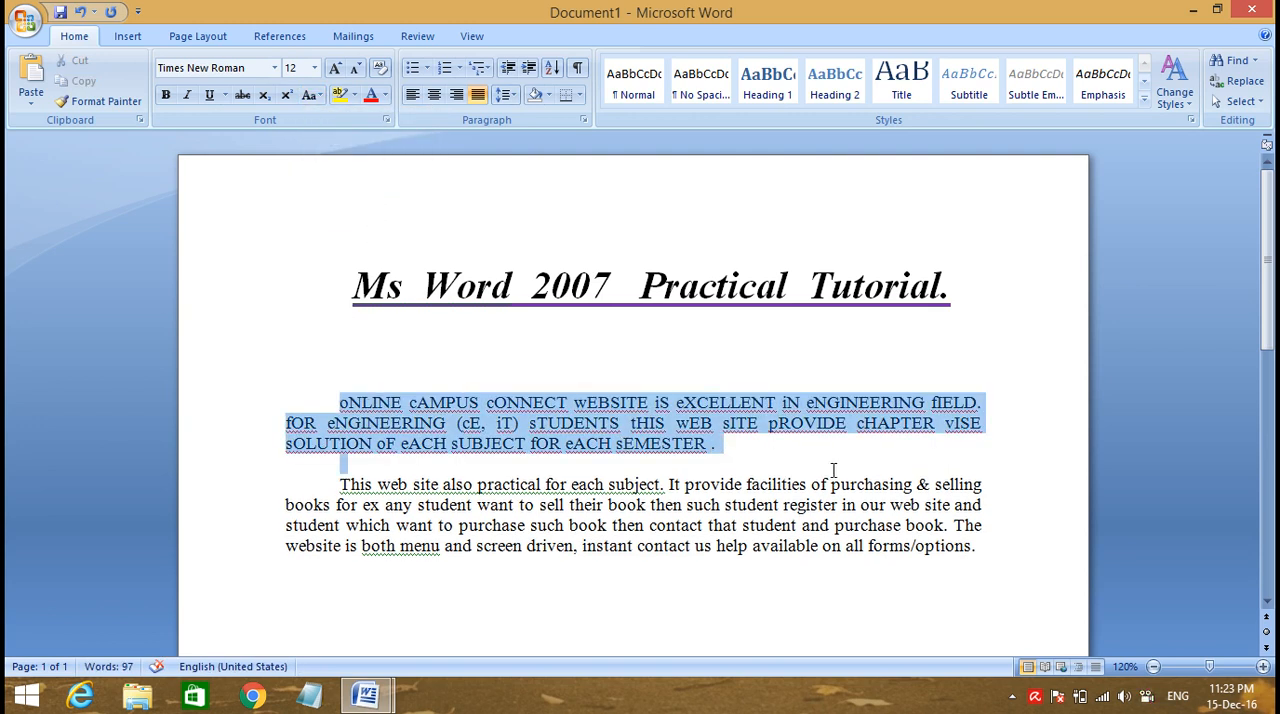
pyautogui.click(309, 95)
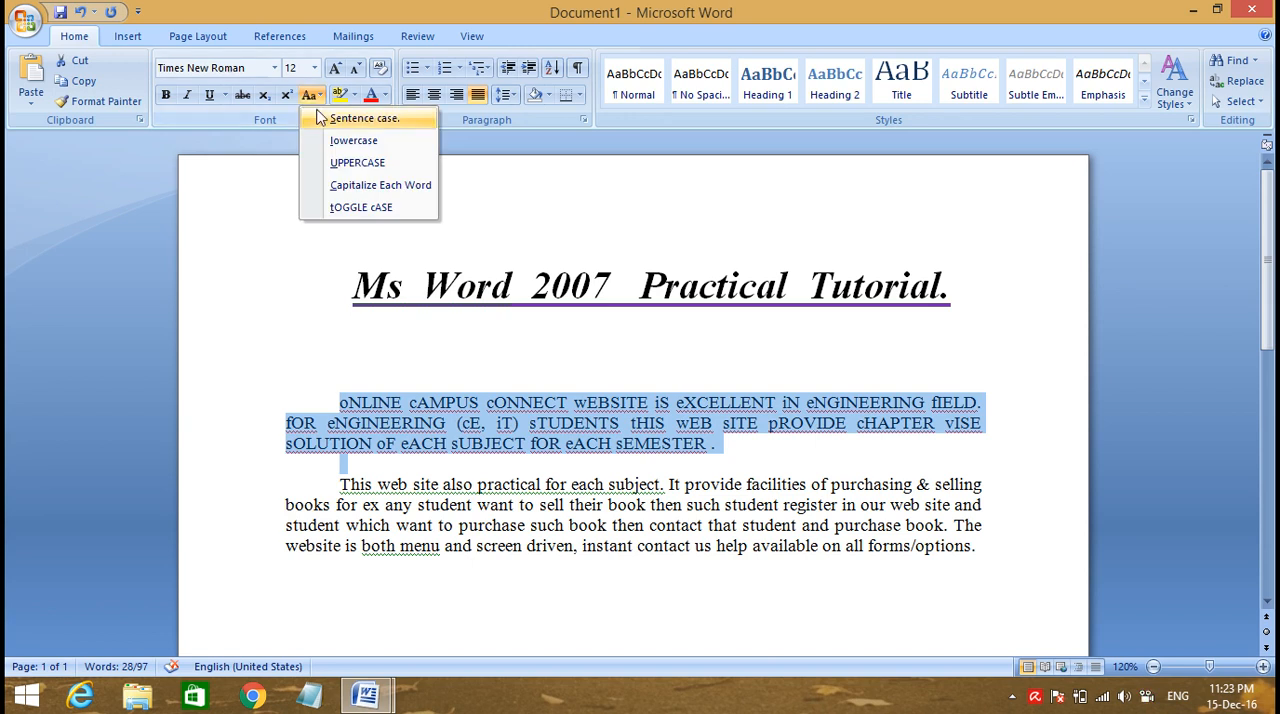
pyautogui.click(322, 121)
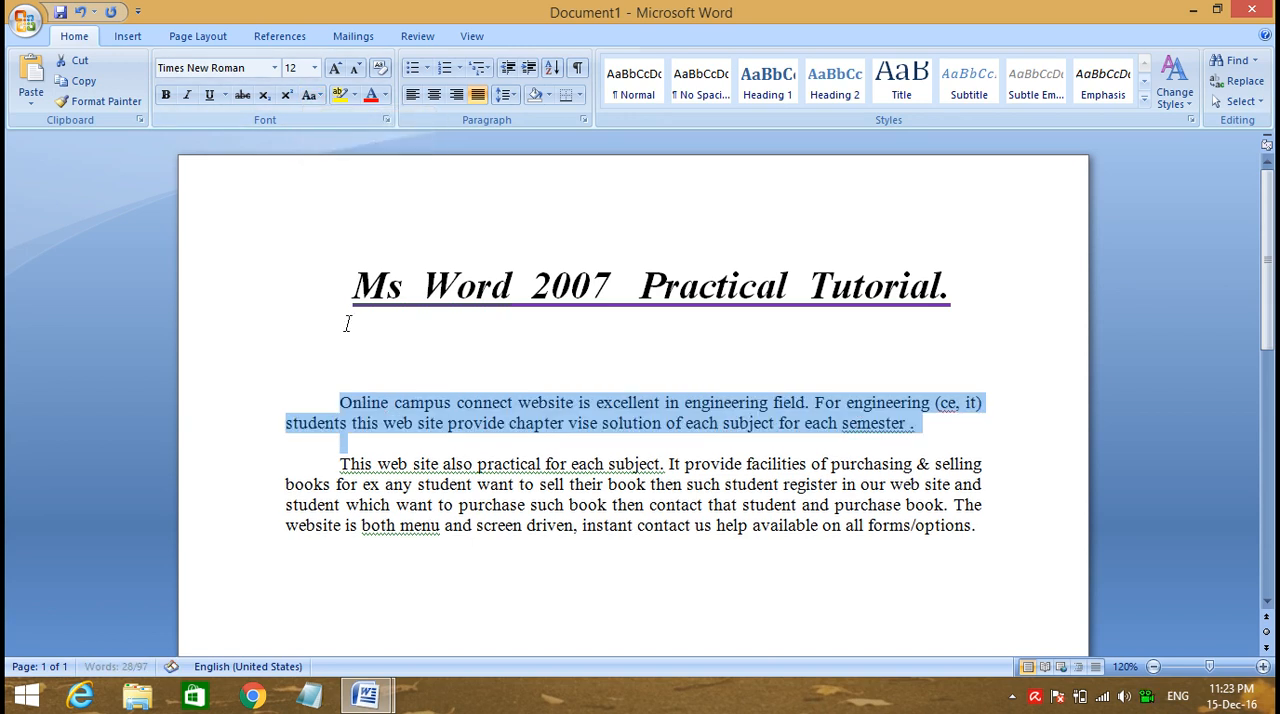
pyautogui.click(443, 418)
pyautogui.moveTo(345, 402); pyautogui.dragTo(338, 402)
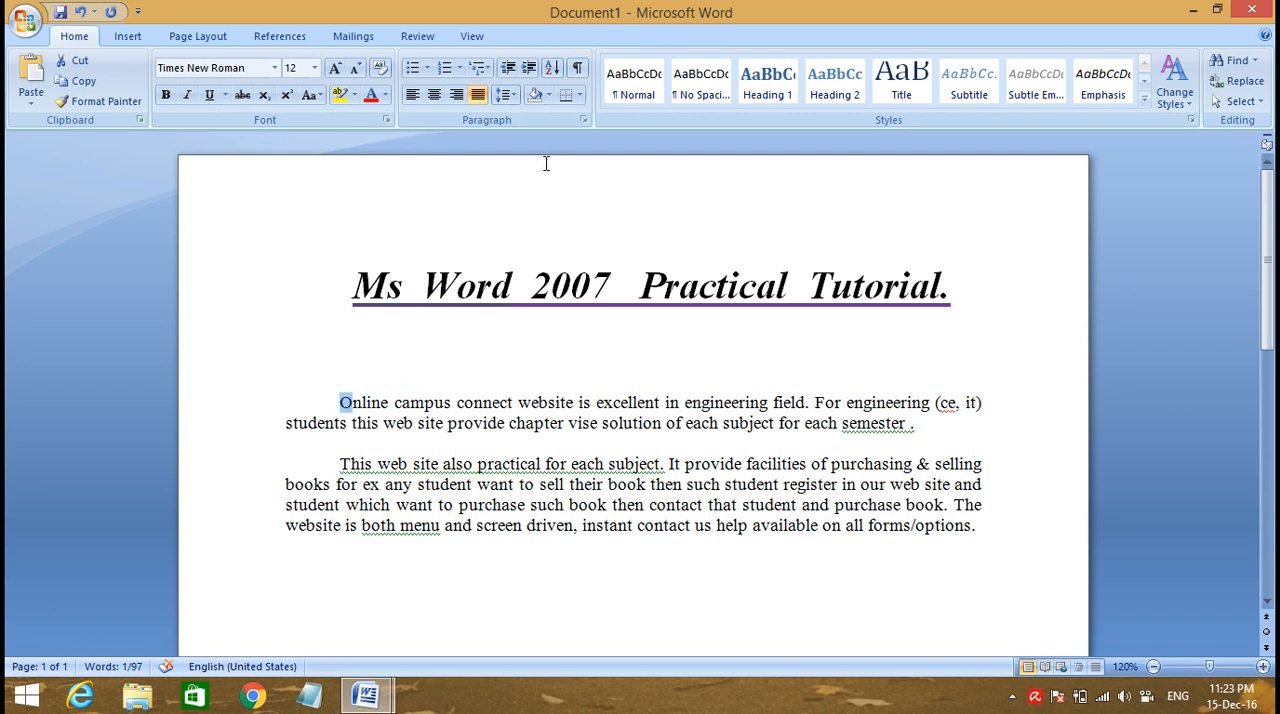
# - Grow and shrink the first body paragraph's font size stepwise, ending at 16
pyautogui.moveTo(340, 402); pyautogui.dragTo(931, 423)
pyautogui.click(334, 67)
pyautogui.click(334, 67)
pyautogui.click(354, 67)
pyautogui.click(355, 67)
pyautogui.click(355, 67)
pyautogui.click(334, 67)
pyautogui.click(334, 67)
pyautogui.click(355, 67)
pyautogui.click(355, 67)
pyautogui.click(334, 67)
pyautogui.click(334, 67)
pyautogui.click(355, 67)
pyautogui.click(355, 67)
pyautogui.click(336, 68)
pyautogui.click(336, 68)
pyautogui.click(336, 68)
pyautogui.click(344, 361)
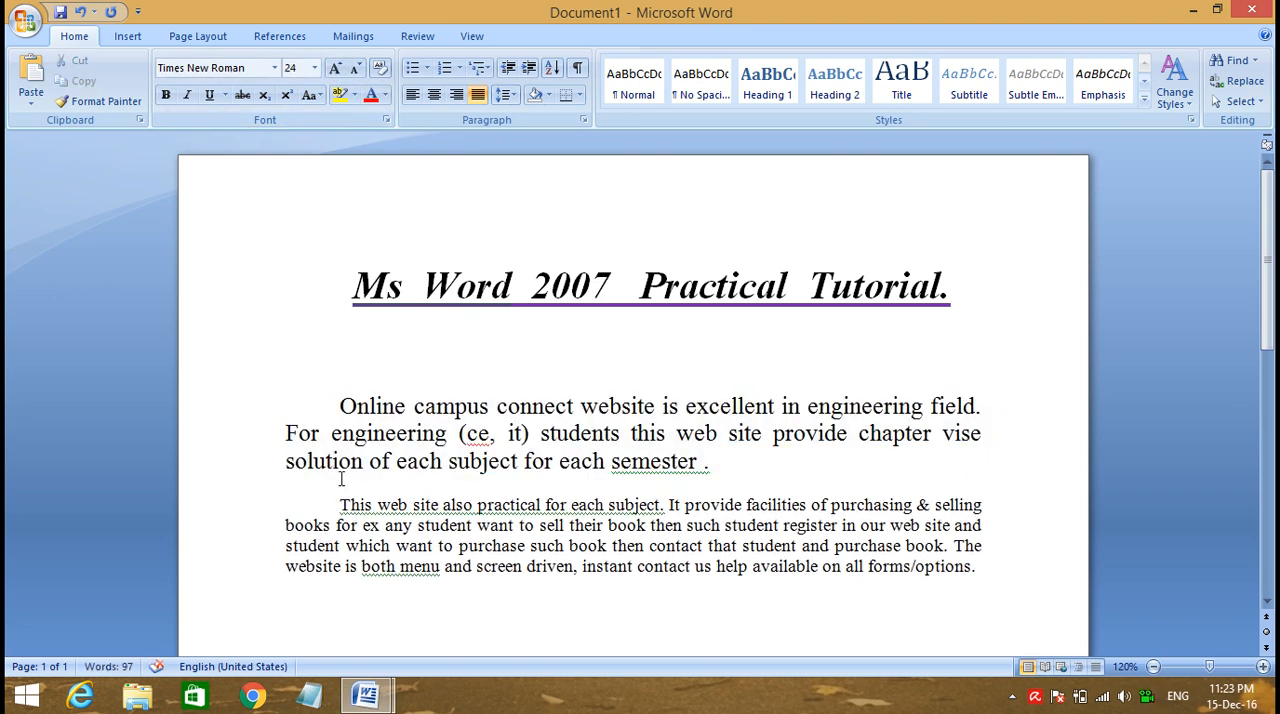
# - Highlight the title "Ms Word 2007 Practical Tutorial." in light gray
pyautogui.moveTo(355, 287); pyautogui.dragTo(1057, 320)
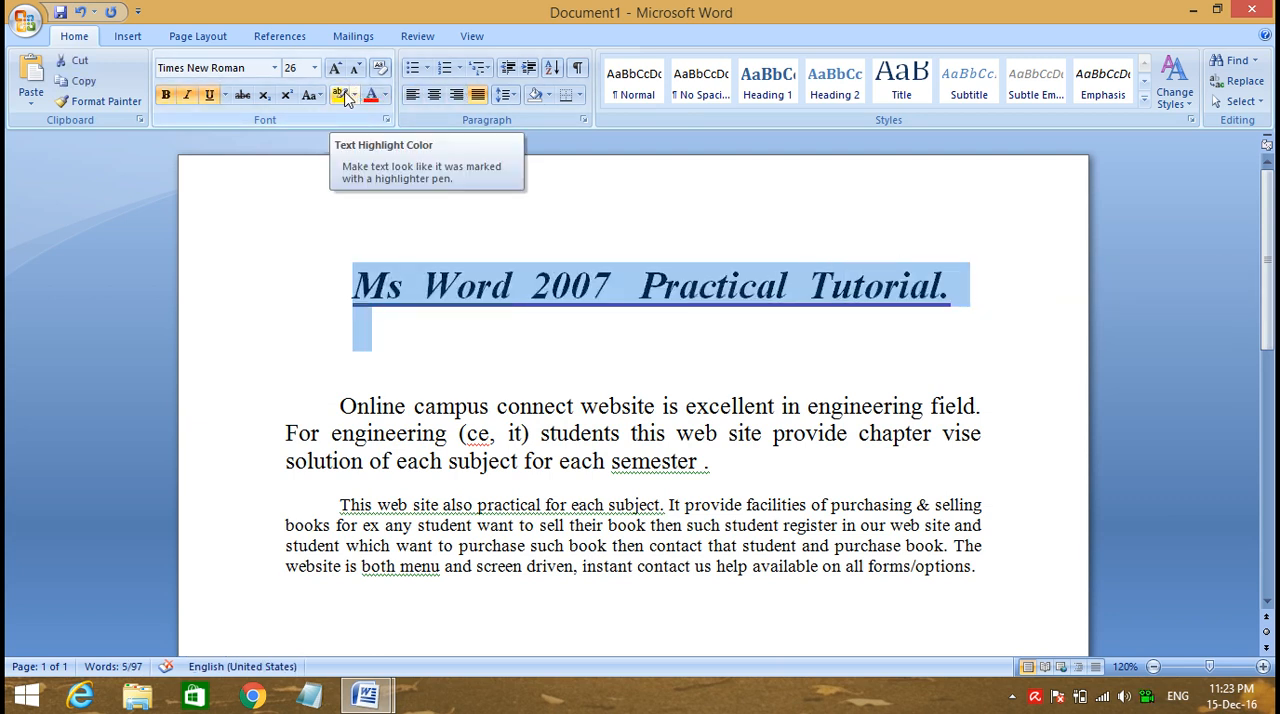
pyautogui.click(430, 363)
pyautogui.moveTo(355, 288); pyautogui.dragTo(960, 294)
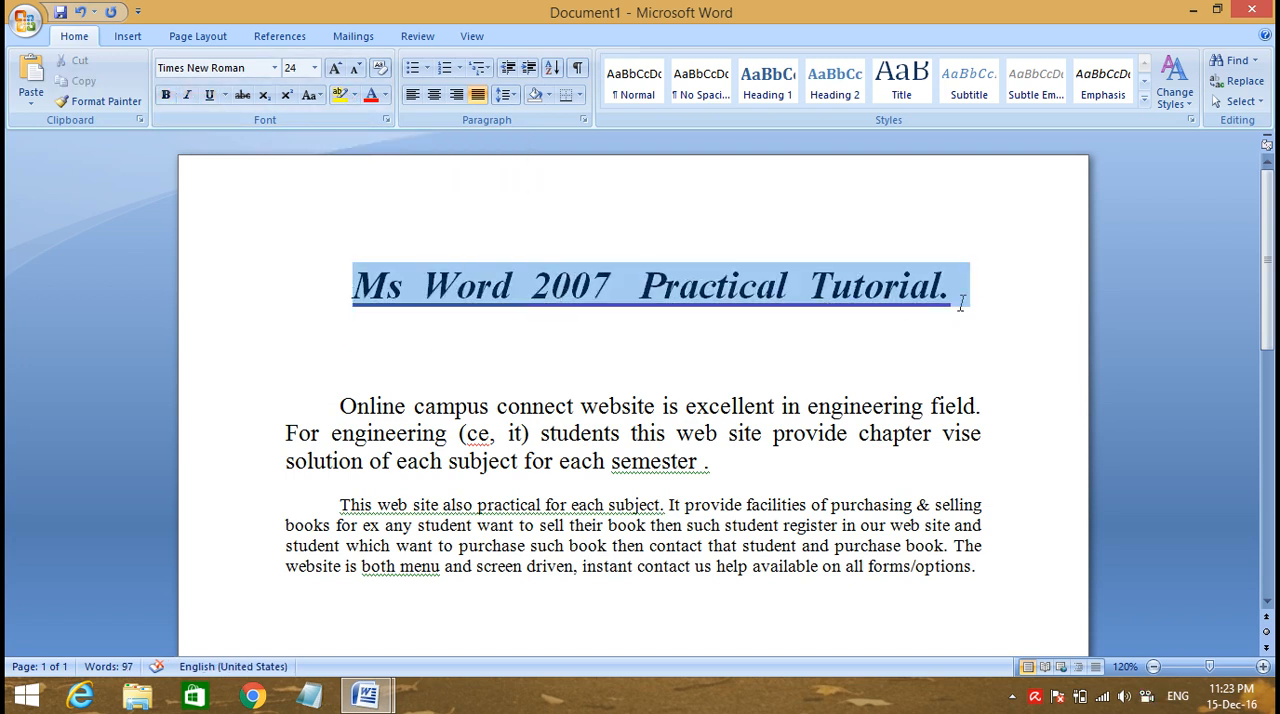
pyautogui.click(354, 95)
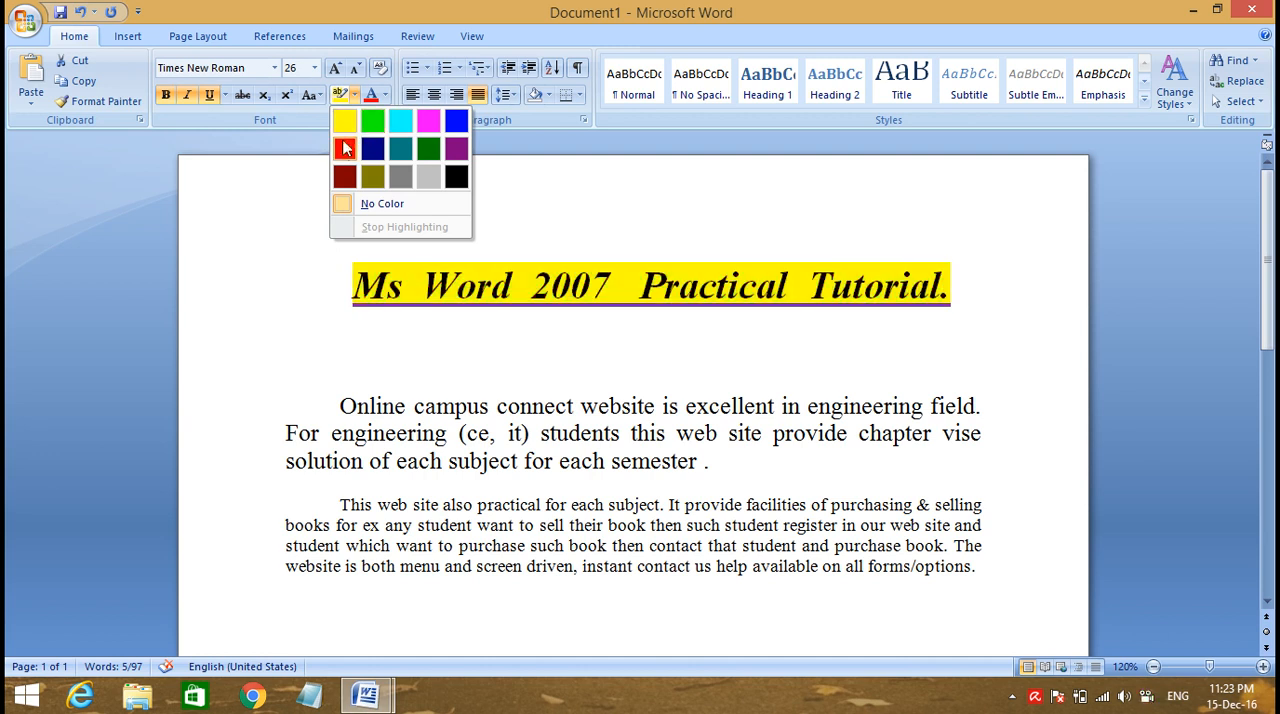
pyautogui.click(431, 176)
pyautogui.click(734, 366)
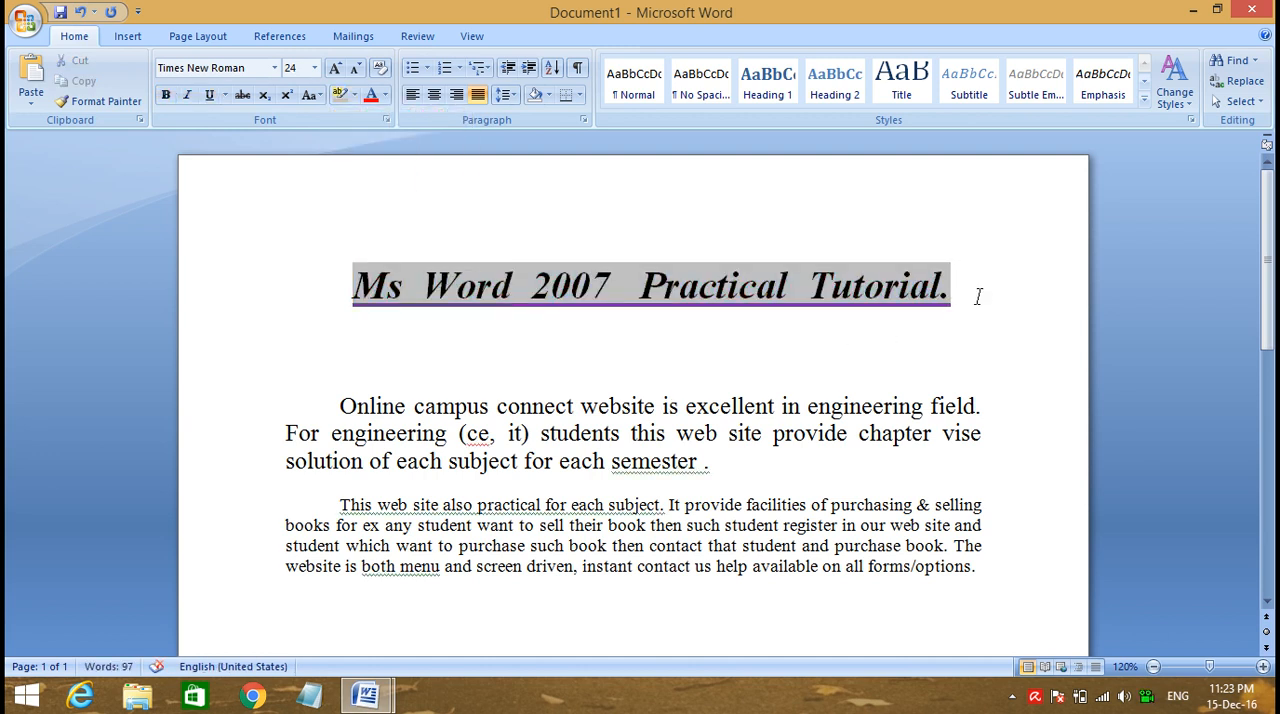
# - Remove the text highlight from the title by setting it to No Color
pyautogui.moveTo(978, 296); pyautogui.dragTo(352, 288)
pyautogui.click(355, 95)
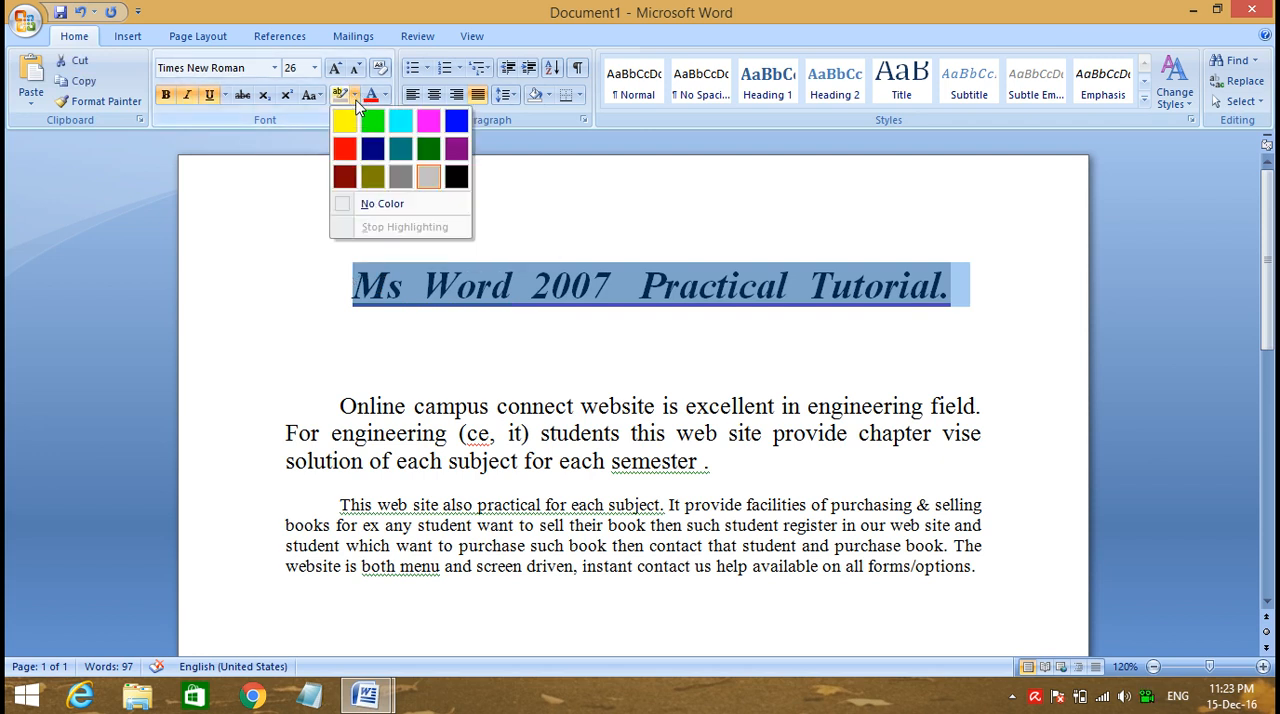
pyautogui.click(369, 205)
pyautogui.click(396, 344)
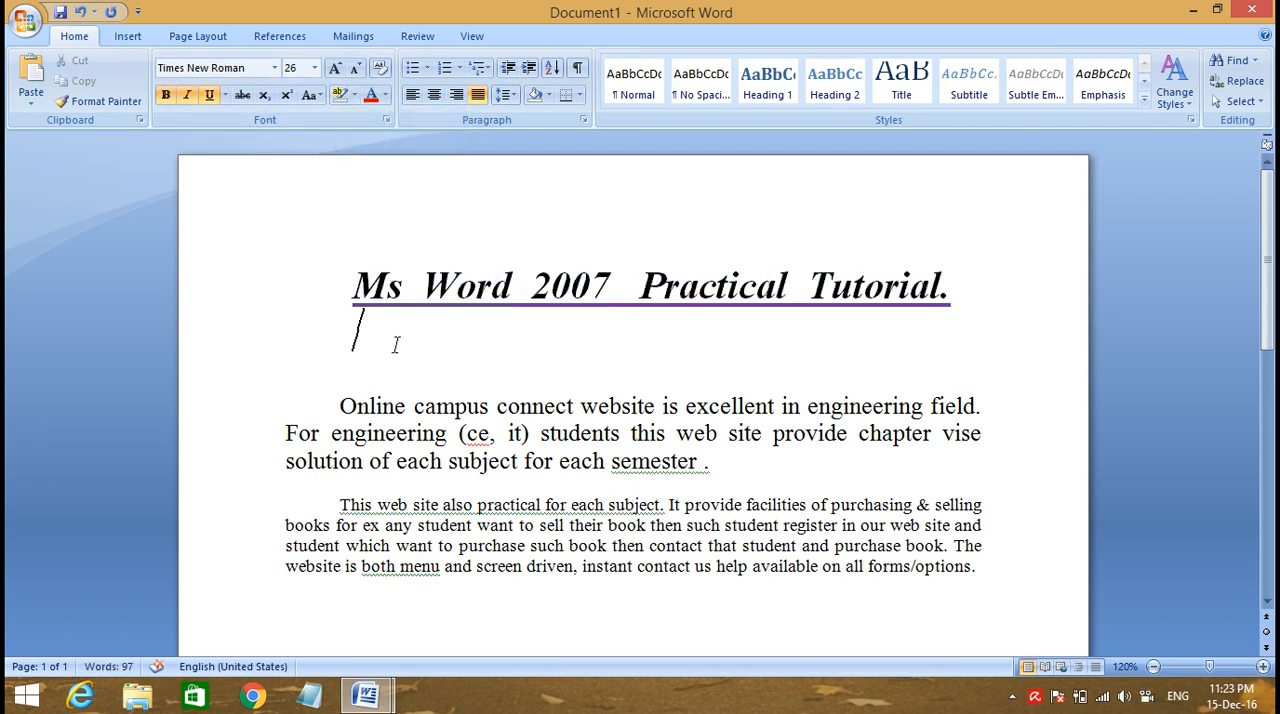
# - Set the font color of the first body paragraph to the standard color Red
pyautogui.moveTo(348, 288); pyautogui.dragTo(968, 296)
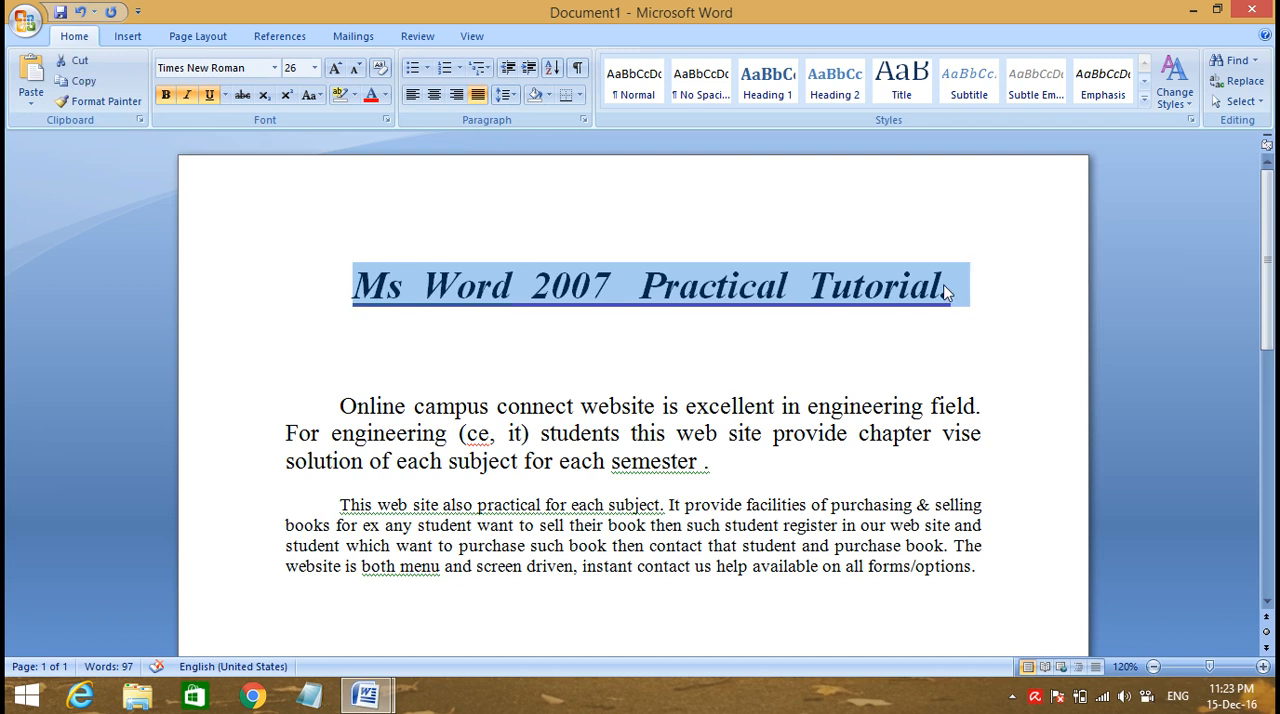
pyautogui.moveTo(340, 406); pyautogui.dragTo(710, 466)
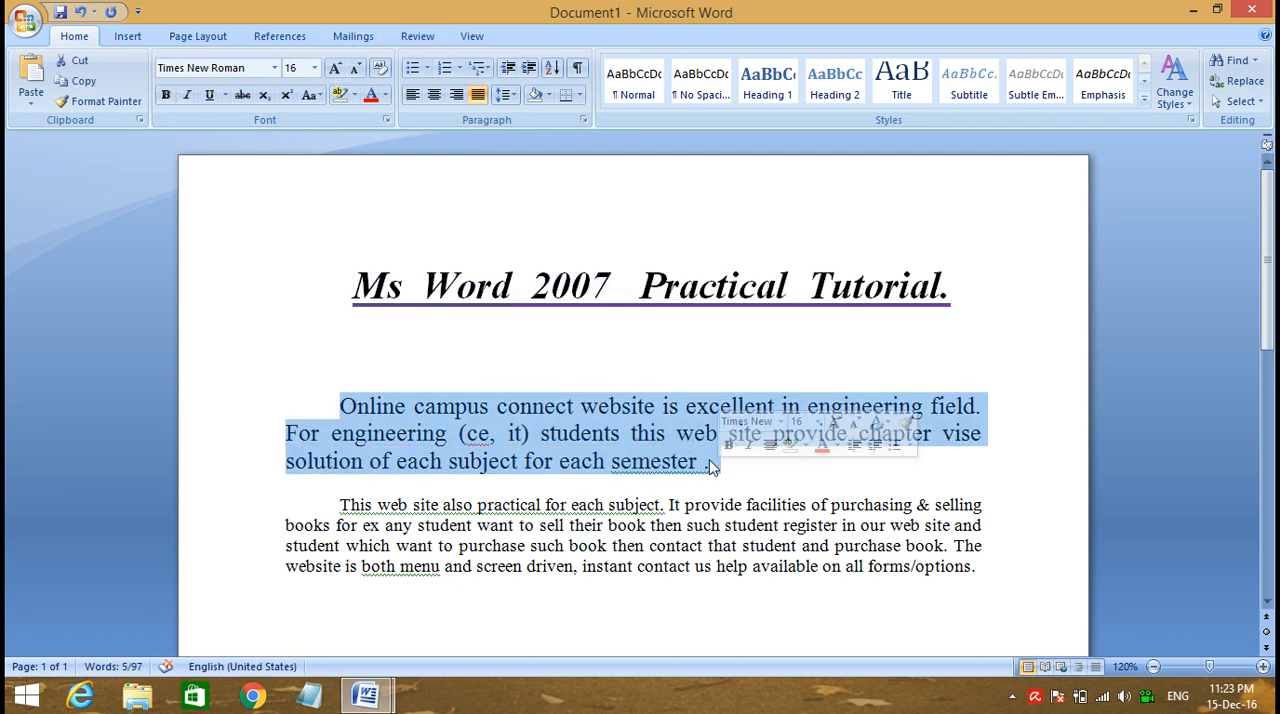
pyautogui.click(385, 95)
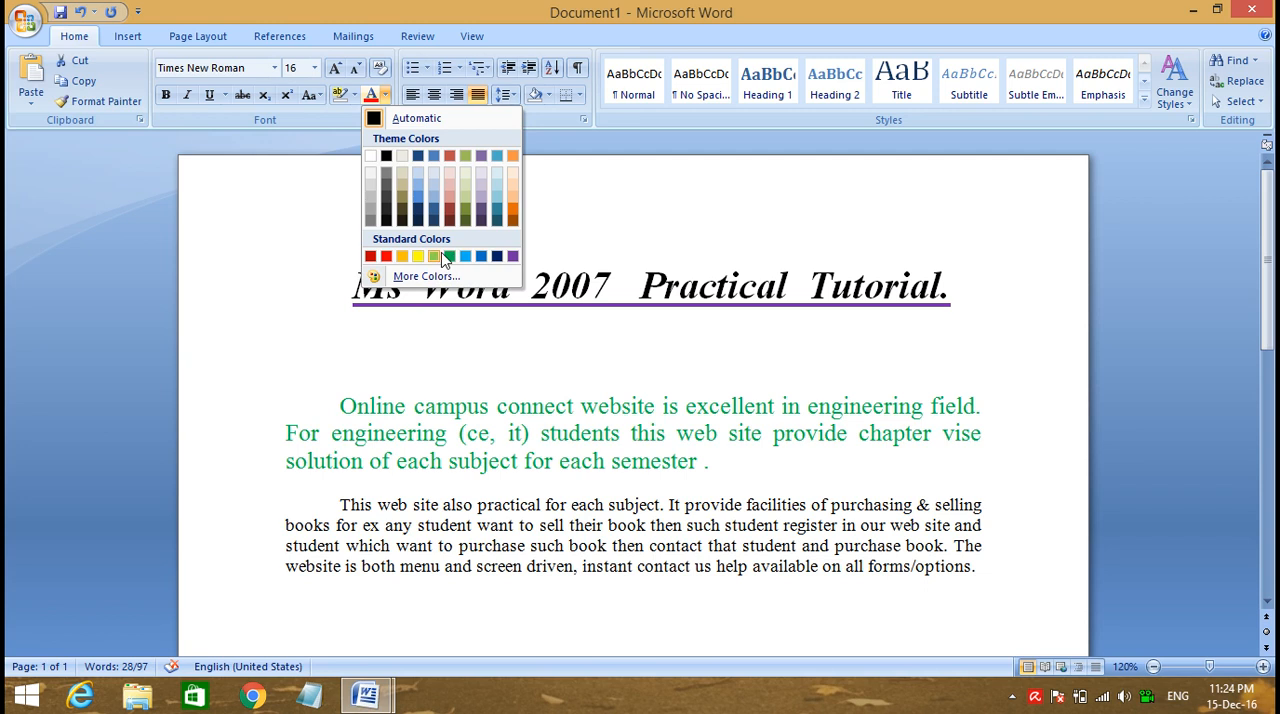
pyautogui.click(386, 257)
pyautogui.click(294, 400)
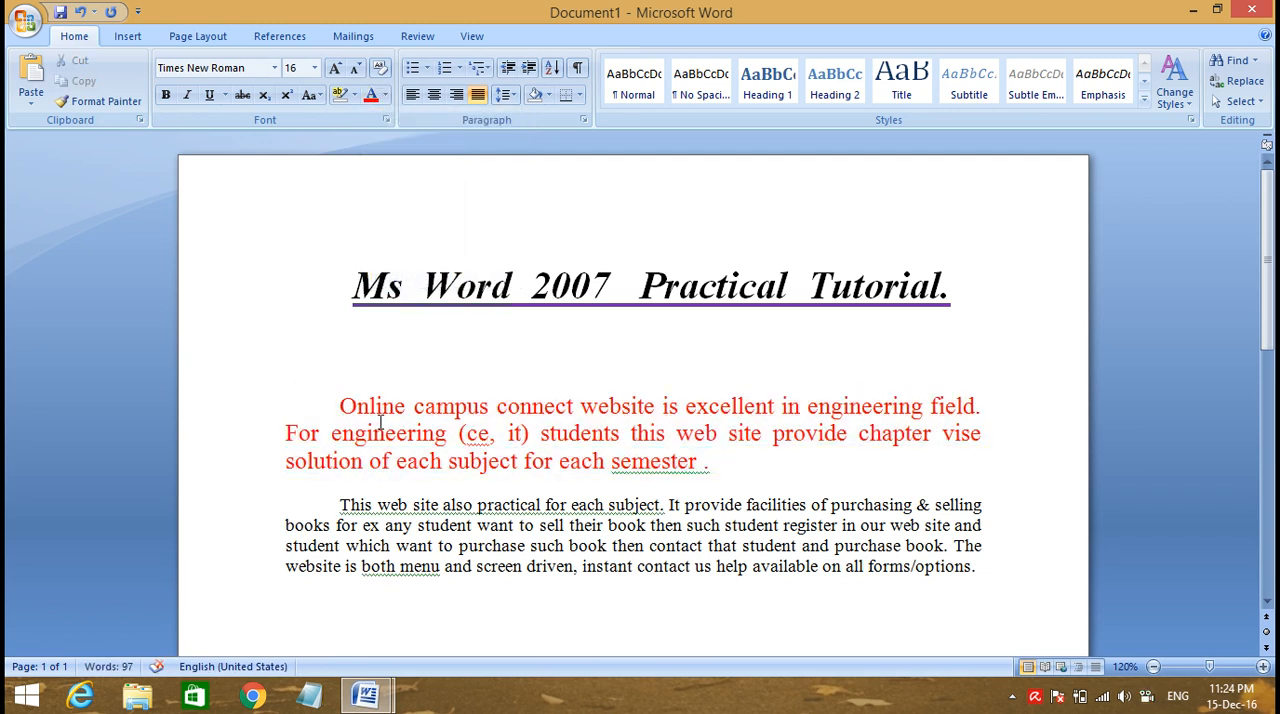
pyautogui.moveTo(328, 400); pyautogui.dragTo(708, 466)
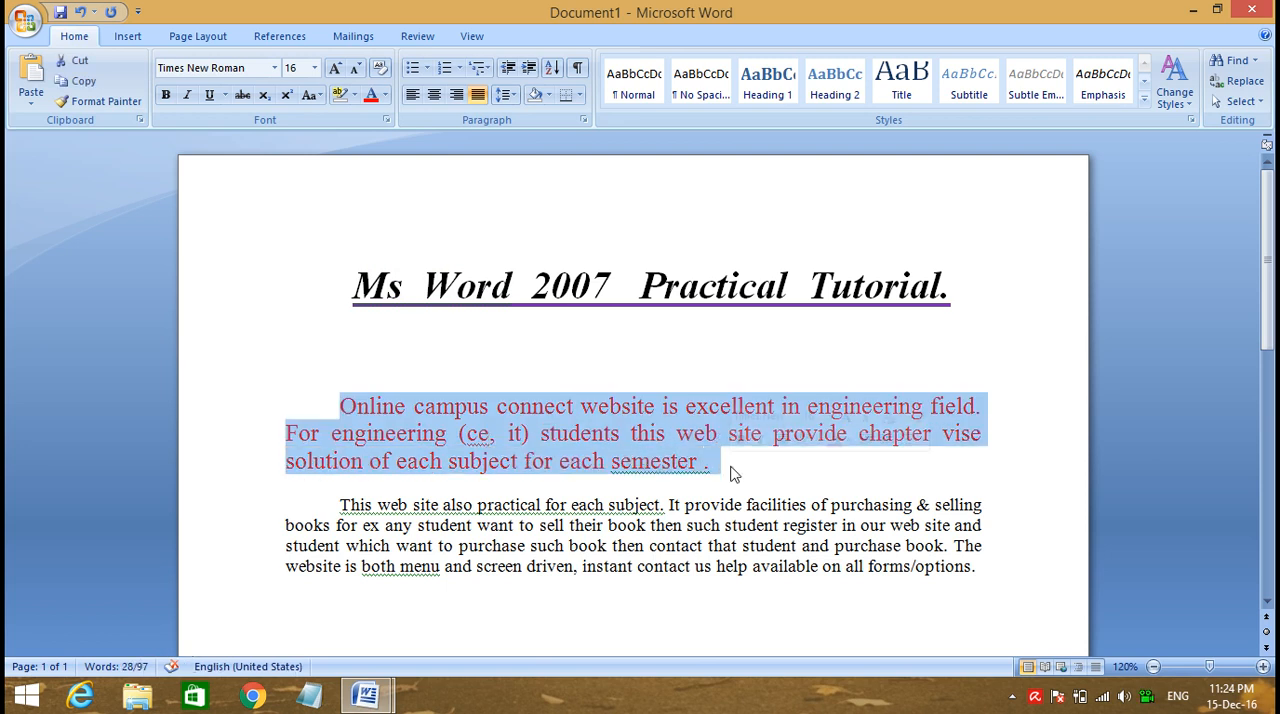
pyautogui.click(731, 468)
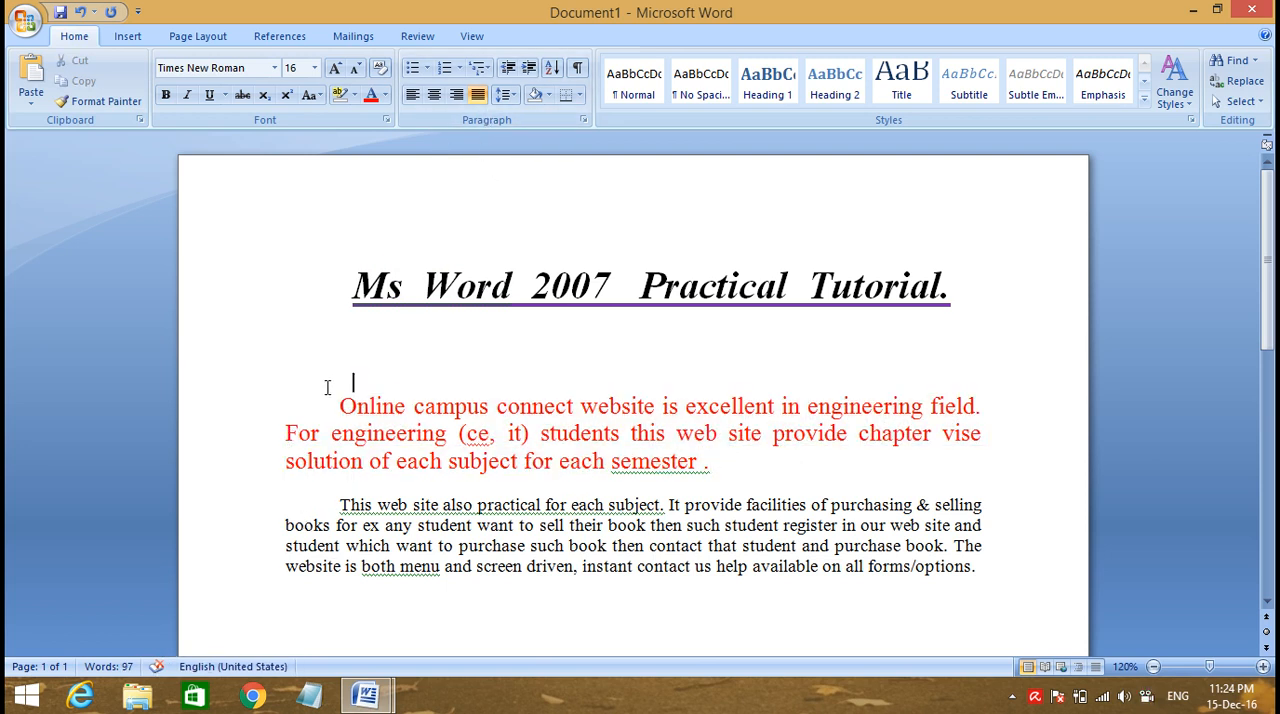
# - Switch both body paragraphs through left, centered, right and justified alignment
pyautogui.moveTo(327, 387); pyautogui.dragTo(852, 590)
pyautogui.moveTo(963, 605); pyautogui.dragTo(965, 578)
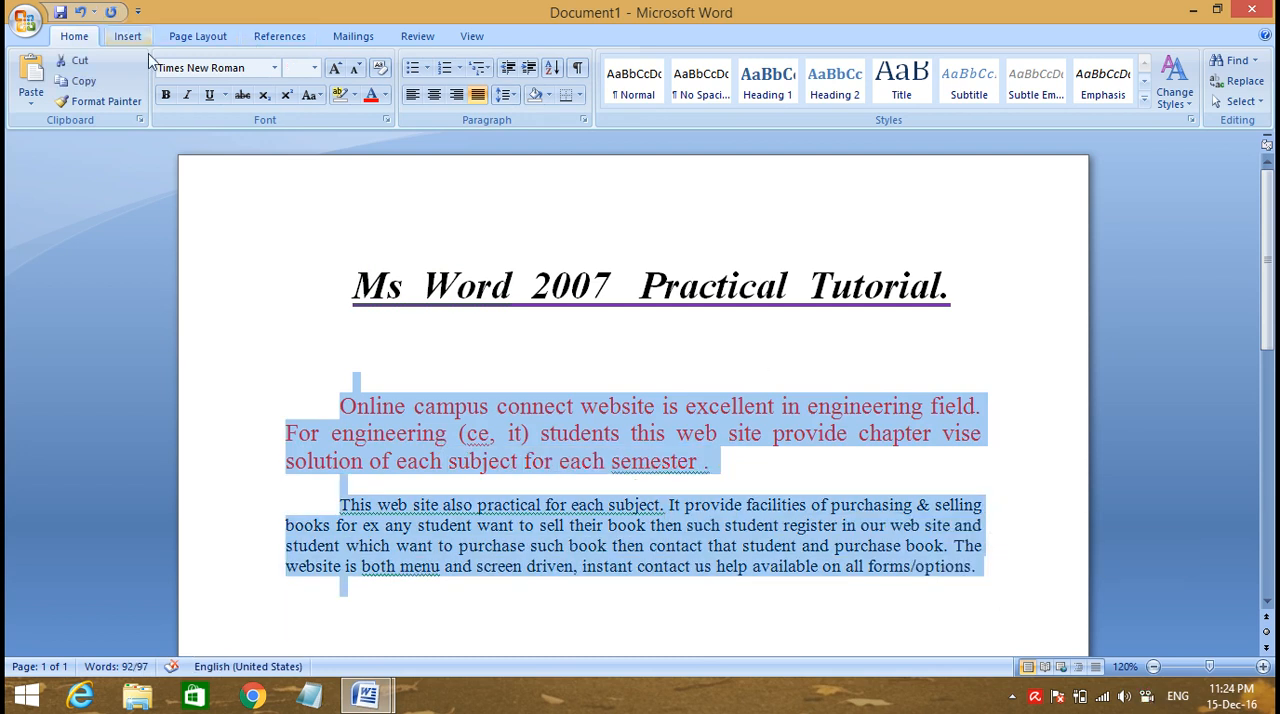
pyautogui.click(412, 100)
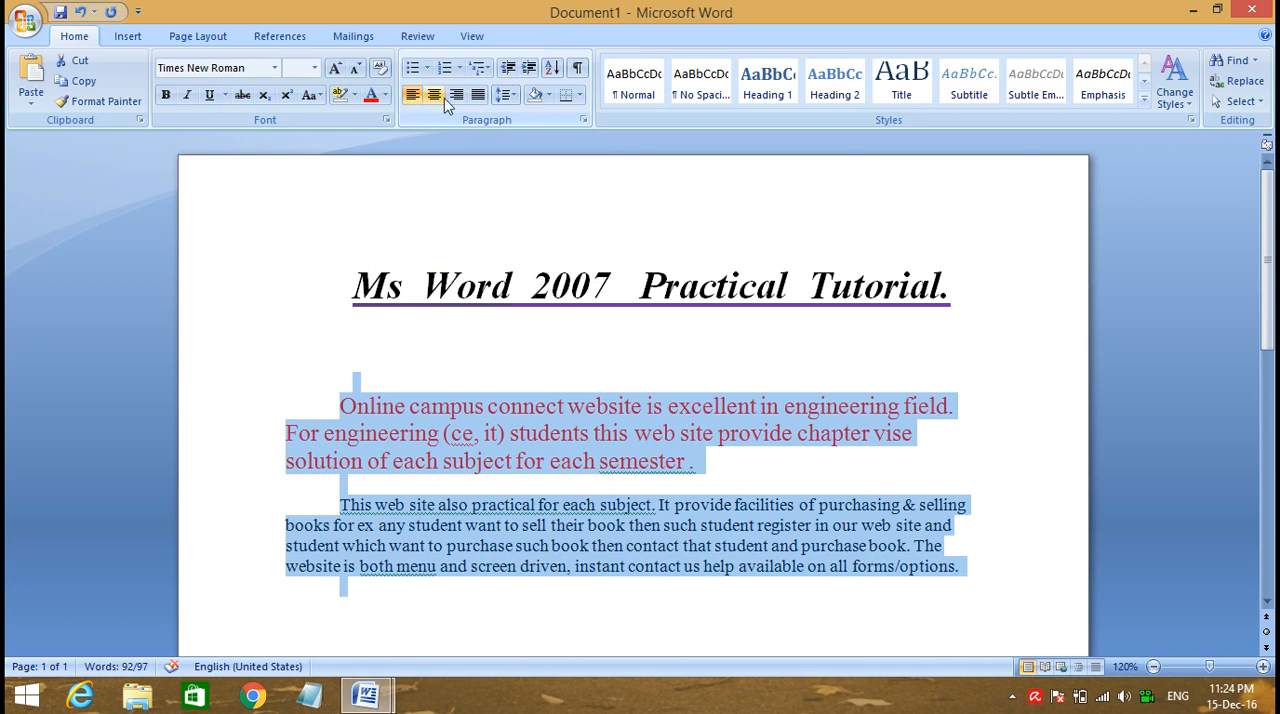
pyautogui.click(435, 95)
pyautogui.click(458, 98)
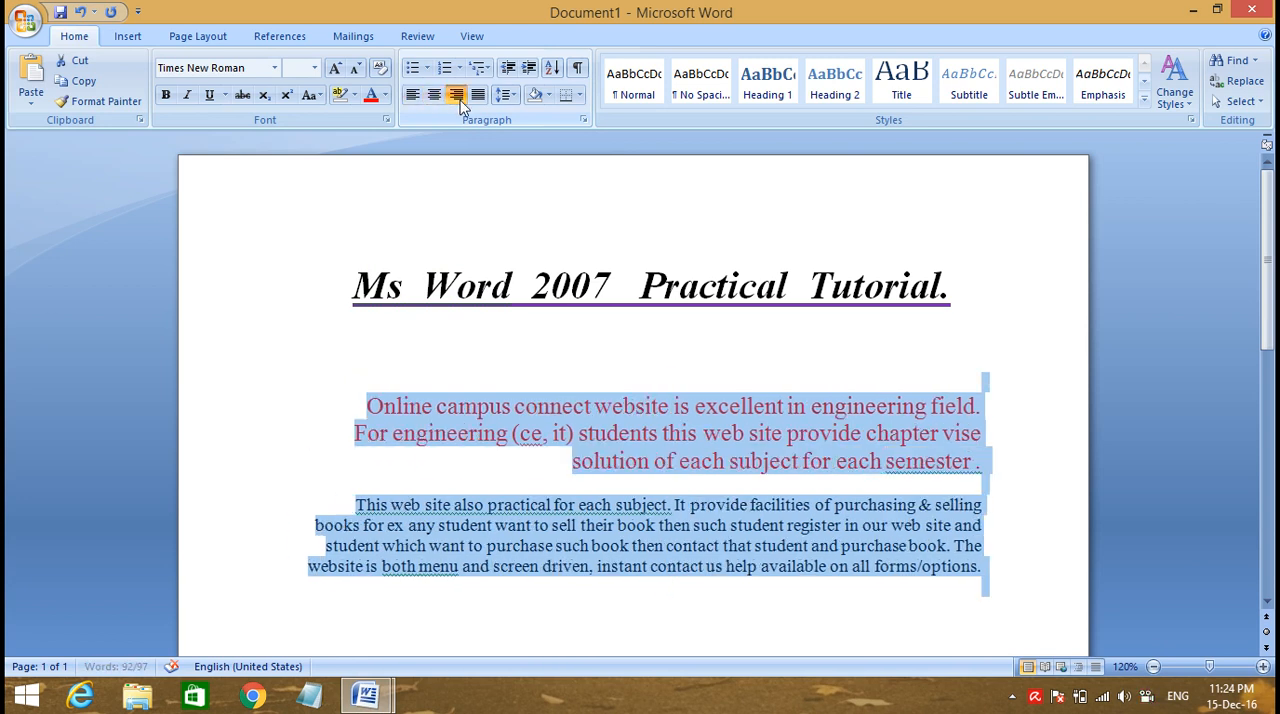
pyautogui.click(480, 100)
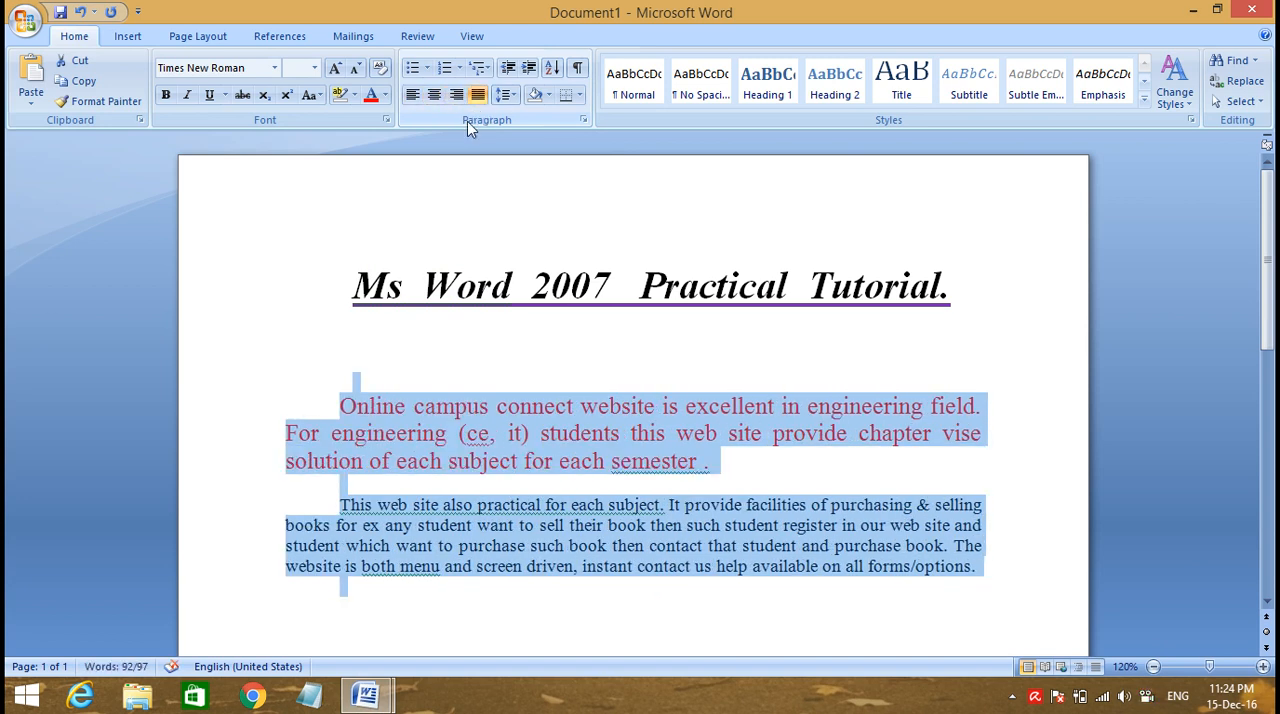
# - Cycle both body paragraphs through all four alignments again and finish with left alignment
pyautogui.click(412, 95)
pyautogui.click(434, 95)
pyautogui.click(456, 95)
pyautogui.click(478, 95)
pyautogui.click(413, 97)
pyautogui.click(434, 95)
pyautogui.click(456, 95)
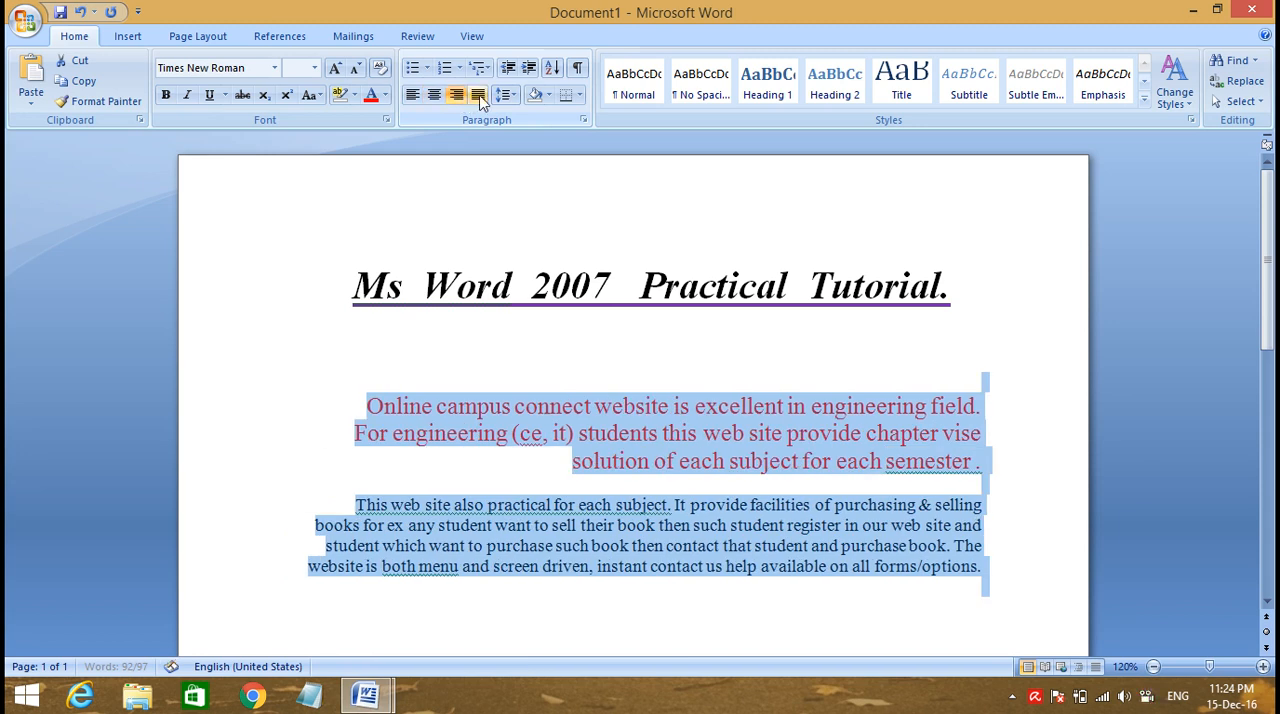
pyautogui.click(478, 95)
pyautogui.click(413, 96)
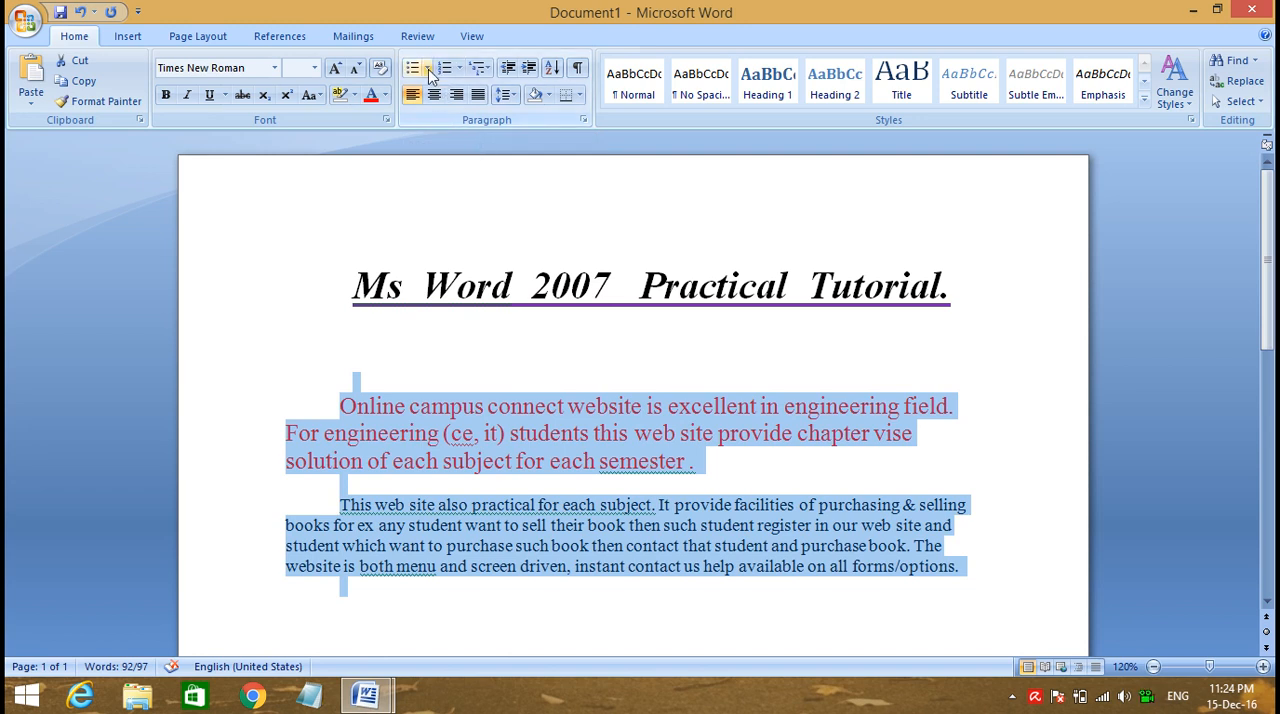
# - Apply the hollow-circle bullet from the Bullet Library to both body paragraphs
pyautogui.click(427, 68)
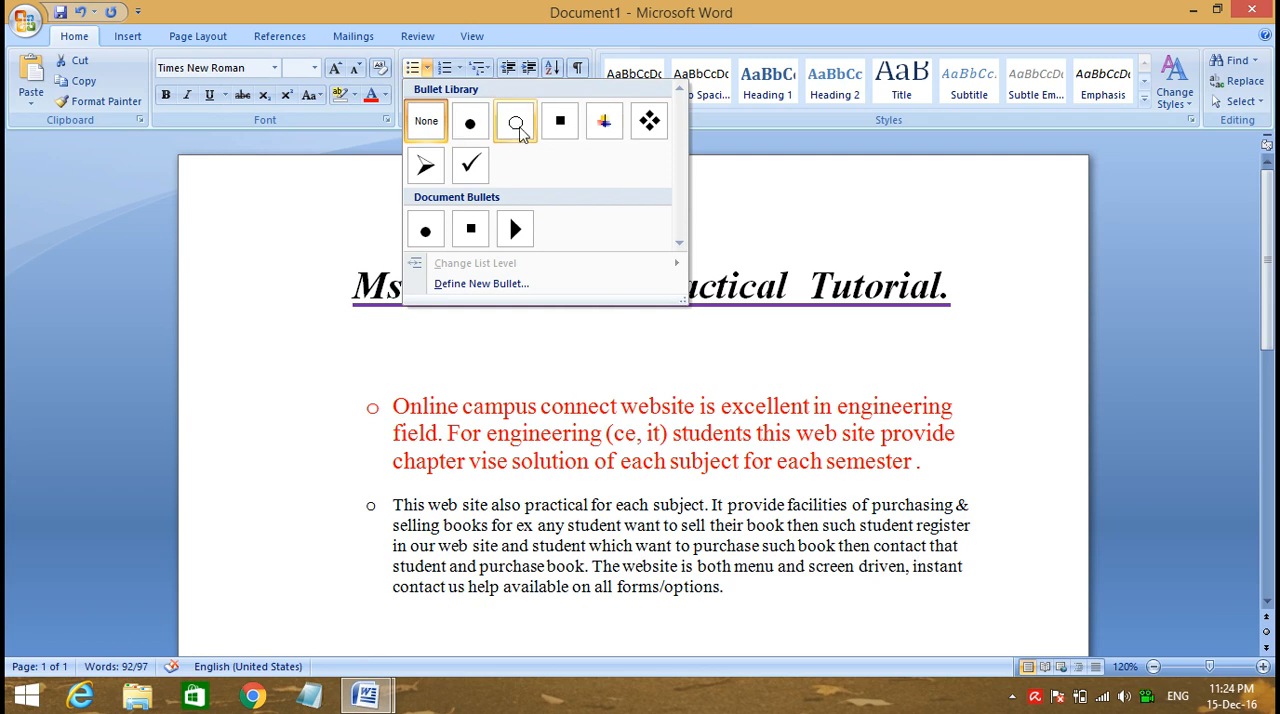
pyautogui.press('Escape')
pyautogui.click(400, 457)
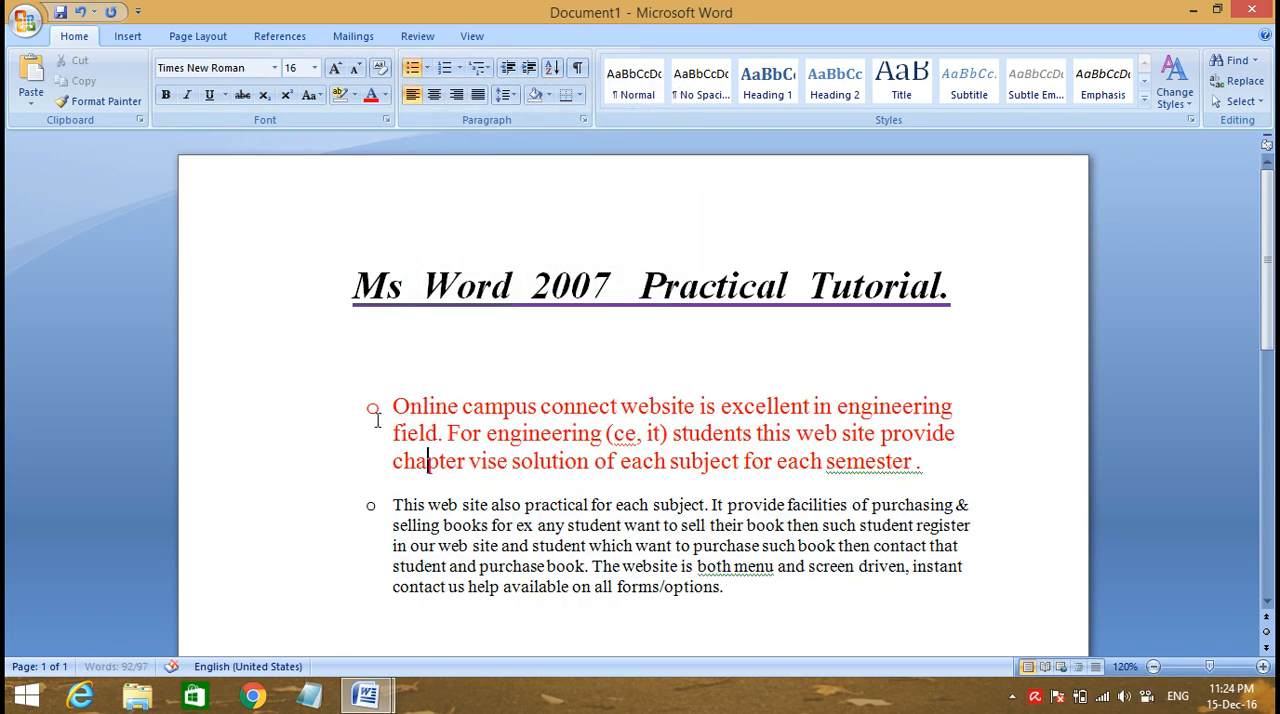
# - Remove the hollow-circle bullets from both body paragraphs, keeping their text indented
pyautogui.click(374, 409)
pyautogui.press('BackSpace')
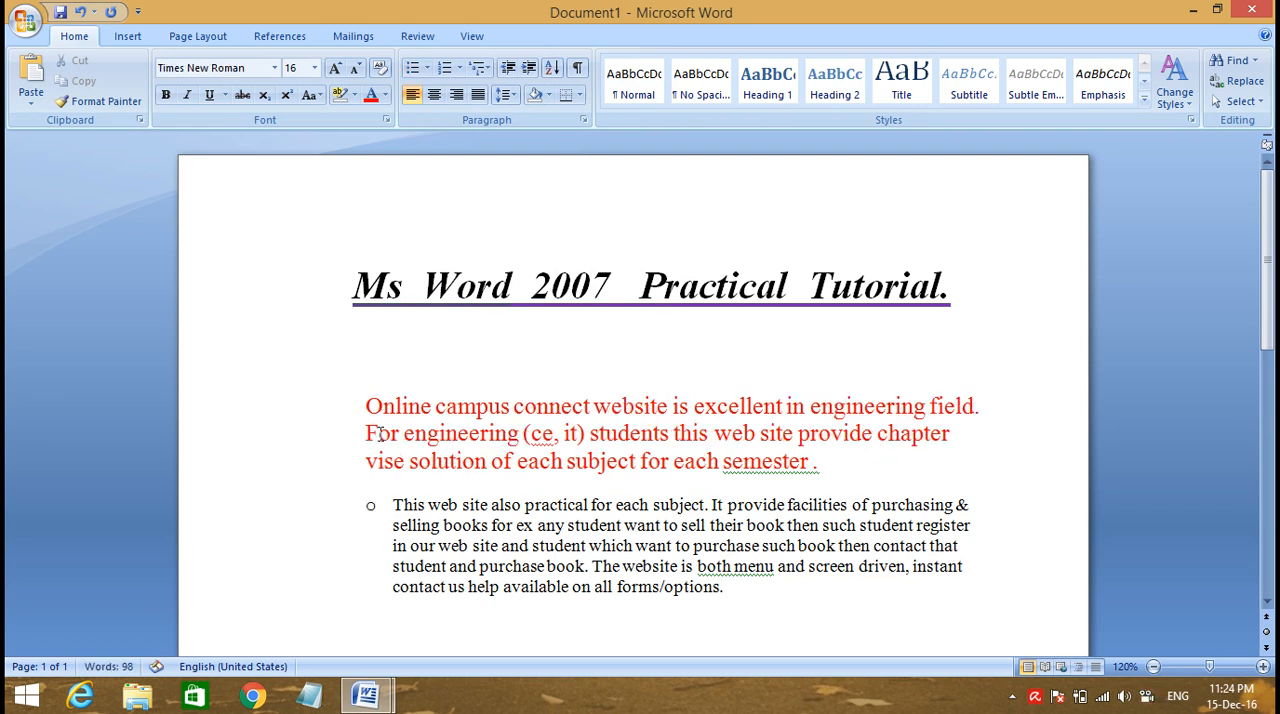
pyautogui.click(377, 502)
pyautogui.press('BackSpace')
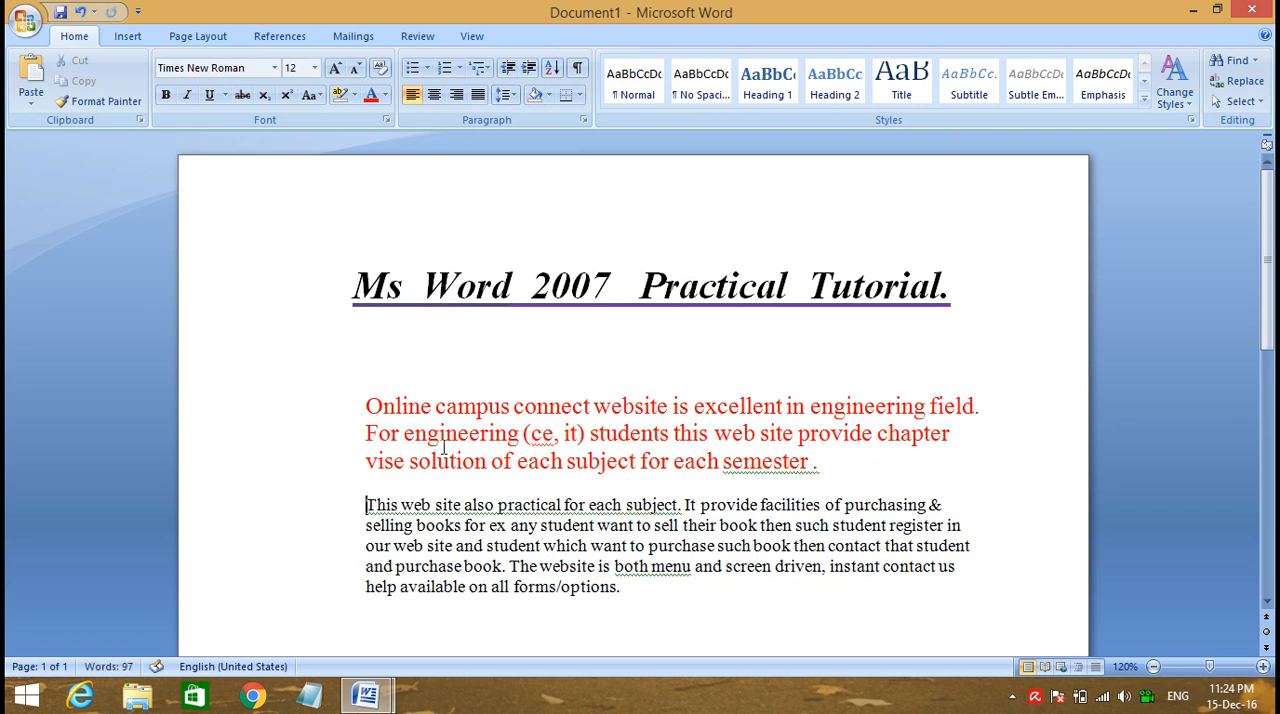
# - Insert a blank line before "For engineering" in the red text and another after "semester ."
pyautogui.press('Return')
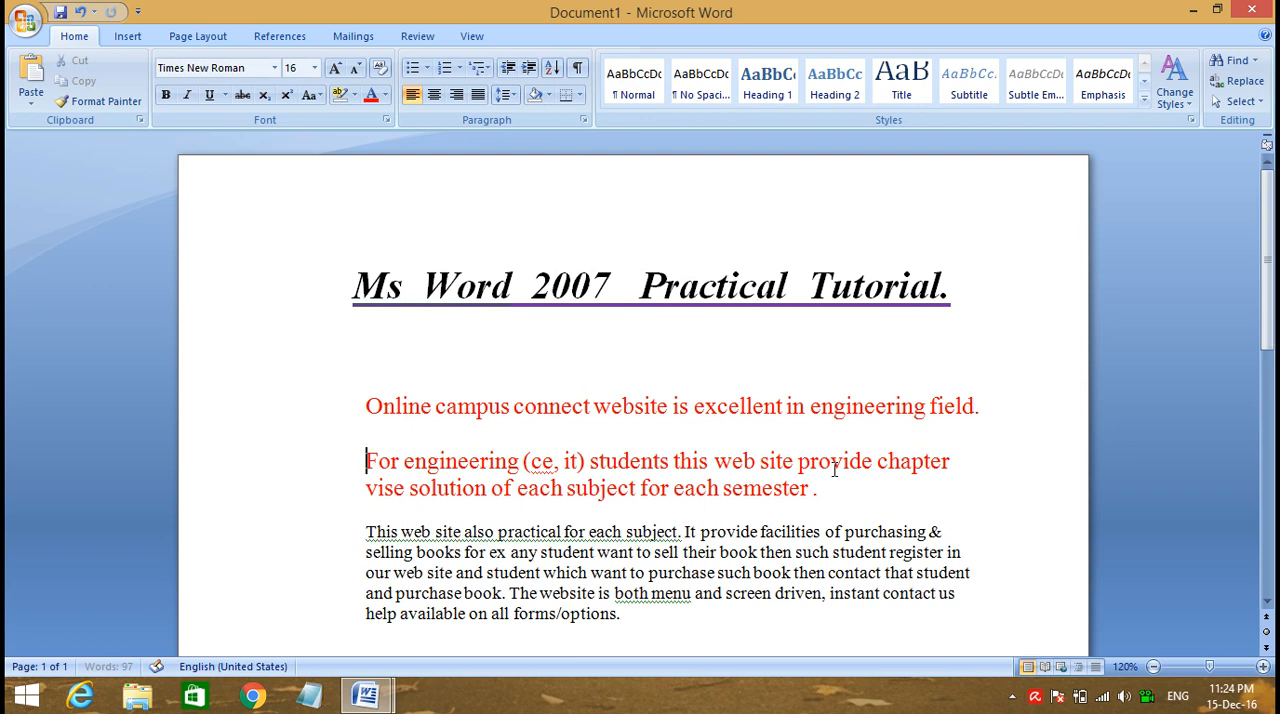
pyautogui.click(826, 500)
pyautogui.press('Return')
# - Break the black paragraph into four separate blocks, inserting a blank line before "selling books", "our web site" and "and purchase book"
pyautogui.click(948, 560)
pyautogui.press('Return')
pyautogui.scroll(-2, 946, 560)
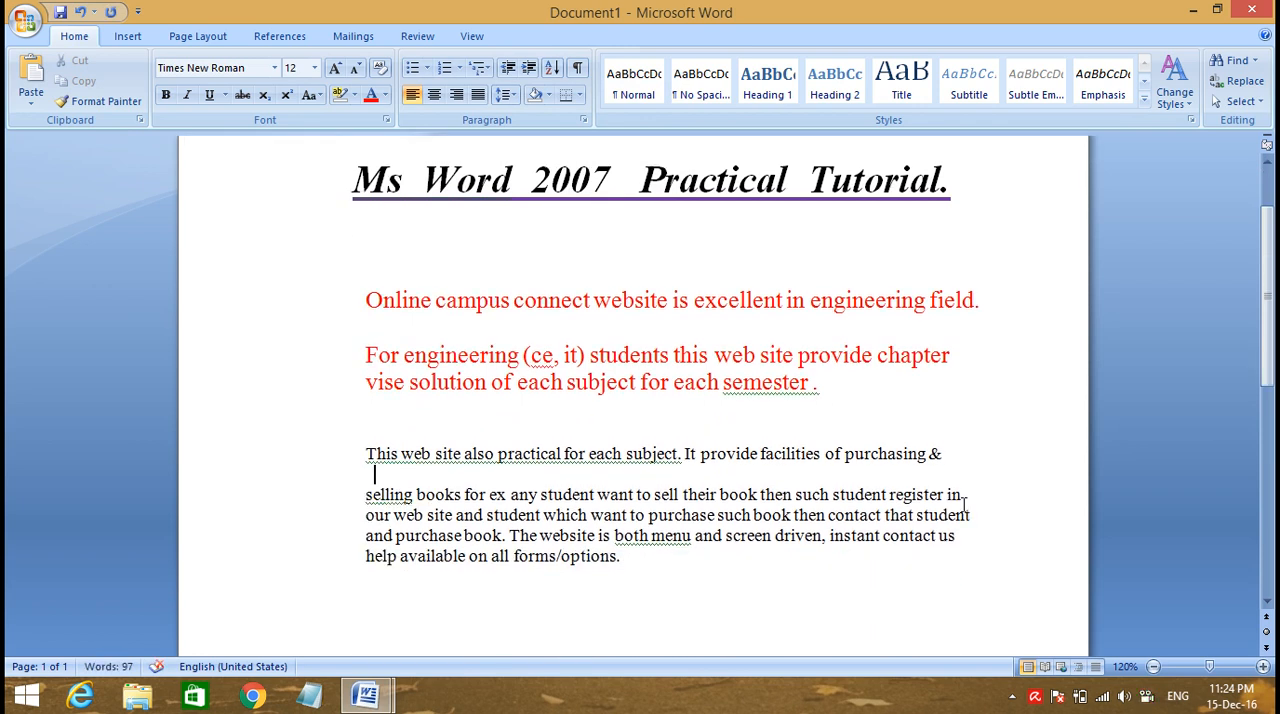
pyautogui.press('Down')
pyautogui.press('Return')
pyautogui.press('Down')
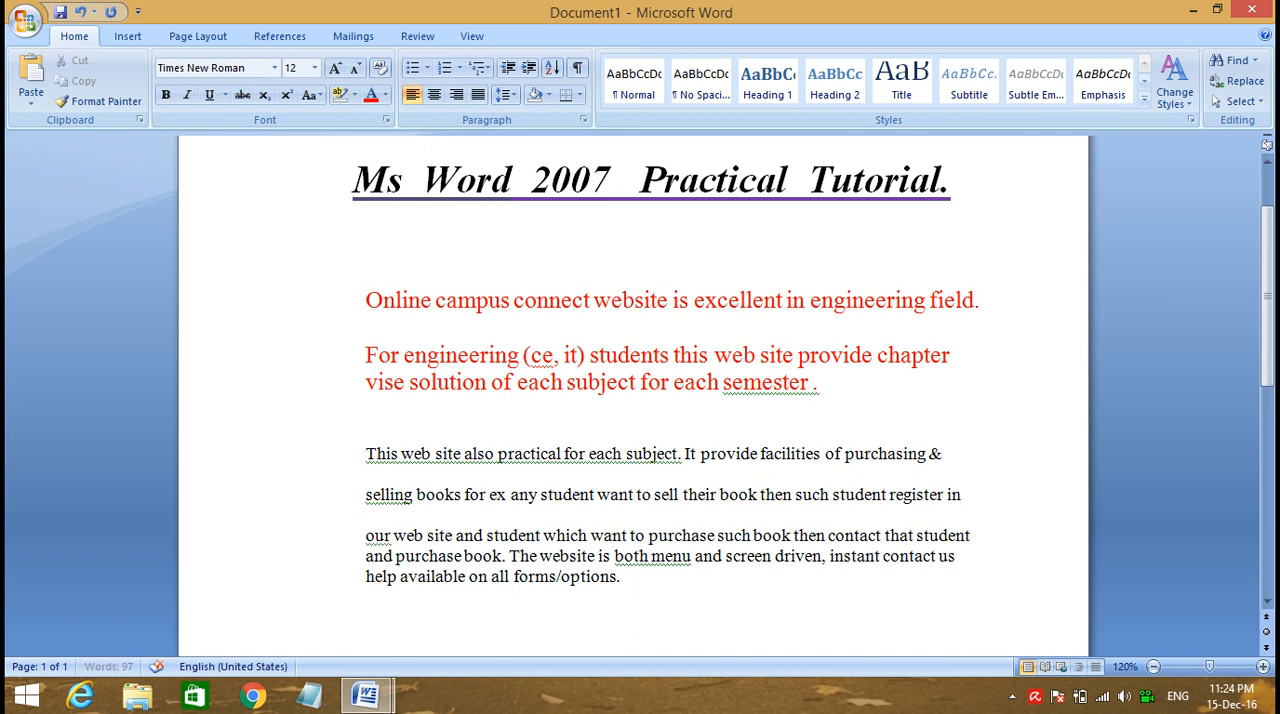
pyautogui.press('Return')
pyautogui.press('Up')
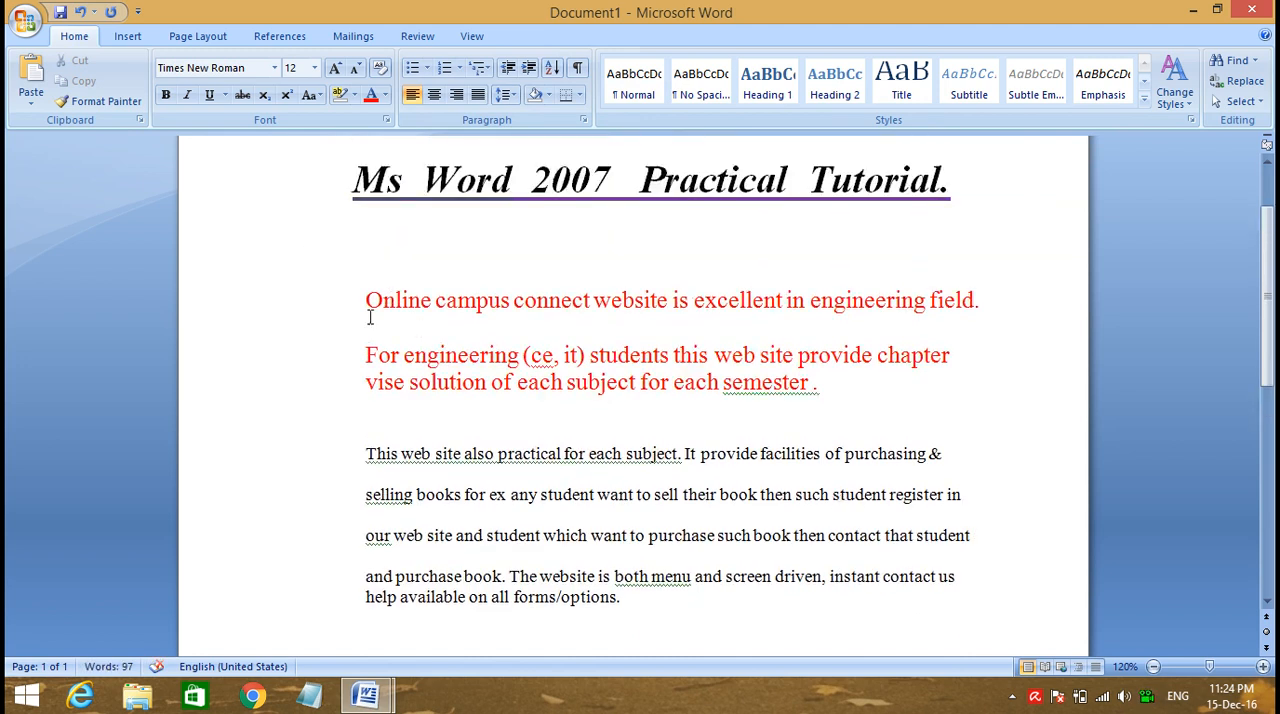
# - Apply hollow-circle bullets to all the red and black body lines below the title
pyautogui.moveTo(359, 297); pyautogui.dragTo(625, 600)
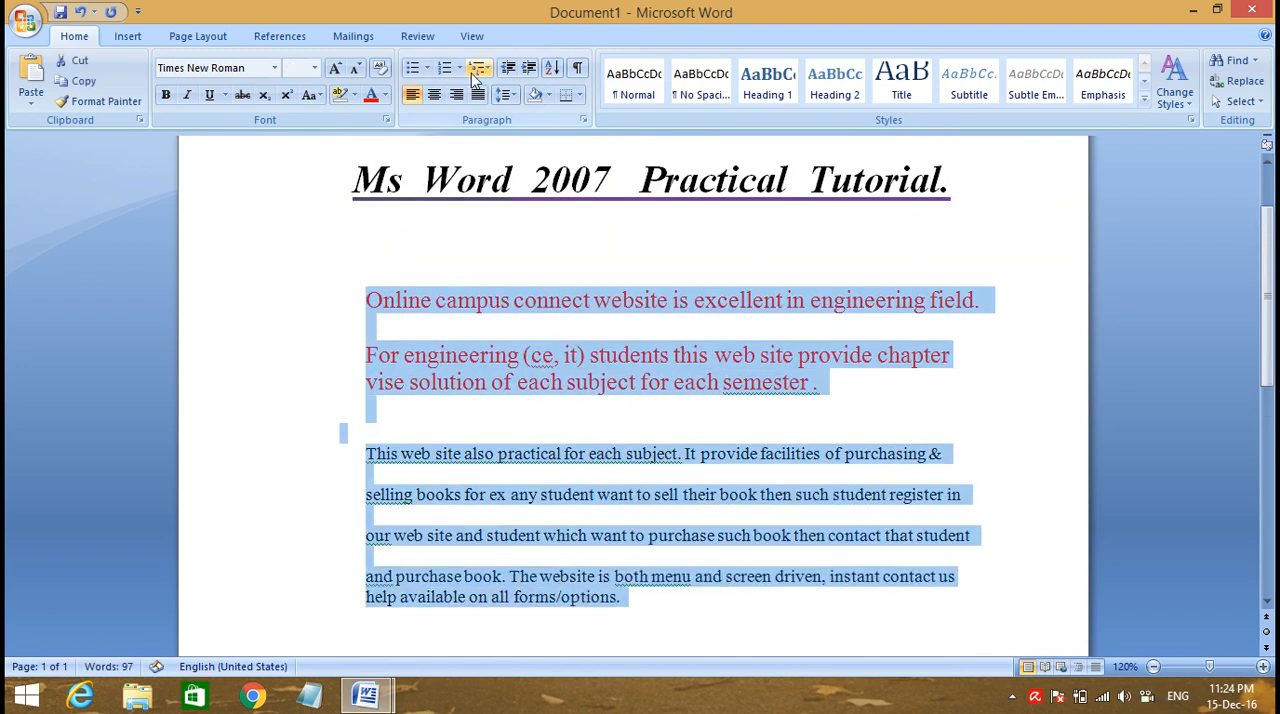
pyautogui.click(427, 67)
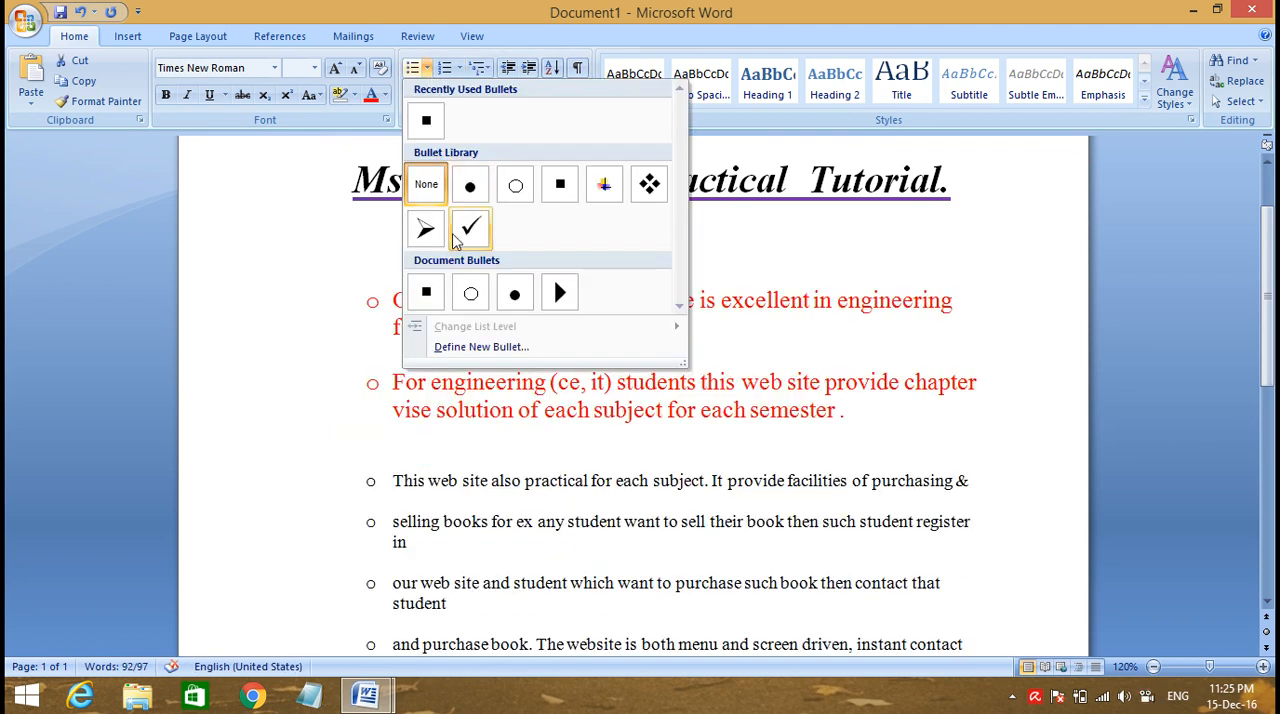
pyautogui.click(463, 234)
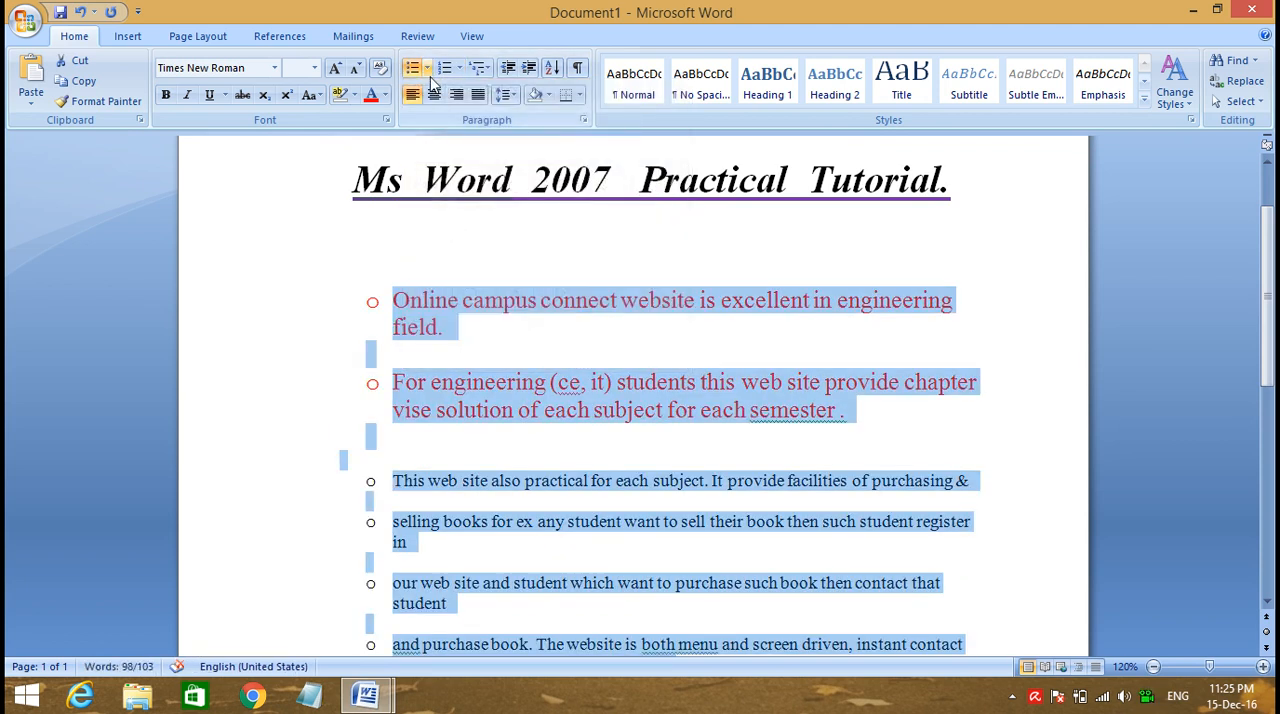
pyautogui.click(427, 67)
pyautogui.click(432, 235)
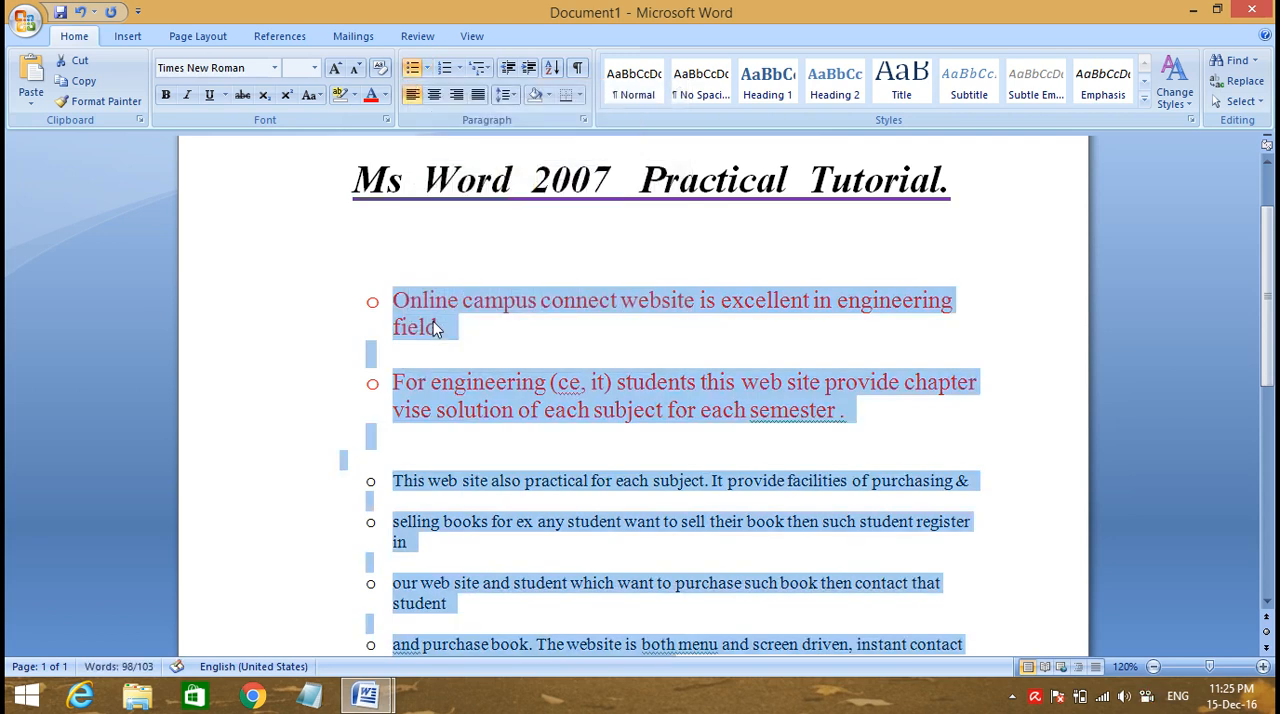
pyautogui.scroll(-2, 440, 316)
pyautogui.click(444, 288)
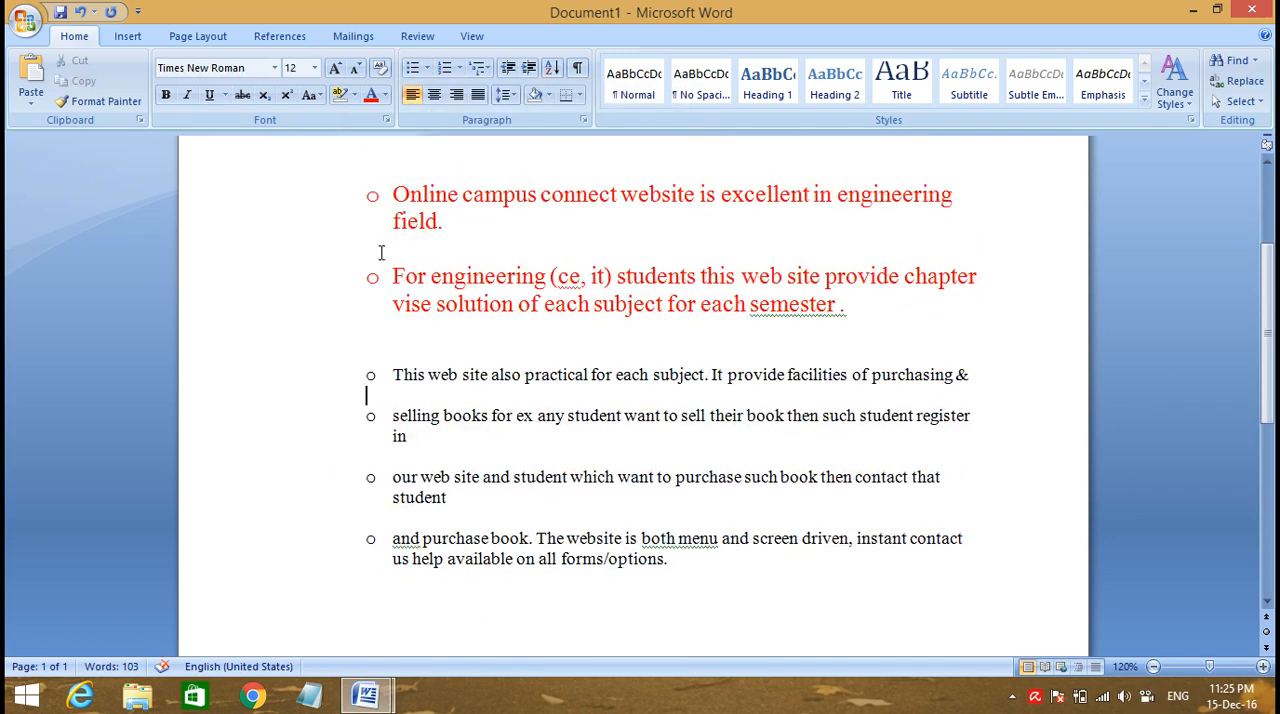
# - Remove the hollow-circle bullets from the two red sentences, keeping their text indented
pyautogui.scroll(2, 381, 253)
pyautogui.click(373, 302)
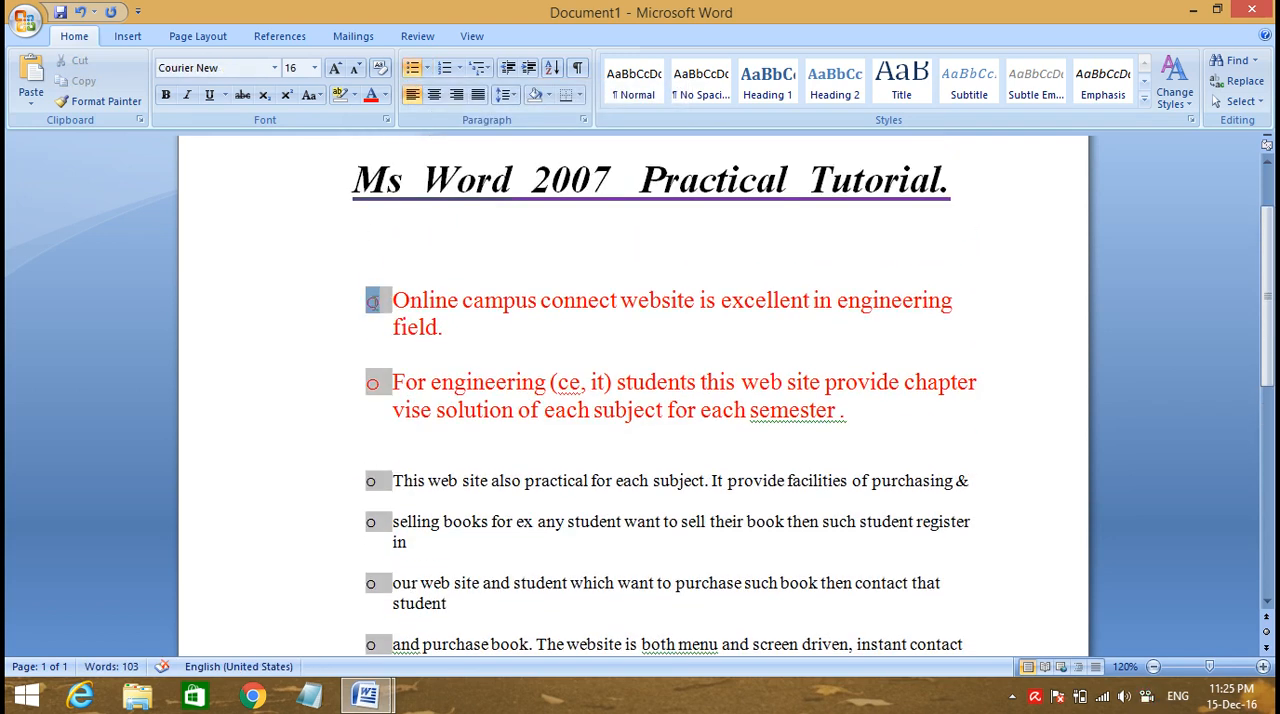
pyautogui.press('BackSpace')
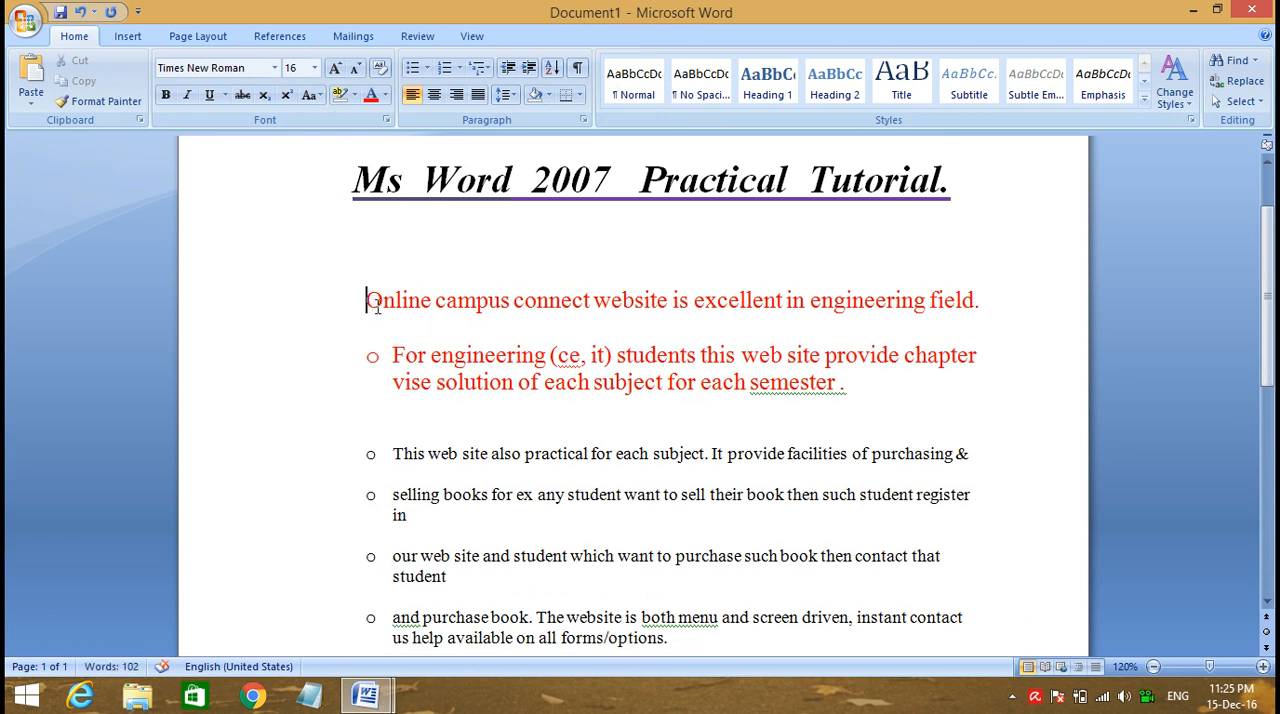
pyautogui.hotkey('ctrl', 'z')
pyautogui.press('BackSpace')
pyautogui.click(371, 356)
pyautogui.press('BackSpace')
# - Remove the hollow-circle bullets one by one from the four black text blocks
pyautogui.click(369, 455)
pyautogui.press('BackSpace')
pyautogui.scroll(-2, 369, 440)
pyautogui.click(370, 389)
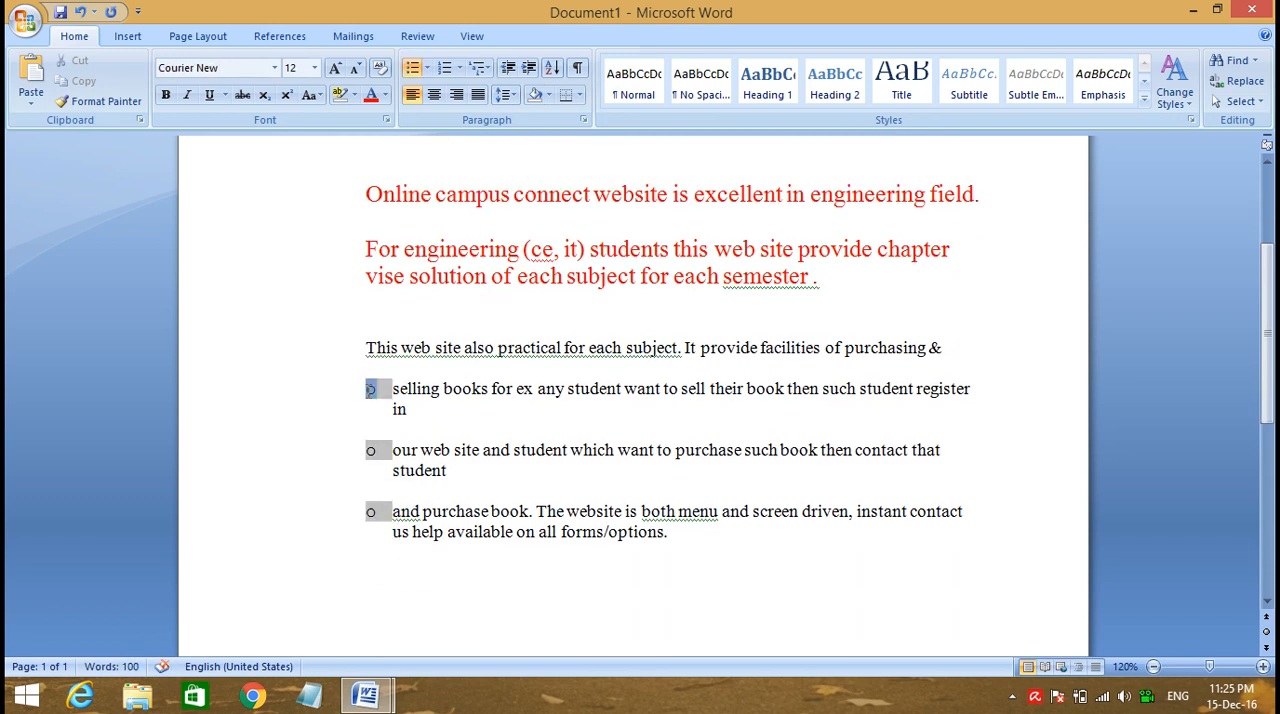
pyautogui.press('BackSpace')
pyautogui.click(369, 432)
pyautogui.press('Delete')
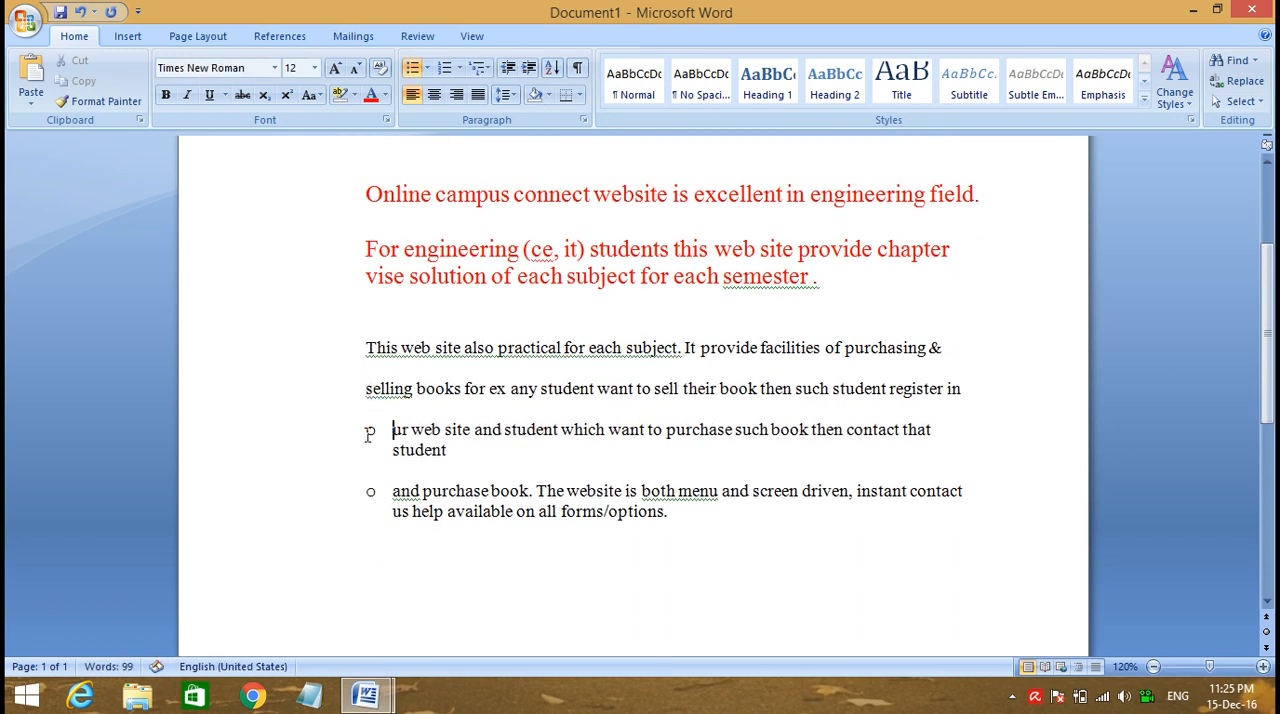
pyautogui.click(369, 432)
pyautogui.press('BackSpace')
pyautogui.click(366, 469)
pyautogui.press('BackSpace')
# - Preview 1. 2. 3. numbering from the Numbering Library on the four black text blocks, but choose None
pyautogui.scroll(2, 350, 490)
pyautogui.moveTo(365, 450); pyautogui.dragTo(654, 590)
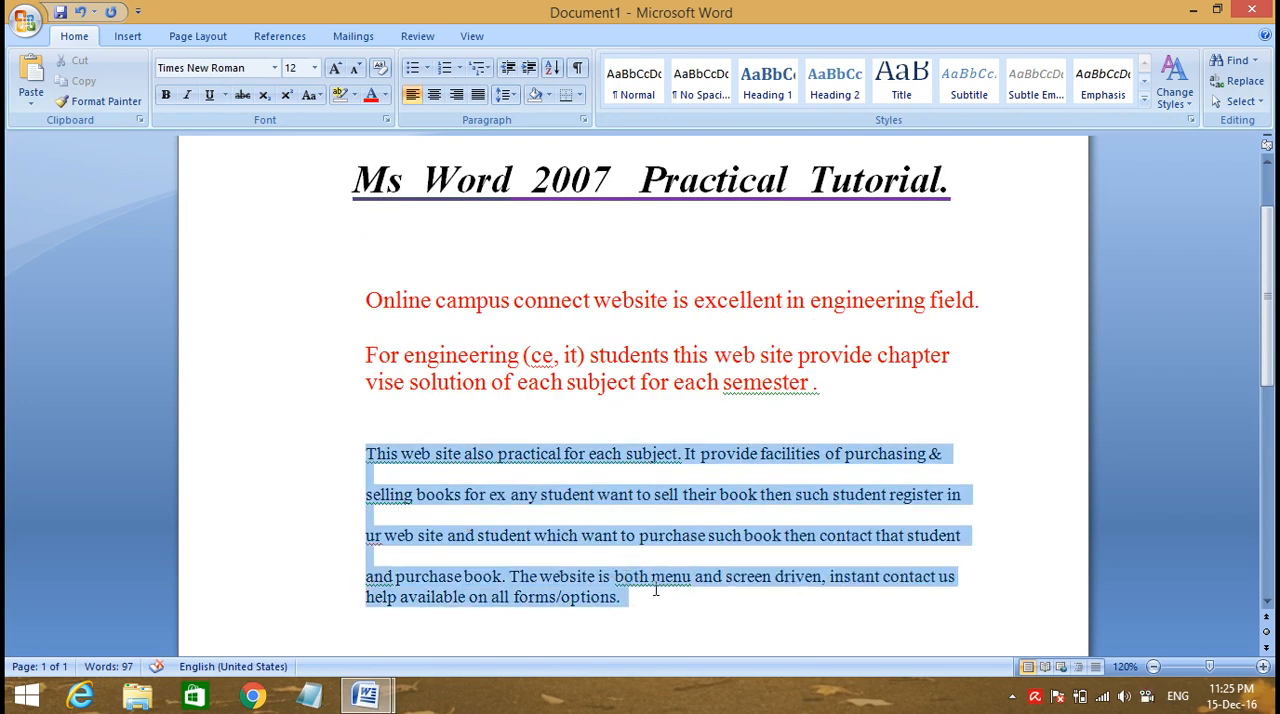
pyautogui.click(460, 68)
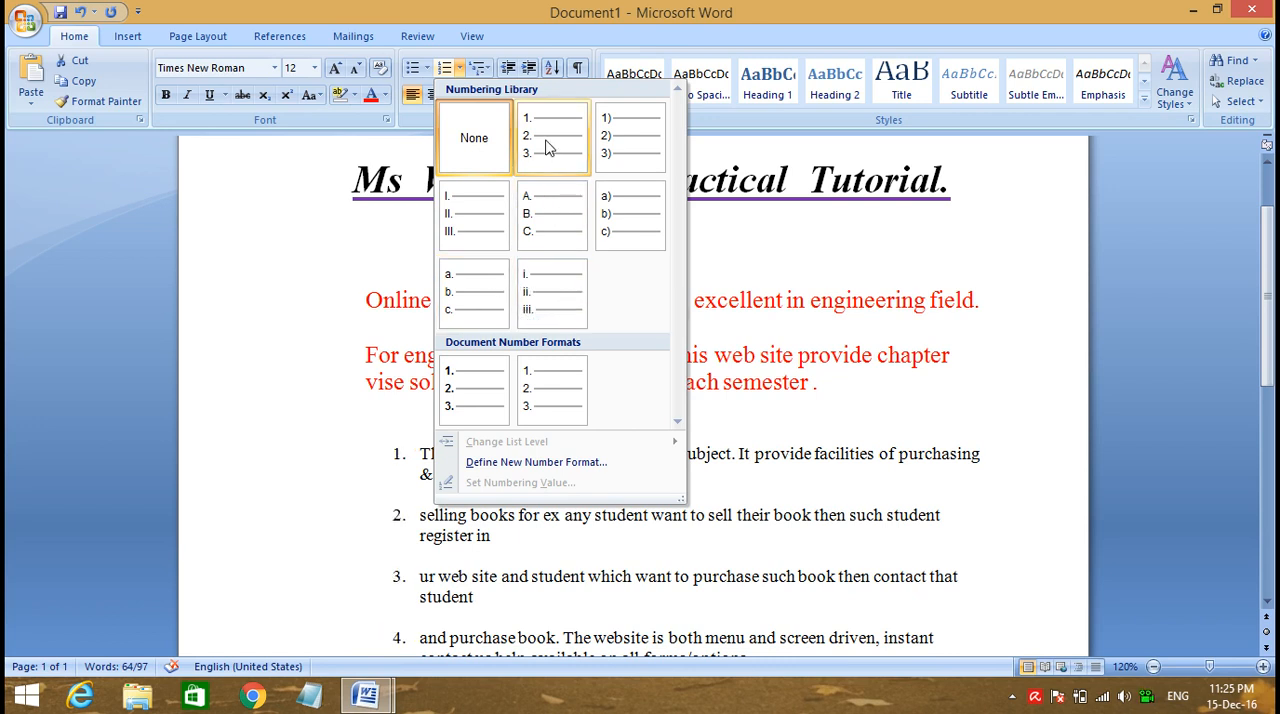
pyautogui.click(466, 139)
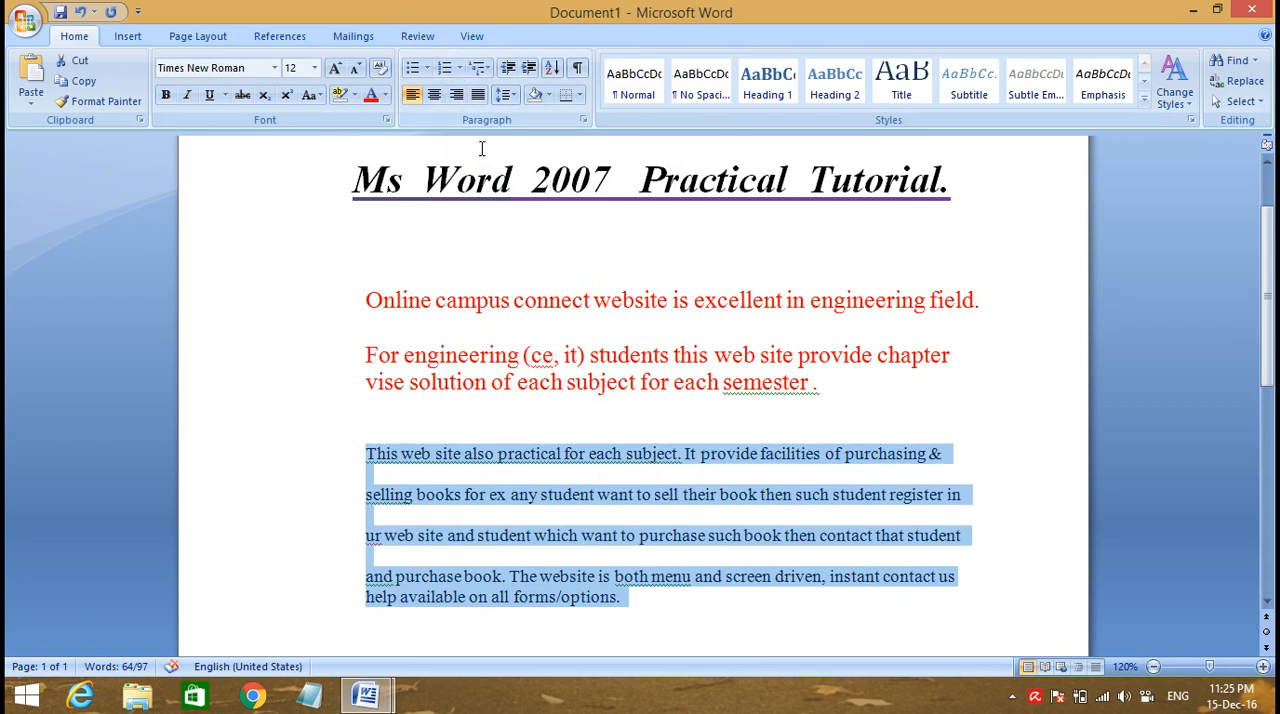
pyautogui.click(420, 327)
# - Delete the blank line between the two red sentences and clear the left indent of the second one
pyautogui.scroll(1, 450, 230)
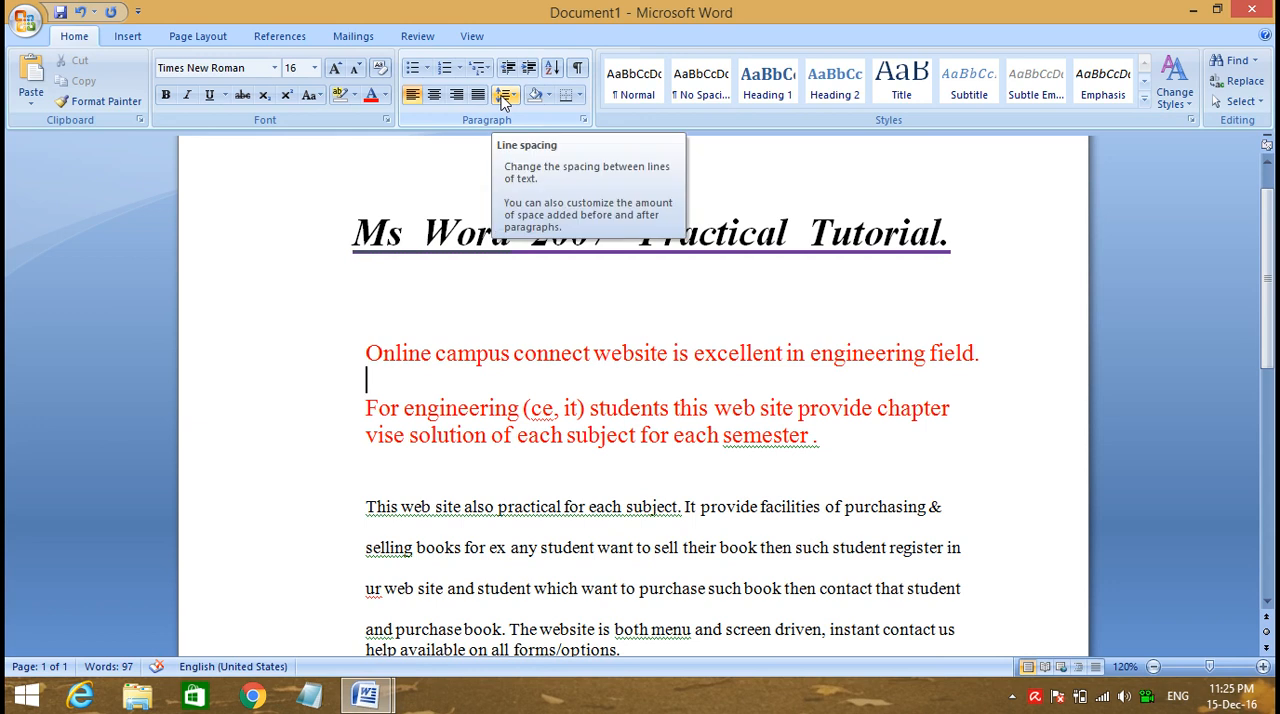
pyautogui.scroll(-1, 534, 331)
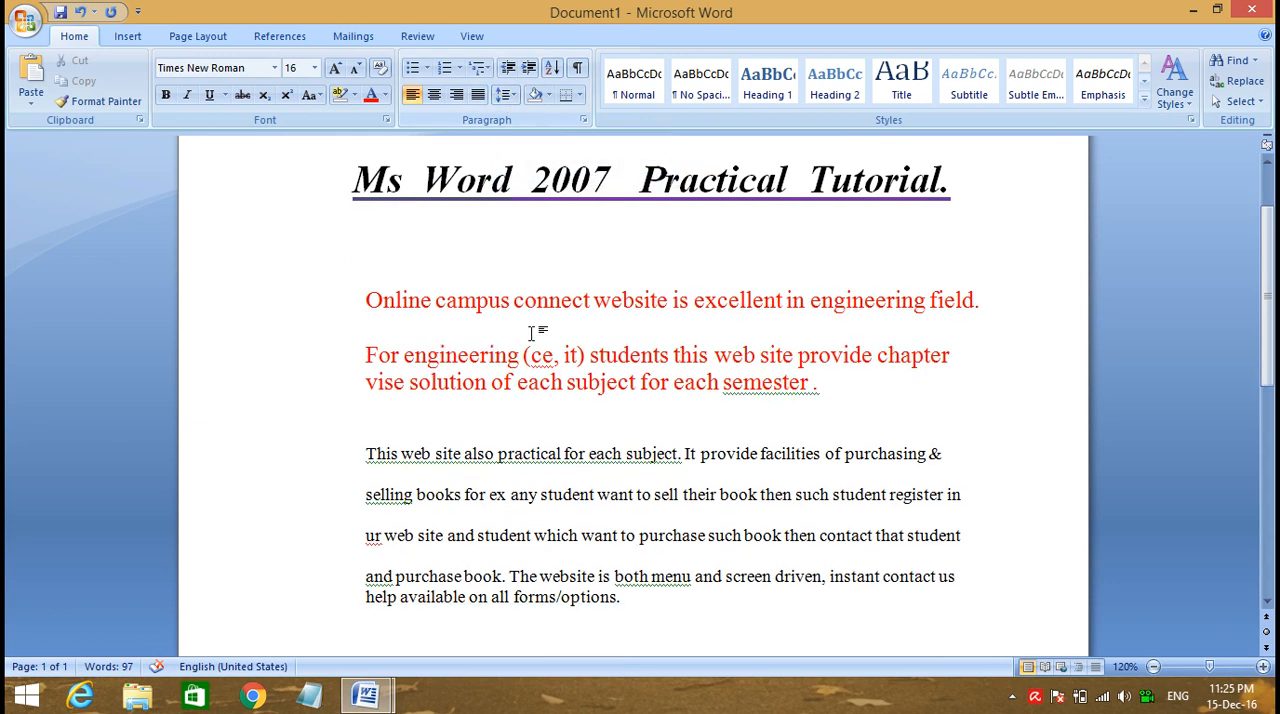
pyautogui.click(363, 354)
pyautogui.press('BackSpace')
pyautogui.press('BackSpace')
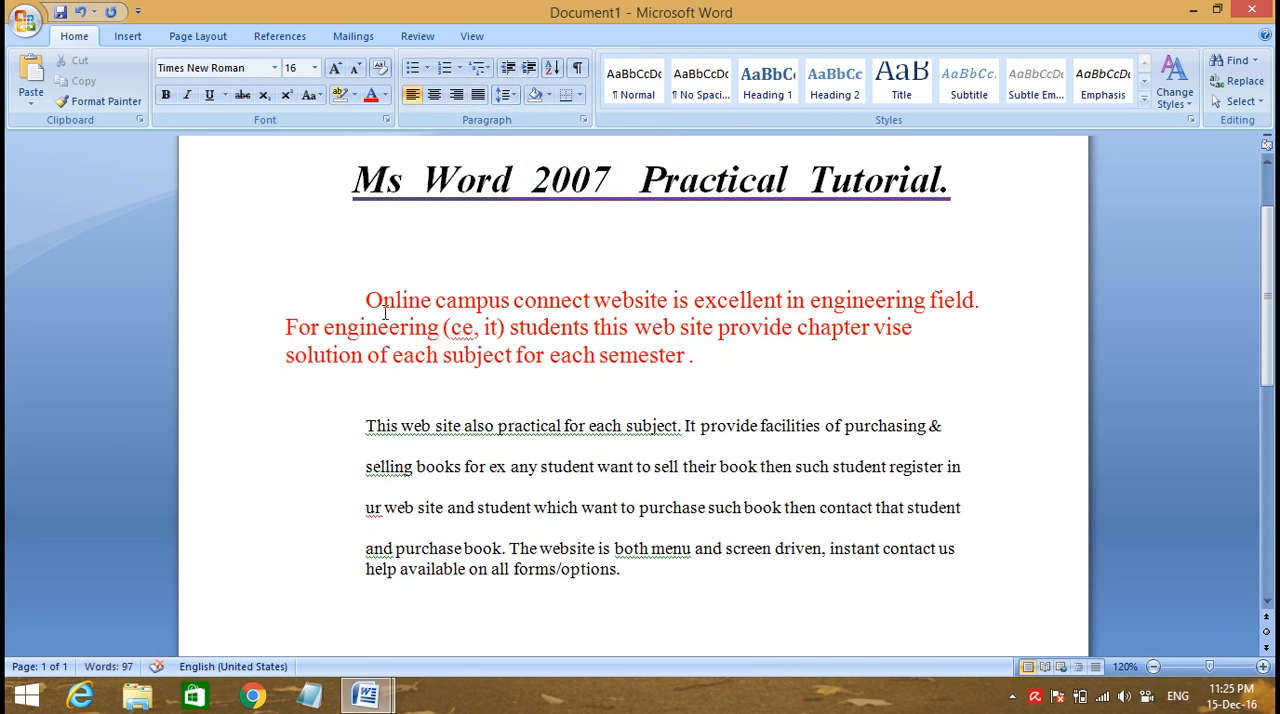
# - Set the line spacing of both red paragraphs to 1.15 and then to 2.0
pyautogui.moveTo(603, 320); pyautogui.dragTo(600, 300)
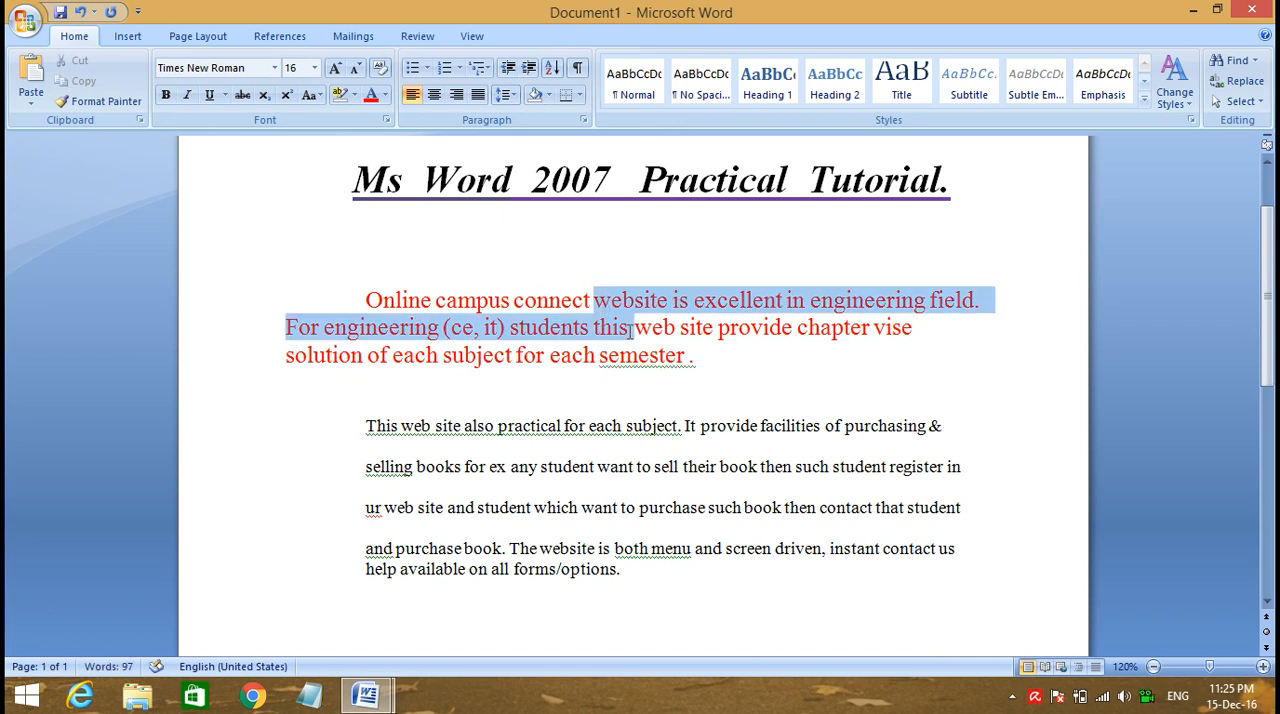
pyautogui.click(711, 366)
pyautogui.moveTo(711, 366); pyautogui.dragTo(365, 300)
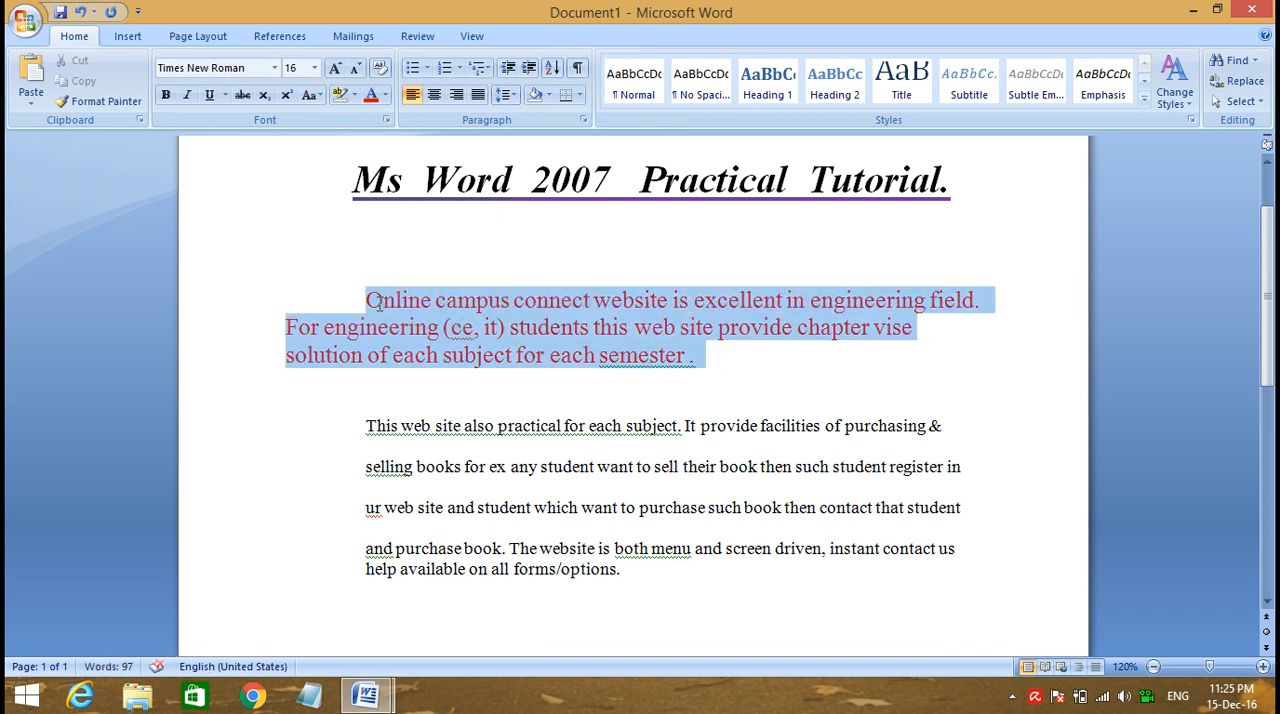
pyautogui.click(511, 95)
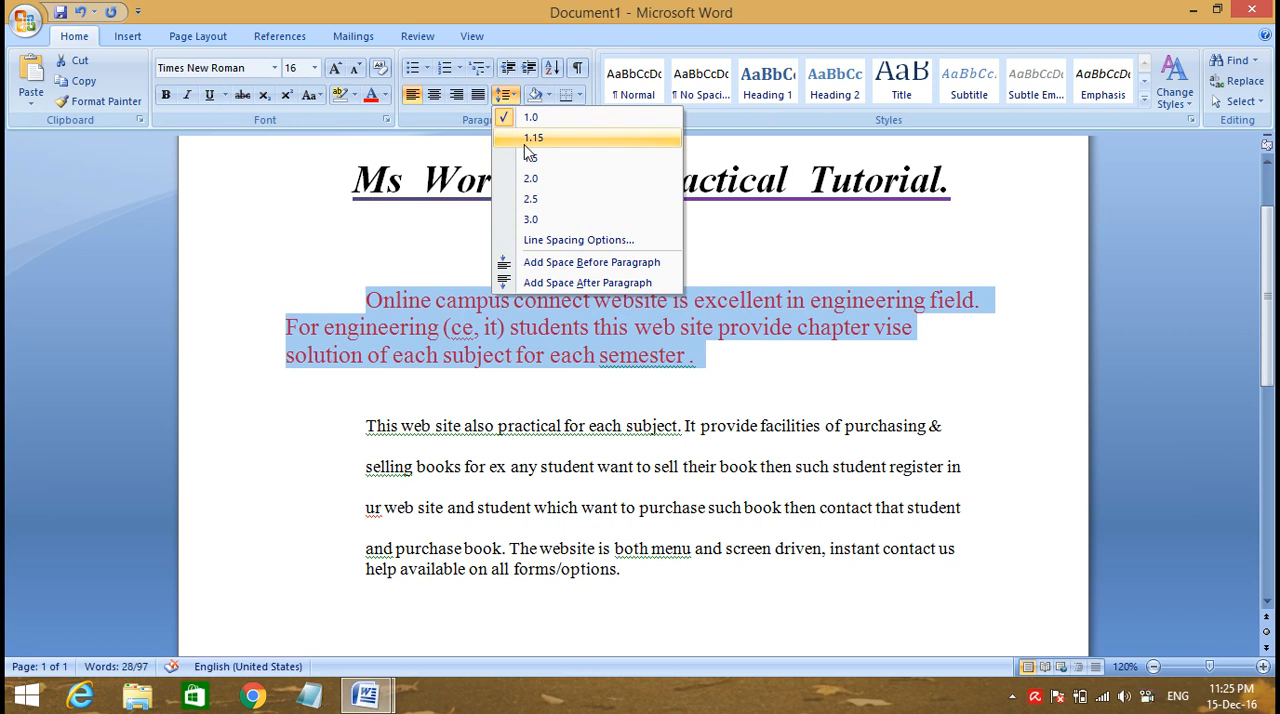
pyautogui.click(528, 137)
pyautogui.click(506, 100)
pyautogui.click(528, 174)
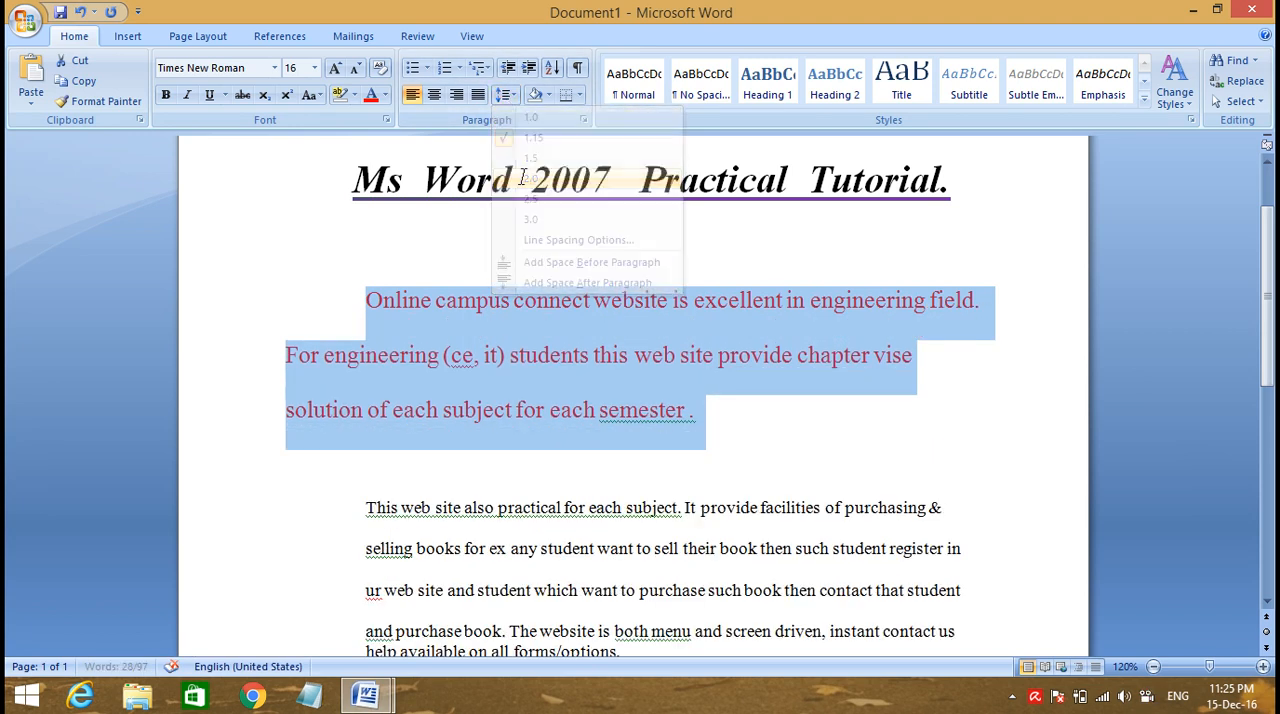
pyautogui.click(749, 442)
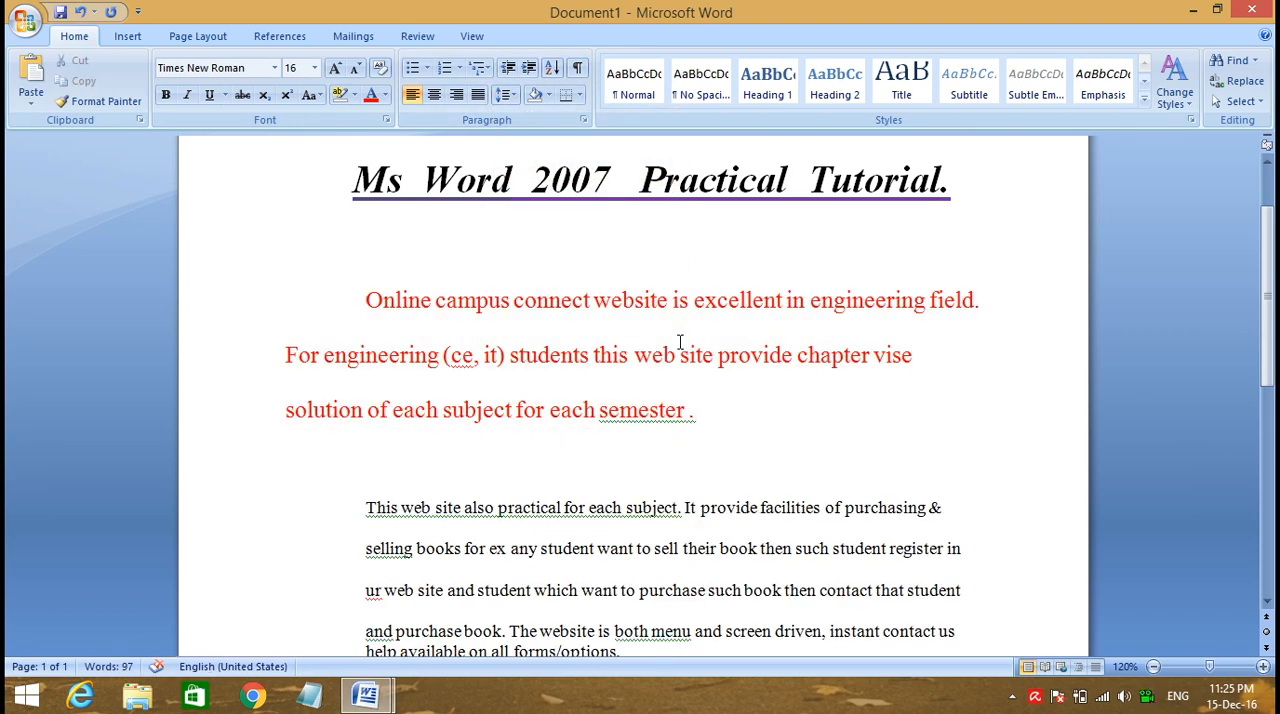
# - Set the line spacing of both red paragraphs back to 1.0
pyautogui.moveTo(732, 421); pyautogui.dragTo(354, 320)
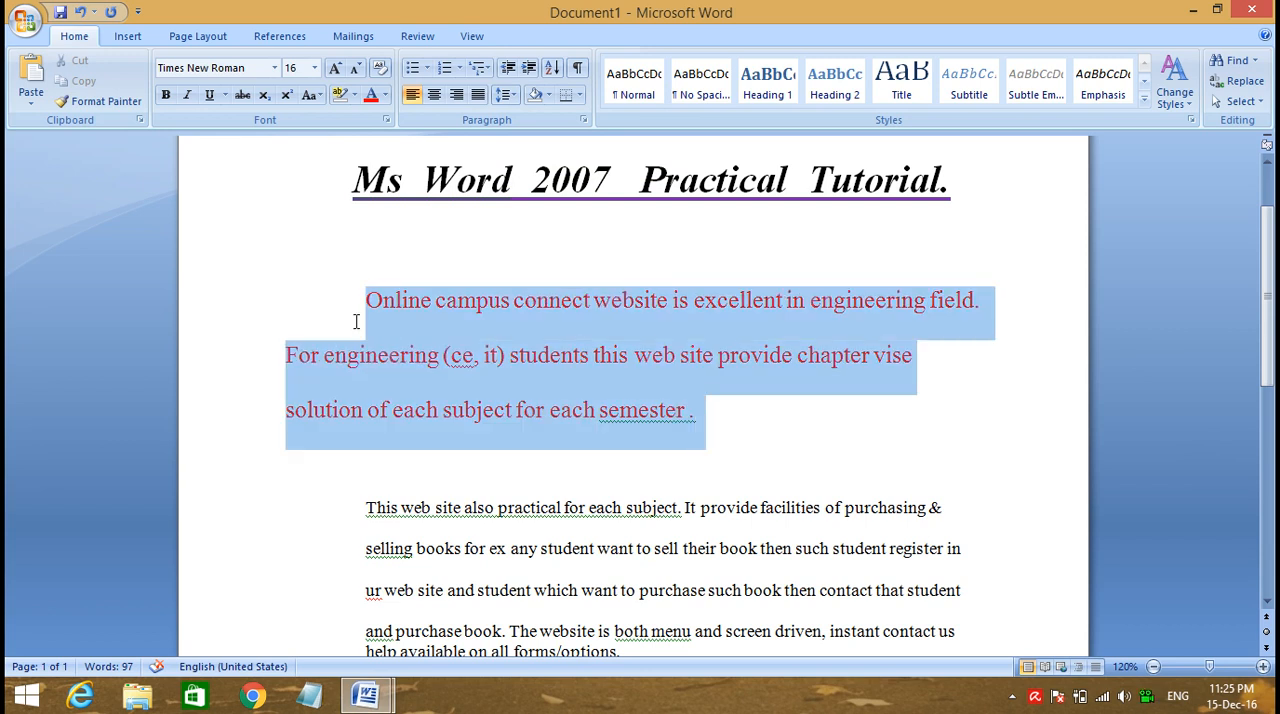
pyautogui.click(506, 94)
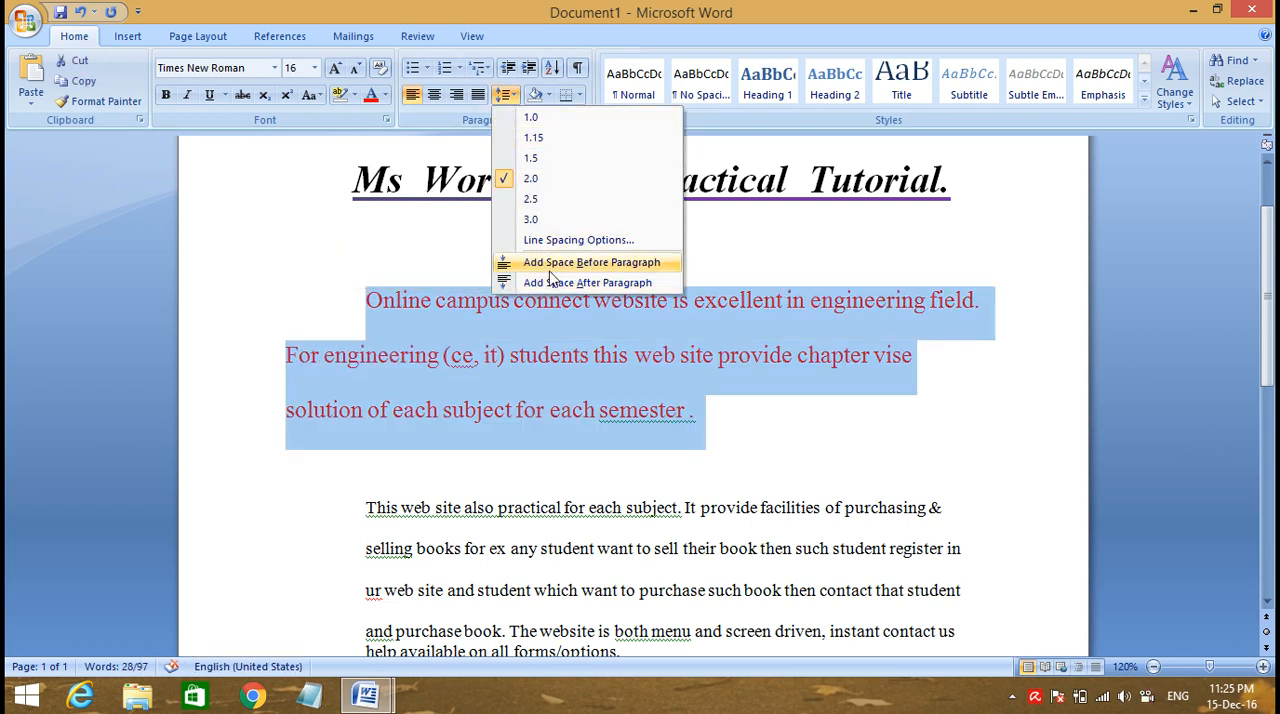
pyautogui.click(511, 118)
# - Set the red paragraphs' line spacing to Multiple at 3.5 through the line spacing options
pyautogui.click(739, 364)
pyautogui.moveTo(739, 364); pyautogui.dragTo(367, 296)
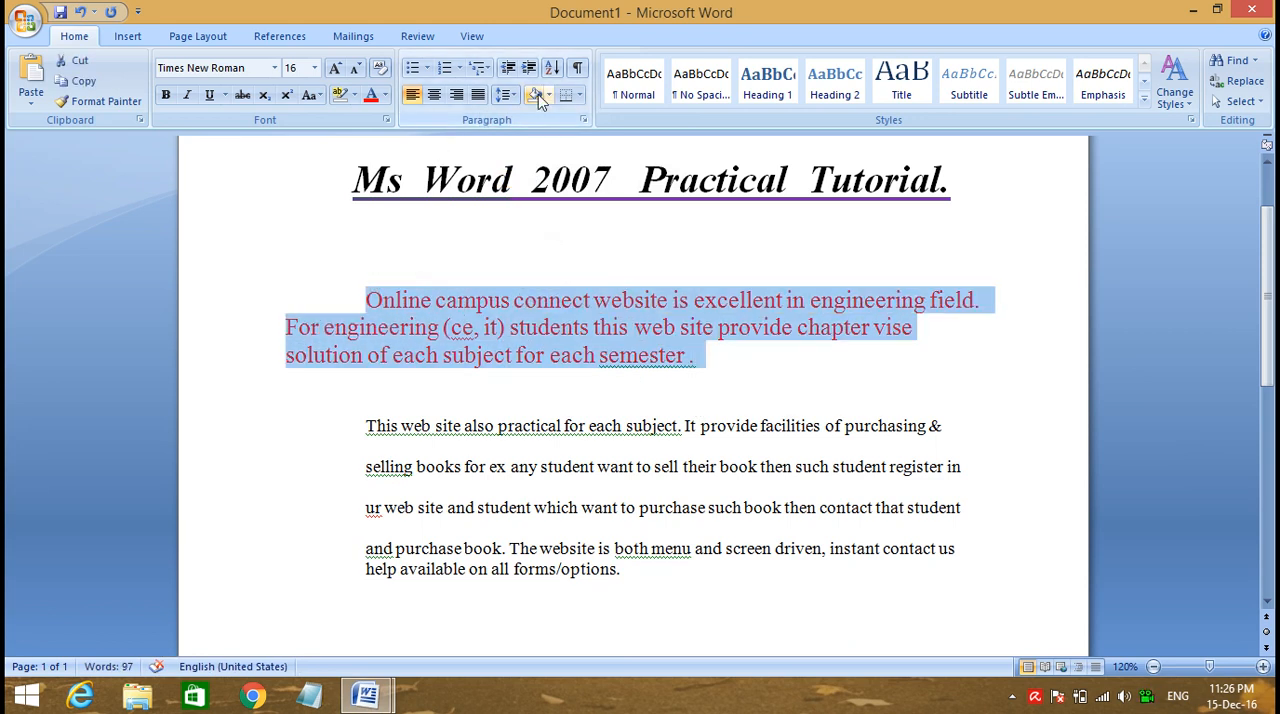
pyautogui.click(508, 94)
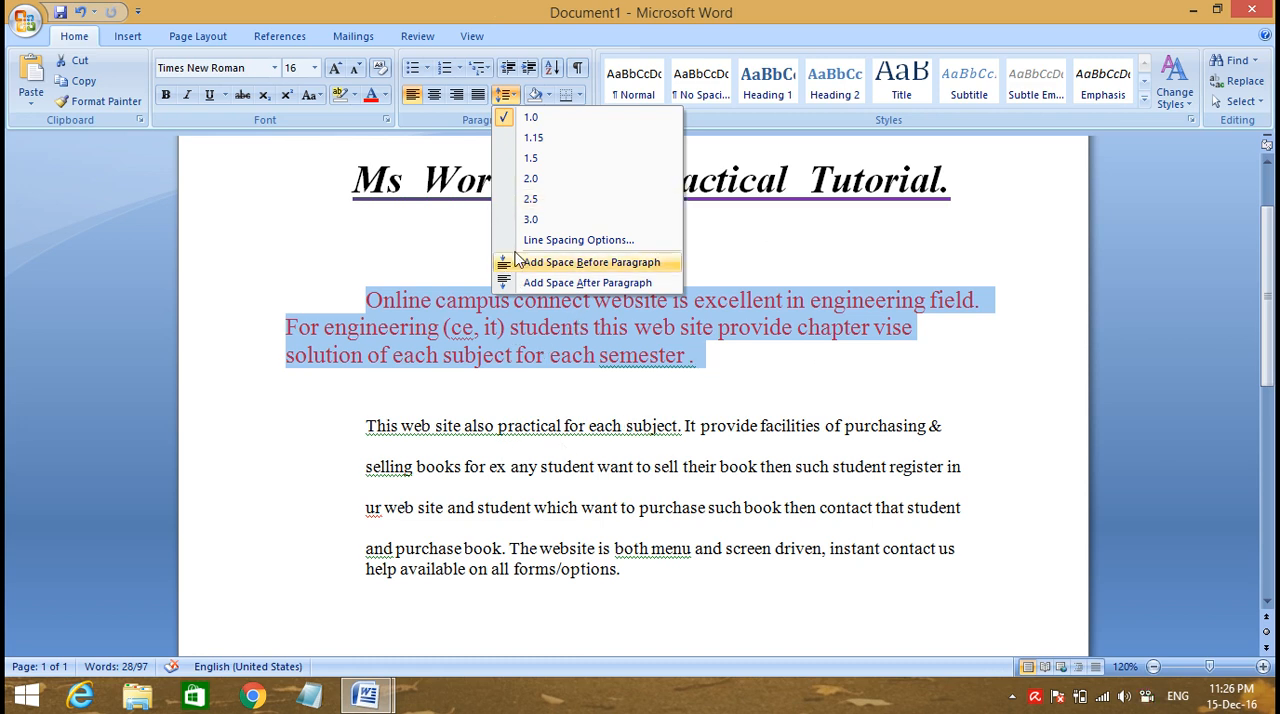
pyautogui.click(576, 245)
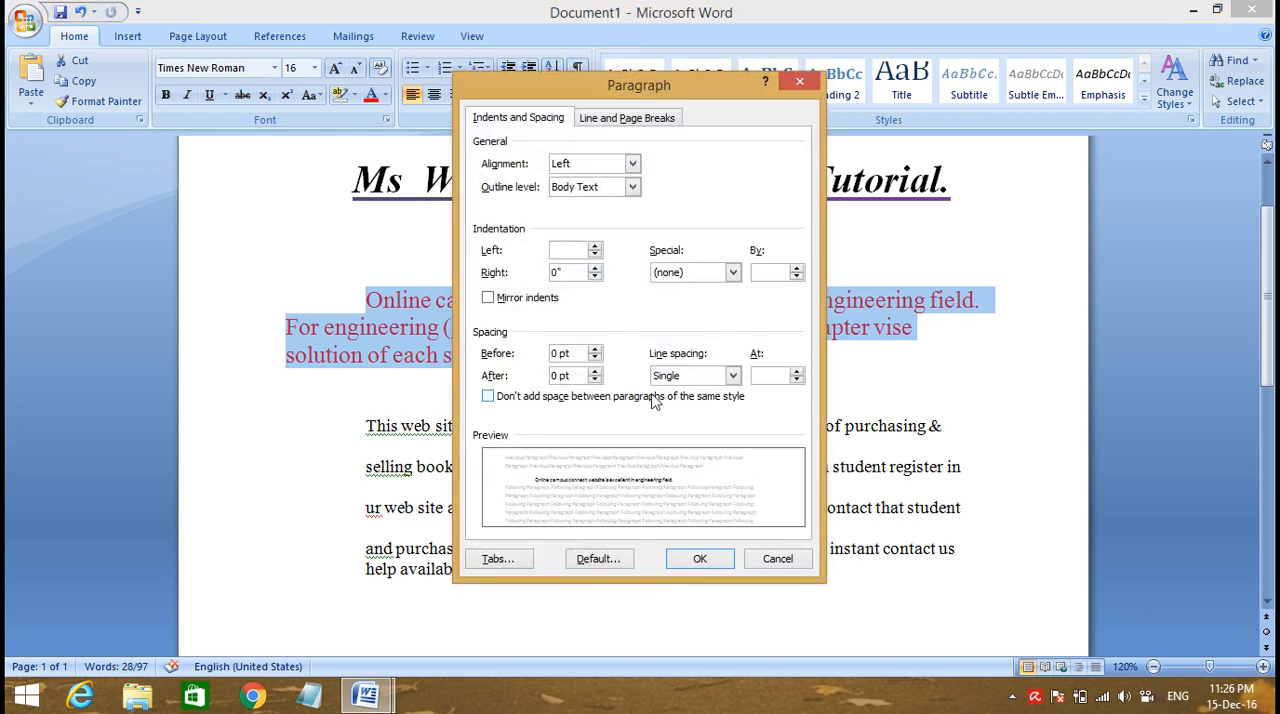
pyautogui.click(732, 377)
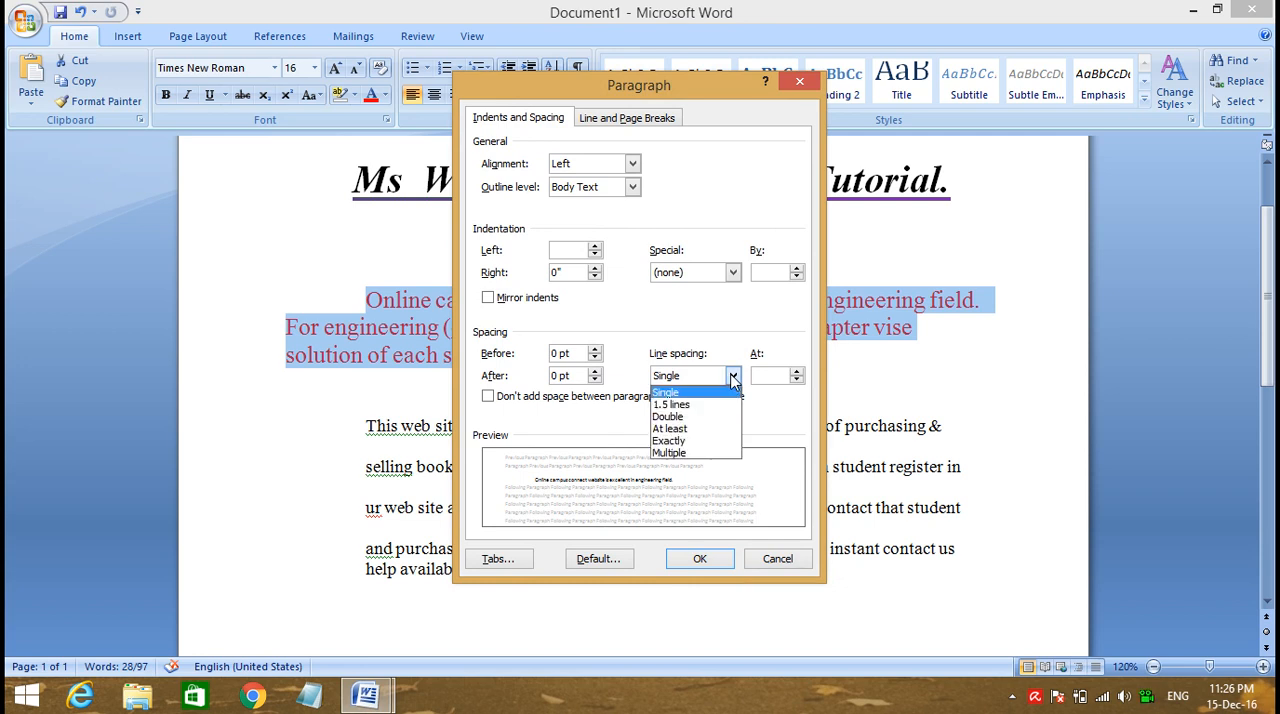
pyautogui.click(686, 453)
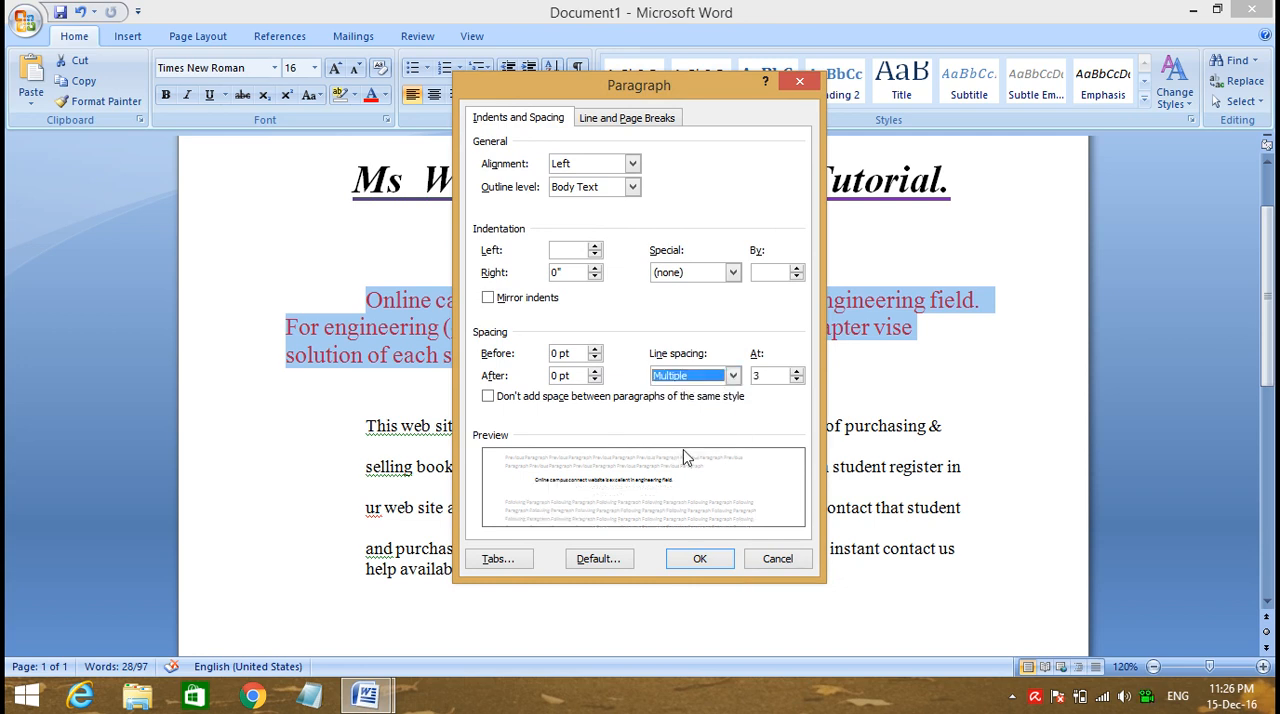
pyautogui.doubleClick(758, 376)
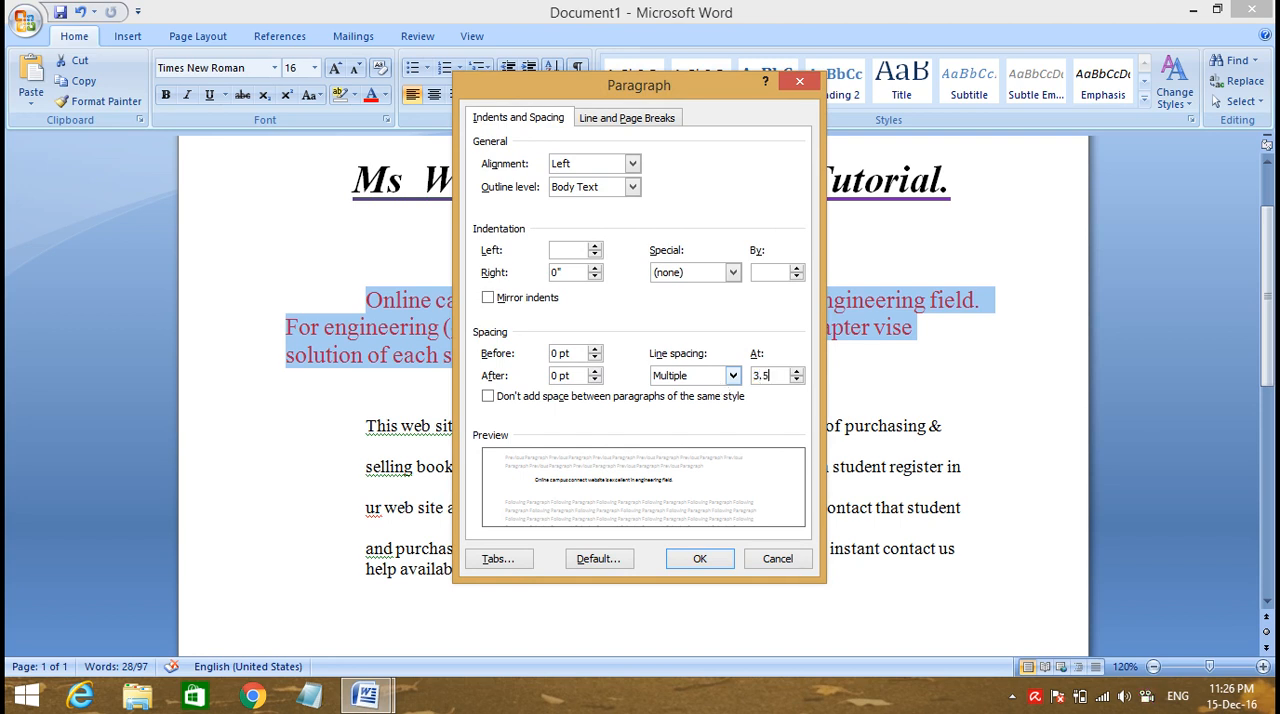
pyautogui.press('Return')
pyautogui.click(780, 513)
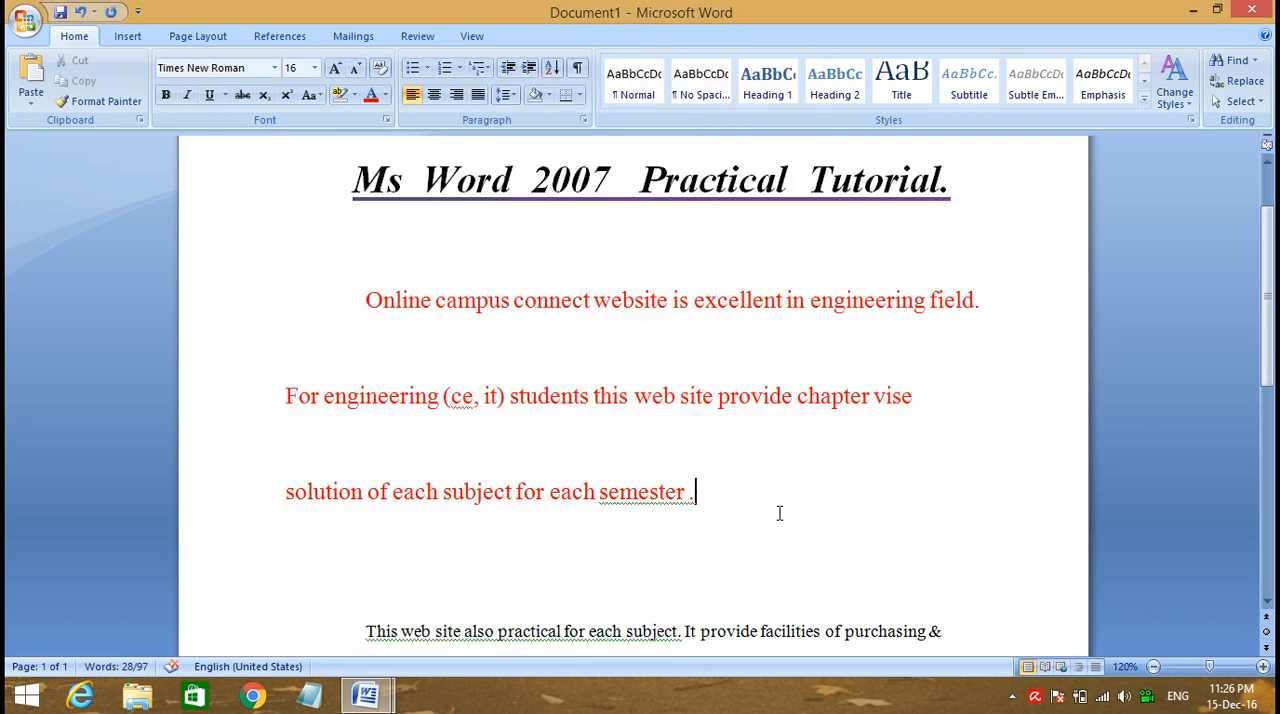
# - Return both red paragraphs to single line spacing and select them again
pyautogui.moveTo(794, 524); pyautogui.dragTo(326, 266)
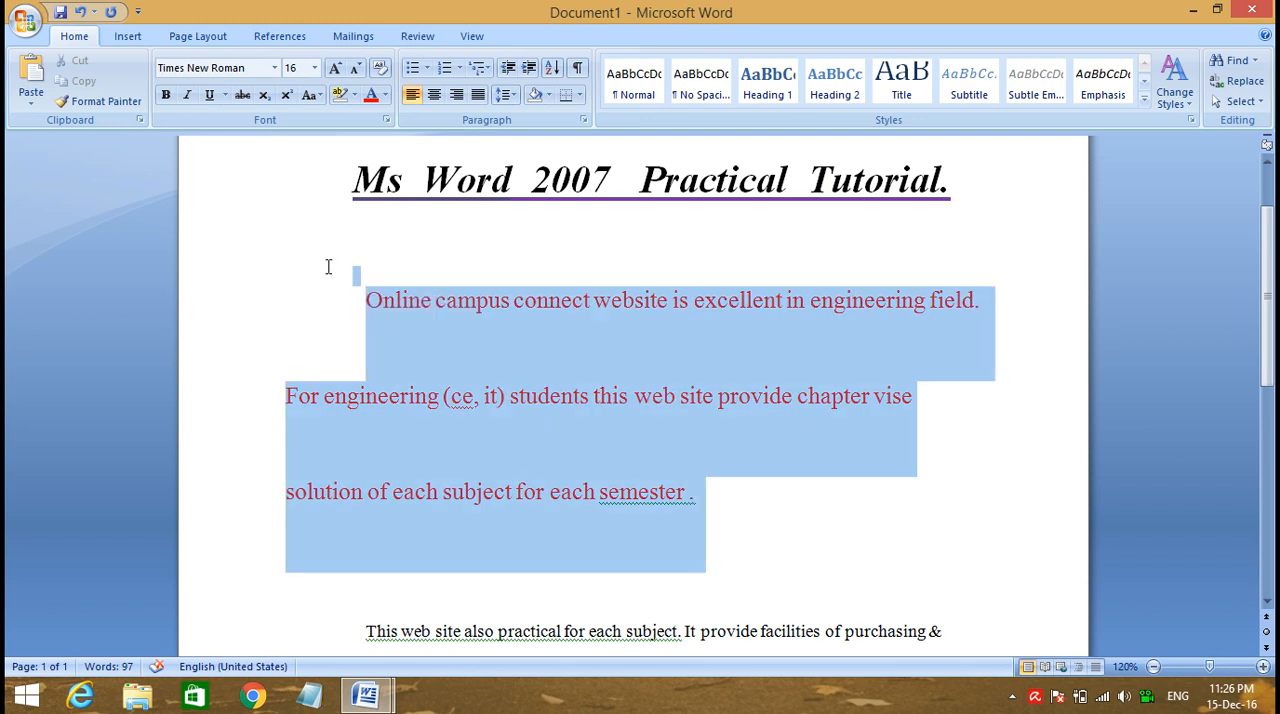
pyautogui.hotkey('ctrl', '1')
pyautogui.click(714, 382)
pyautogui.moveTo(728, 362); pyautogui.dragTo(366, 300)
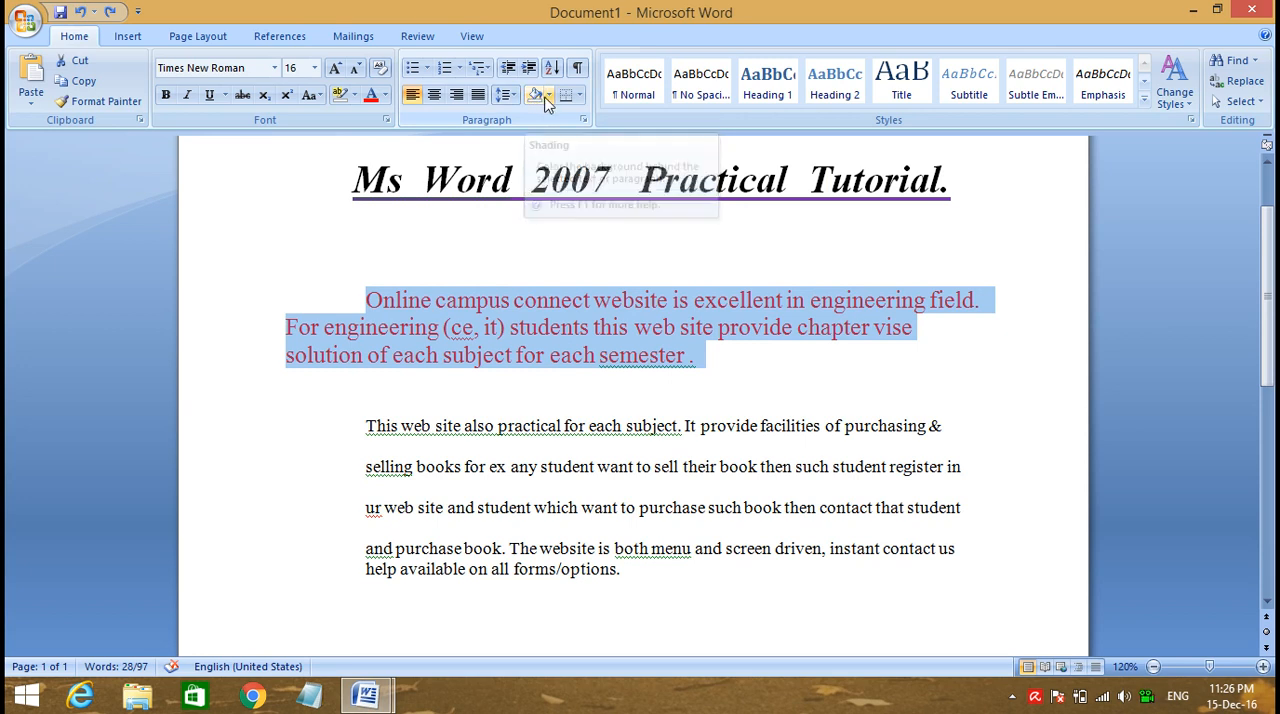
# - Shade the background of the selected red paragraphs dark blue
pyautogui.click(549, 96)
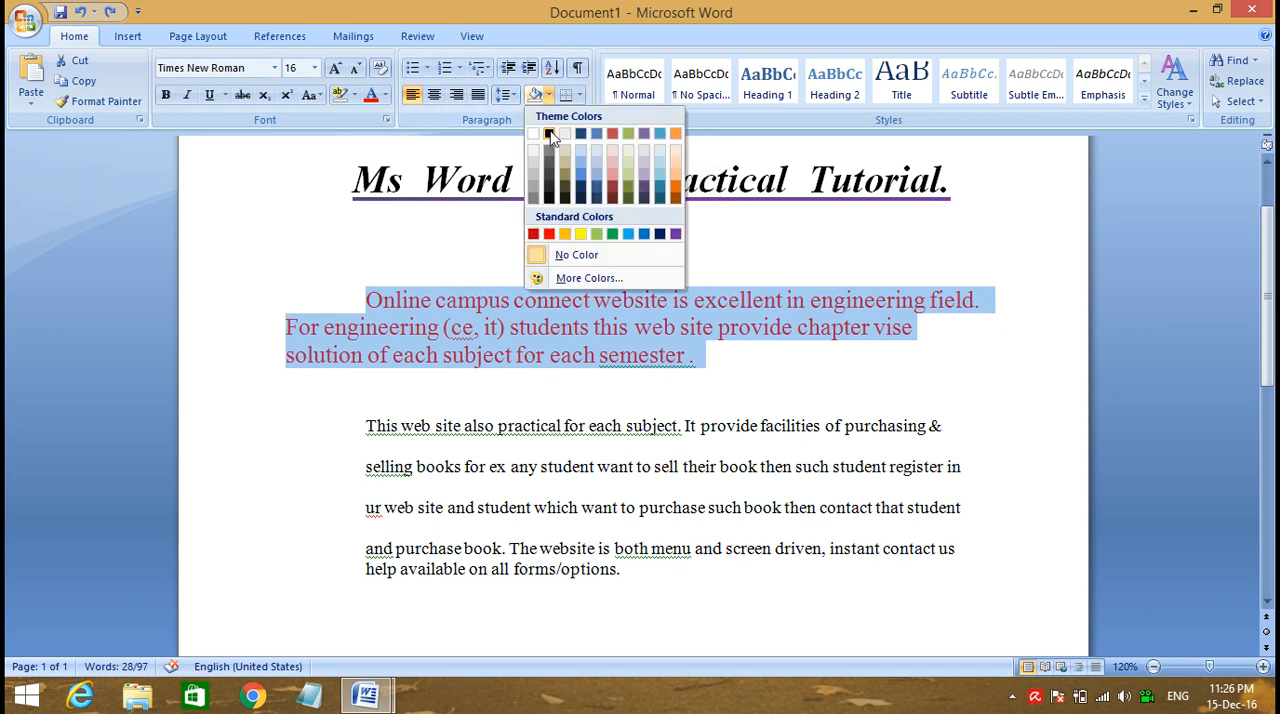
pyautogui.click(603, 184)
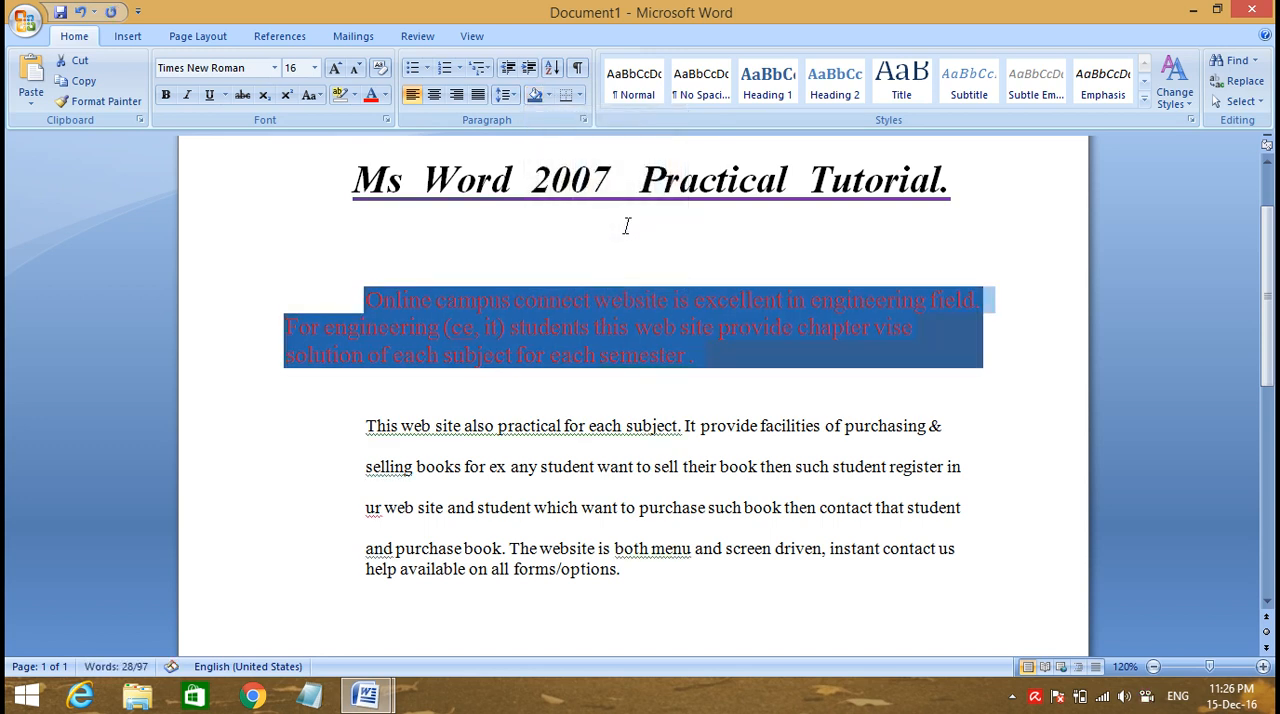
pyautogui.click(721, 390)
# - Set the background shading of the red paragraphs and the blank line above them to light tan
pyautogui.moveTo(697, 355); pyautogui.dragTo(380, 277)
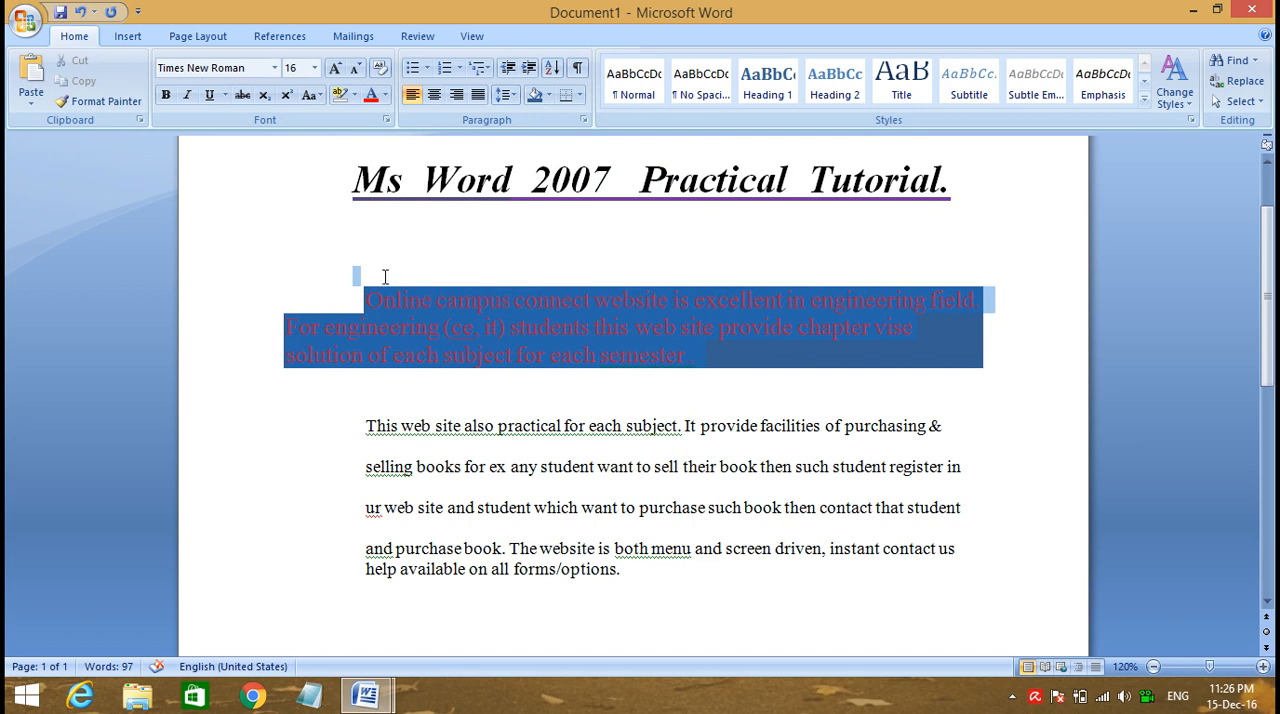
pyautogui.click(553, 94)
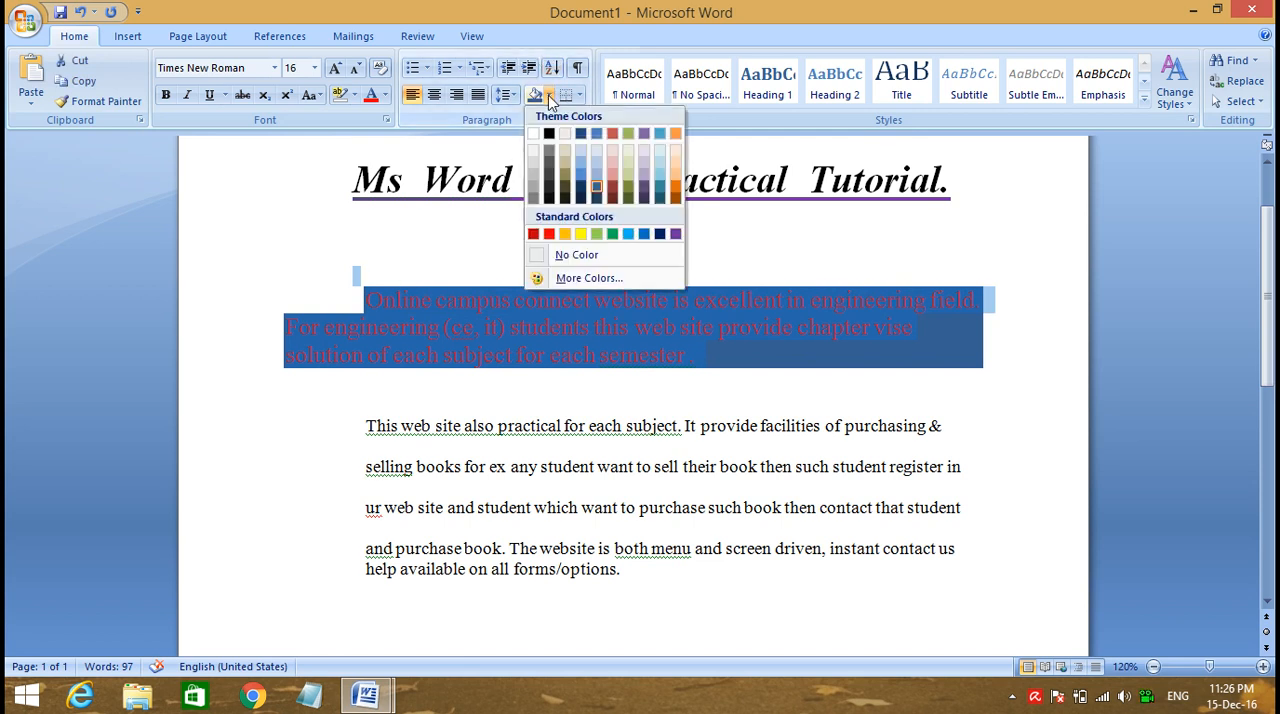
pyautogui.click(565, 149)
pyautogui.click(687, 420)
# - Apply outside borders to the black paragraphs below the red text, including the blank lines beneath them
pyautogui.scroll(2, 692, 418)
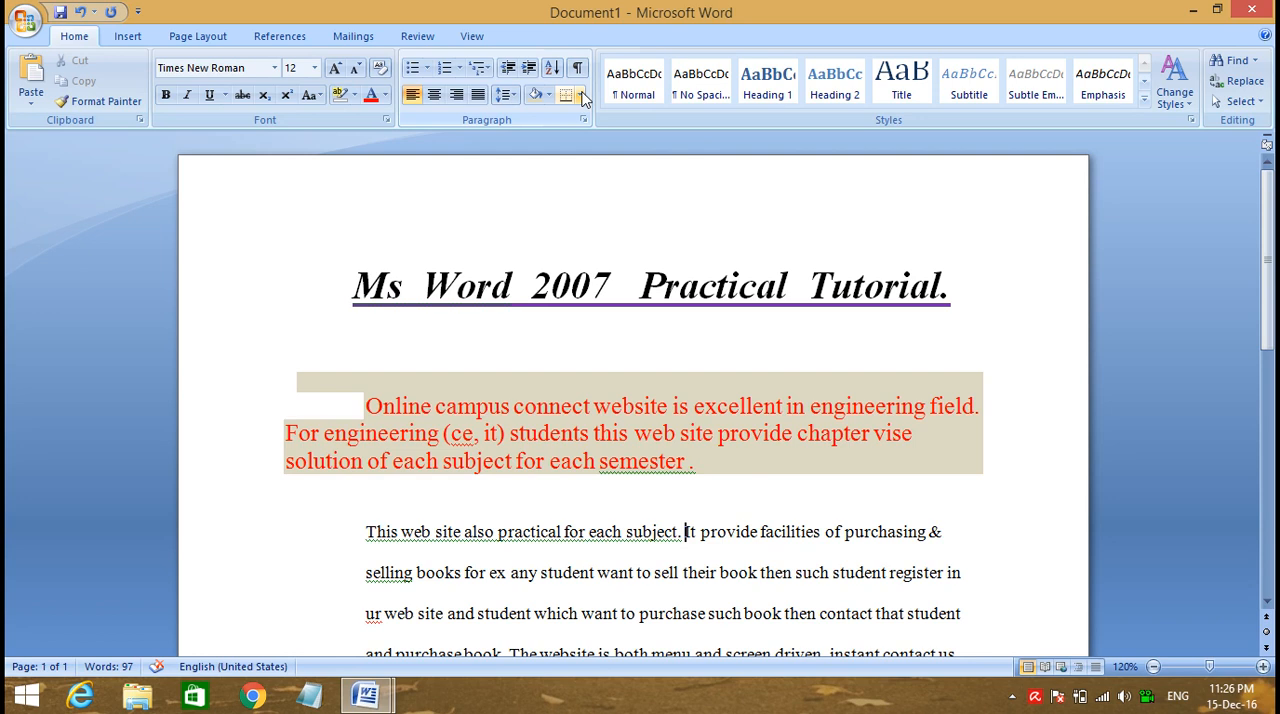
pyautogui.click(580, 96)
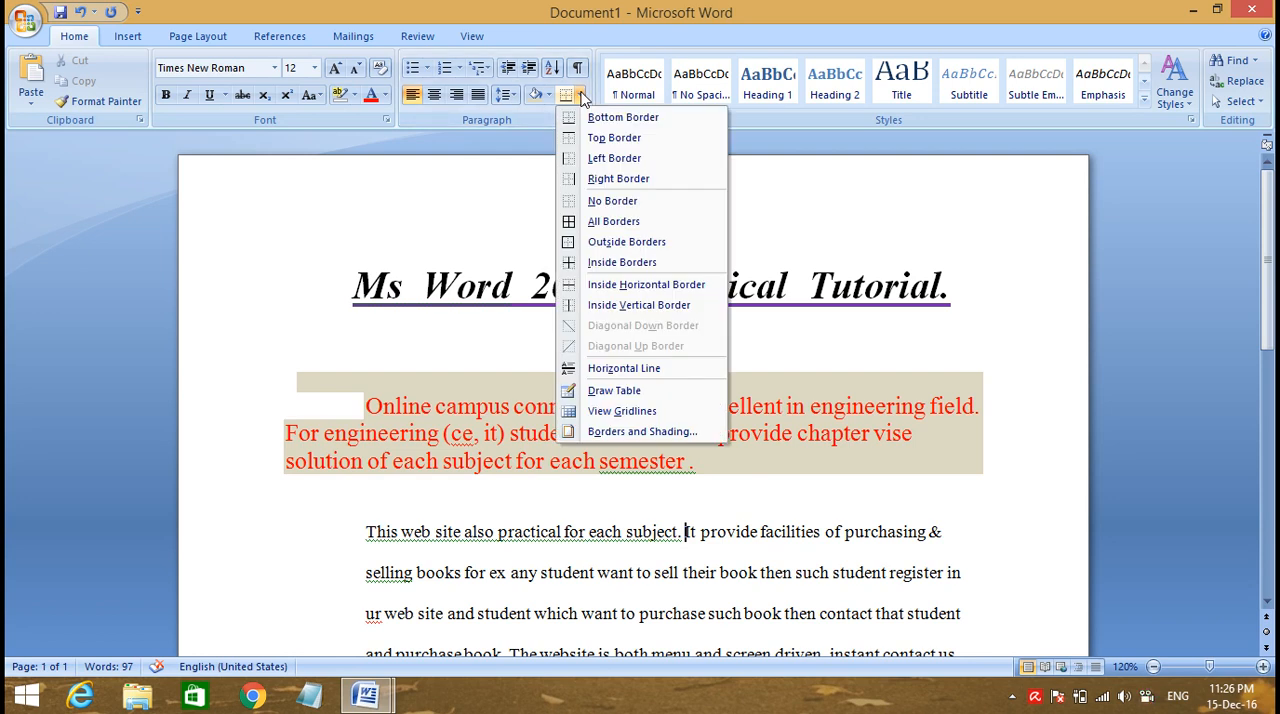
pyautogui.click(582, 96)
pyautogui.click(582, 96)
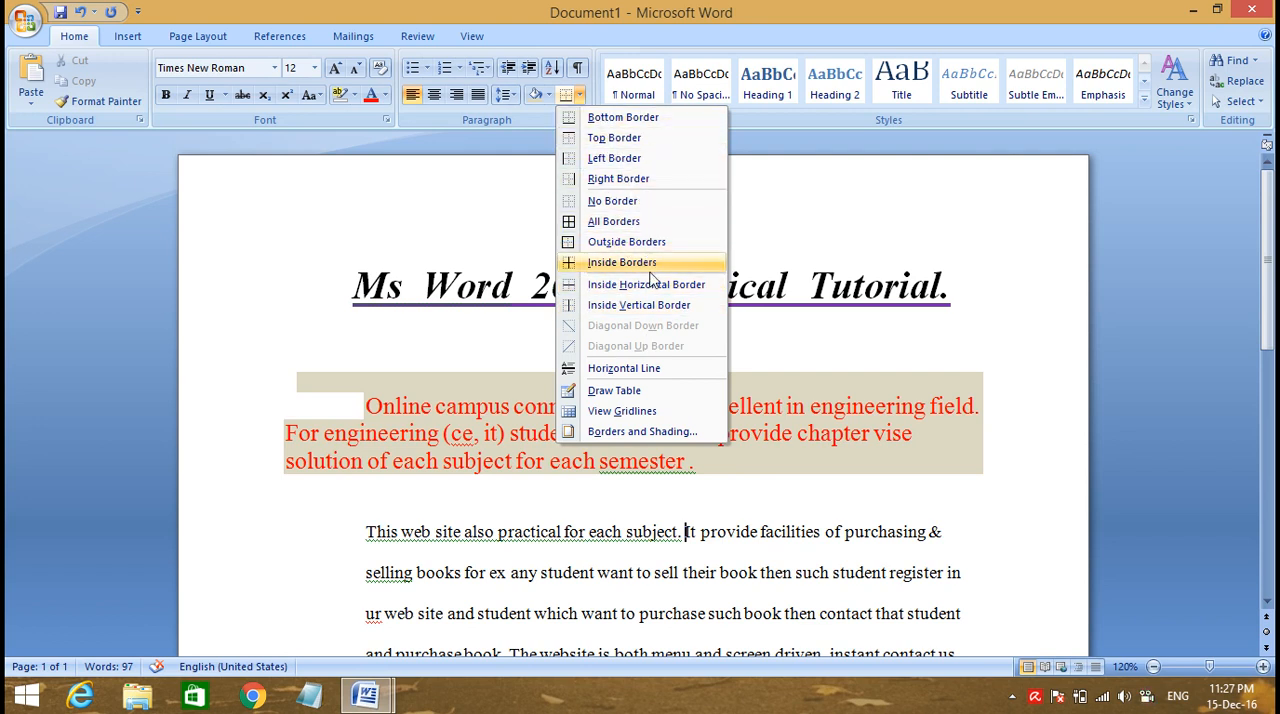
pyautogui.click(588, 463)
pyautogui.scroll(-4, 560, 480)
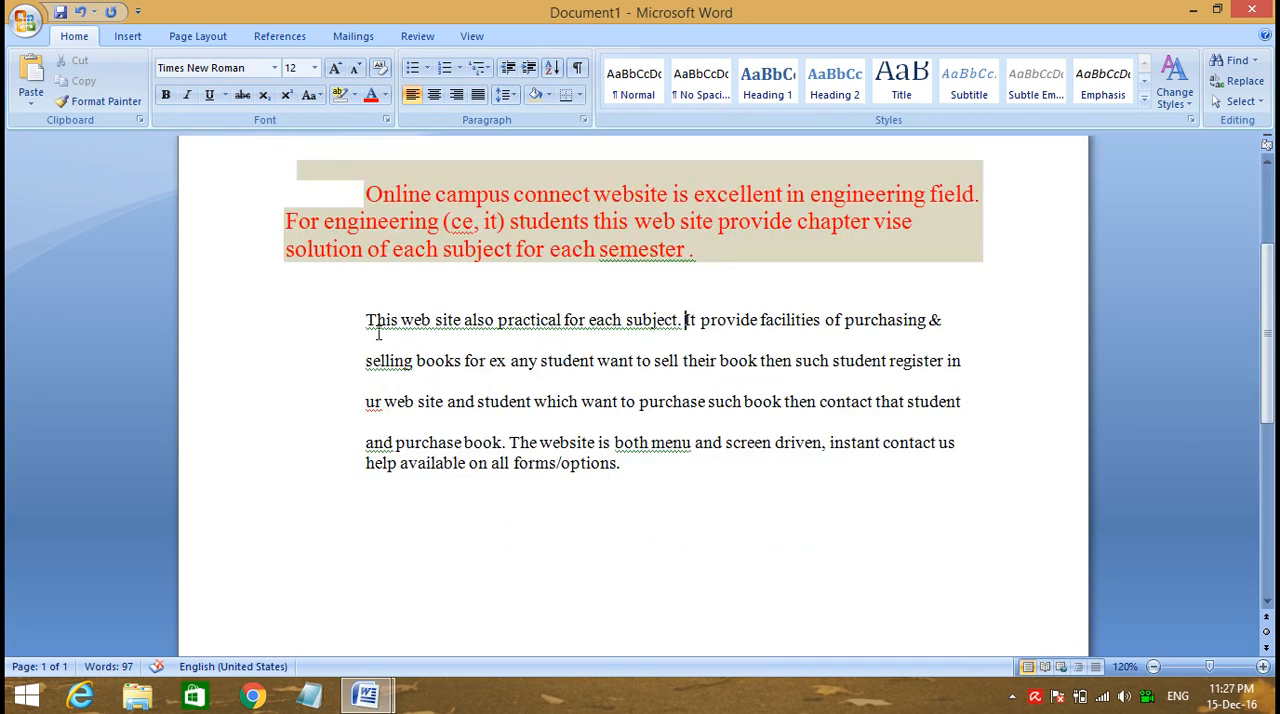
pyautogui.moveTo(343, 326); pyautogui.dragTo(643, 503)
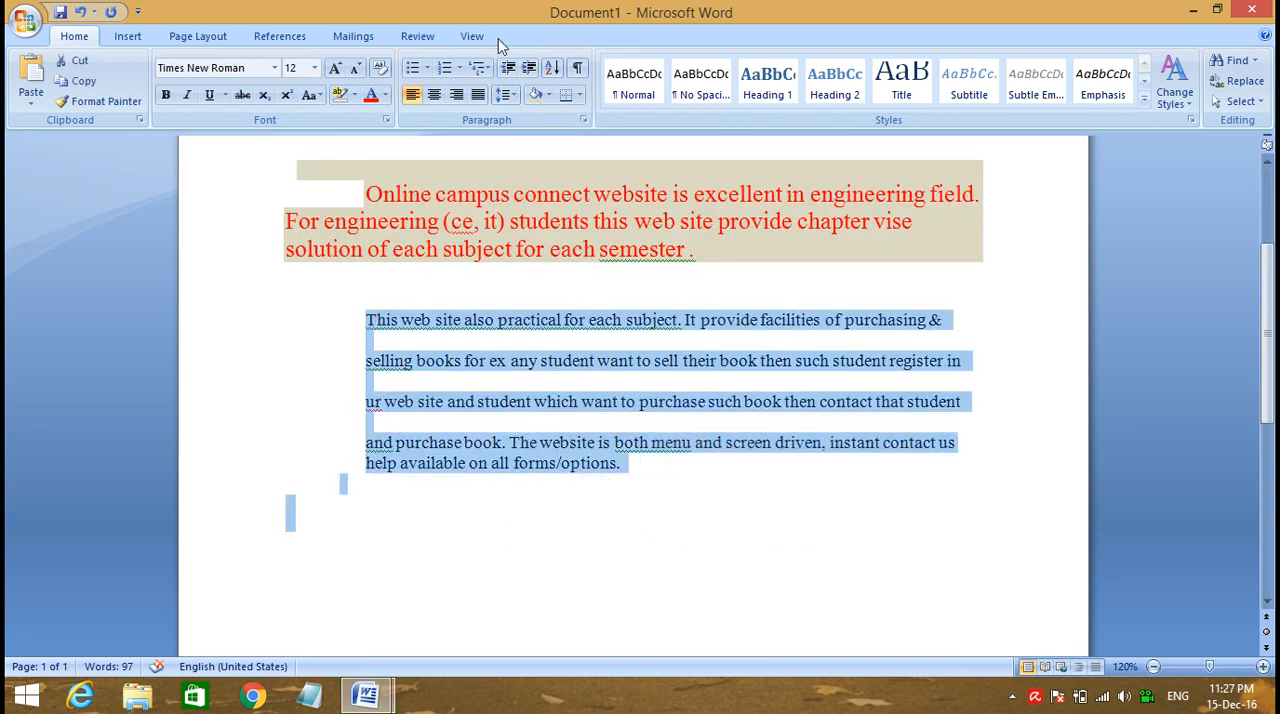
pyautogui.click(579, 95)
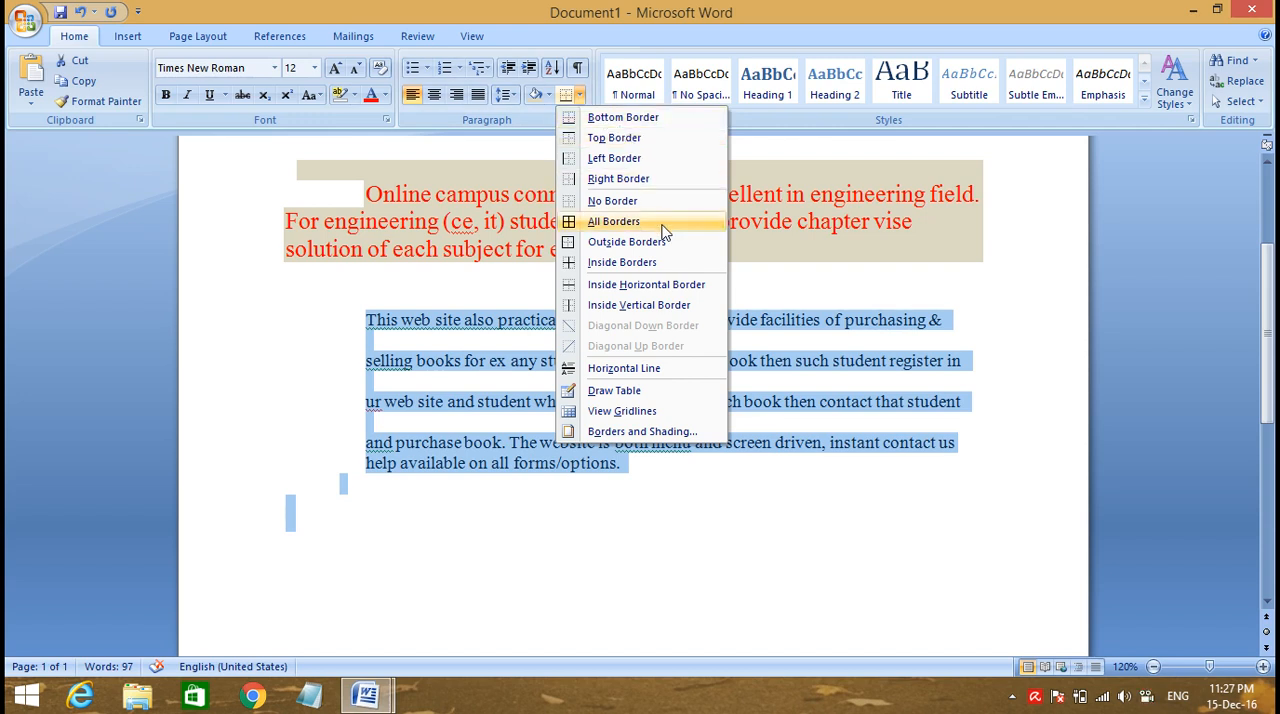
pyautogui.click(624, 253)
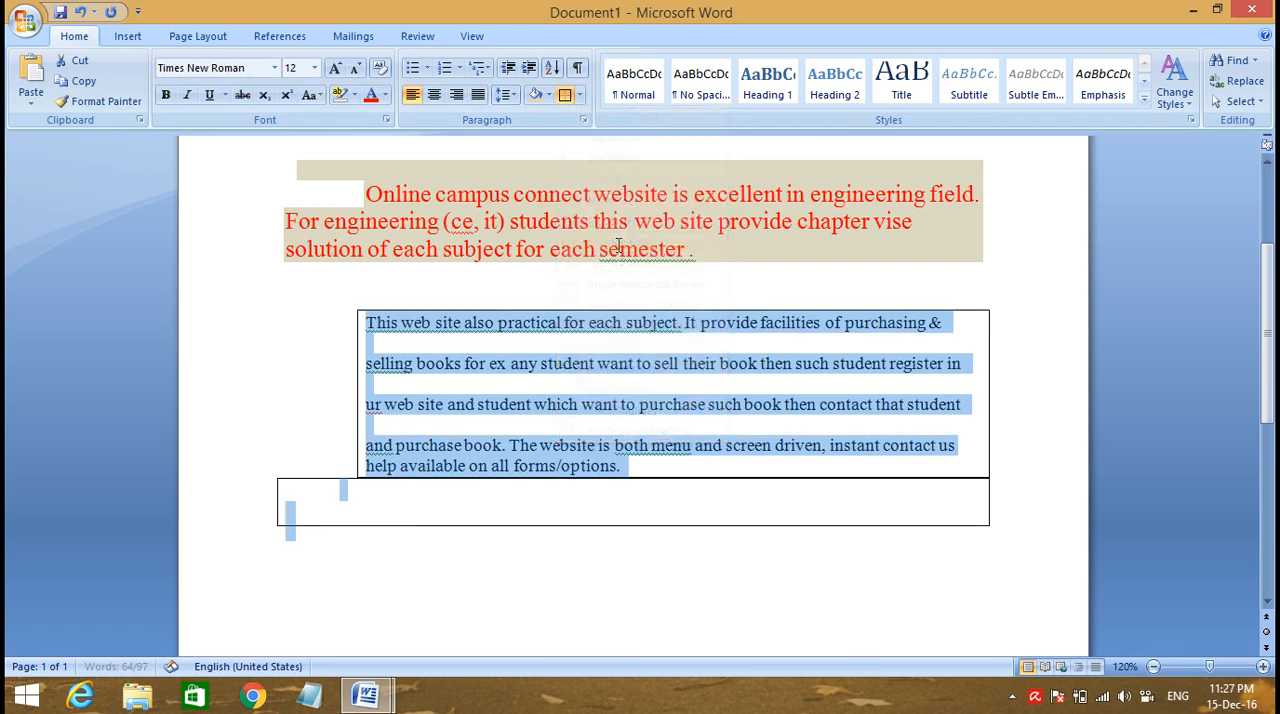
# - Undo the outside borders on the black paragraphs and clear the text selection
pyautogui.click(691, 503)
pyautogui.moveTo(640, 465); pyautogui.dragTo(381, 303)
pyautogui.hotkey('ctrl', 'z')
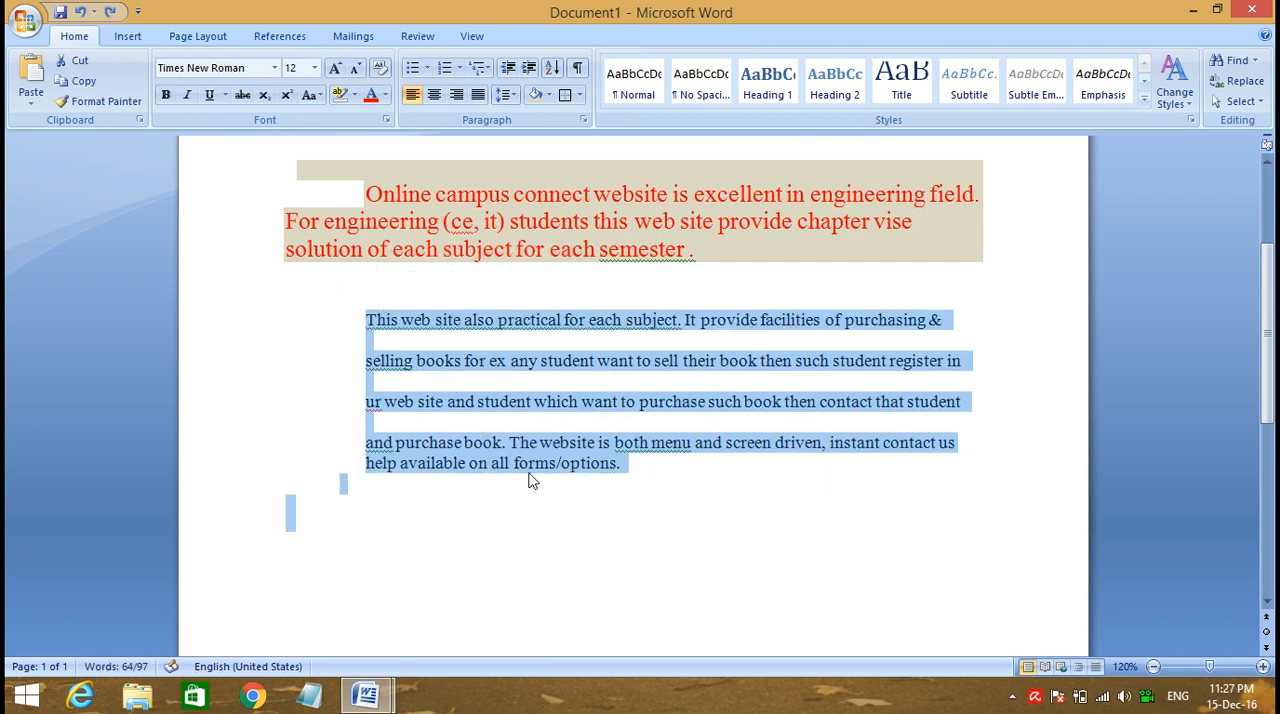
pyautogui.click(594, 523)
pyautogui.scroll(2, 610, 422)
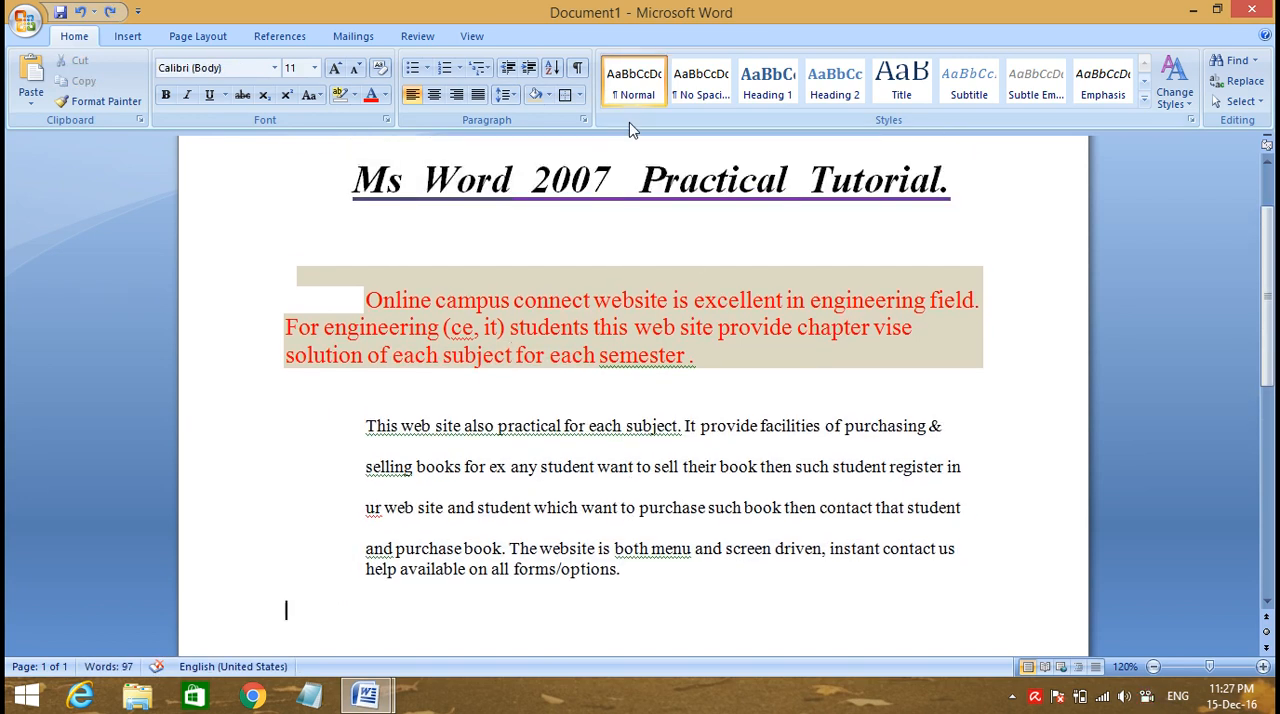
# - Find every occurrence of "FOR" in the main document, keeping the search dialog clear of the text, and close it
pyautogui.click(1232, 66)
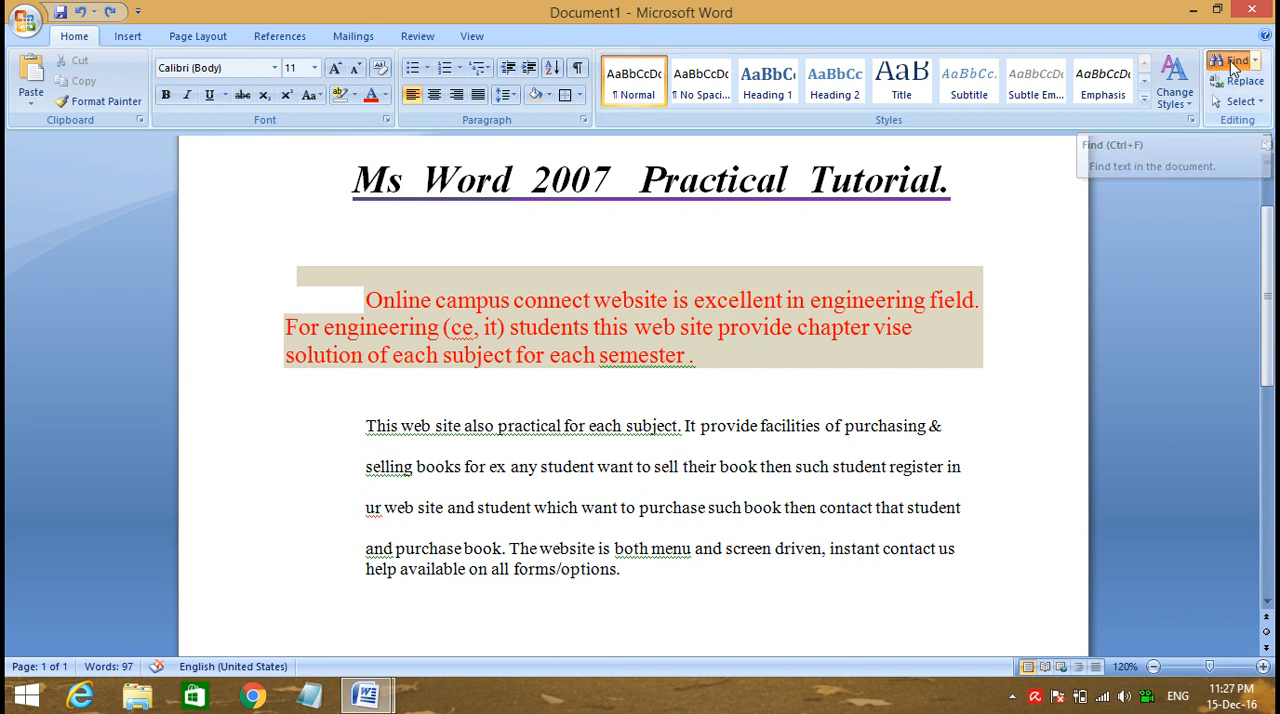
pyautogui.moveTo(639, 225); pyautogui.dragTo(980, 416)
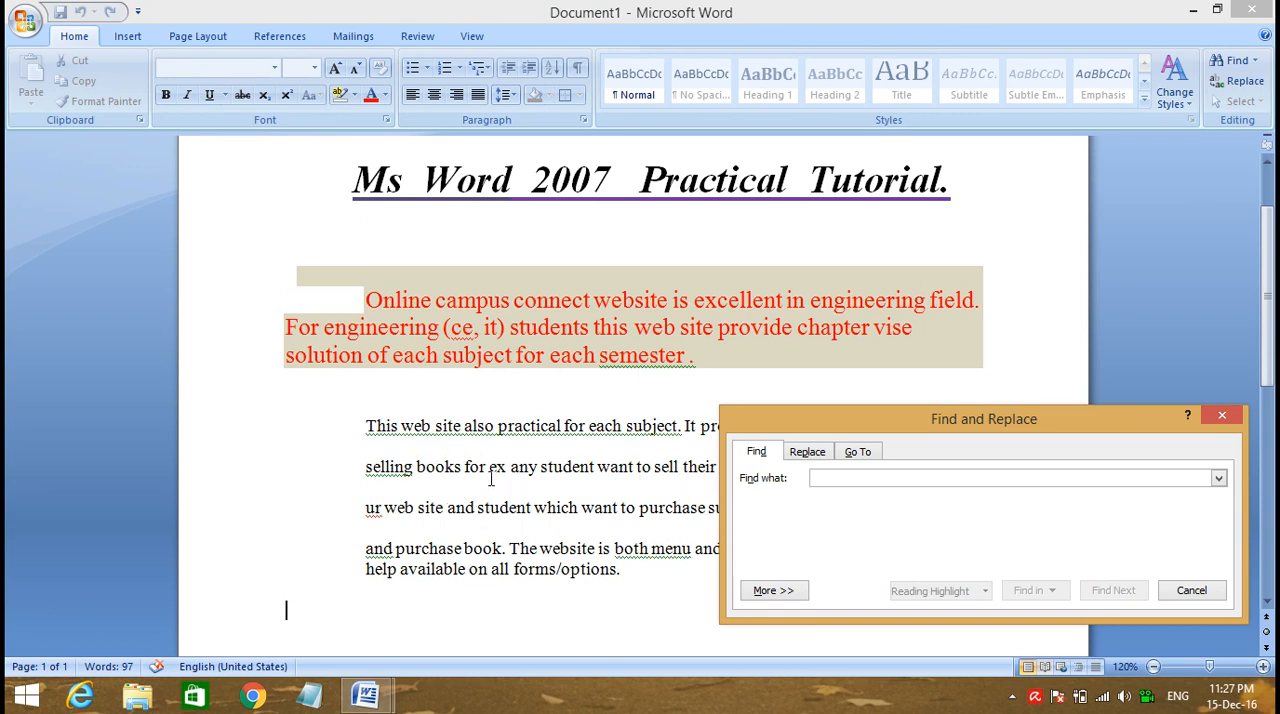
pyautogui.write('FOR')
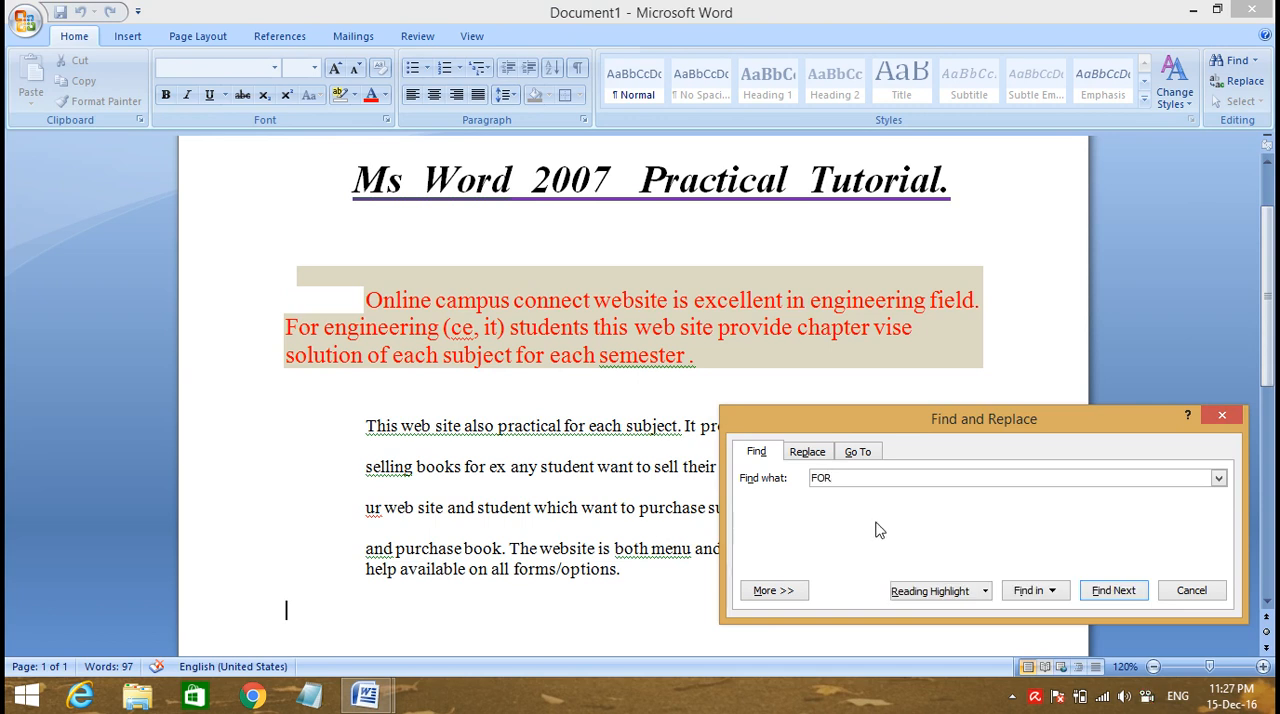
pyautogui.click(1050, 592)
pyautogui.click(1055, 595)
pyautogui.click(1055, 597)
pyautogui.click(1068, 612)
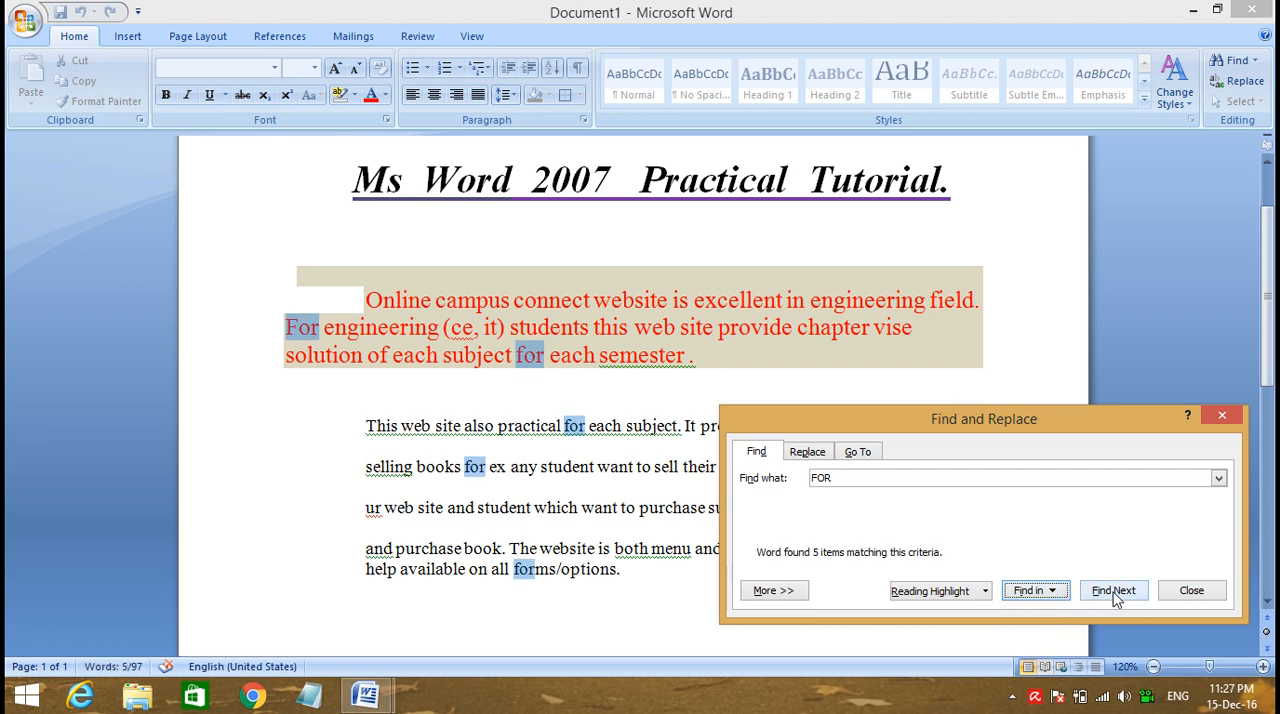
pyautogui.moveTo(880, 419); pyautogui.dragTo(980, 412)
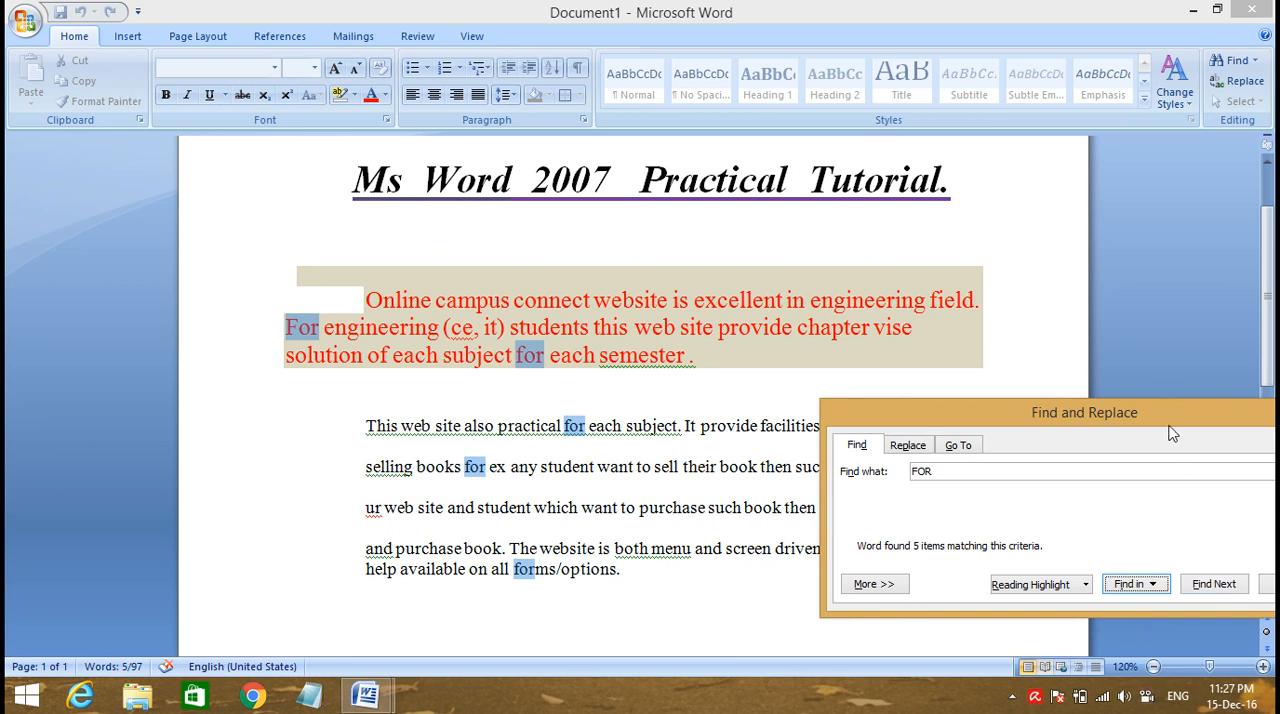
pyautogui.moveTo(1166, 424); pyautogui.dragTo(988, 378)
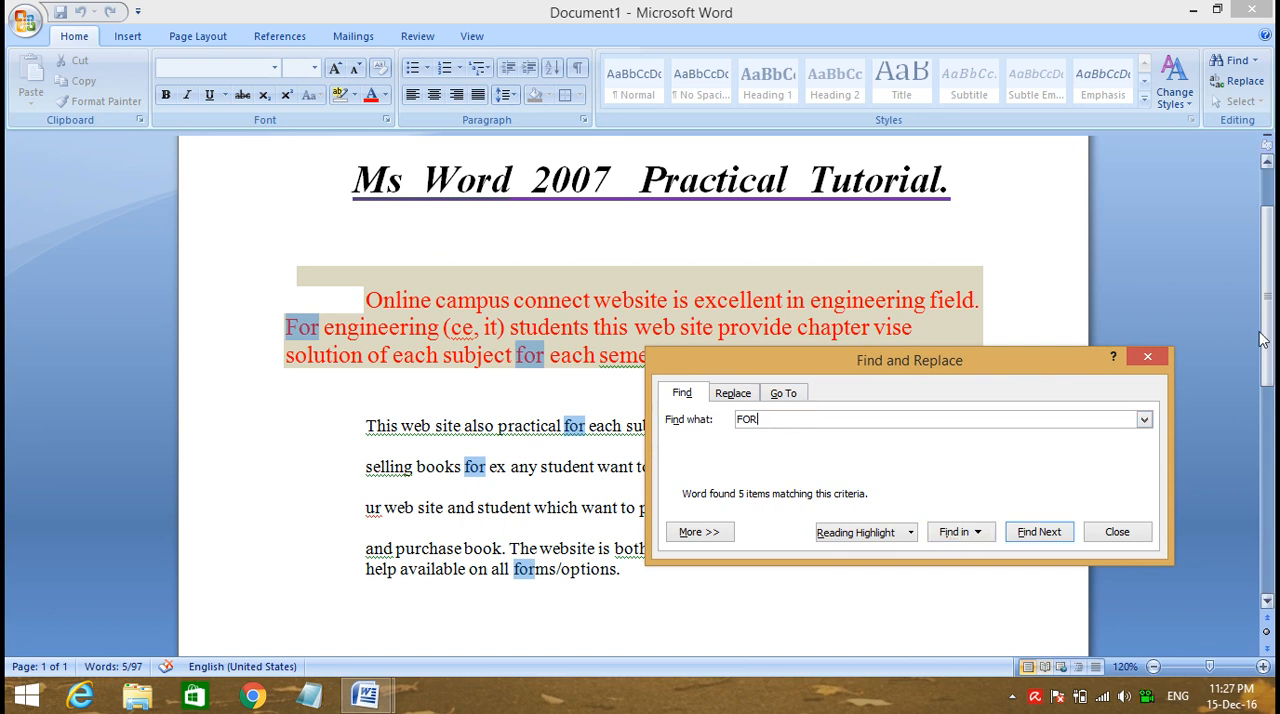
pyautogui.click(1160, 358)
# - Replace all occurrences of "FOR" with "THAN" throughout the document and close the dialog
pyautogui.click(1226, 86)
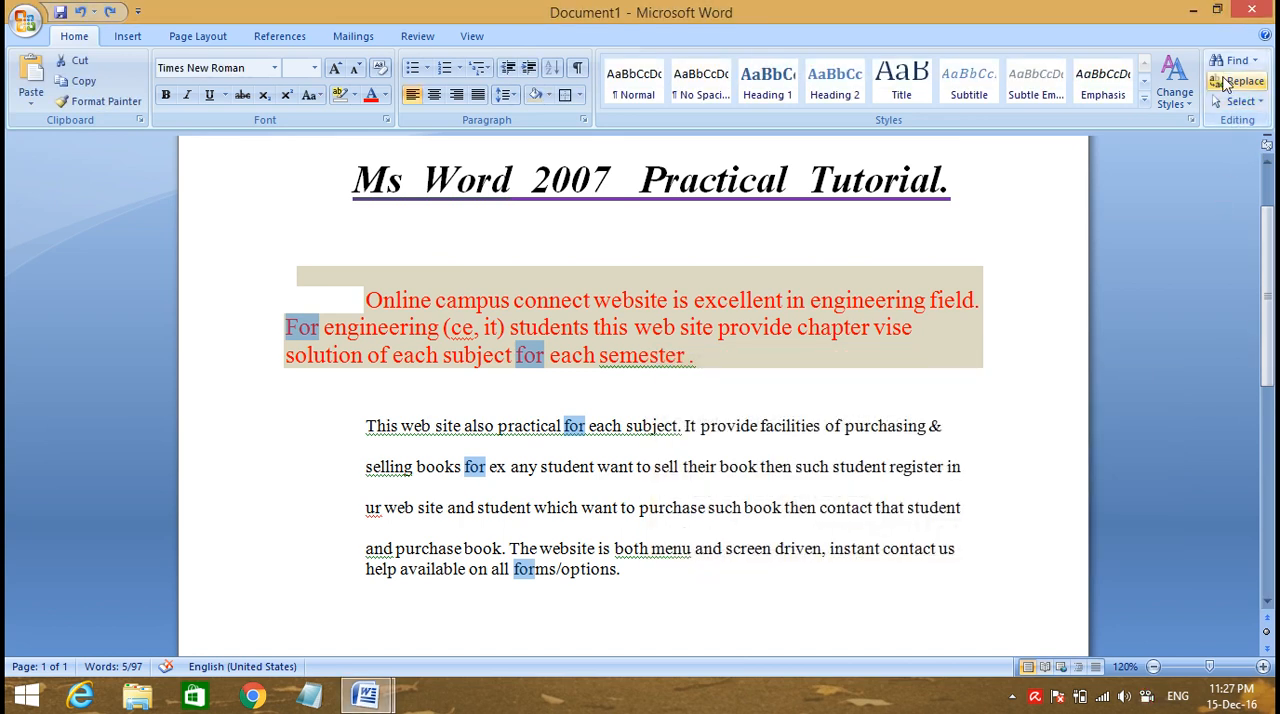
pyautogui.moveTo(645, 228); pyautogui.dragTo(1158, 275)
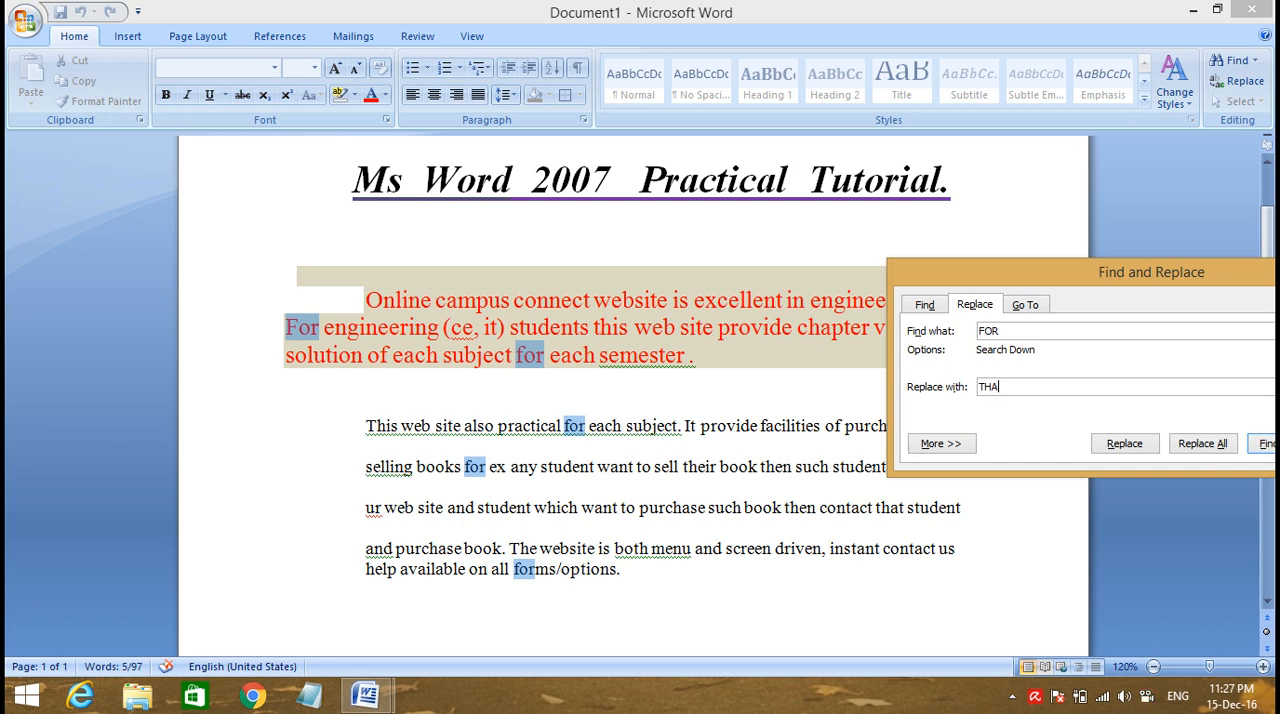
pyautogui.moveTo(1180, 280); pyautogui.dragTo(1162, 260)
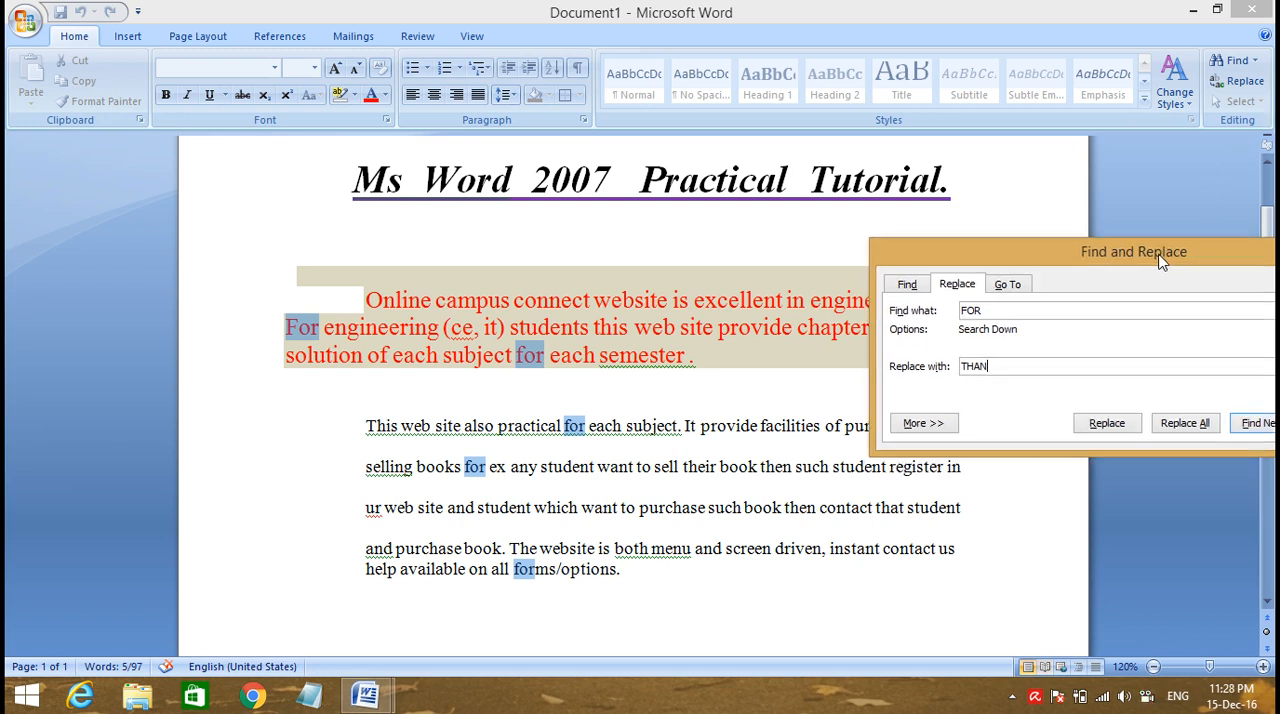
pyautogui.click(1185, 423)
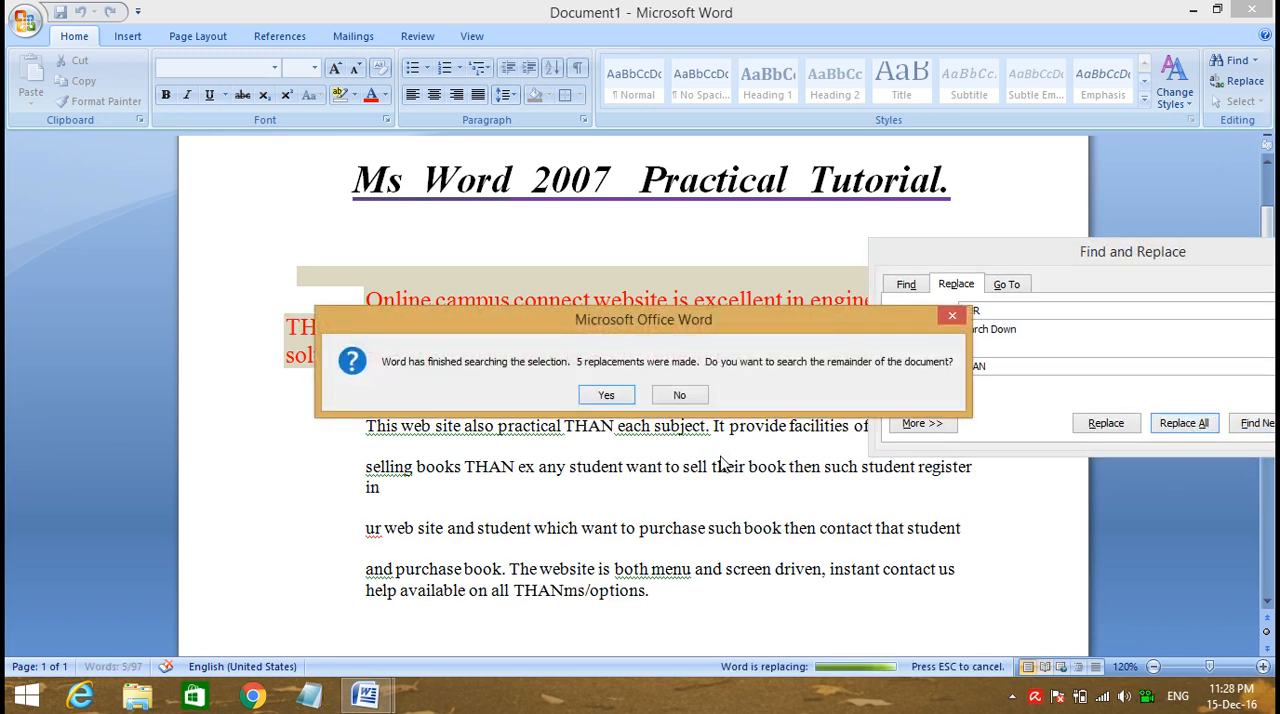
pyautogui.click(624, 398)
pyautogui.click(630, 400)
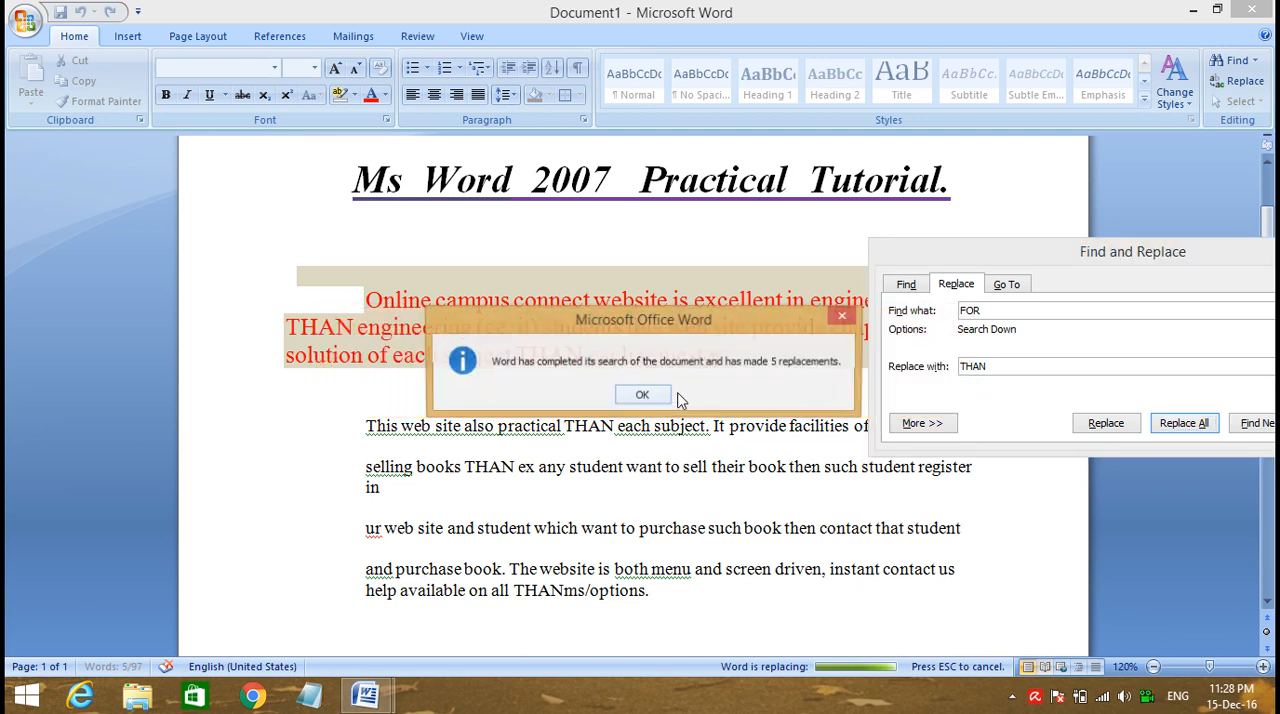
pyautogui.click(646, 396)
pyautogui.moveTo(1000, 258); pyautogui.dragTo(919, 228)
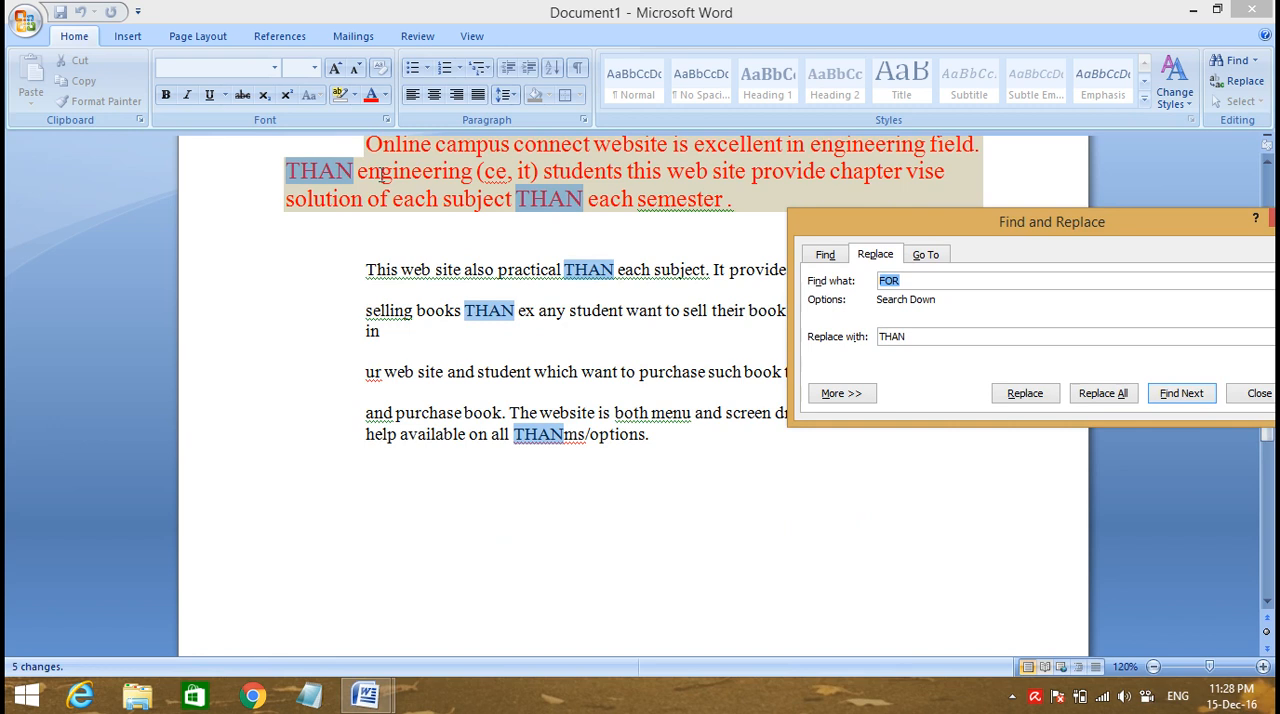
pyautogui.moveTo(1131, 246); pyautogui.dragTo(967, 246)
pyautogui.click(1104, 395)
# - Undo the replacement of "FOR" with "THAN" and clear the selection
pyautogui.scroll(3, 940, 498)
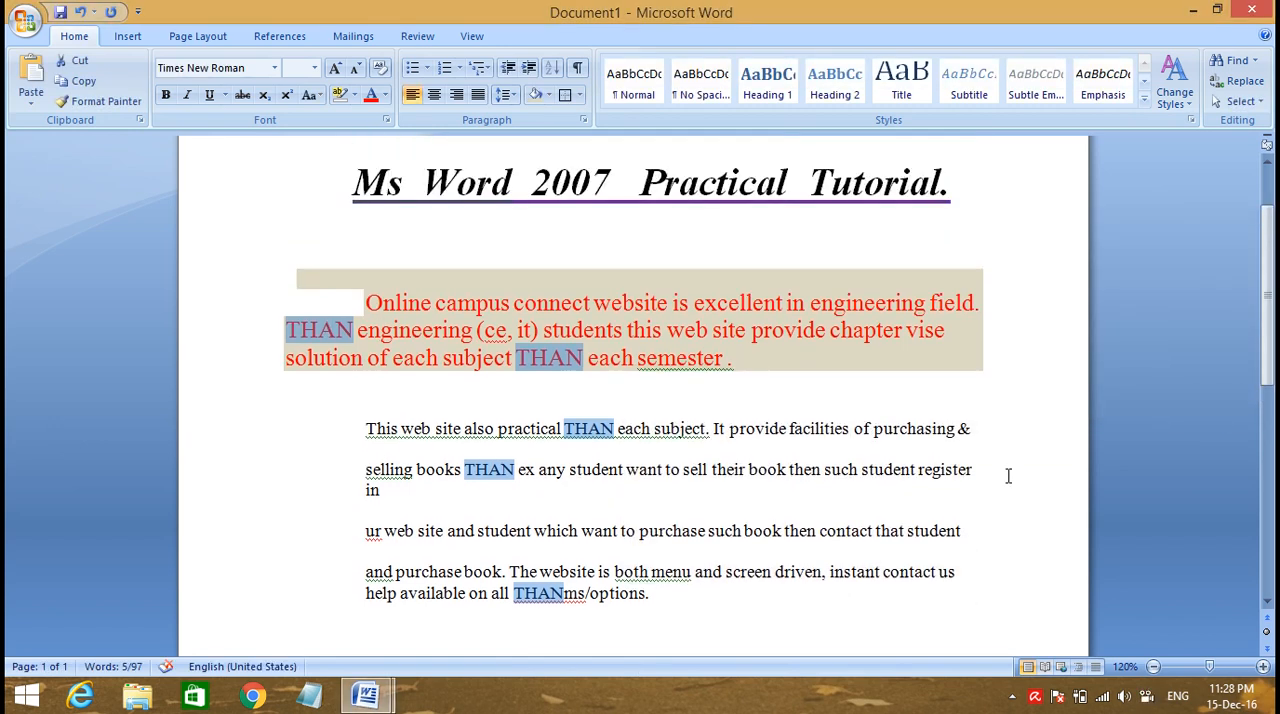
pyautogui.hotkey('ctrl', 'z')
pyautogui.click(1008, 469)
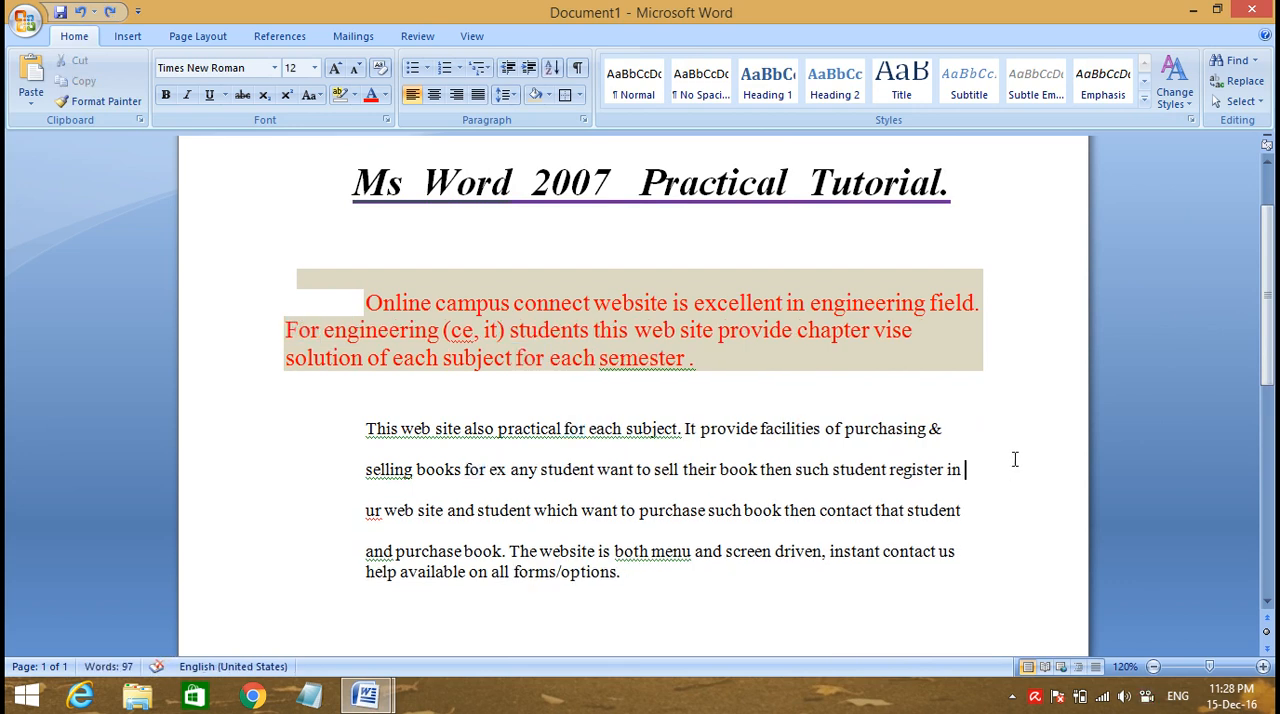
# - Browse the built-in cover page designs, from Alphabet to Transcend, without inserting one
pyautogui.scroll(2, 1003, 446)
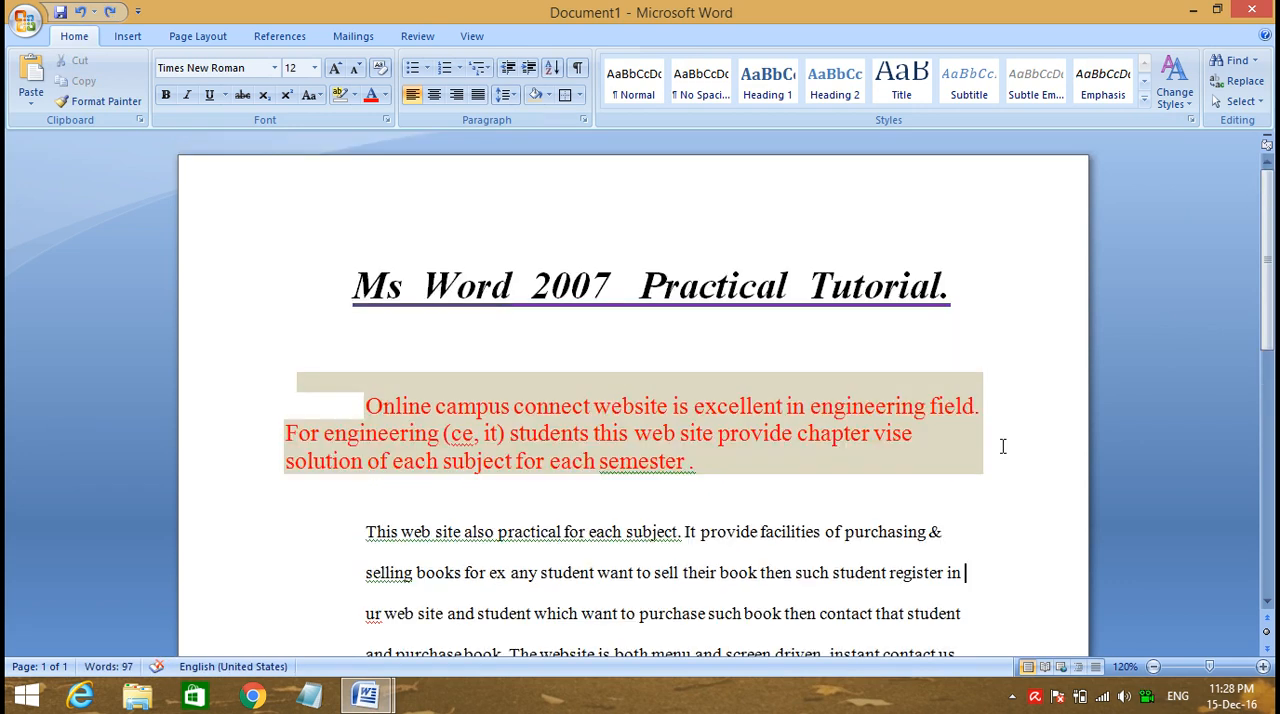
pyautogui.click(127, 40)
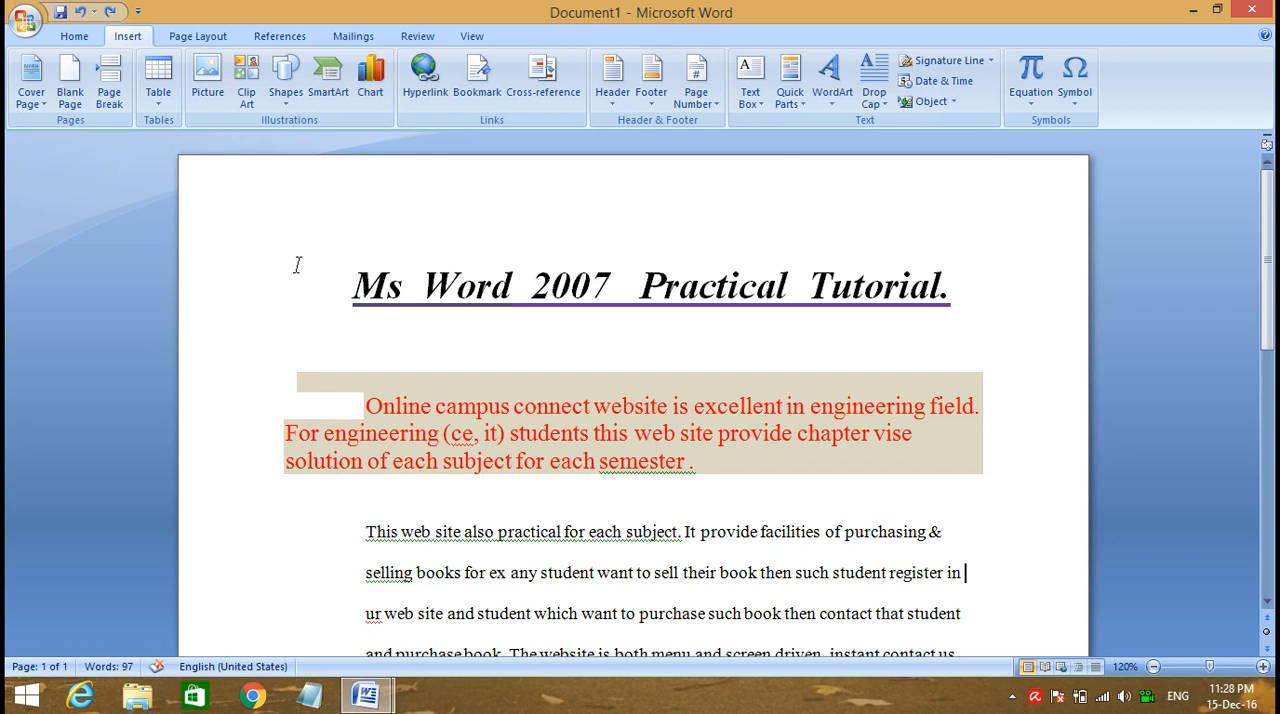
pyautogui.click(274, 229)
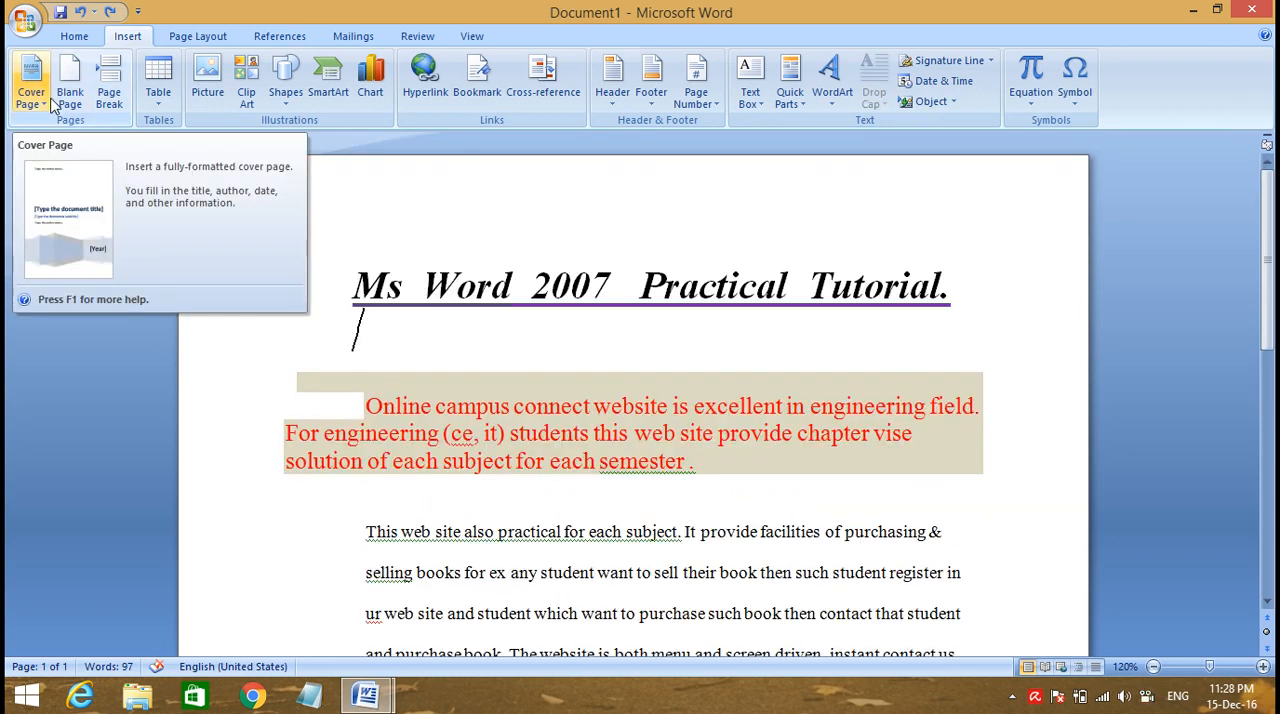
pyautogui.click(281, 283)
pyautogui.scroll(-5, 284, 283)
pyautogui.scroll(5, 290, 281)
pyautogui.click(42, 103)
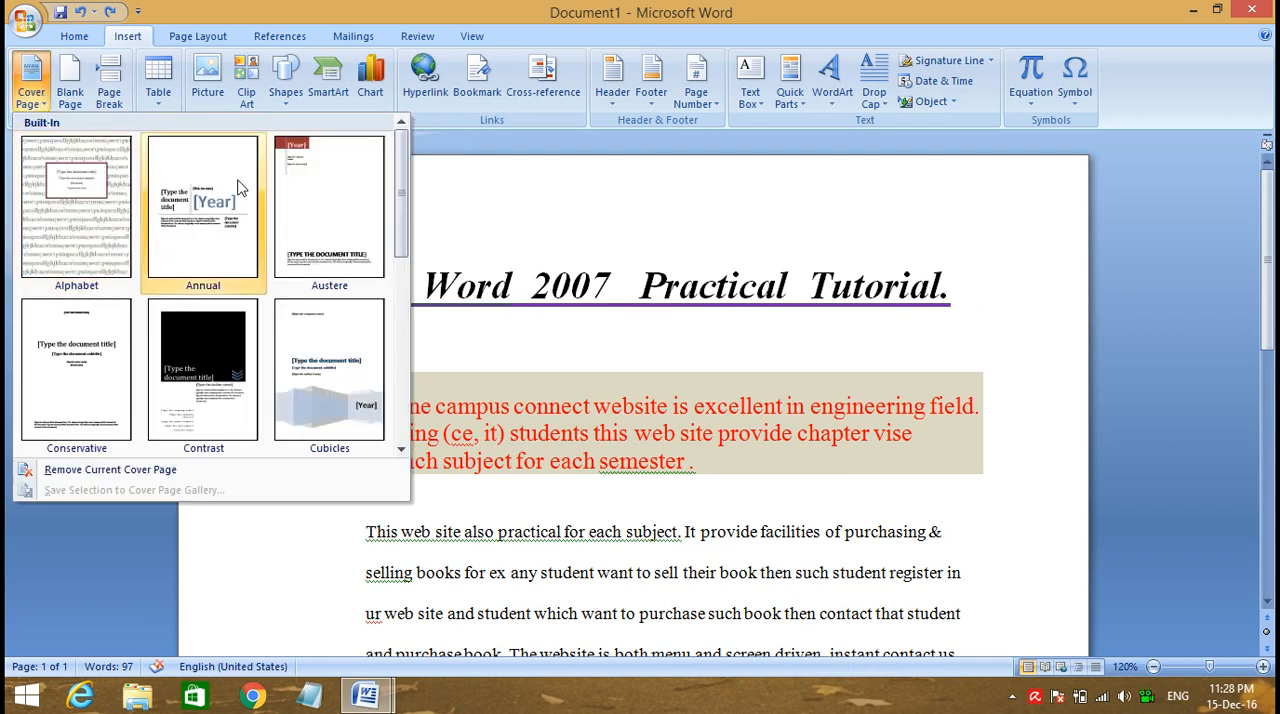
pyautogui.scroll(-3, 260, 183)
pyautogui.scroll(3, 237, 385)
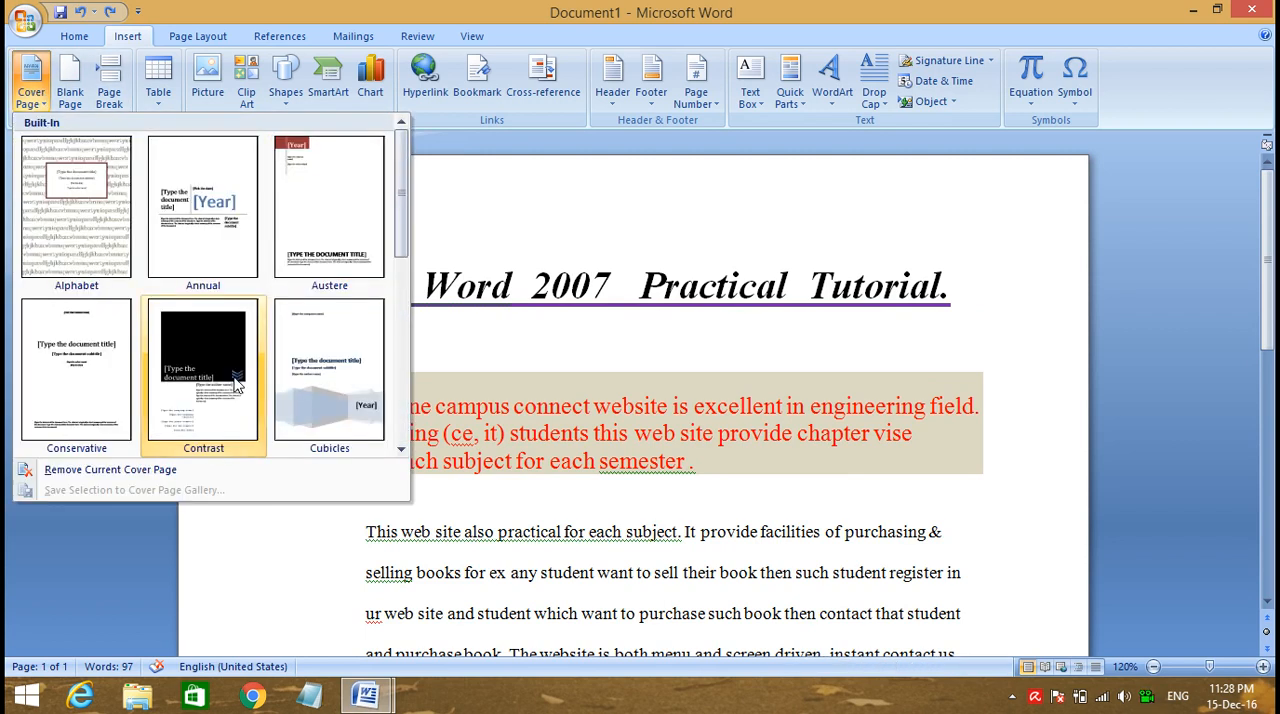
pyautogui.scroll(-3, 100, 210)
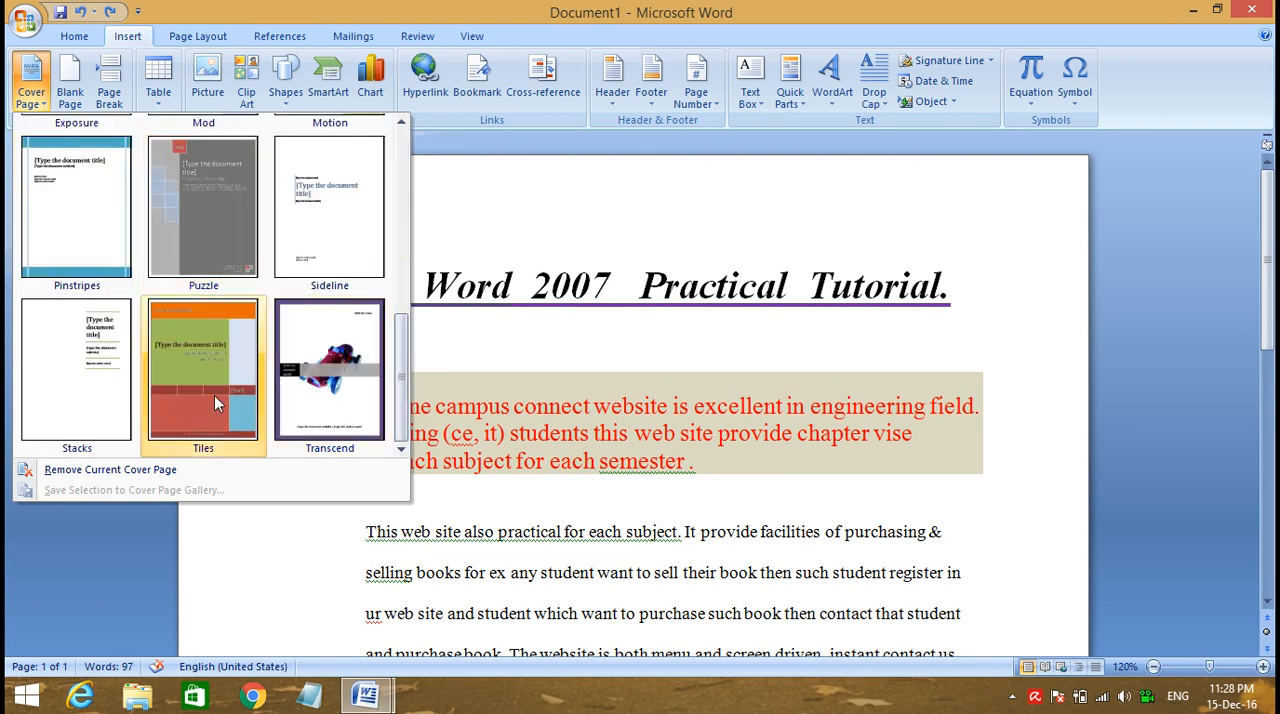
pyautogui.click(556, 217)
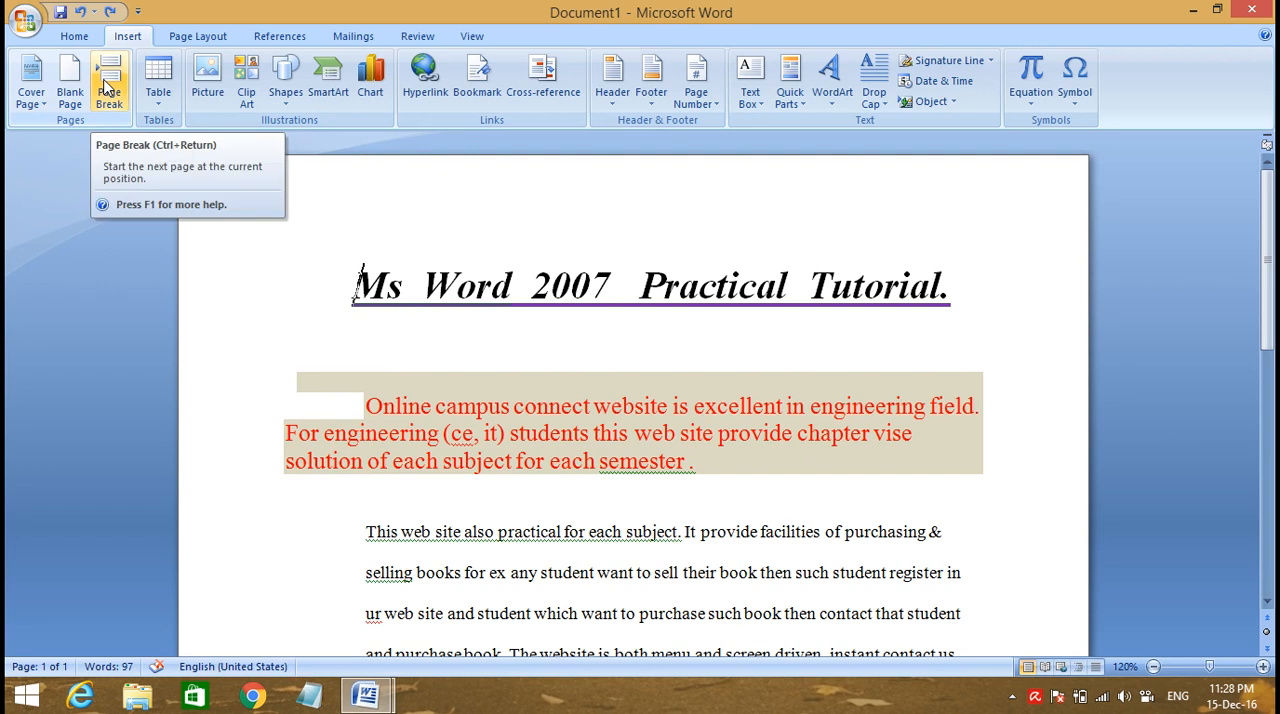
# - Insert a page break on the blank line above the "This web site also practical" paragraph, check the split, and remove the break
pyautogui.scroll(-2, 370, 452)
pyautogui.click(387, 393)
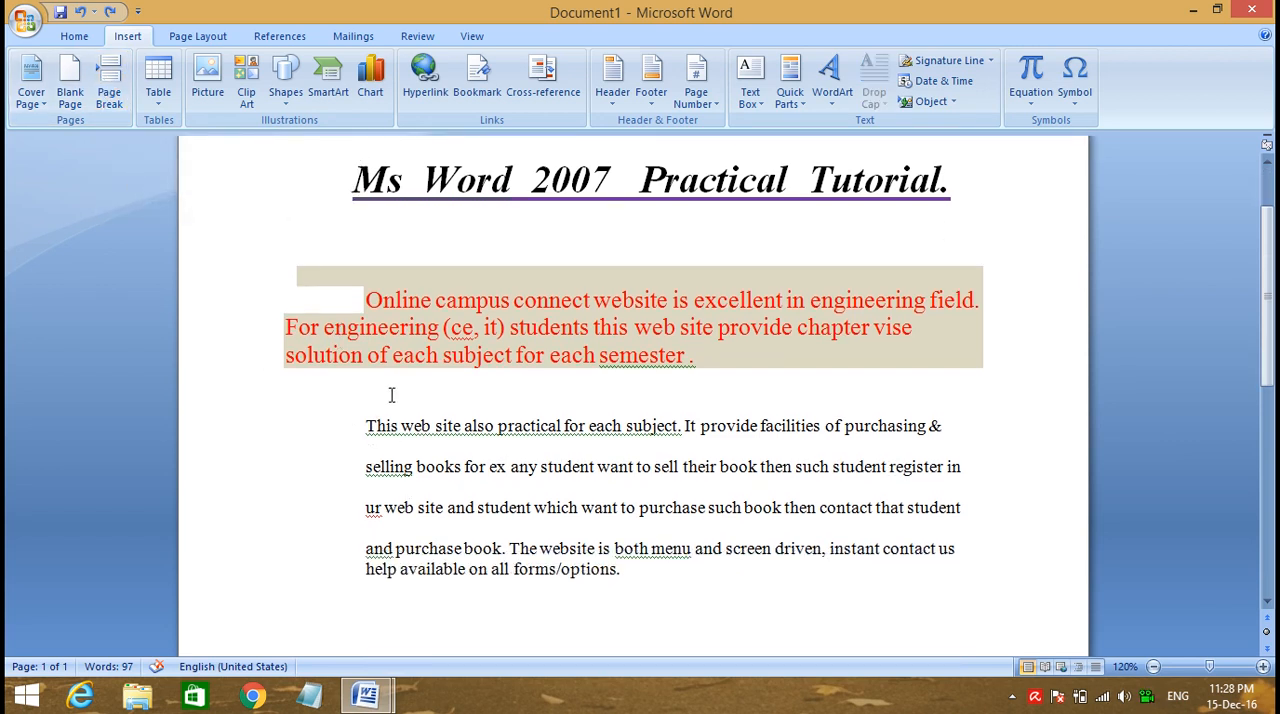
pyautogui.click(109, 80)
pyautogui.scroll(15, 467, 378)
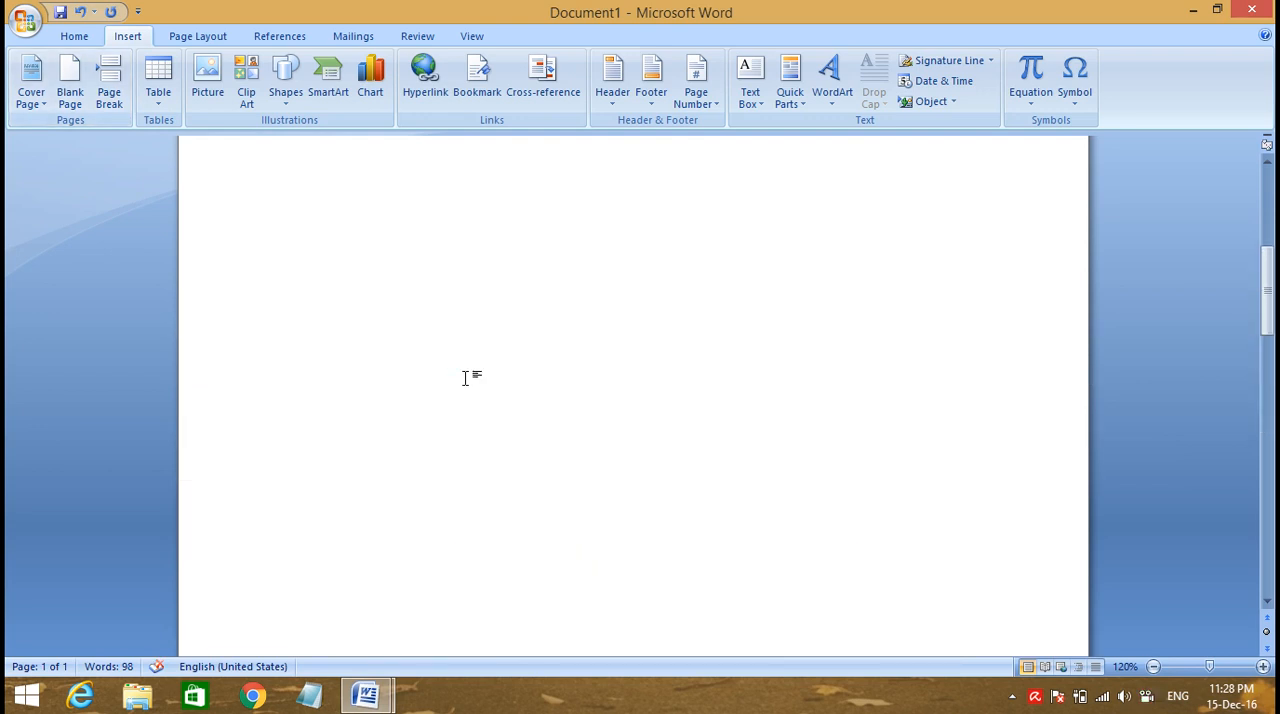
pyautogui.scroll(-5, 461, 376)
pyautogui.scroll(-5, 461, 376)
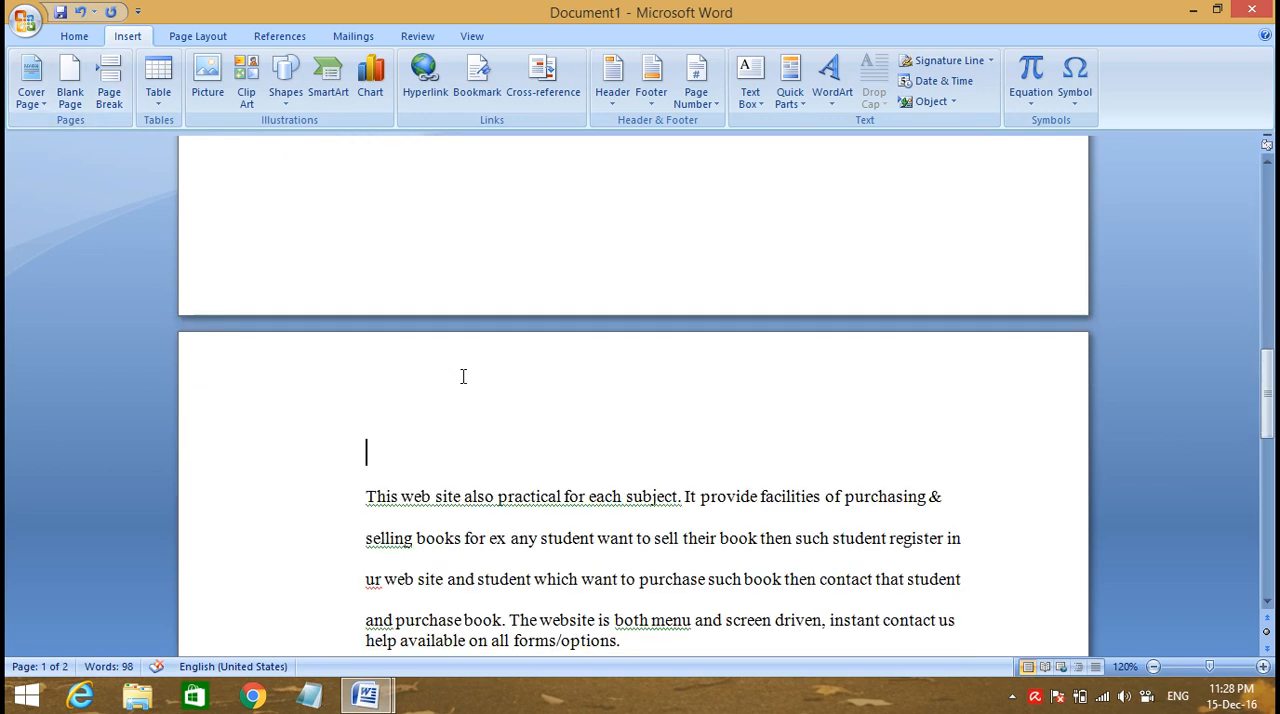
pyautogui.press('BackSpace')
pyautogui.scroll(4, 463, 377)
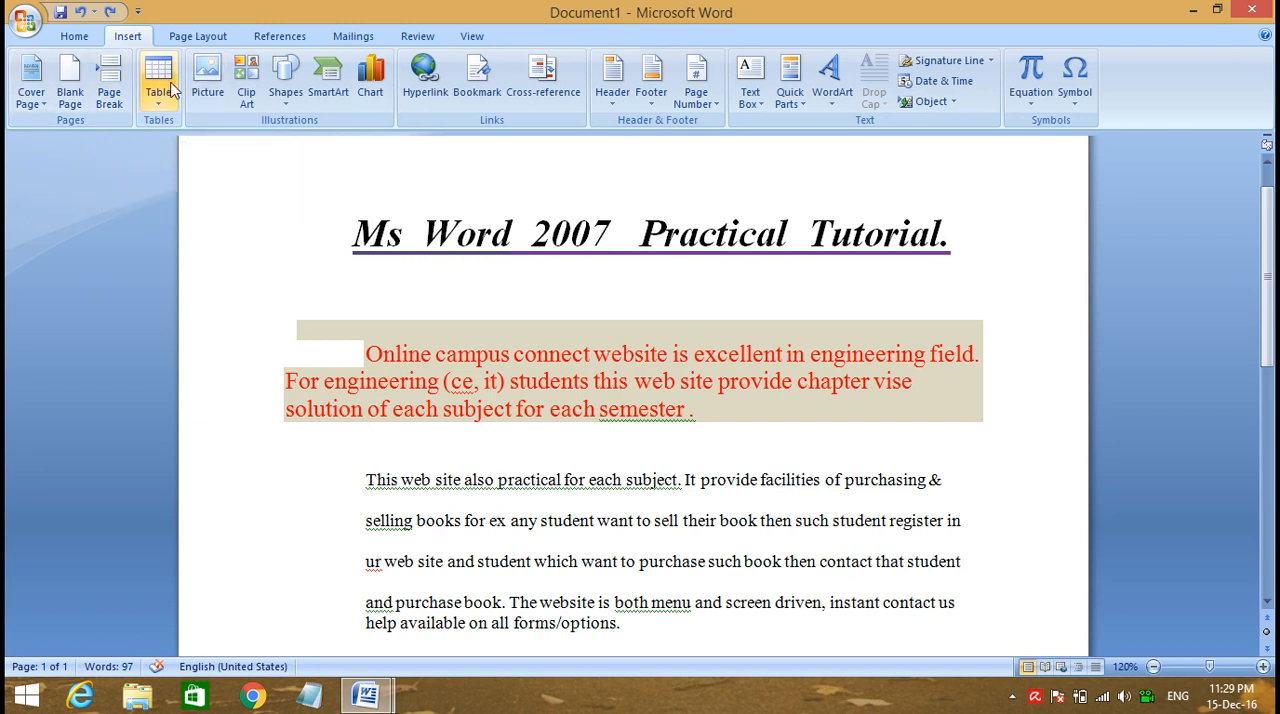
# - Add blank space below the last paragraph, after "forms/options."
pyautogui.scroll(-5, 148, 112)
pyautogui.scroll(-1, 431, 486)
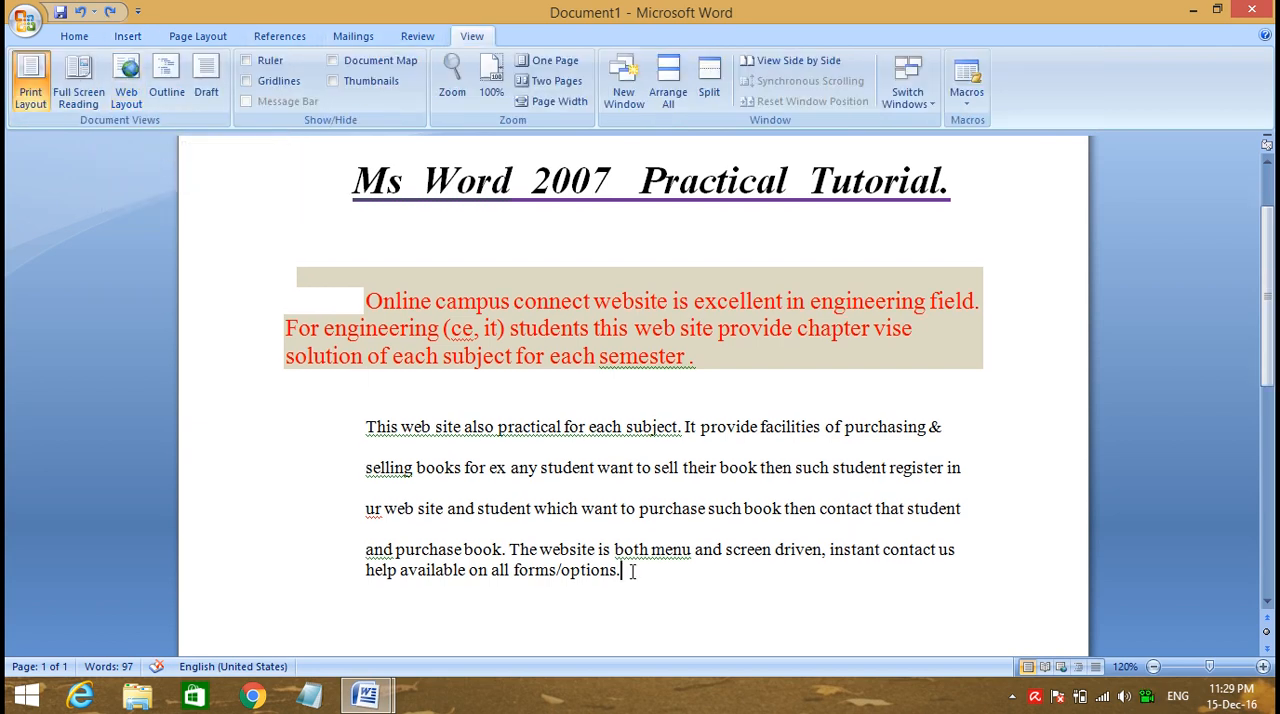
pyautogui.scroll(-4, 626, 569)
pyautogui.press('Return')
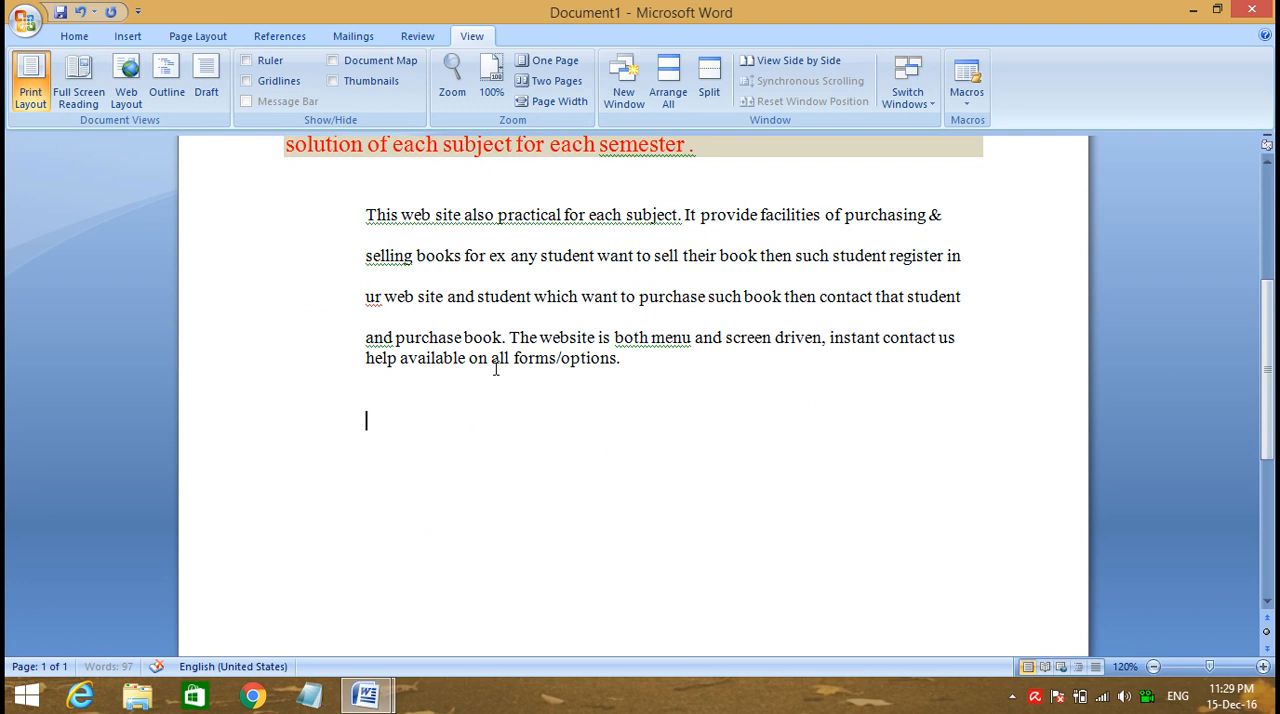
# - Insert a table with 4 columns and 3 rows below the last paragraph, and undo the insertion
pyautogui.click(127, 37)
pyautogui.click(158, 80)
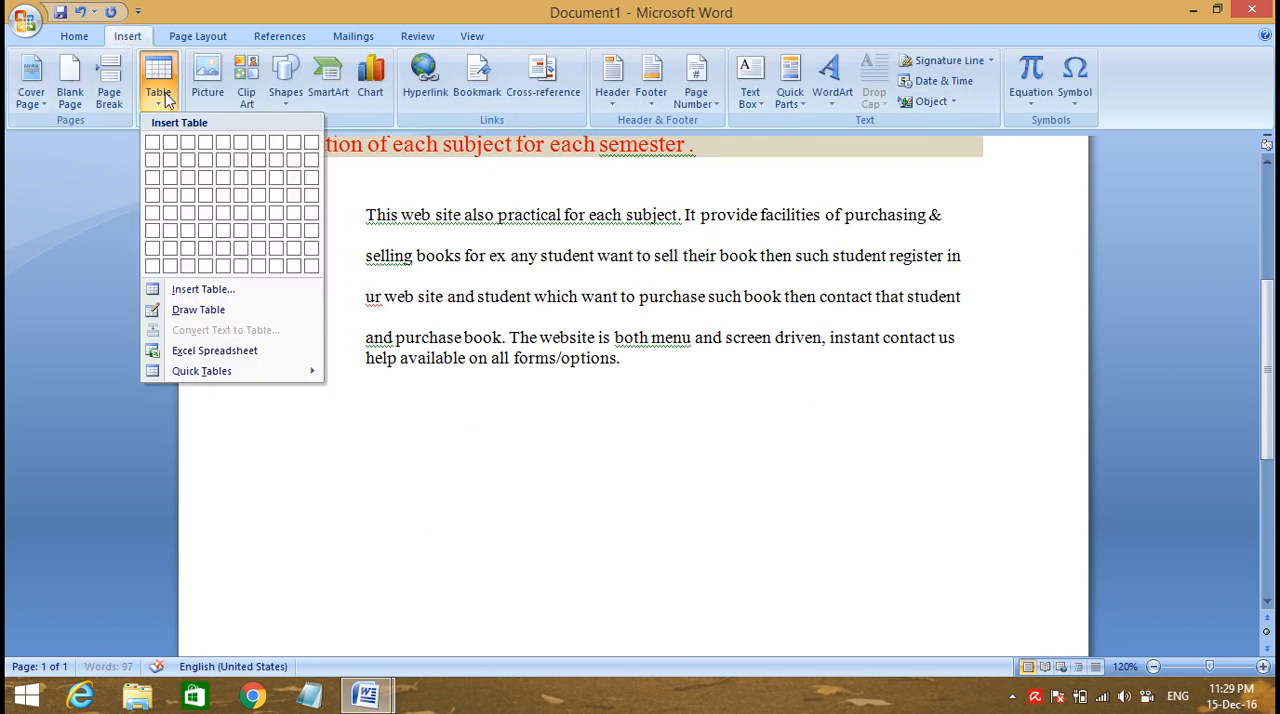
pyautogui.click(185, 290)
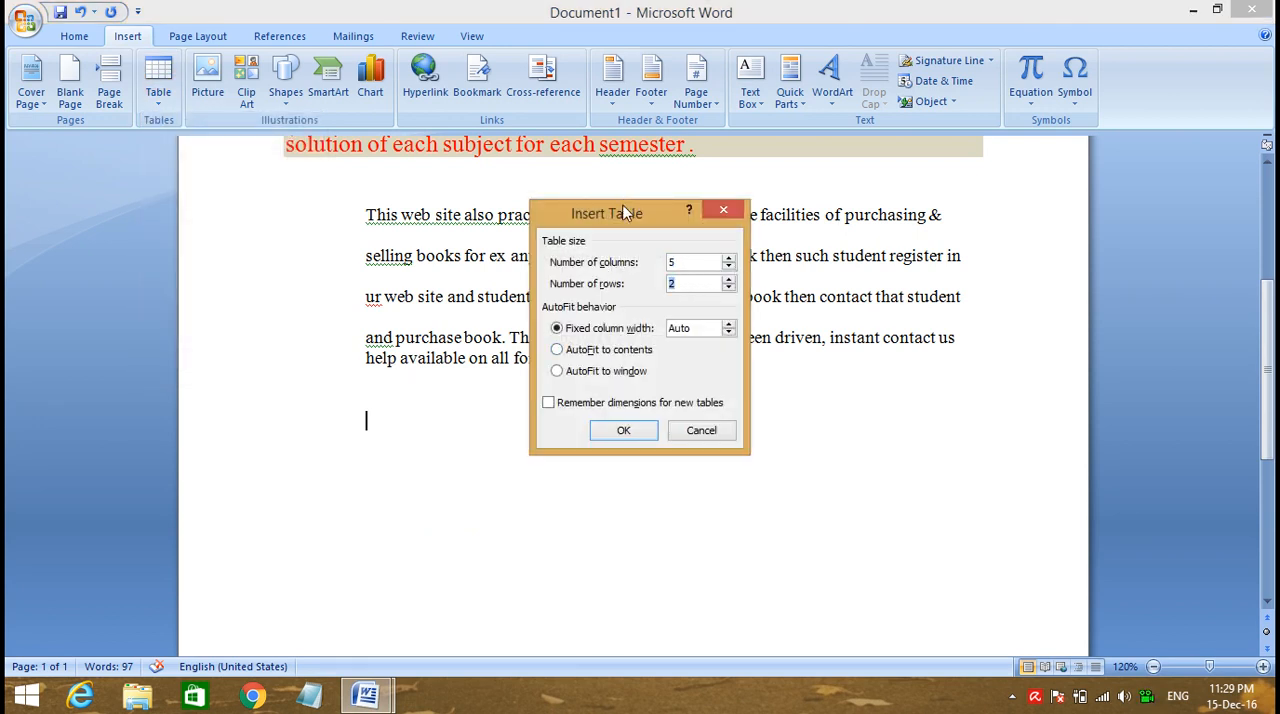
pyautogui.moveTo(624, 213); pyautogui.dragTo(677, 286)
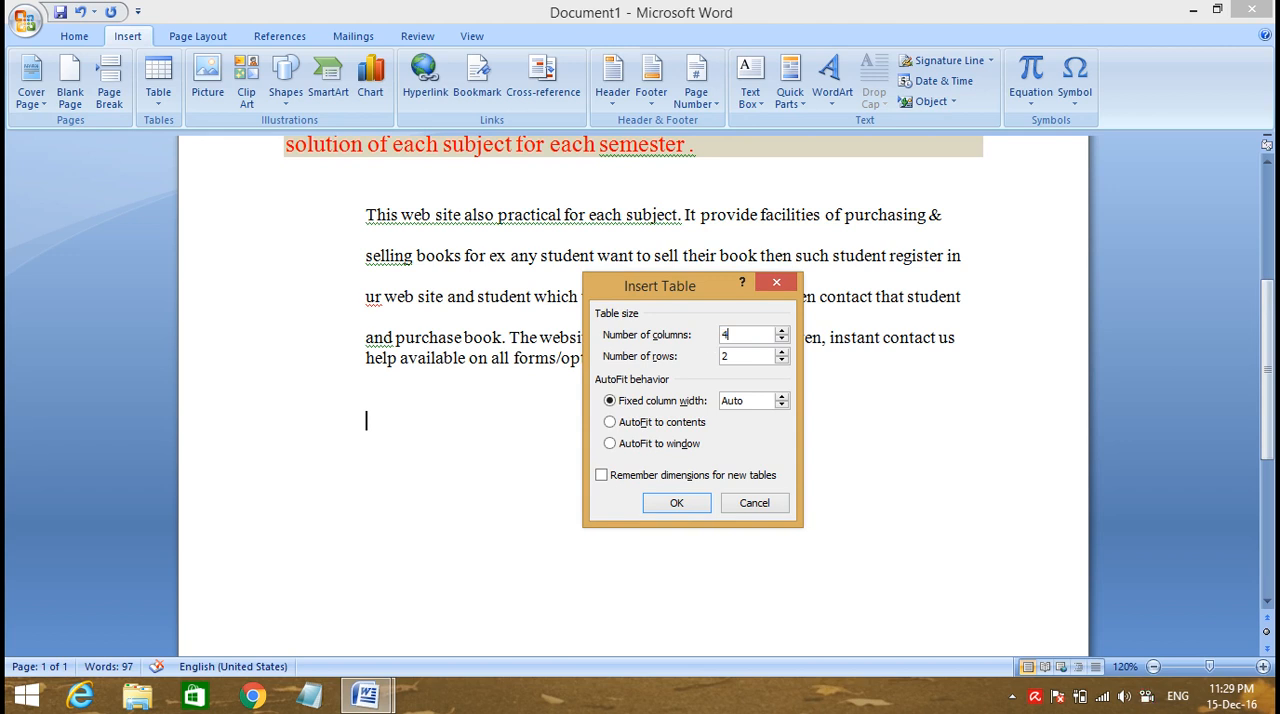
pyautogui.click(662, 502)
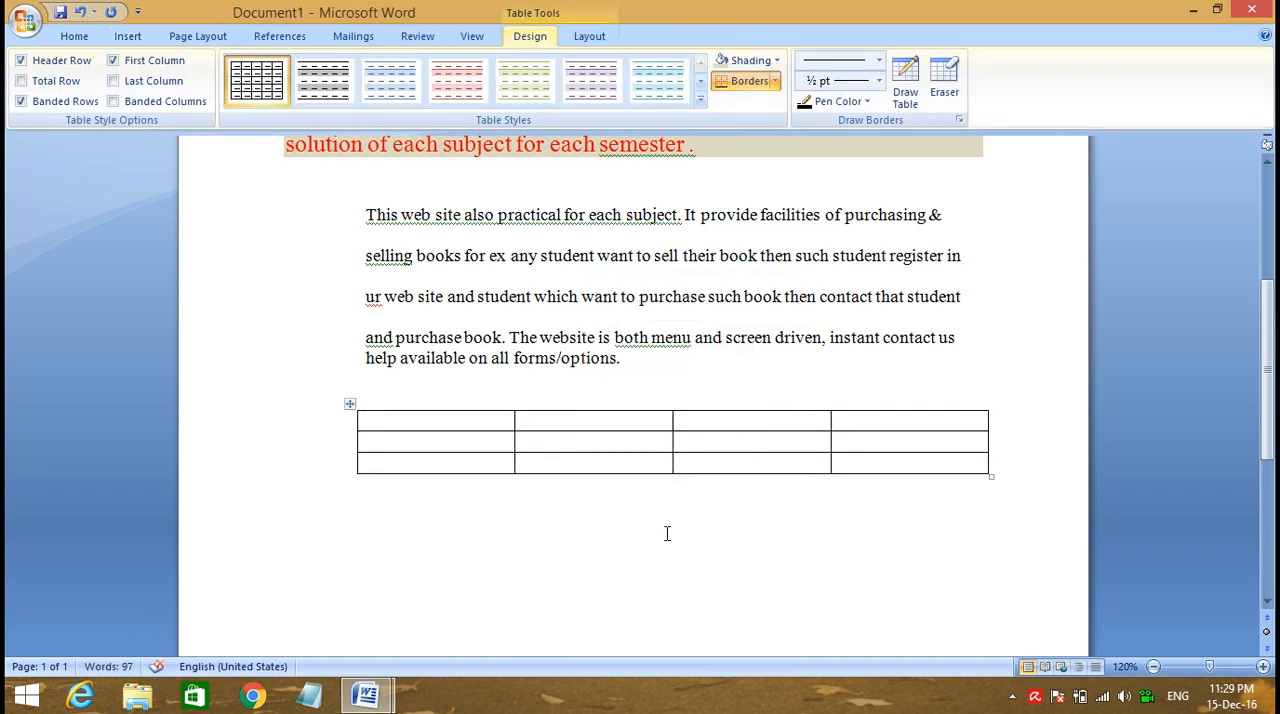
pyautogui.hotkey('ctrl', 'z')
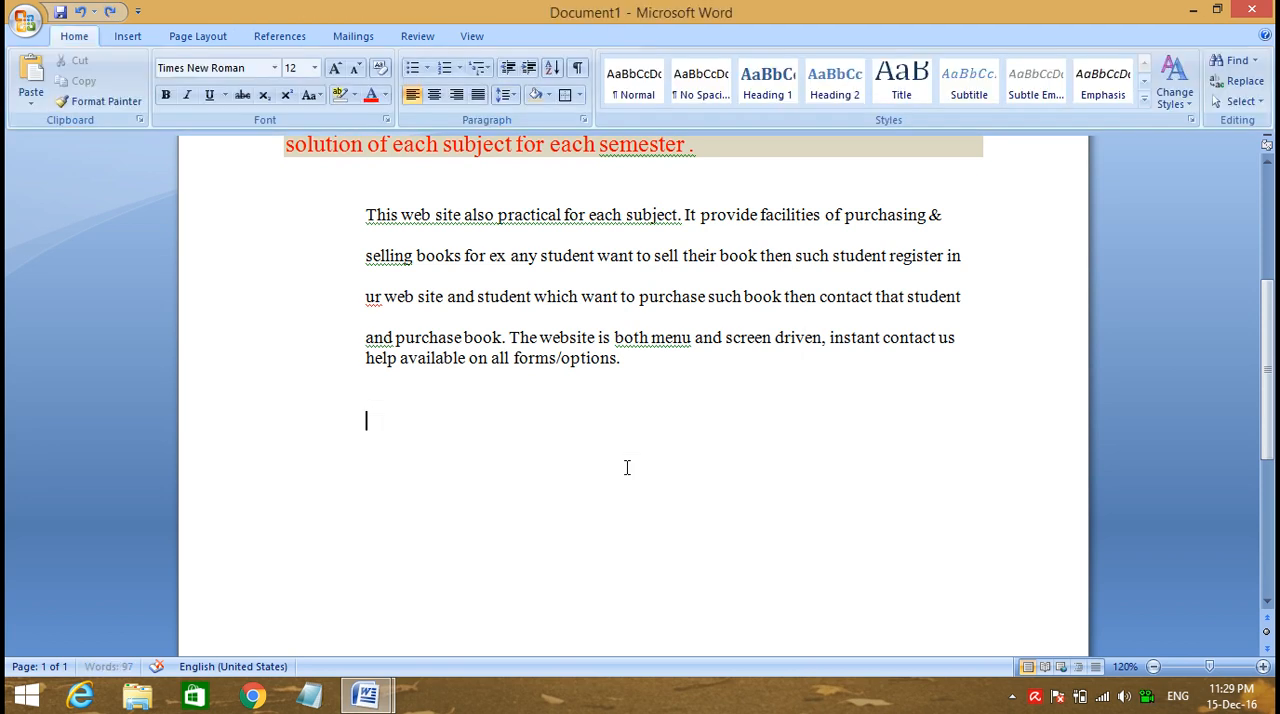
pyautogui.click(127, 36)
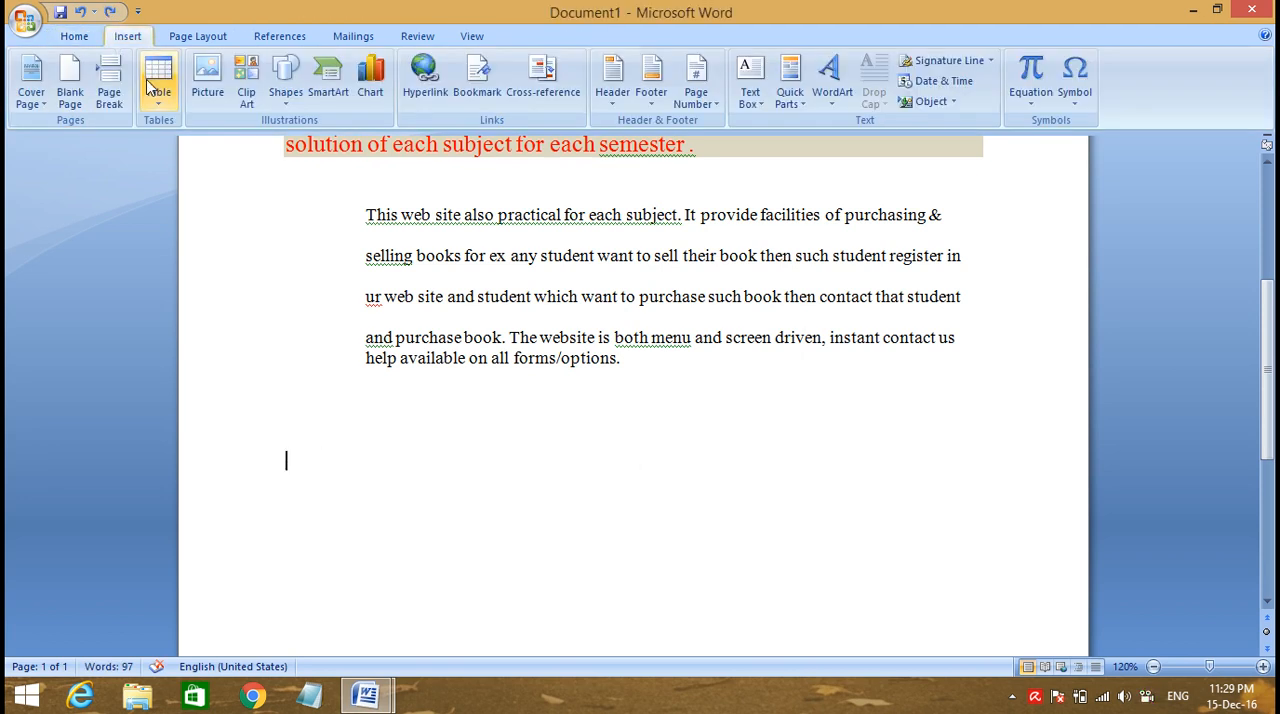
pyautogui.click(162, 100)
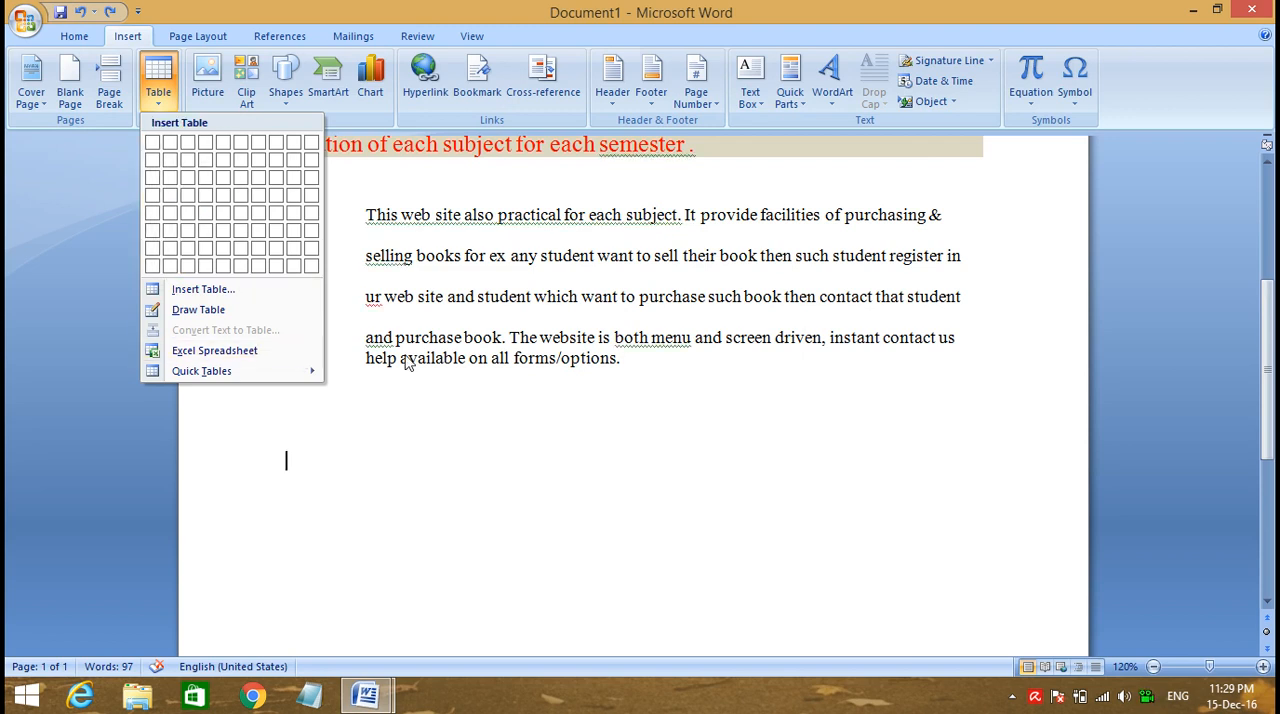
pyautogui.click(157, 75)
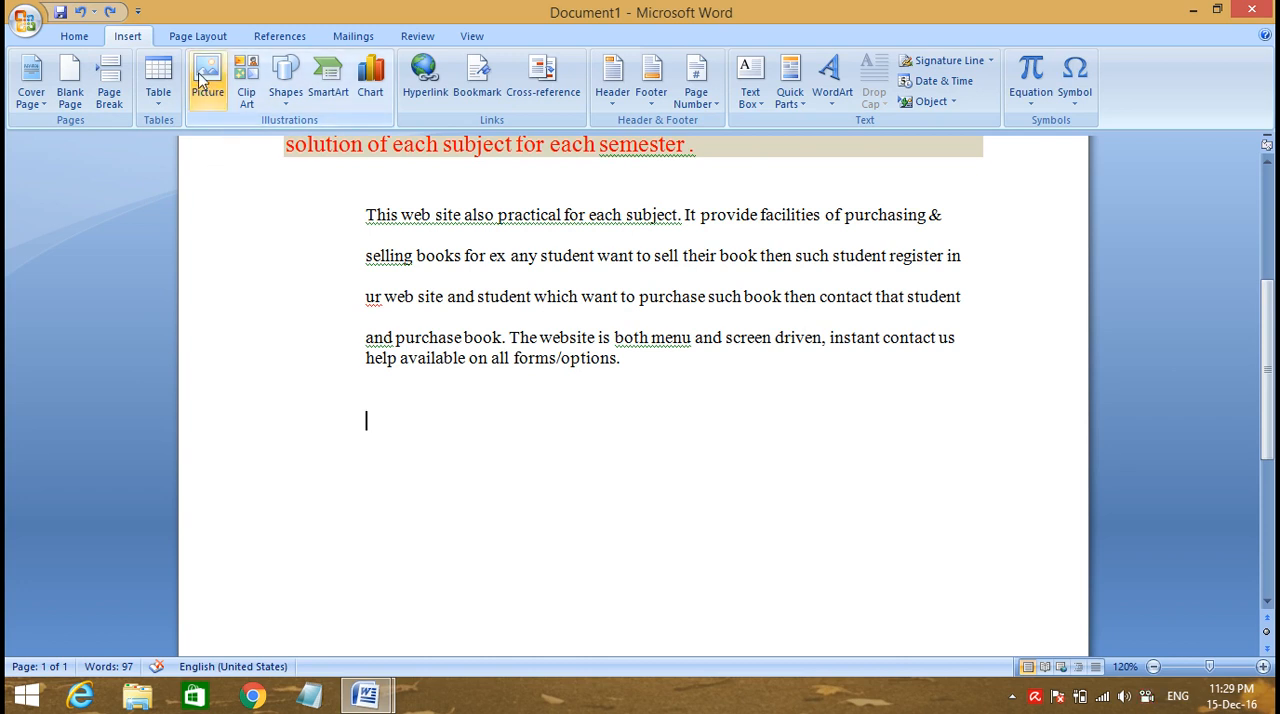
# - Insert best_wallpapers_for_laptop-wide.jpg from the Pictures folder below the text and resize it to about 2.29" high by 3.67" wide
pyautogui.click(199, 80)
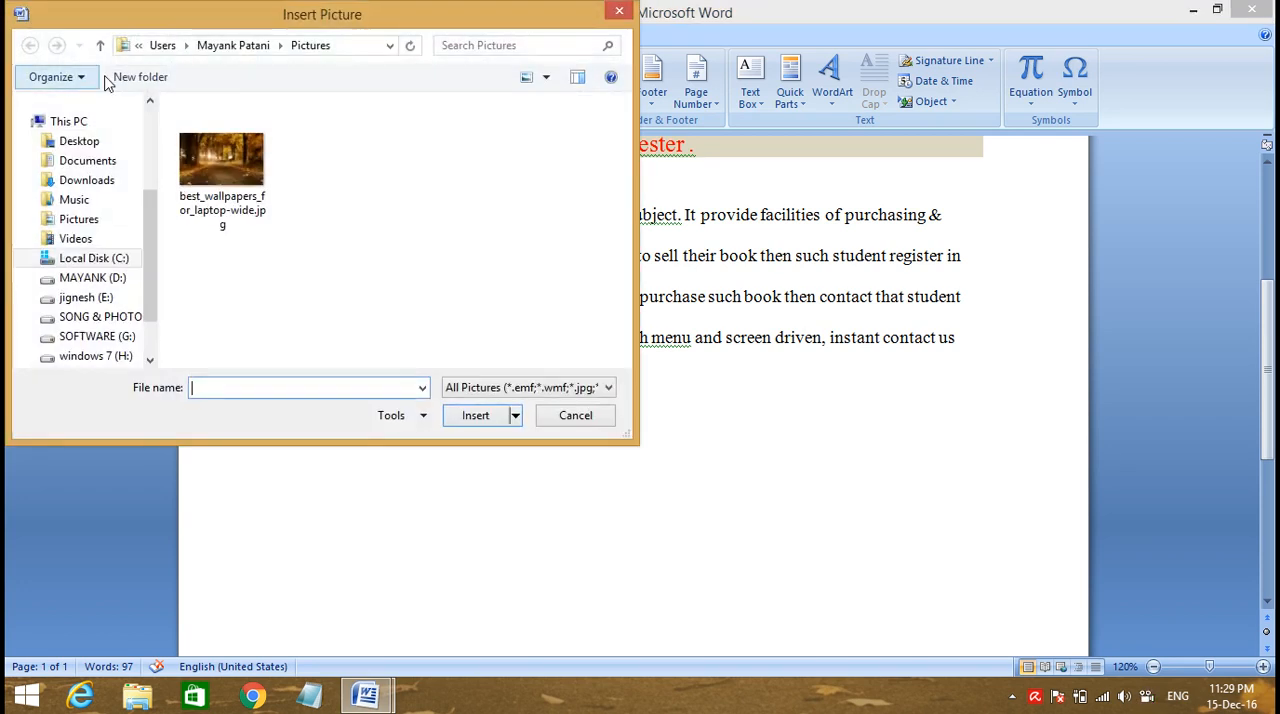
pyautogui.moveTo(149, 228); pyautogui.dragTo(142, 168)
pyautogui.doubleClick(210, 175)
pyautogui.moveTo(745, 328); pyautogui.dragTo(757, 388)
pyautogui.click(1064, 185)
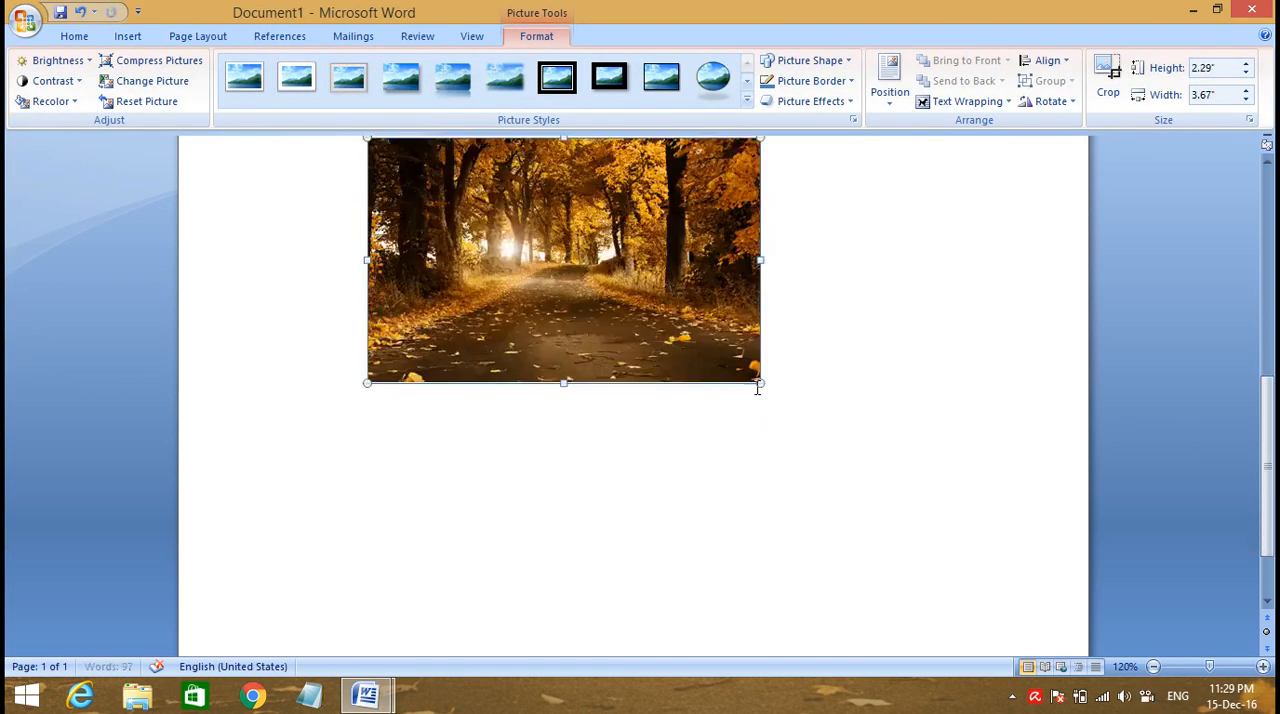
# - Shift the inserted picture slightly to the right by adding spaces in front of it on its line
pyautogui.moveTo(653, 303); pyautogui.dragTo(733, 353)
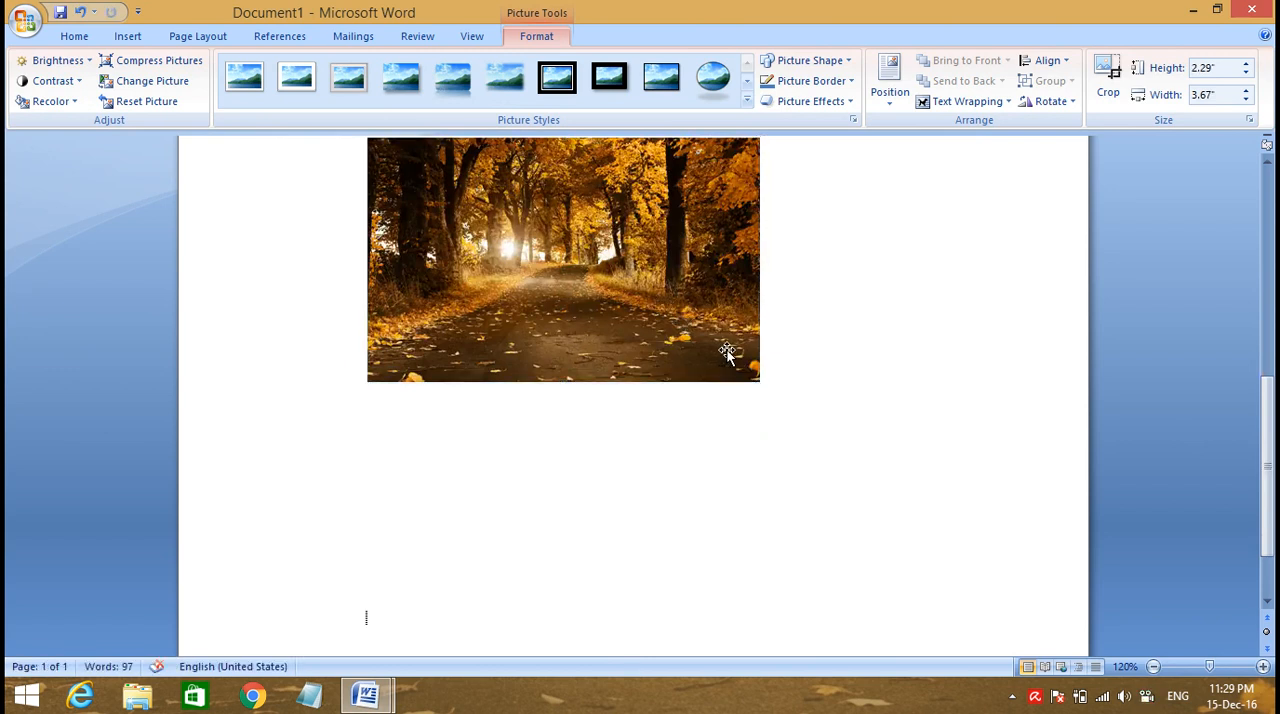
pyautogui.scroll(-3, 848, 340)
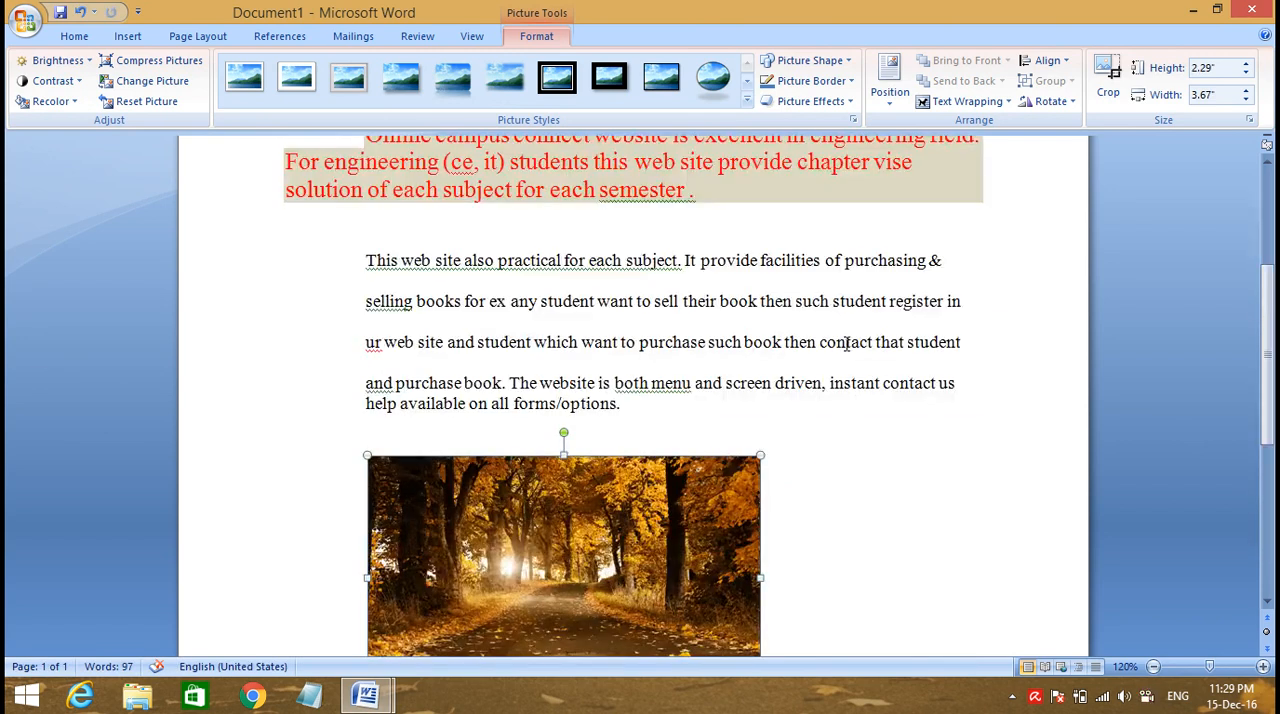
pyautogui.click(365, 567)
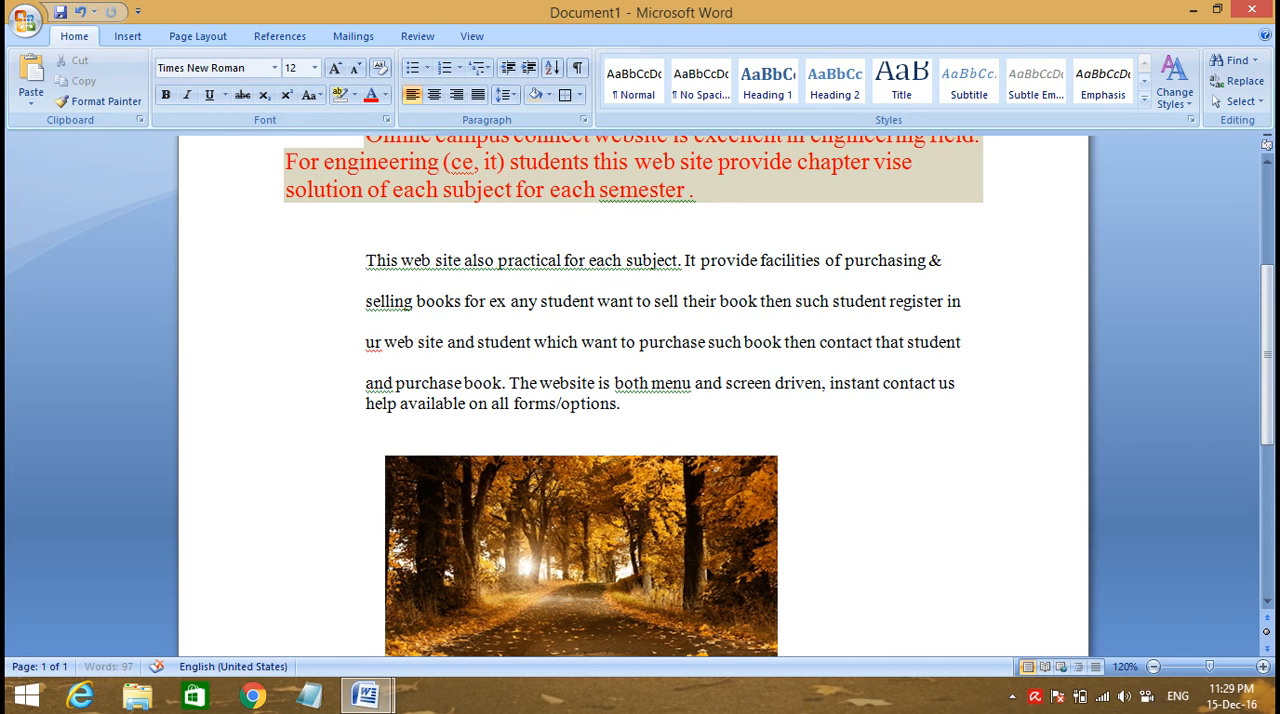
pyautogui.click(621, 553)
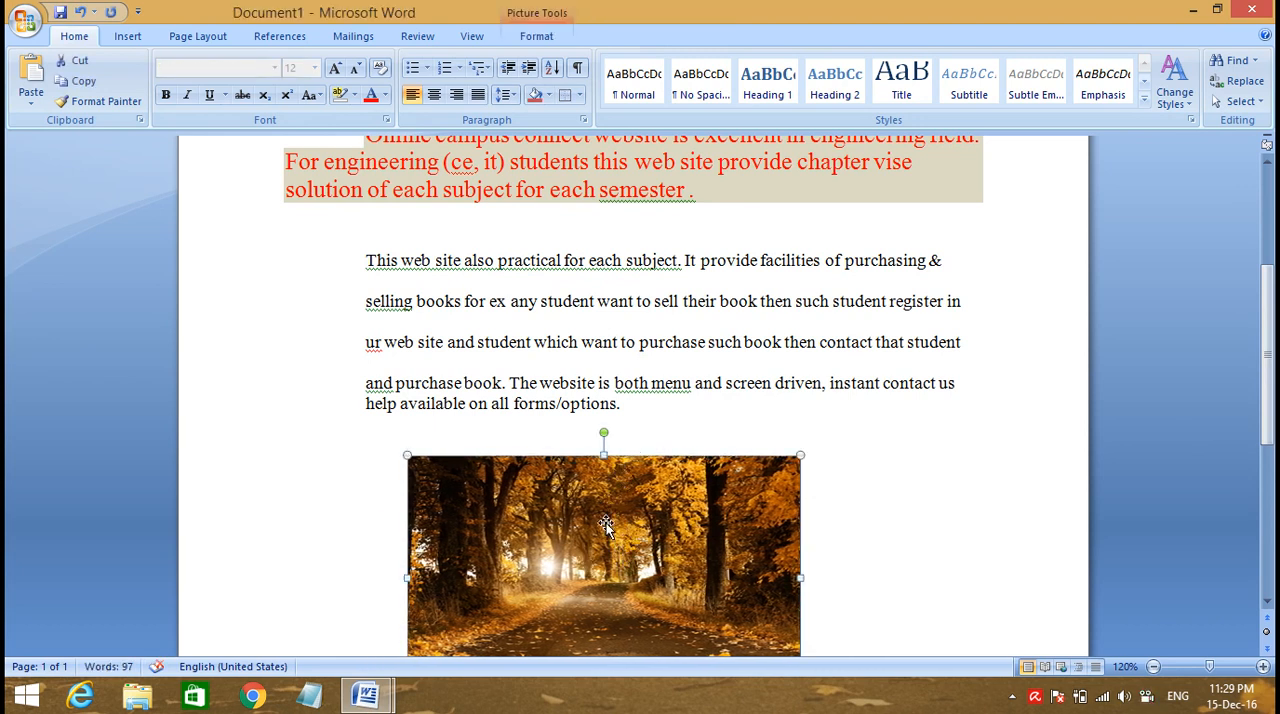
# - Try the black oval and black double-frame styles on the picture, and apply the soft-edged rectangle style
pyautogui.doubleClick(607, 543)
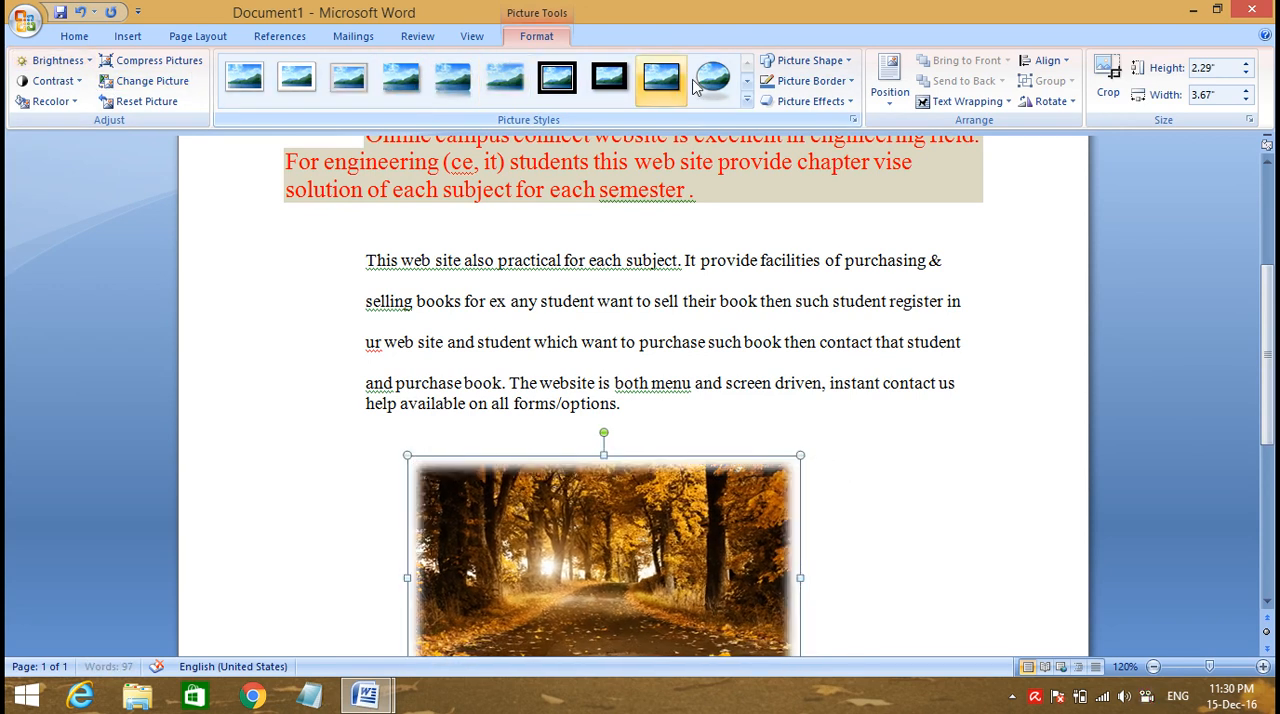
pyautogui.click(727, 86)
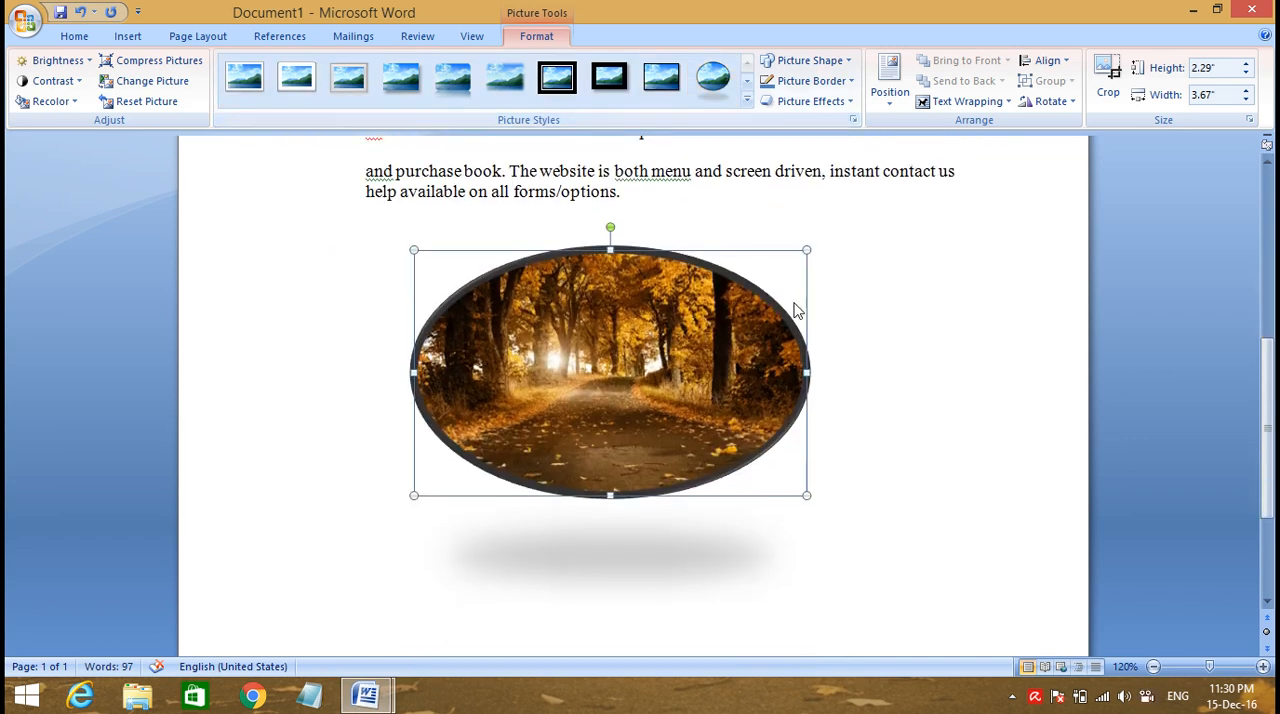
pyautogui.click(563, 95)
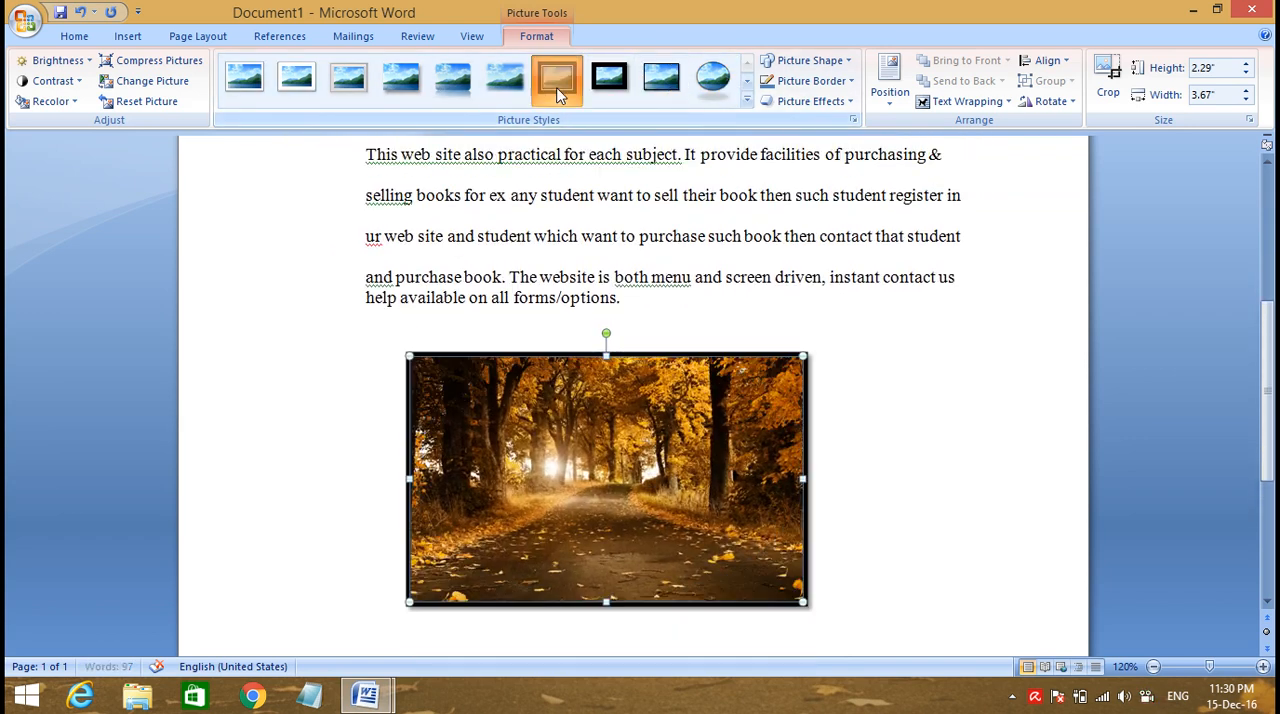
pyautogui.click(524, 90)
# - Draw a down block arrow about 1.07" high and 0.53" wide to the right of the picture, and delete it
pyautogui.click(127, 36)
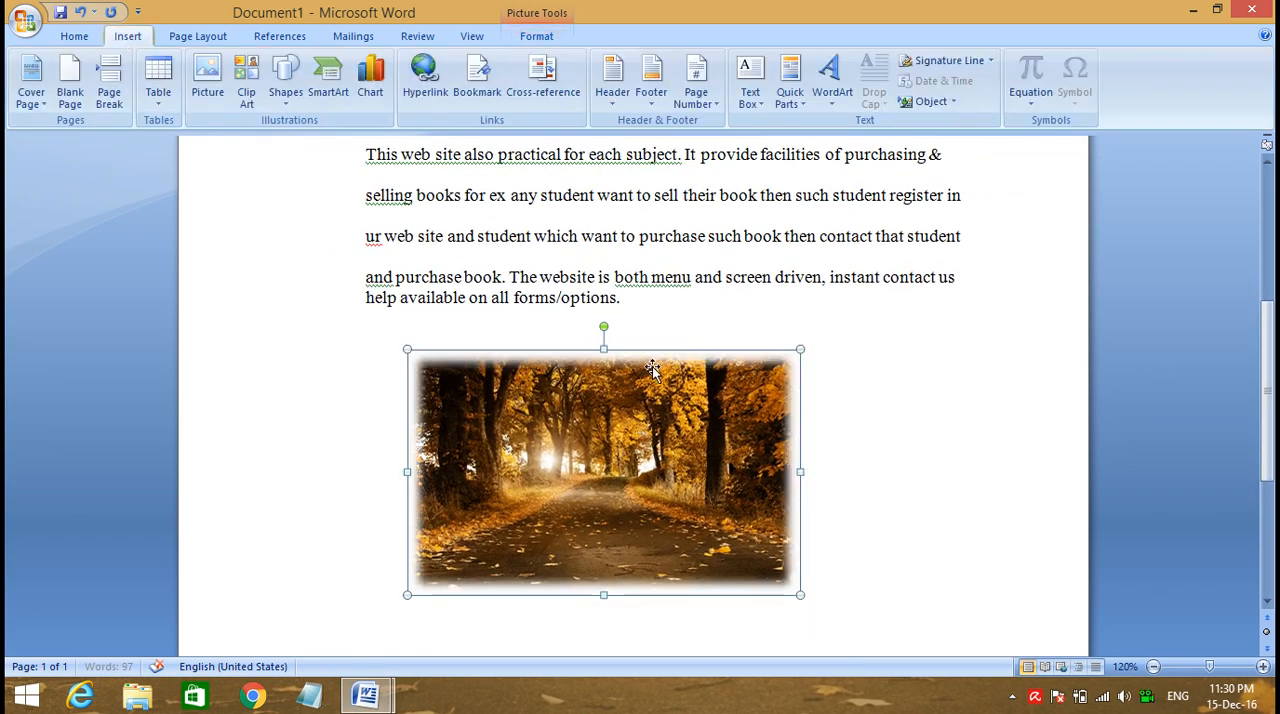
pyautogui.scroll(2, 789, 321)
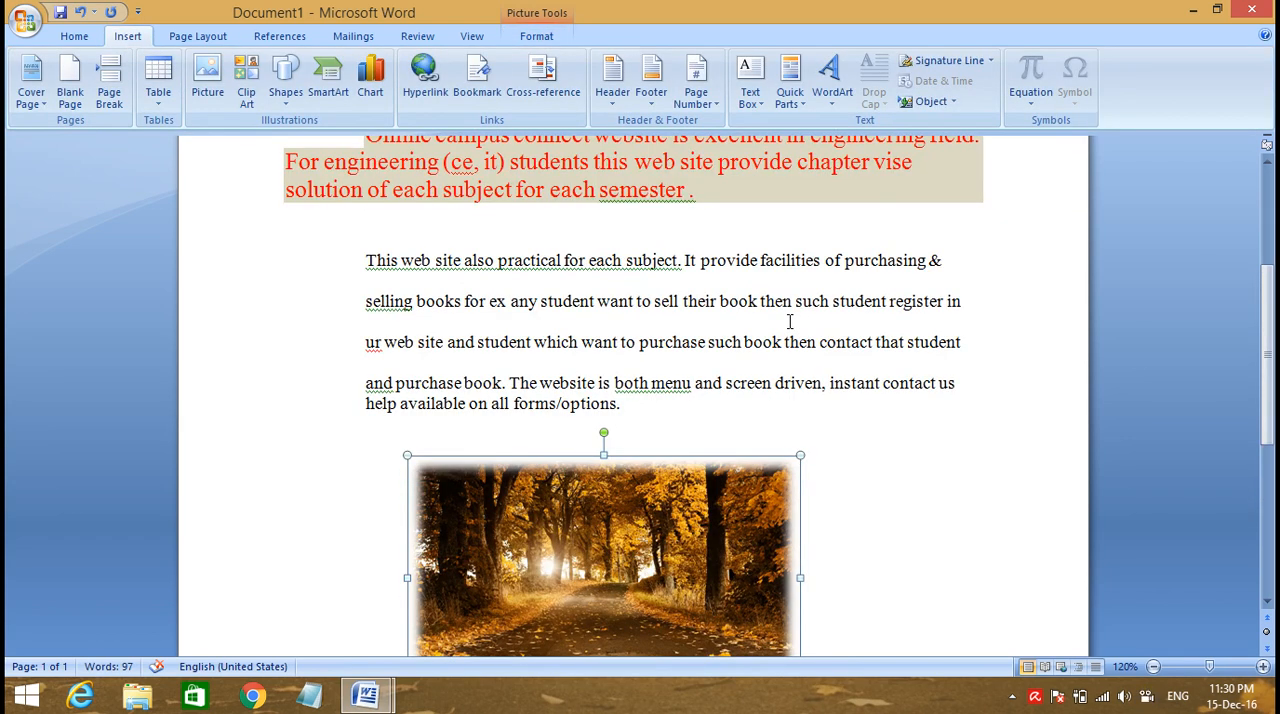
pyautogui.click(285, 108)
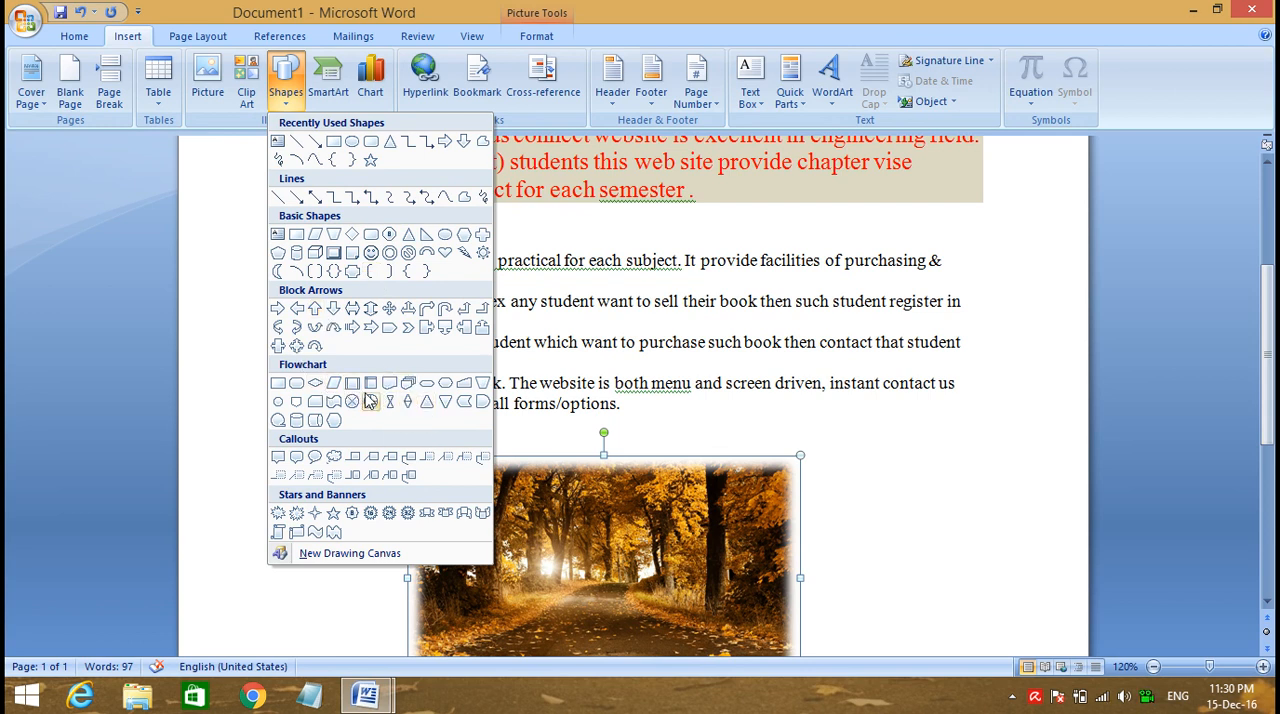
pyautogui.click(337, 312)
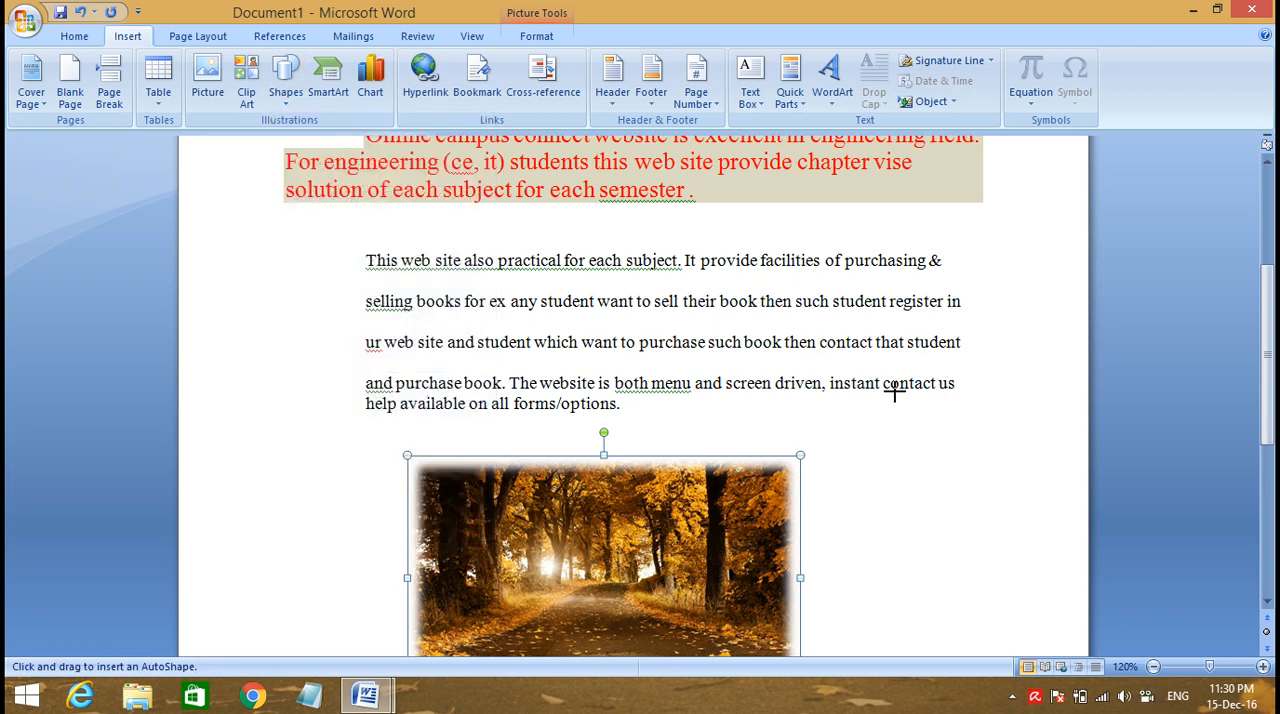
pyautogui.moveTo(969, 447); pyautogui.dragTo(1025, 562)
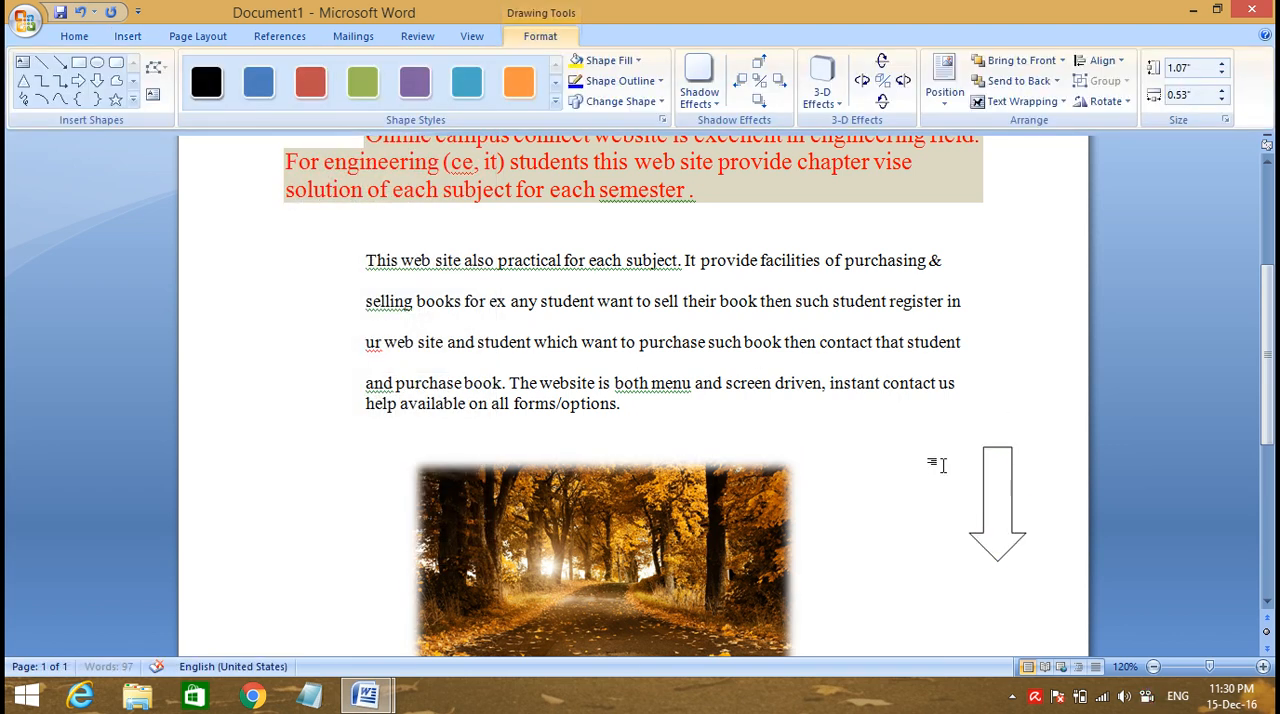
pyautogui.click(1016, 524)
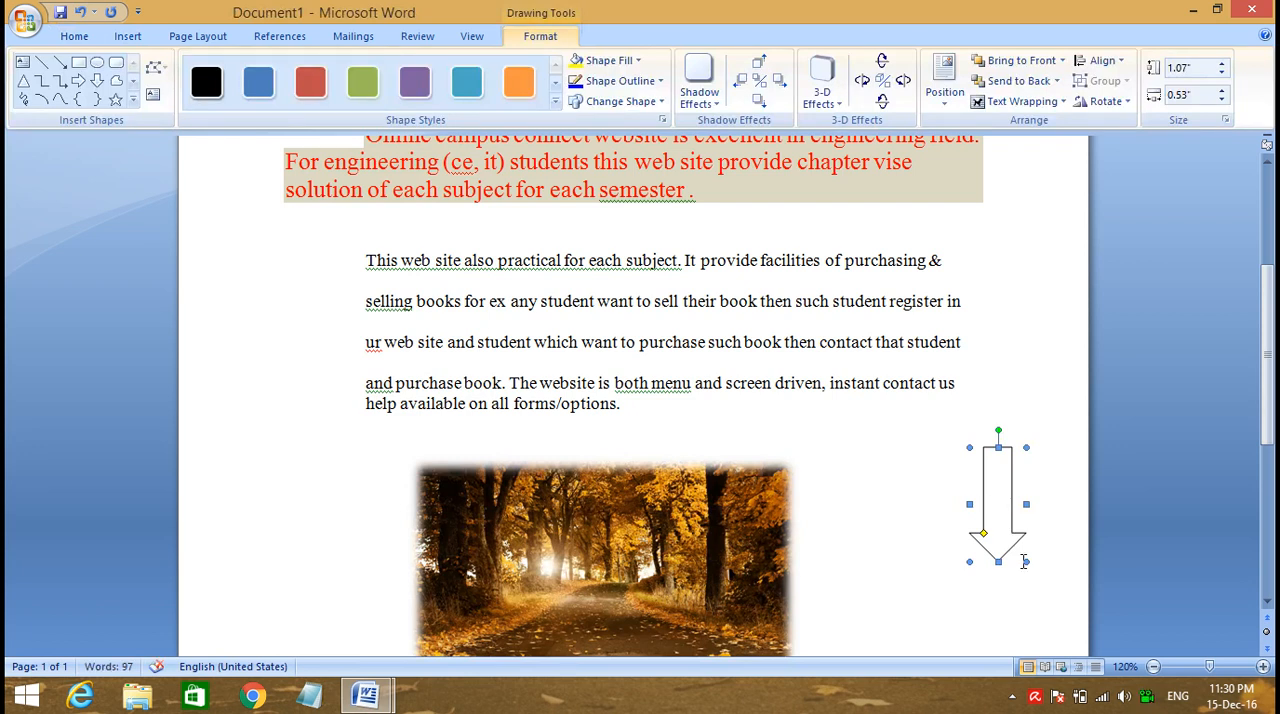
pyautogui.press('Delete')
pyautogui.click(136, 37)
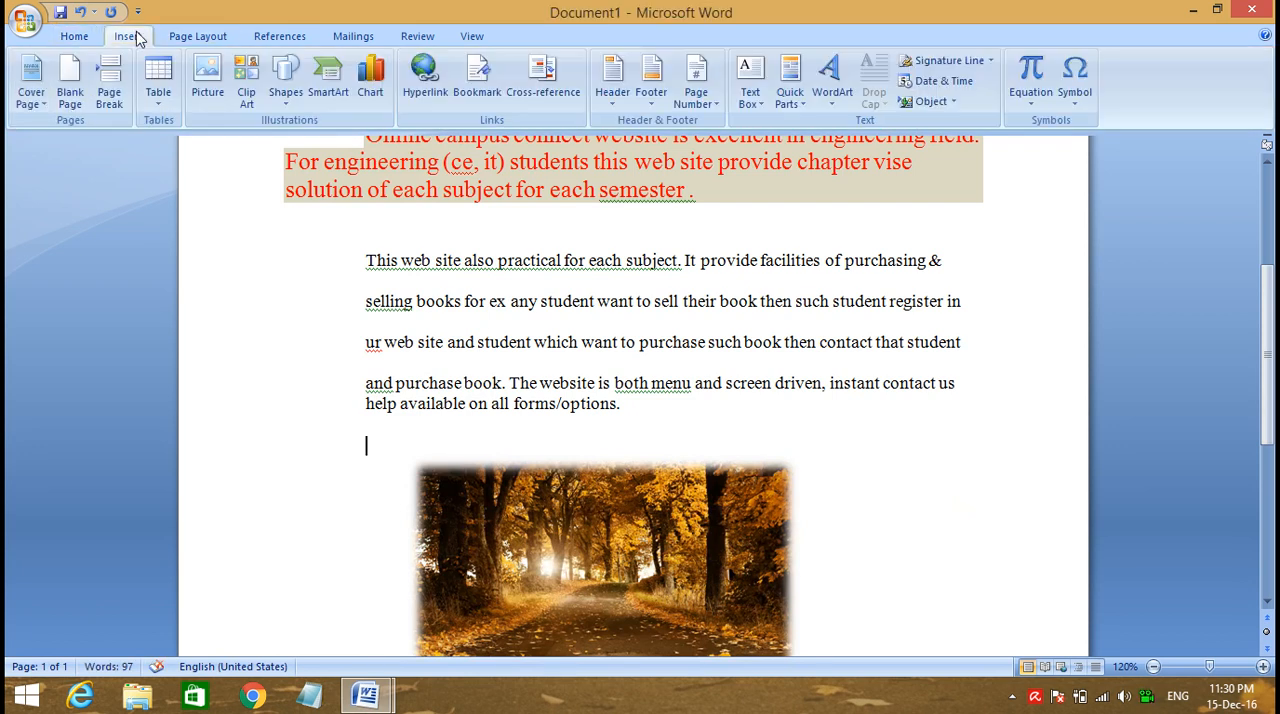
pyautogui.click(285, 82)
pyautogui.click(285, 82)
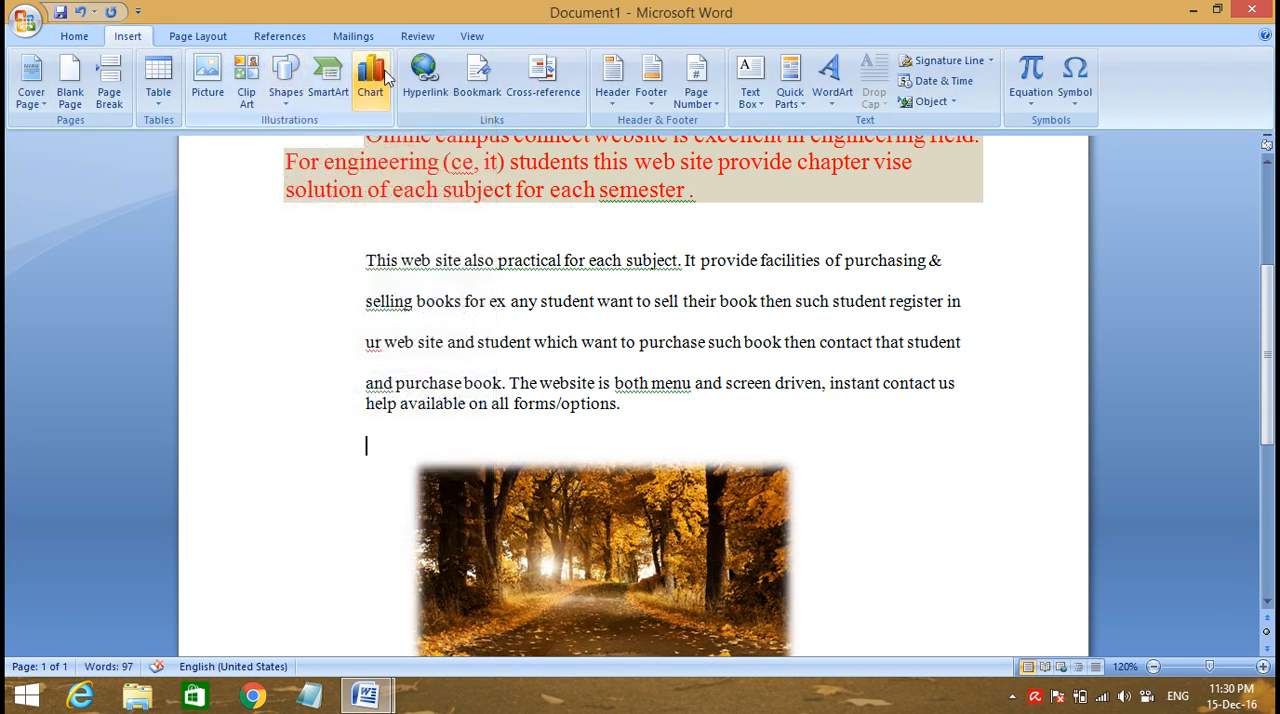
# - Insert a stacked column chart with the default sample data below the autumn road picture
pyautogui.scroll(-4, 647, 400)
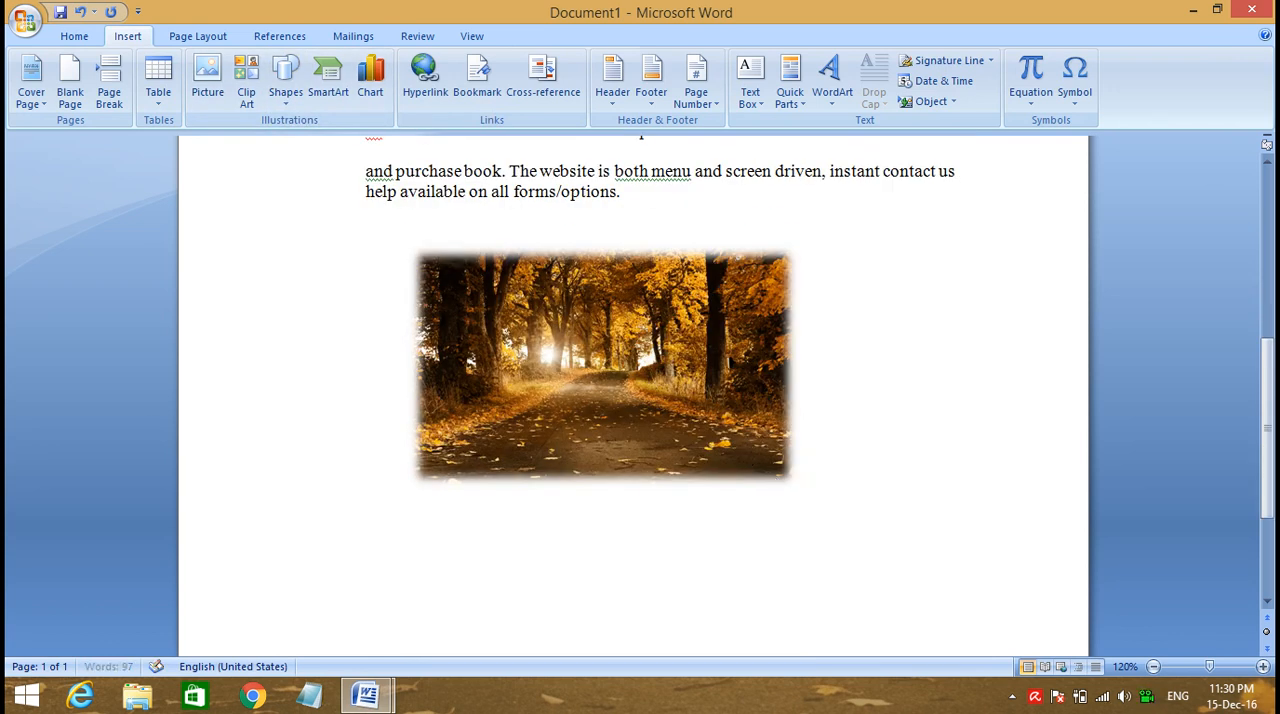
pyautogui.scroll(-4, 817, 451)
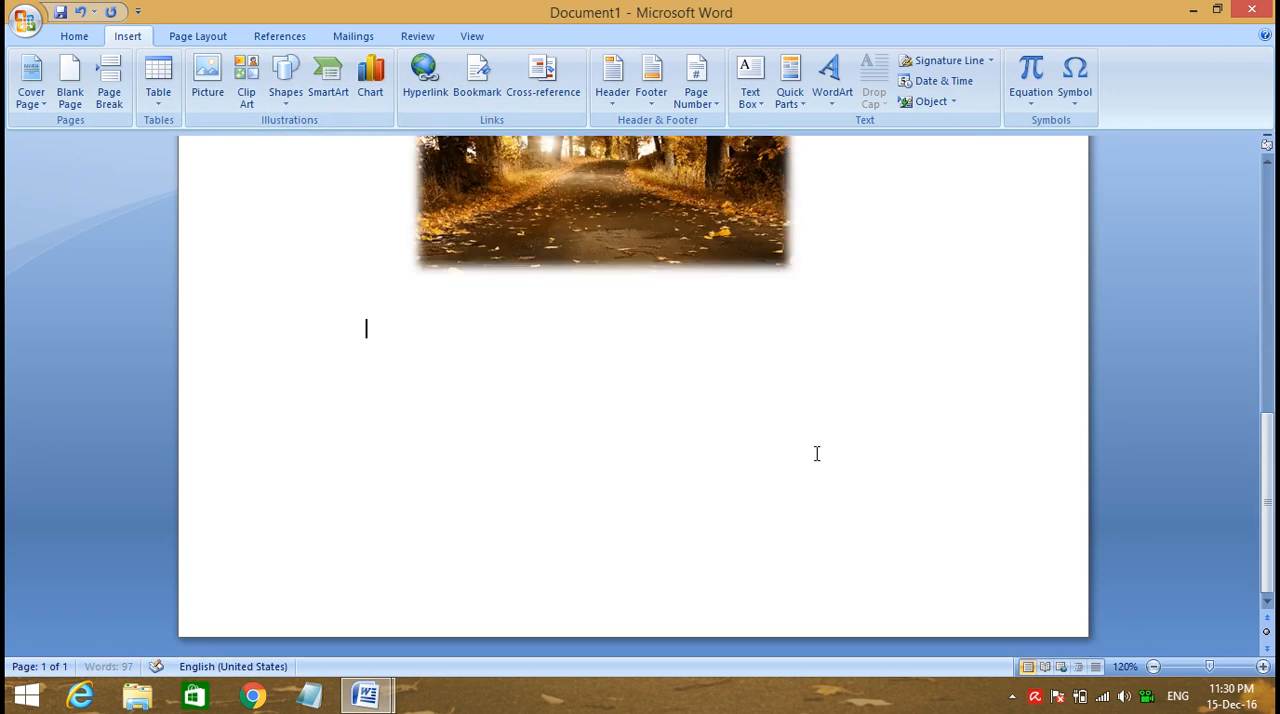
pyautogui.click(362, 80)
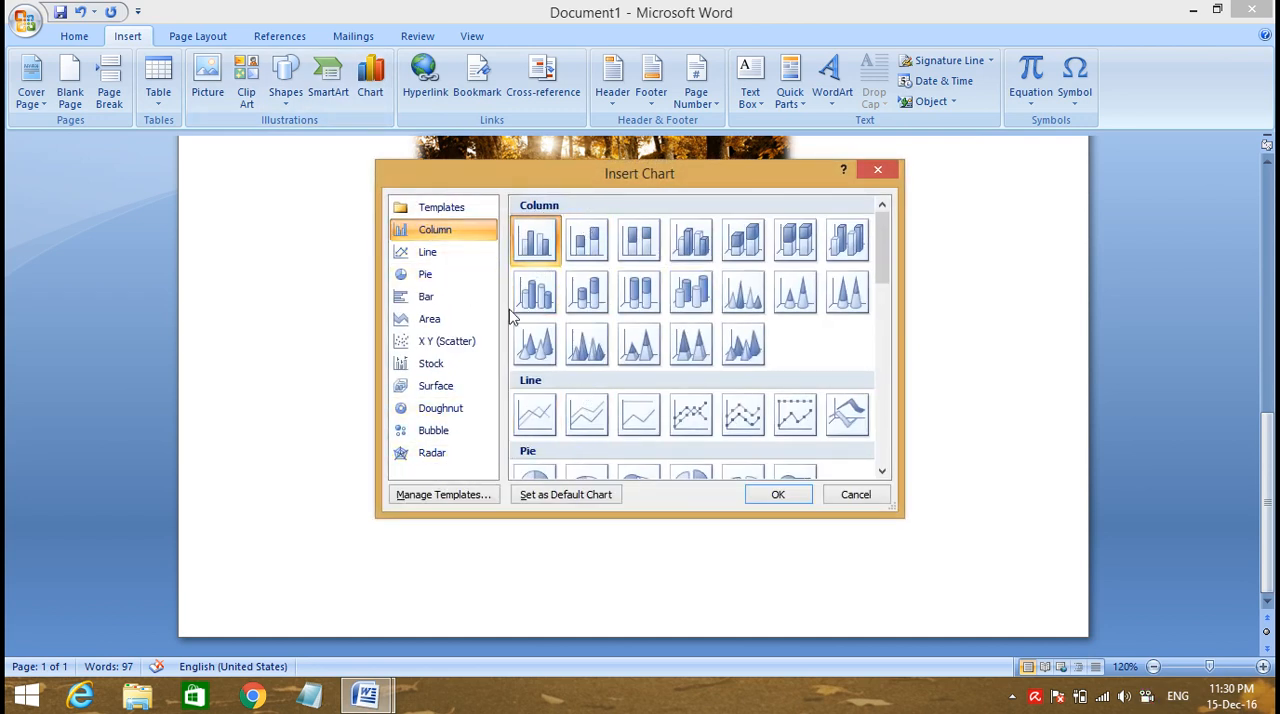
pyautogui.click(460, 278)
pyautogui.click(443, 252)
pyautogui.click(441, 230)
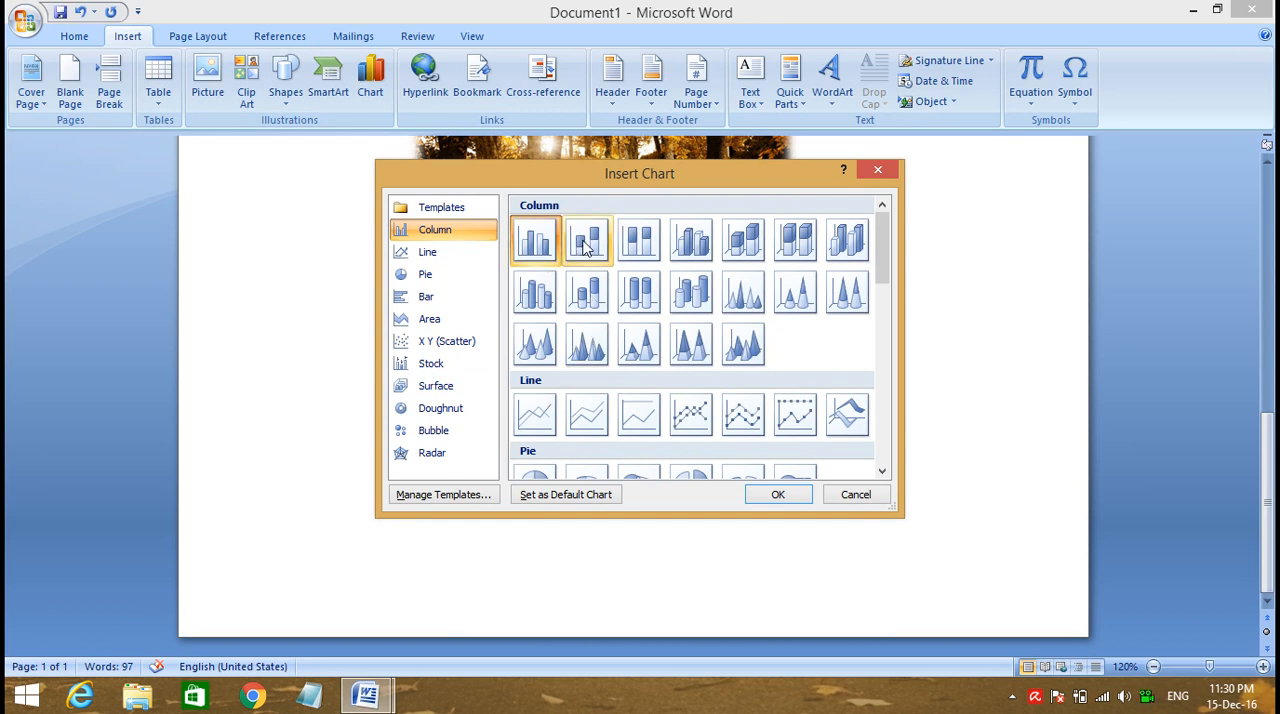
pyautogui.click(564, 260)
pyautogui.click(766, 492)
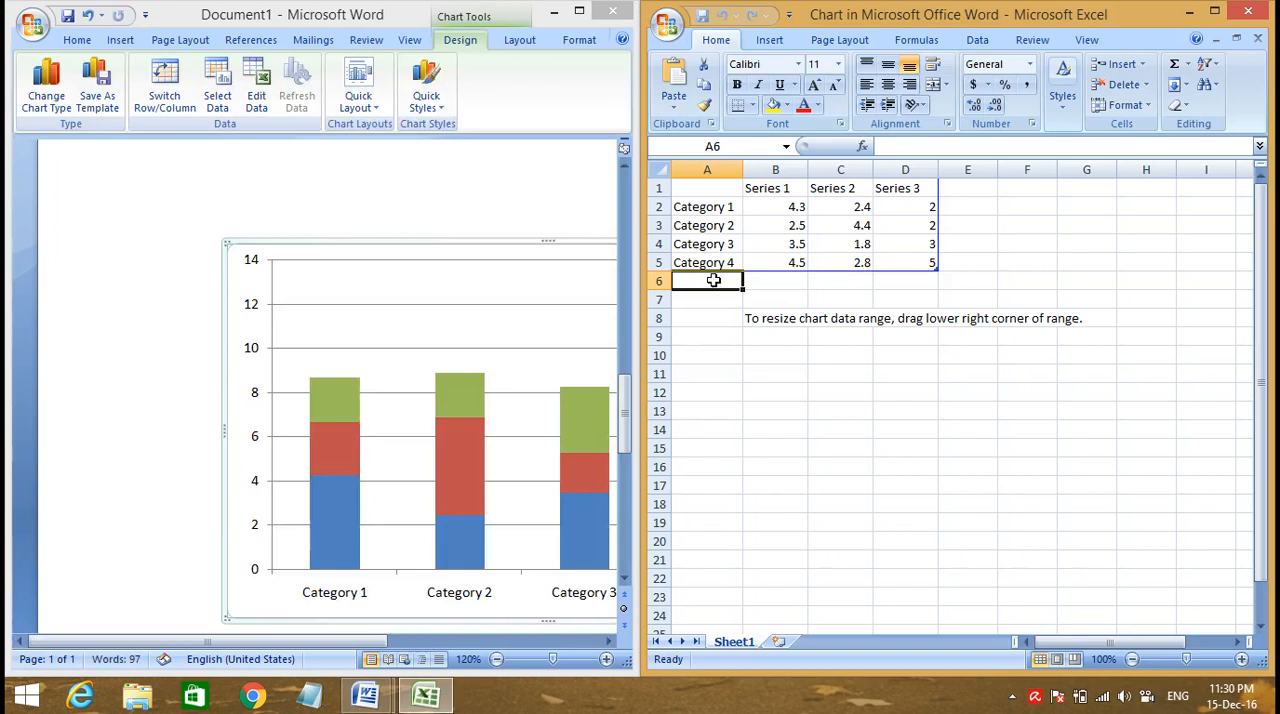
# - Examine the chart's category and series values in its Excel data sheet, and undo the chart insertion
pyautogui.click(796, 222)
pyautogui.click(852, 207)
pyautogui.click(851, 244)
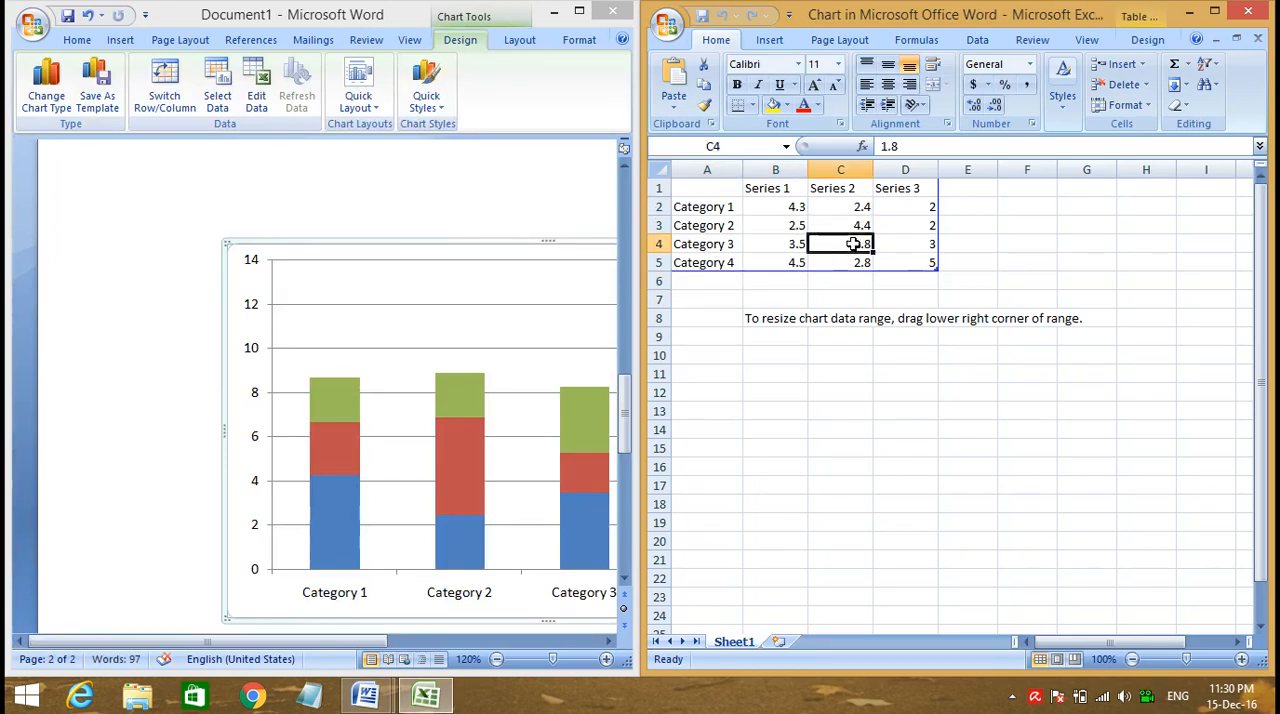
pyautogui.click(715, 206)
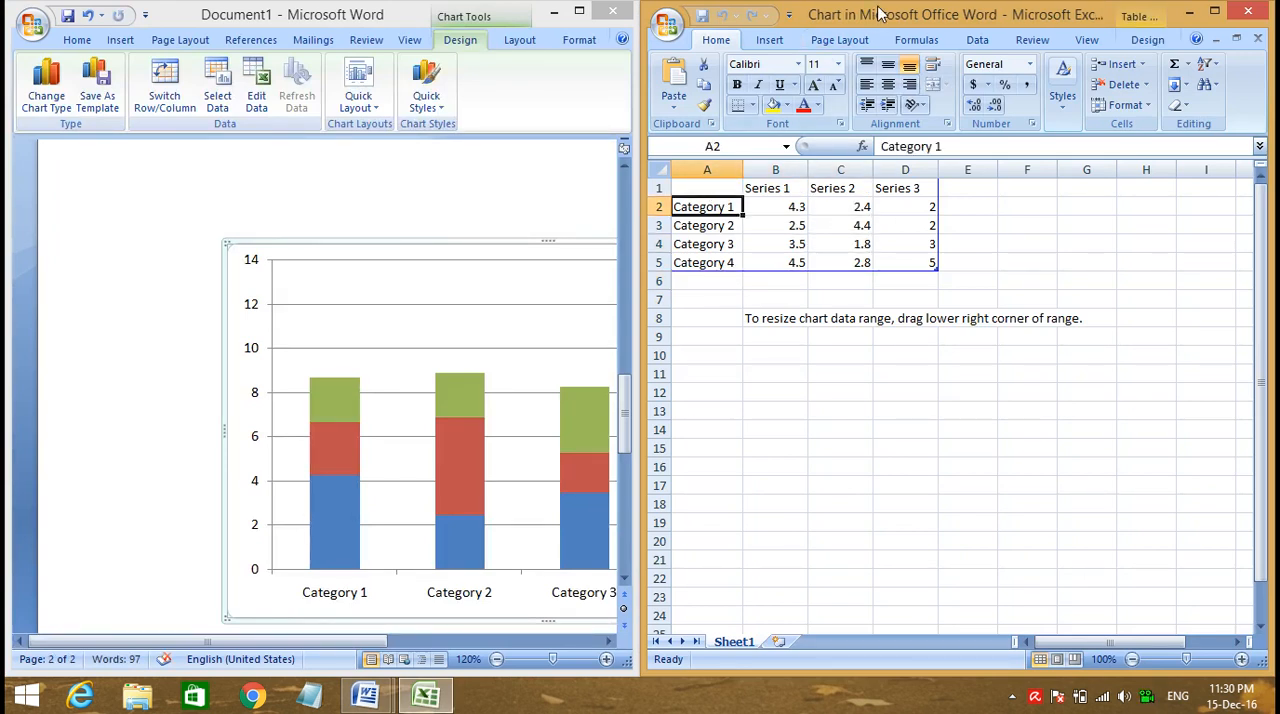
pyautogui.moveTo(881, 20); pyautogui.dragTo(1040, 33)
pyautogui.click(953, 223)
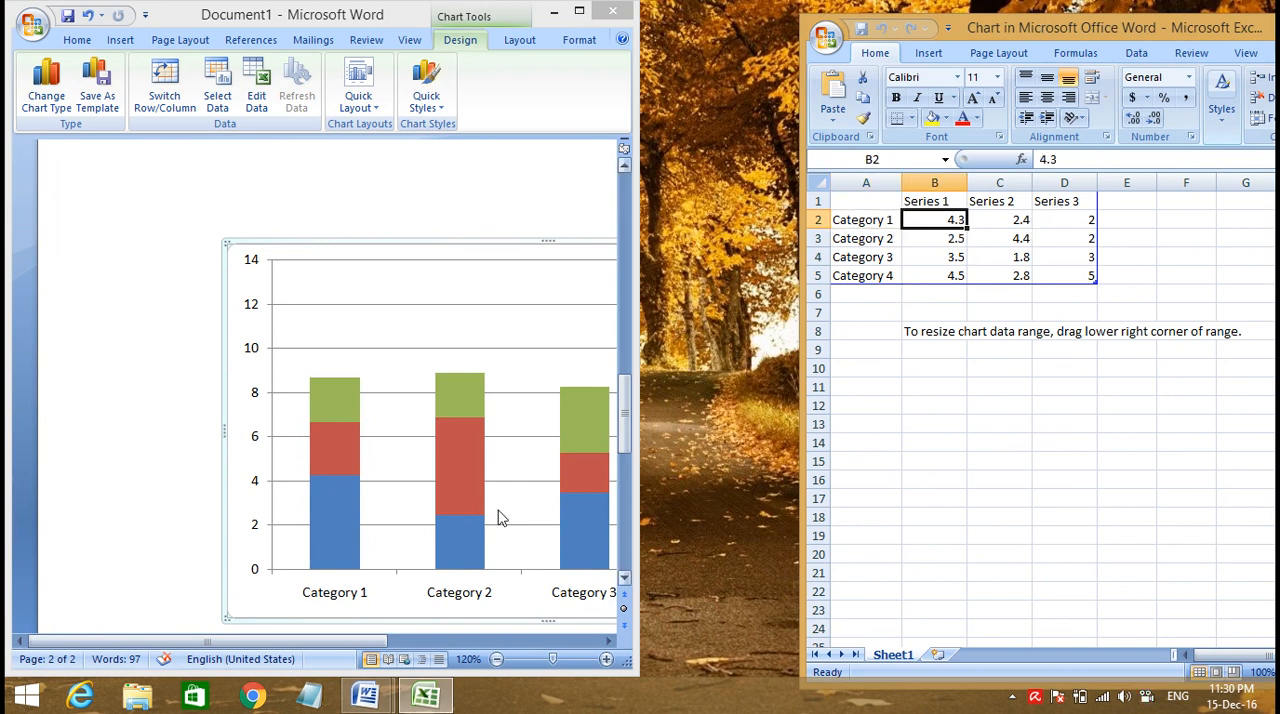
pyautogui.click(463, 468)
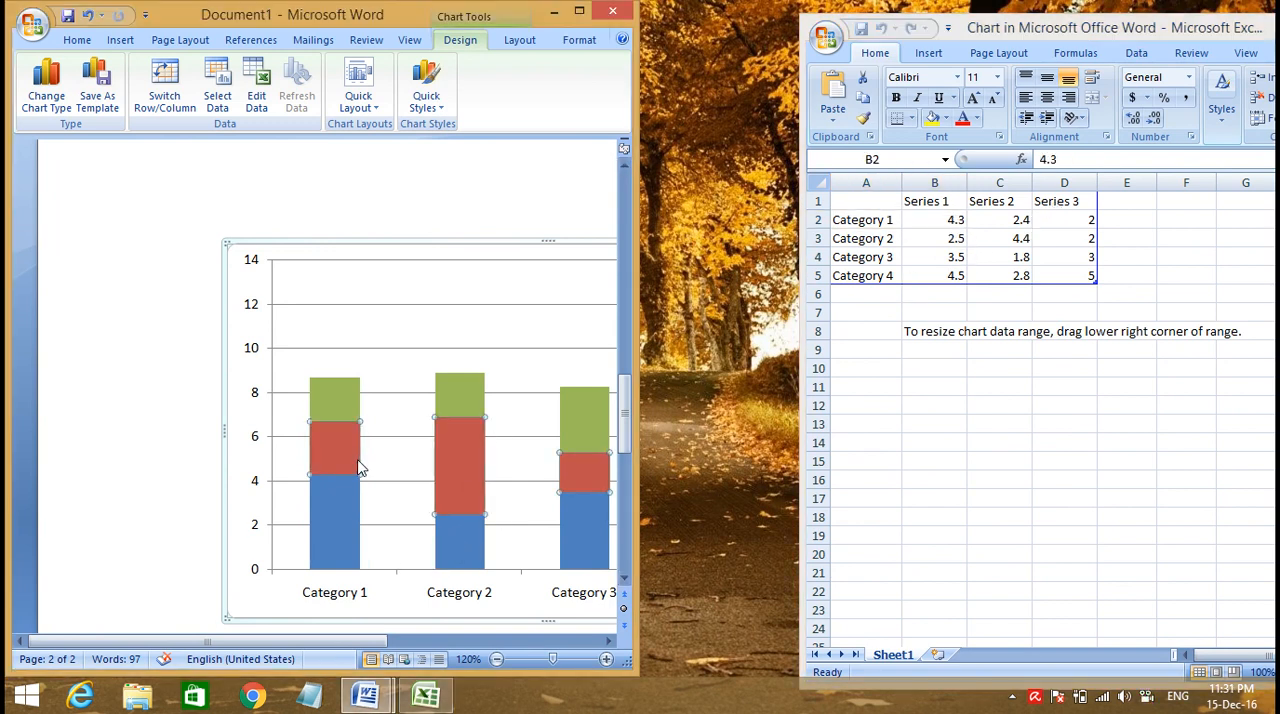
pyautogui.moveTo(1189, 28); pyautogui.dragTo(1007, 86)
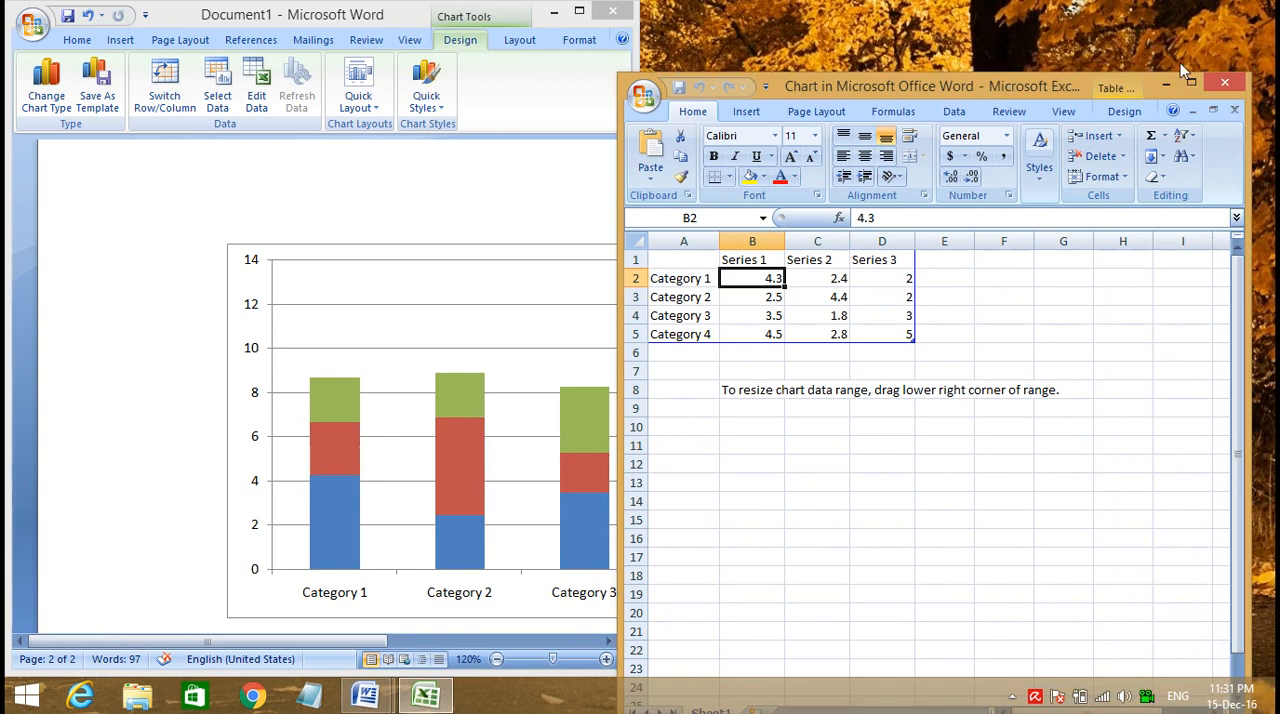
pyautogui.click(1226, 84)
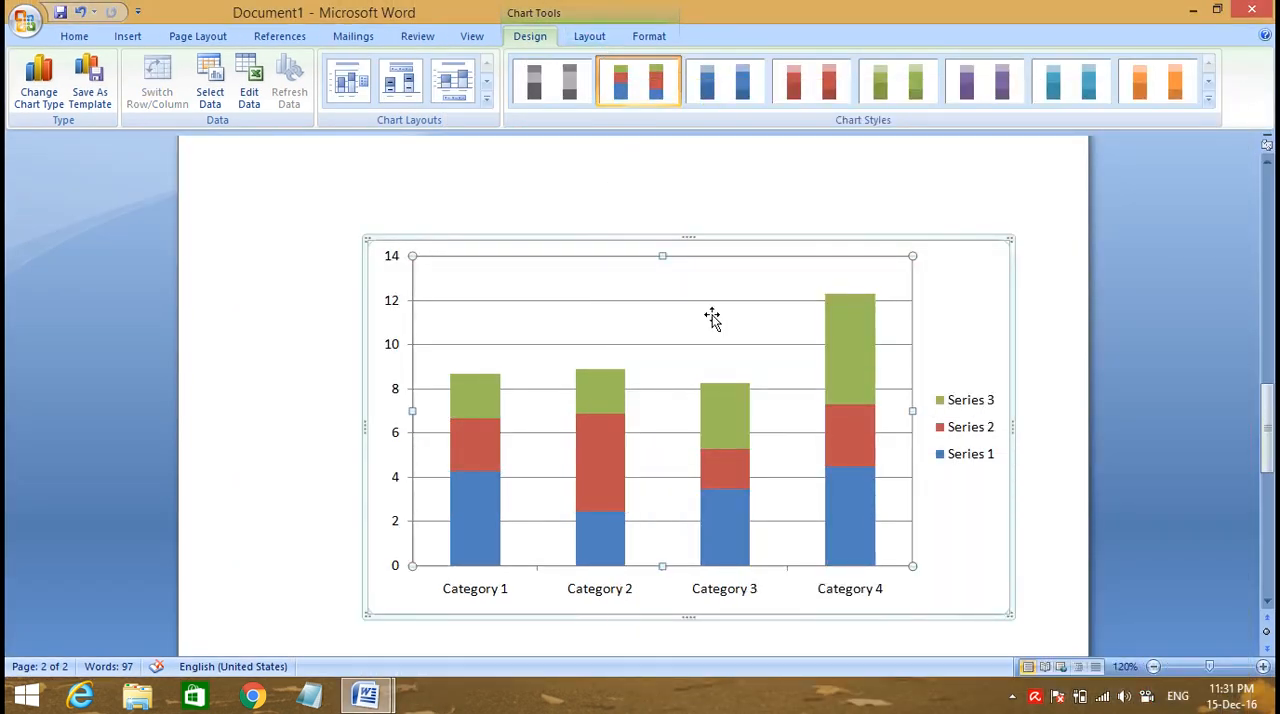
pyautogui.hotkey('ctrl', 'z')
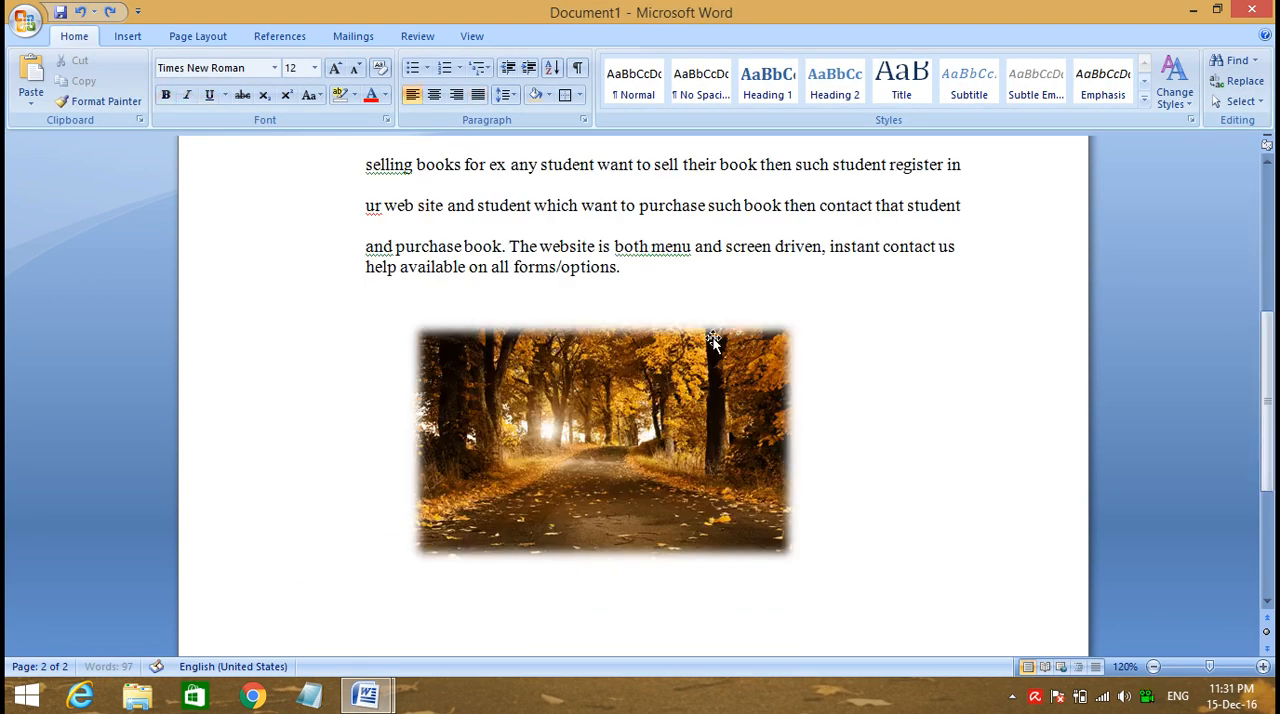
pyautogui.click(127, 36)
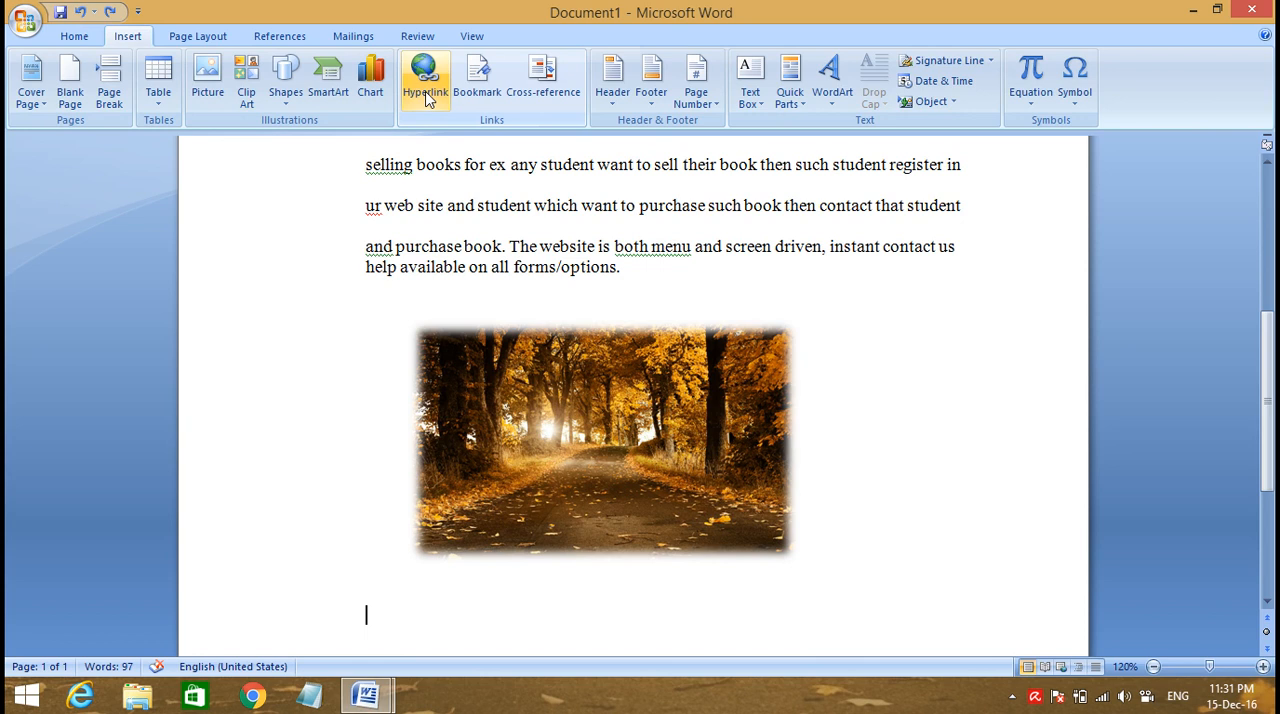
pyautogui.scroll(1, 576, 291)
pyautogui.scroll(2, 573, 291)
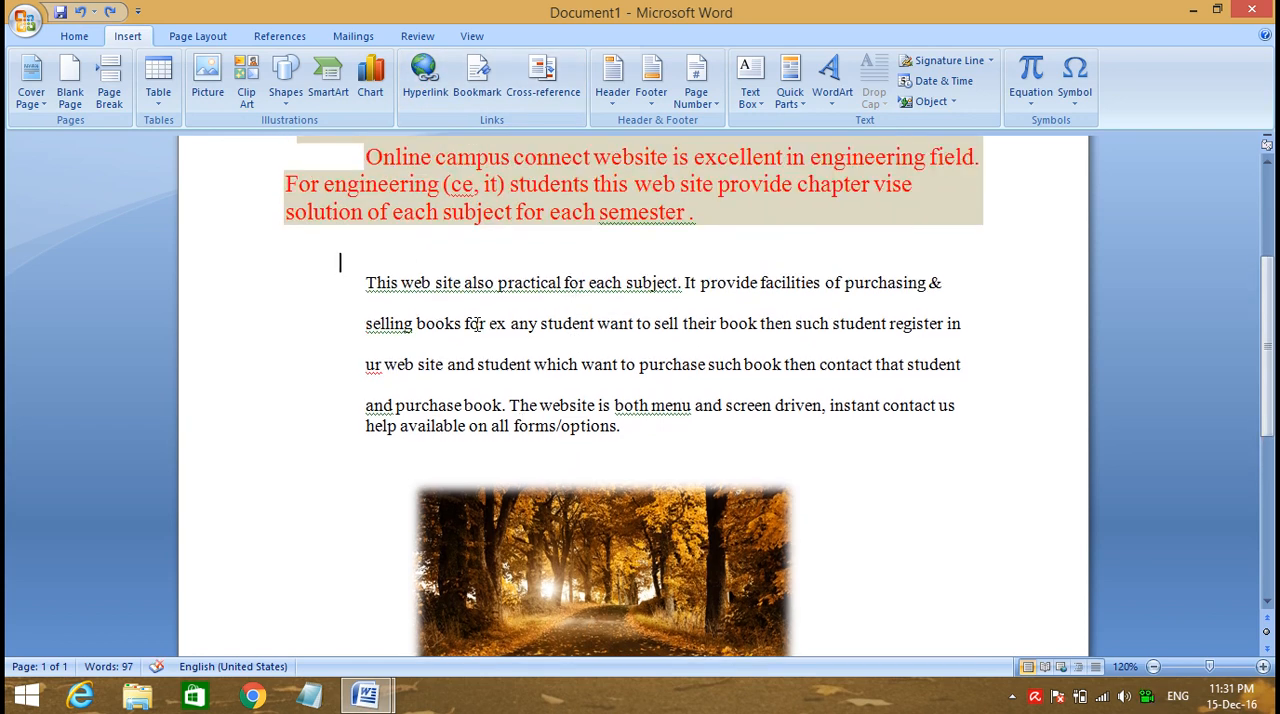
pyautogui.scroll(1, 464, 313)
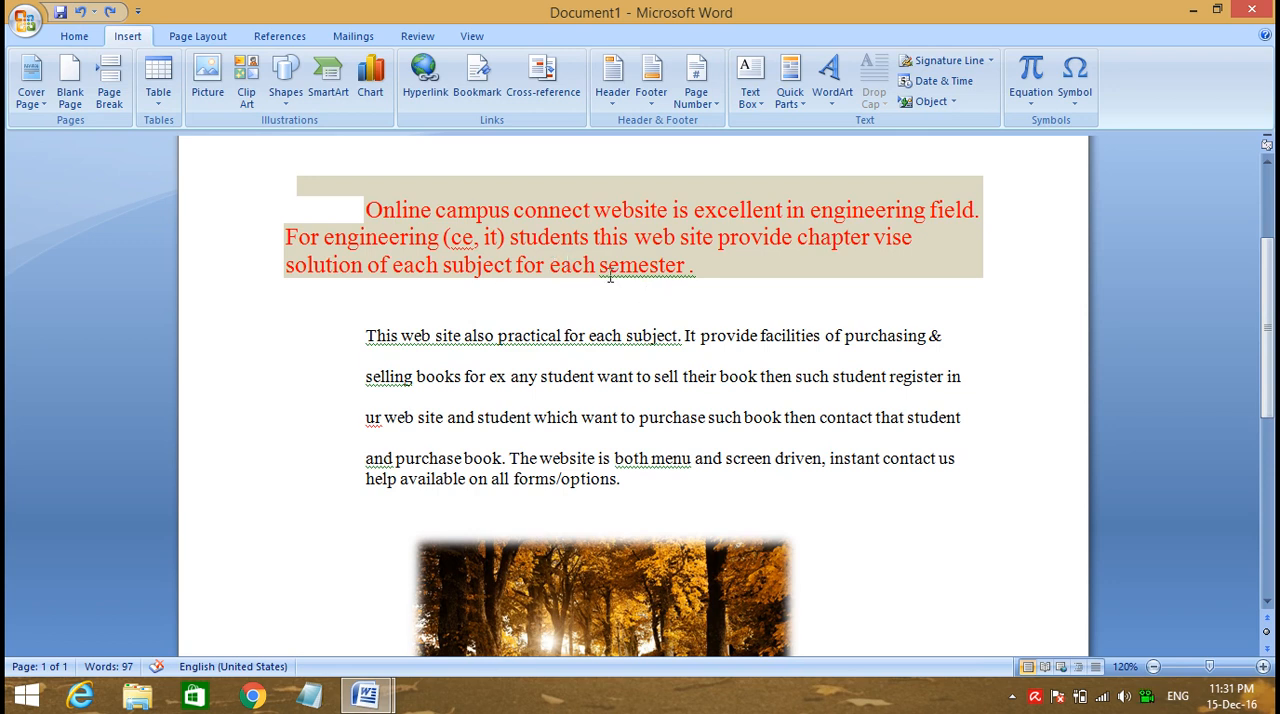
pyautogui.moveTo(600, 268); pyautogui.dragTo(689, 270)
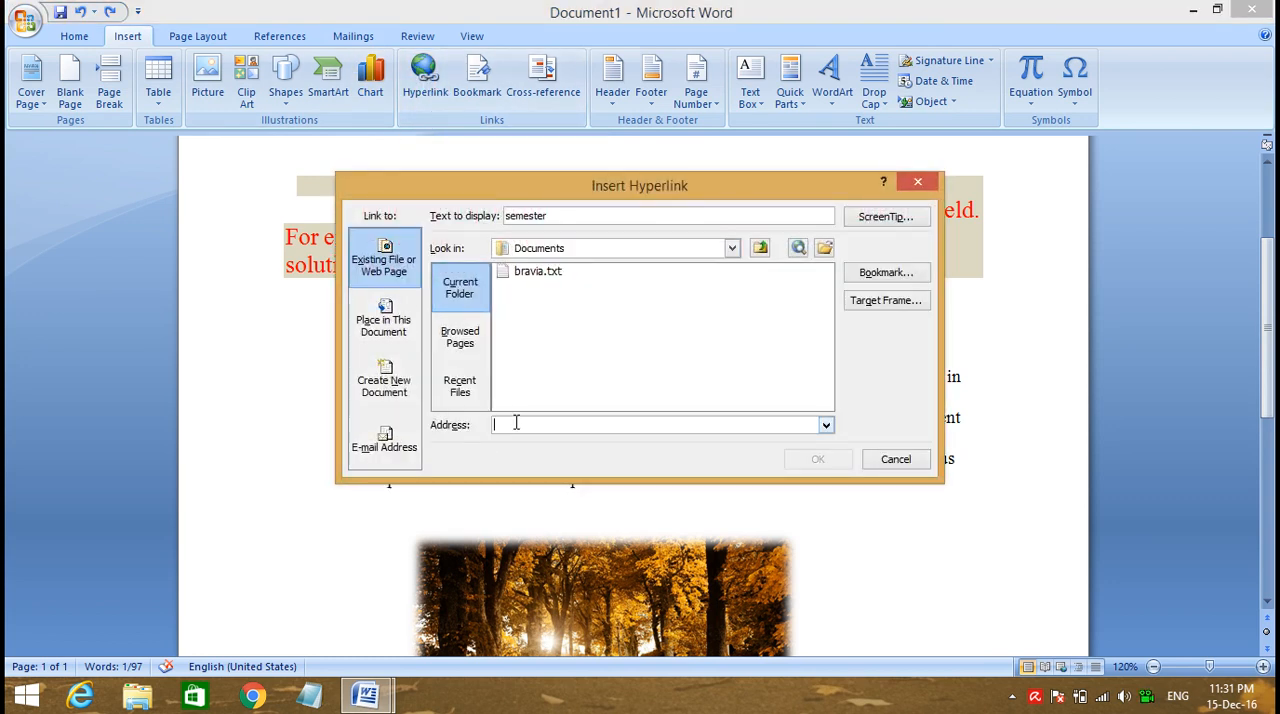
pyautogui.moveTo(716, 183); pyautogui.dragTo(866, 184)
pyautogui.write('www.')
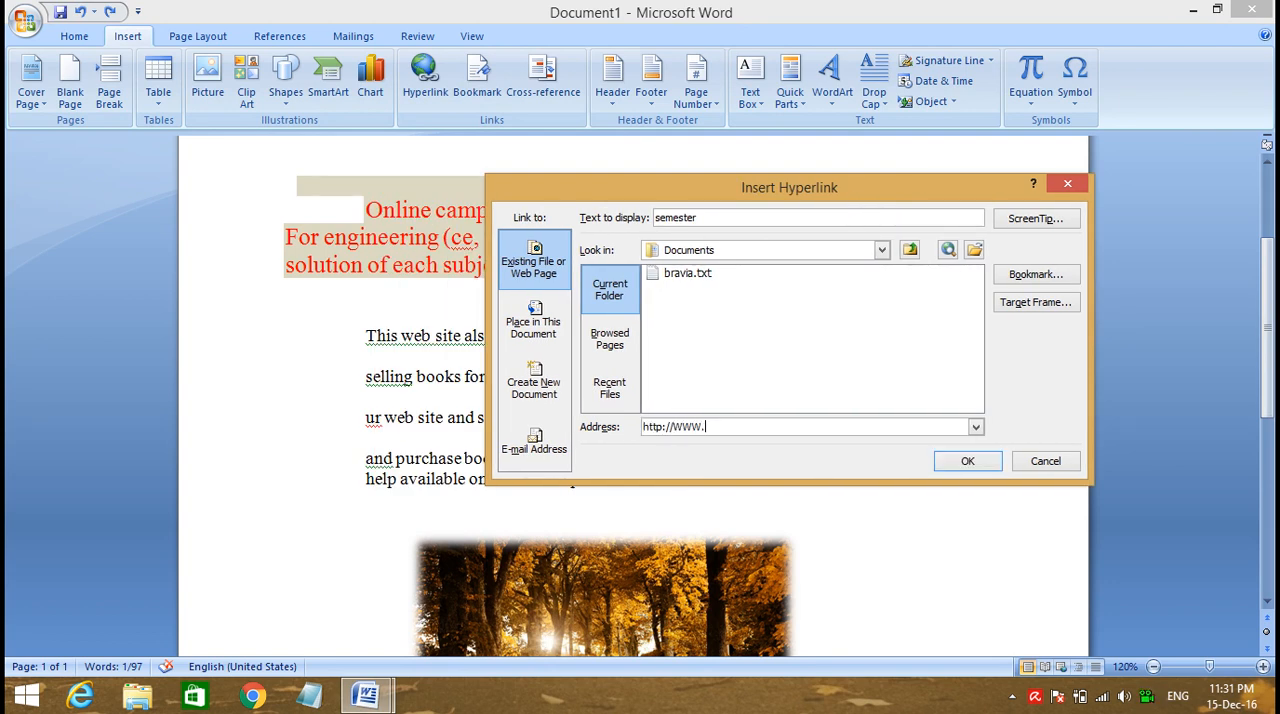
pyautogui.write('GOOGLE.COM')
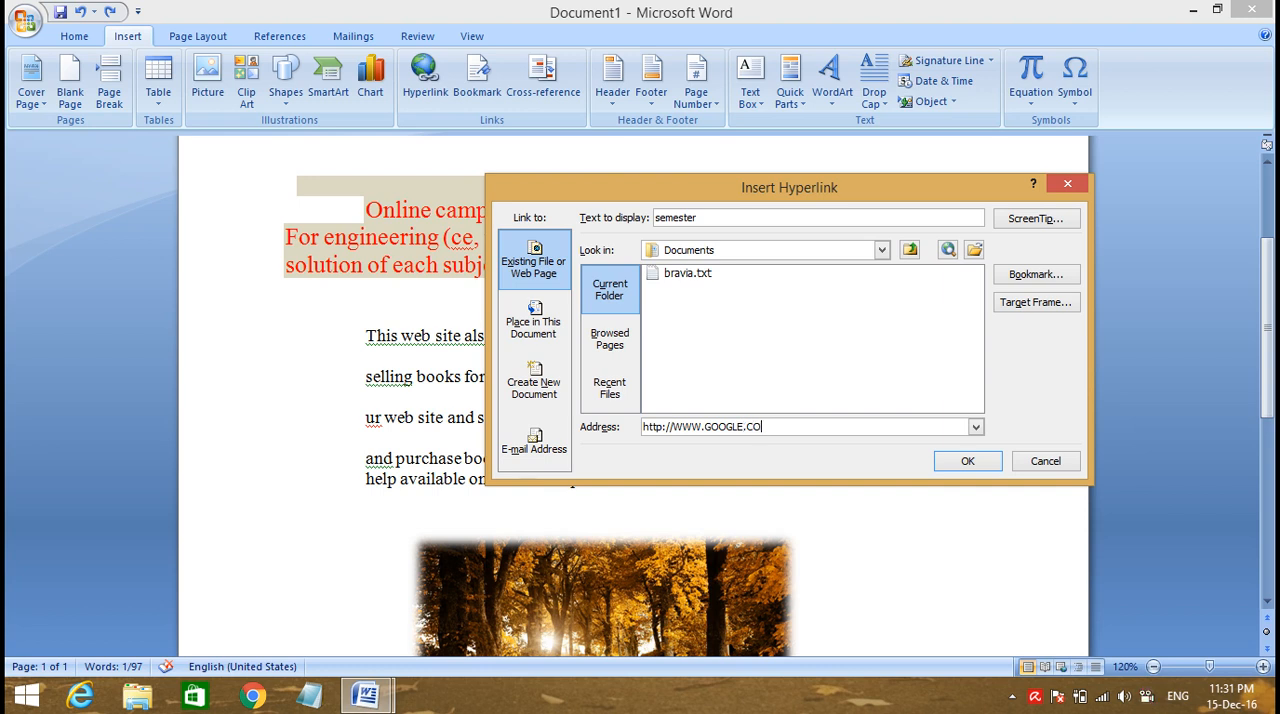
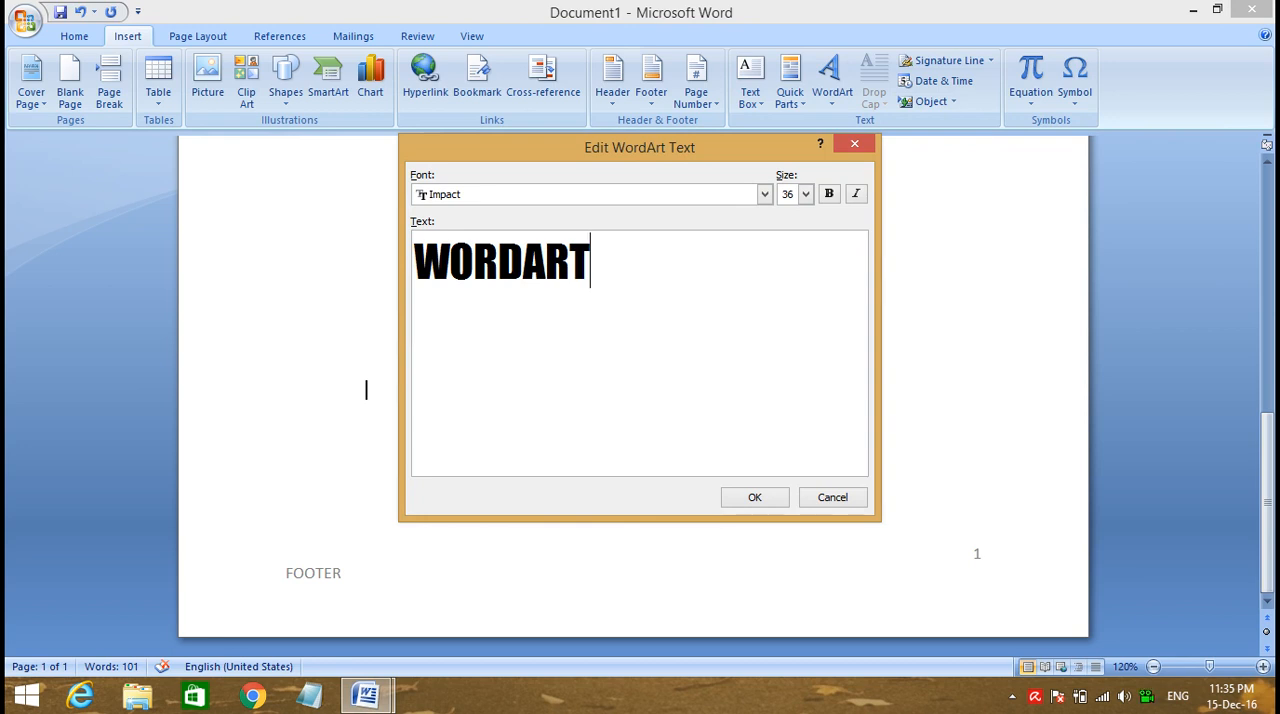
# - Set the WORDART text to Gisha, size 24, bold and italic, and insert it as WordArt below the text box
pyautogui.click(609, 194)
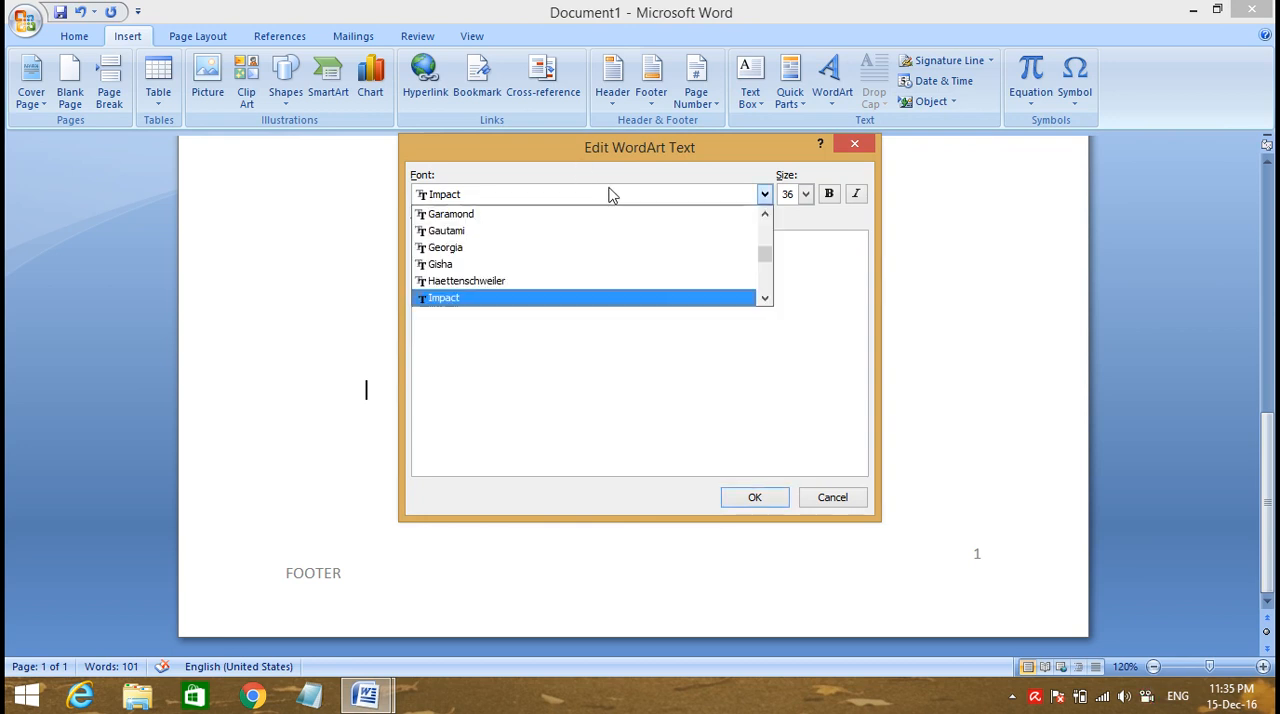
pyautogui.click(511, 234)
pyautogui.click(679, 198)
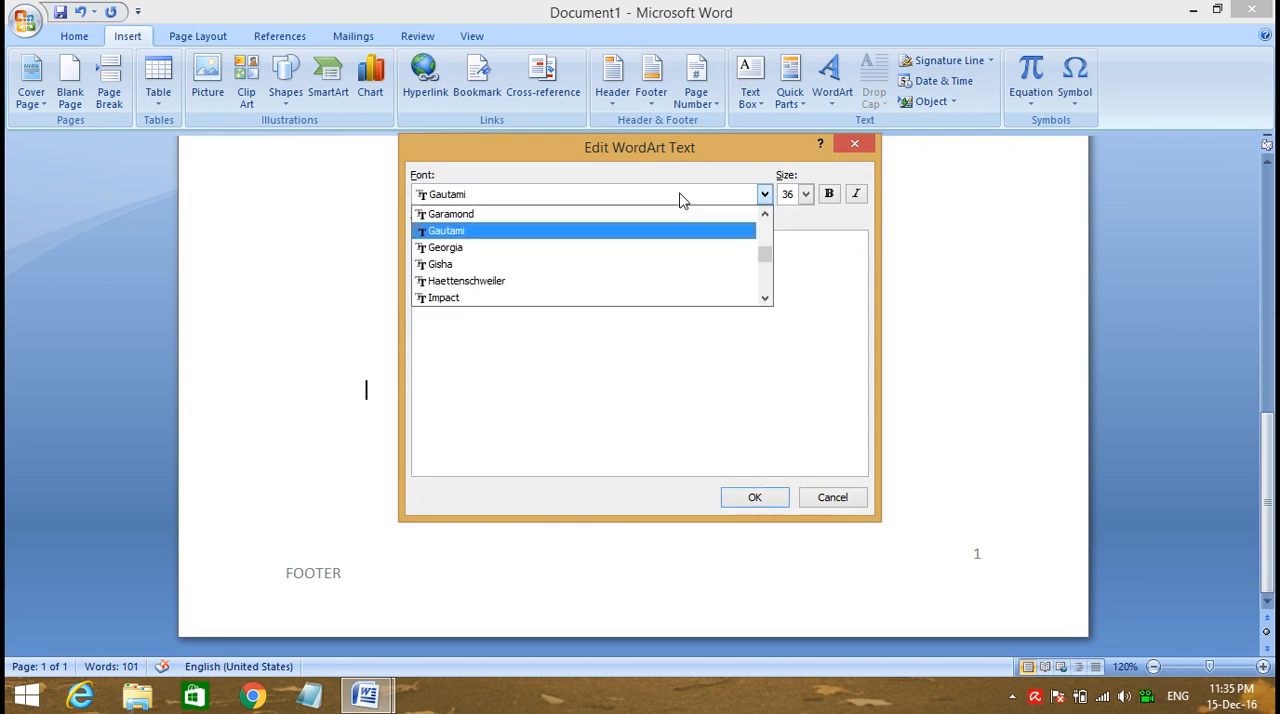
pyautogui.click(586, 263)
pyautogui.click(806, 194)
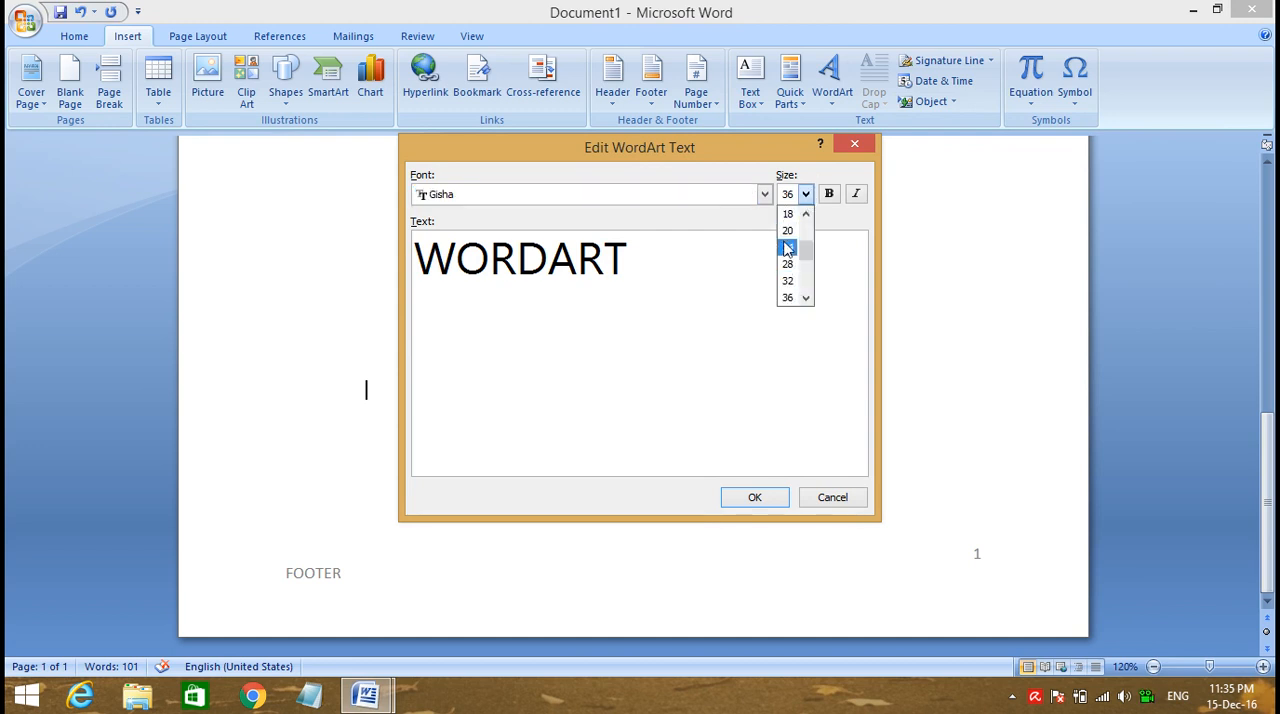
pyautogui.click(787, 244)
pyautogui.click(829, 195)
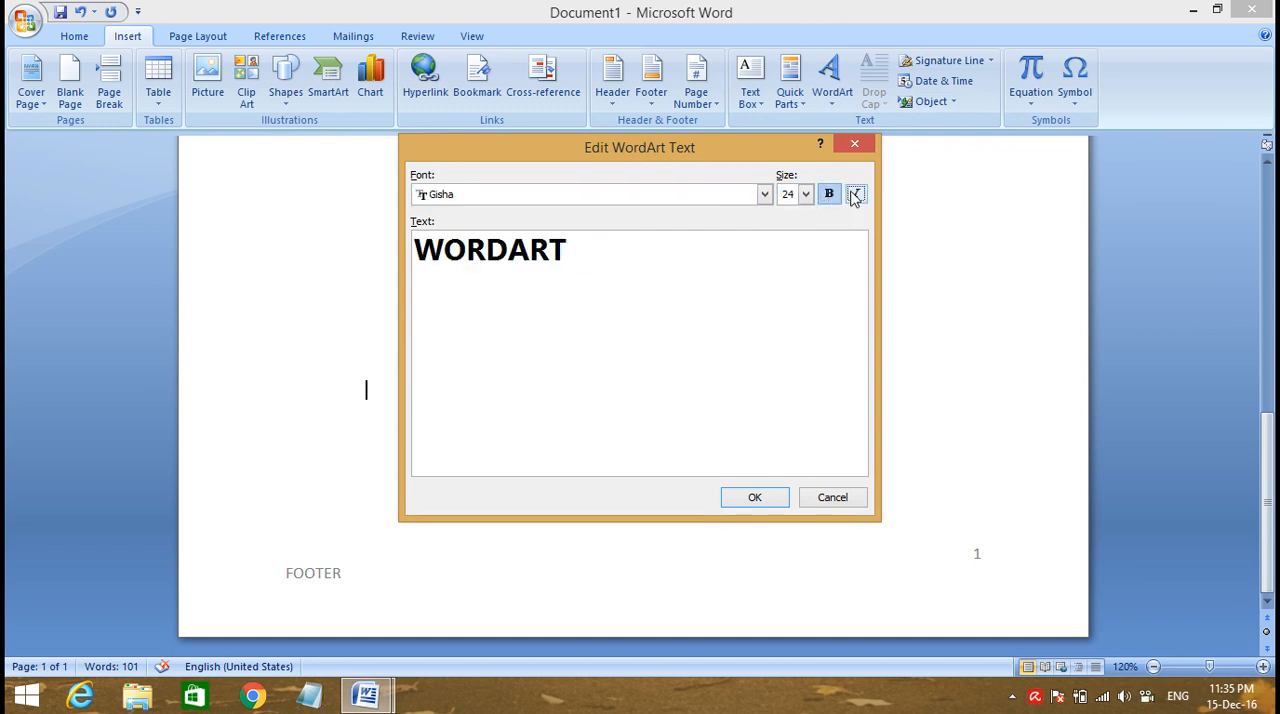
pyautogui.click(856, 194)
pyautogui.click(777, 500)
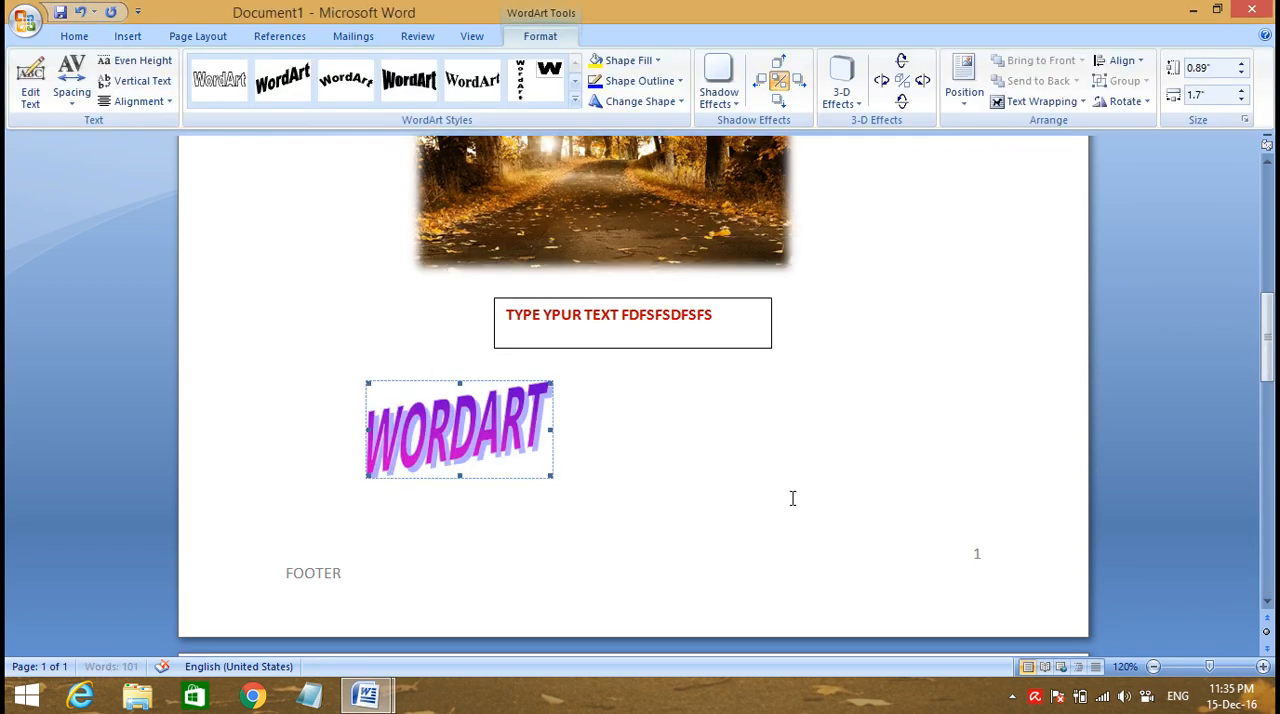
# - Resize the WordArt to about 0.7" high and 1.77" wide so it fits below the text box
pyautogui.moveTo(505, 434); pyautogui.dragTo(690, 542)
pyautogui.click(515, 422)
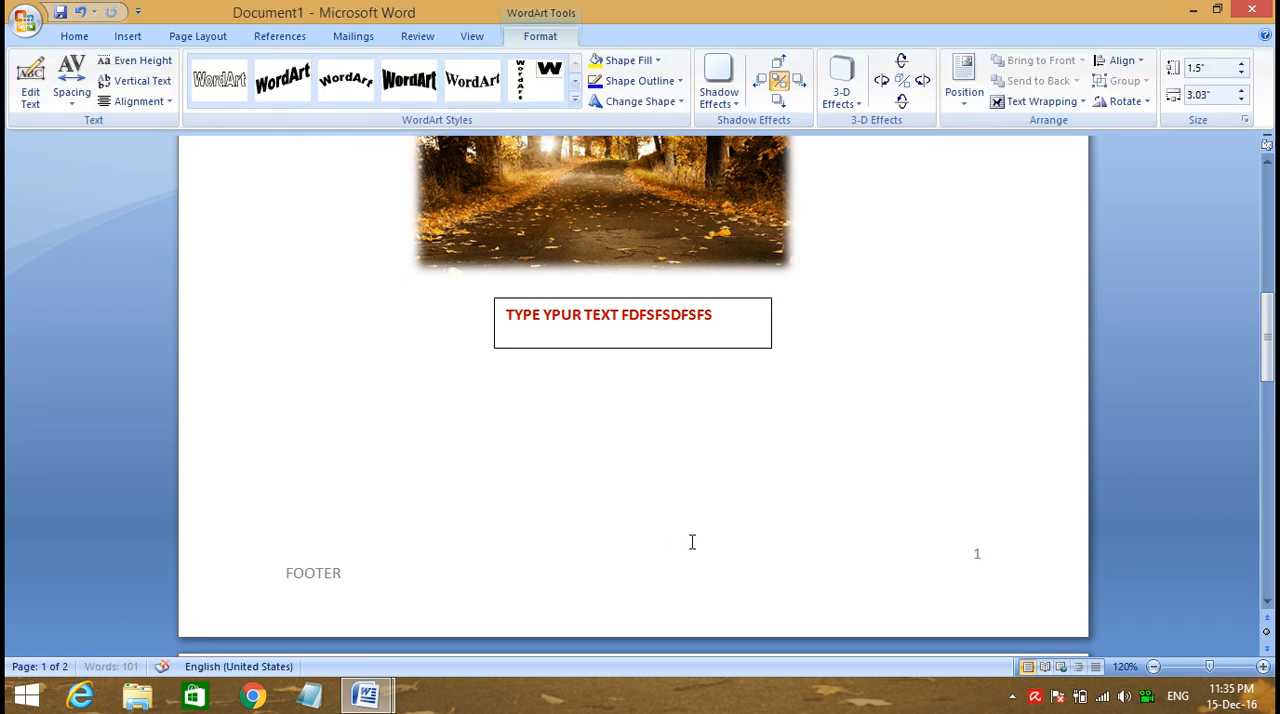
pyautogui.scroll(3, 552, 443)
pyautogui.scroll(-10, 552, 443)
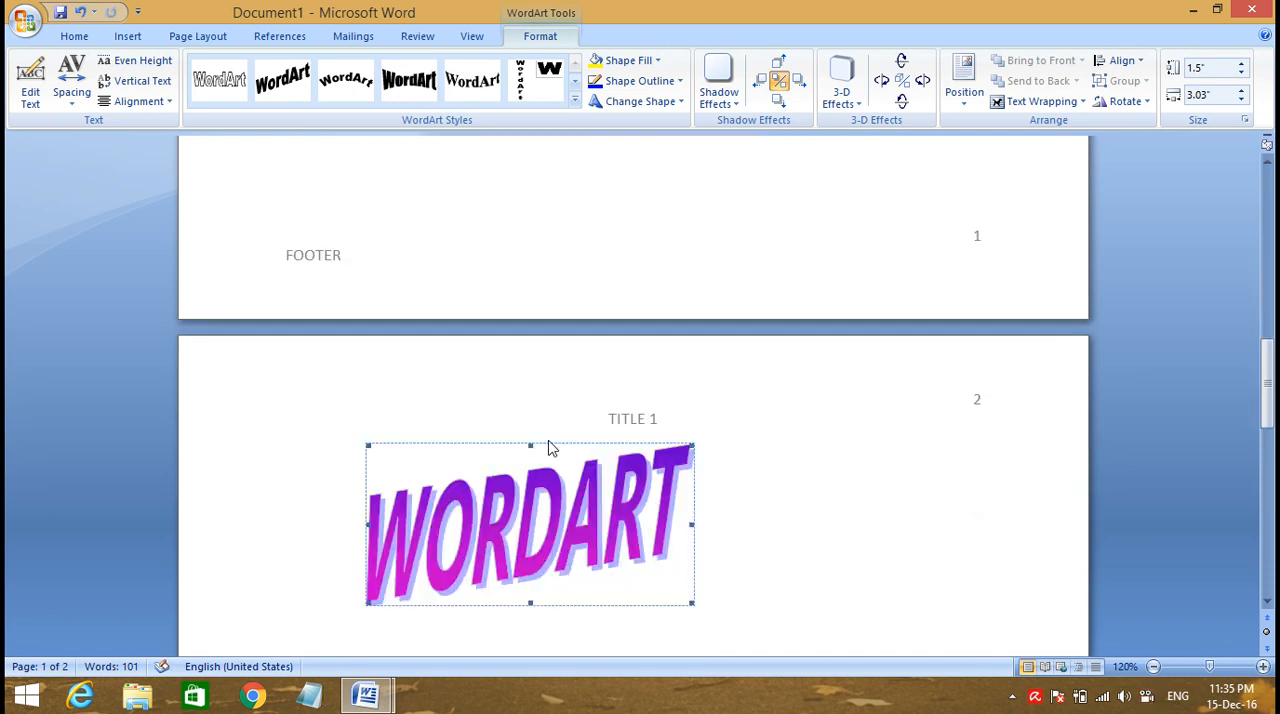
pyautogui.moveTo(691, 445); pyautogui.dragTo(554, 360)
pyautogui.scroll(9, 666, 363)
pyautogui.click(672, 428)
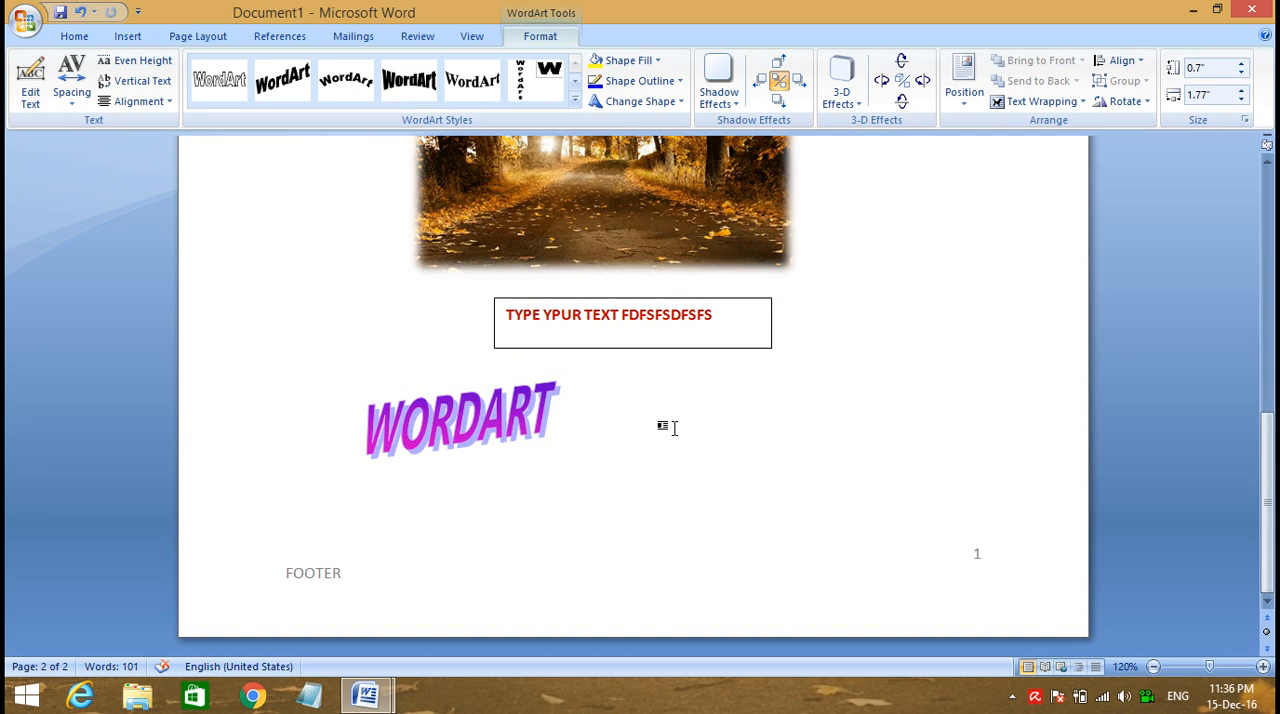
# - Remove the extra space before "Online" in the red paragraph and apply a Dropped drop cap to its first letter
pyautogui.scroll(4, 674, 435)
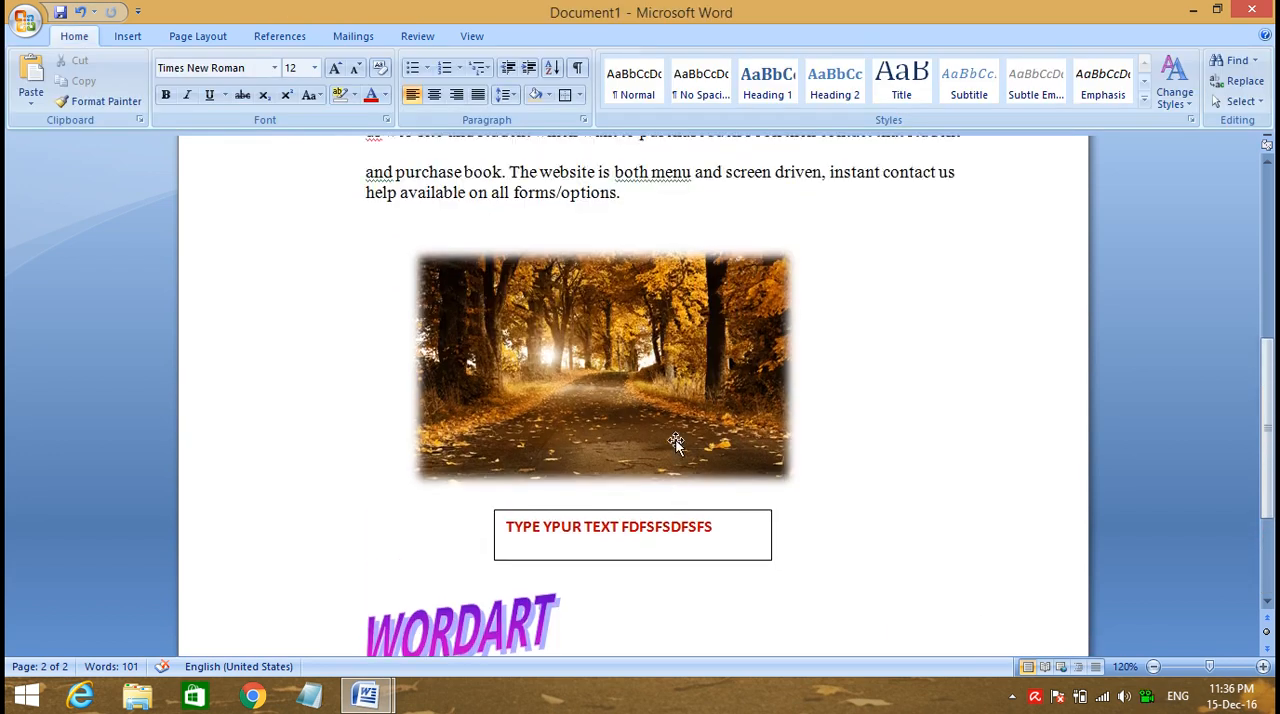
pyautogui.click(128, 37)
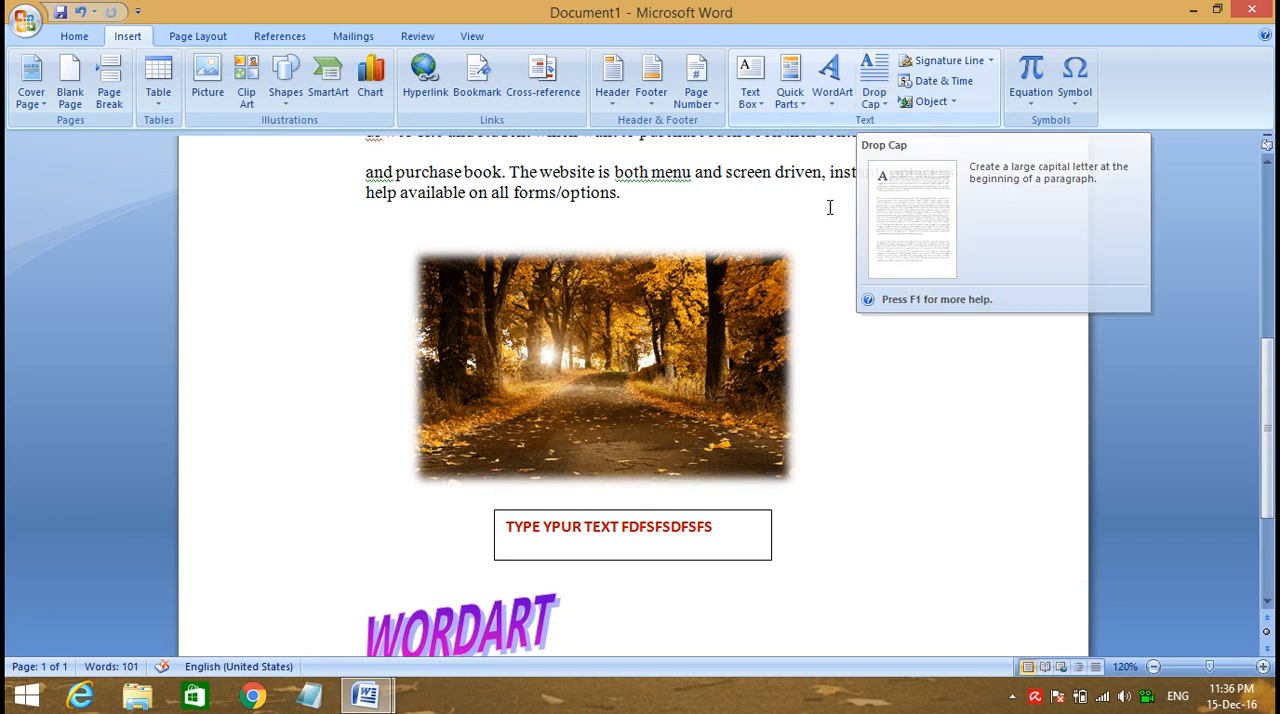
pyautogui.click(855, 243)
pyautogui.scroll(6, 873, 237)
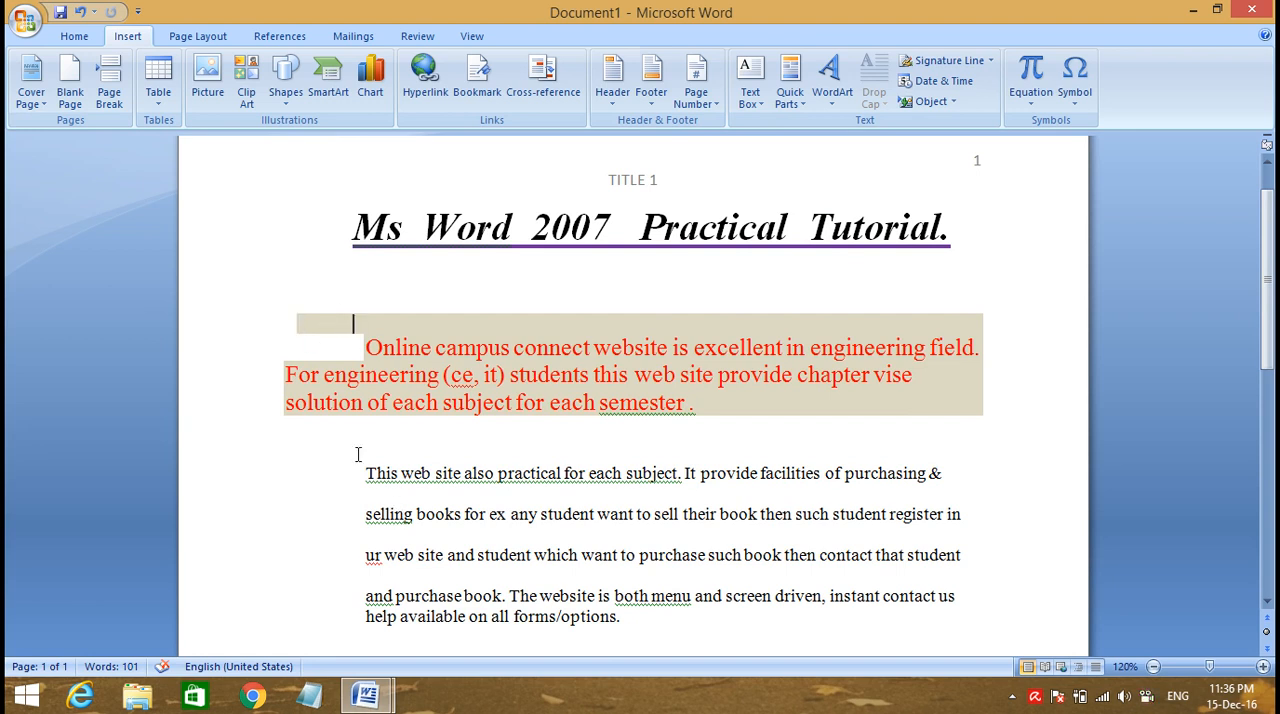
pyautogui.click(365, 348)
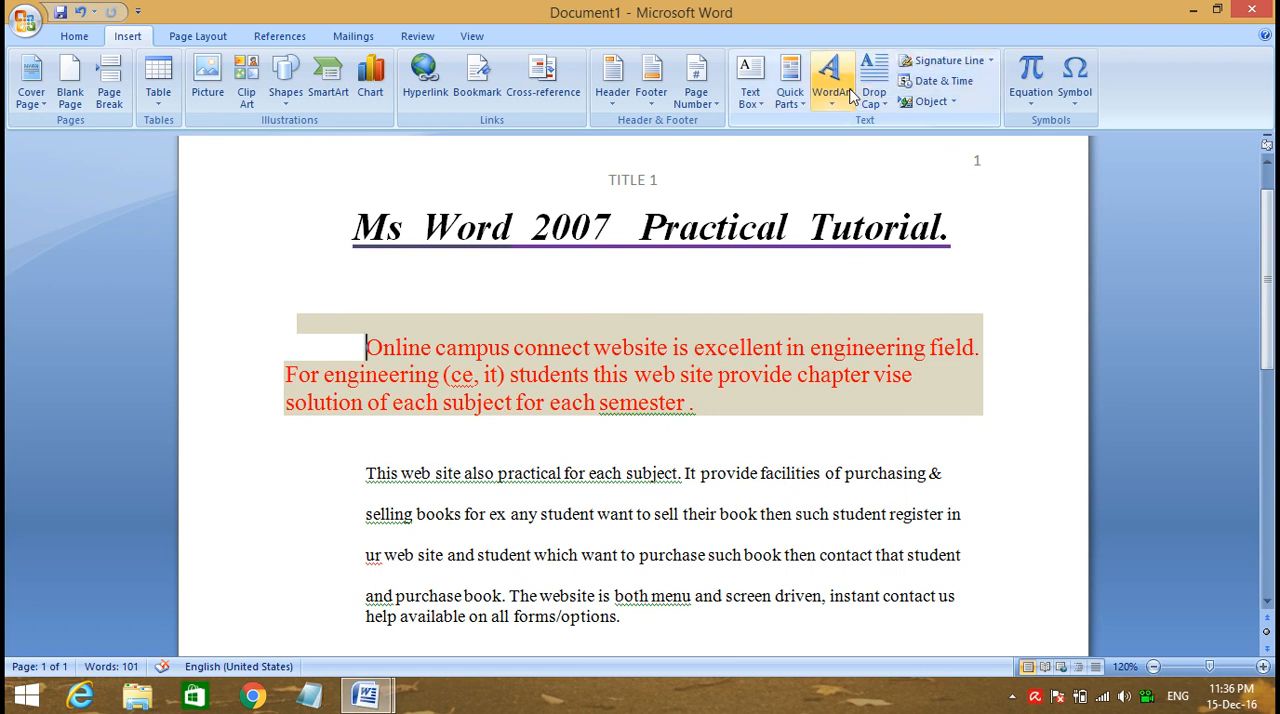
pyautogui.click(655, 272)
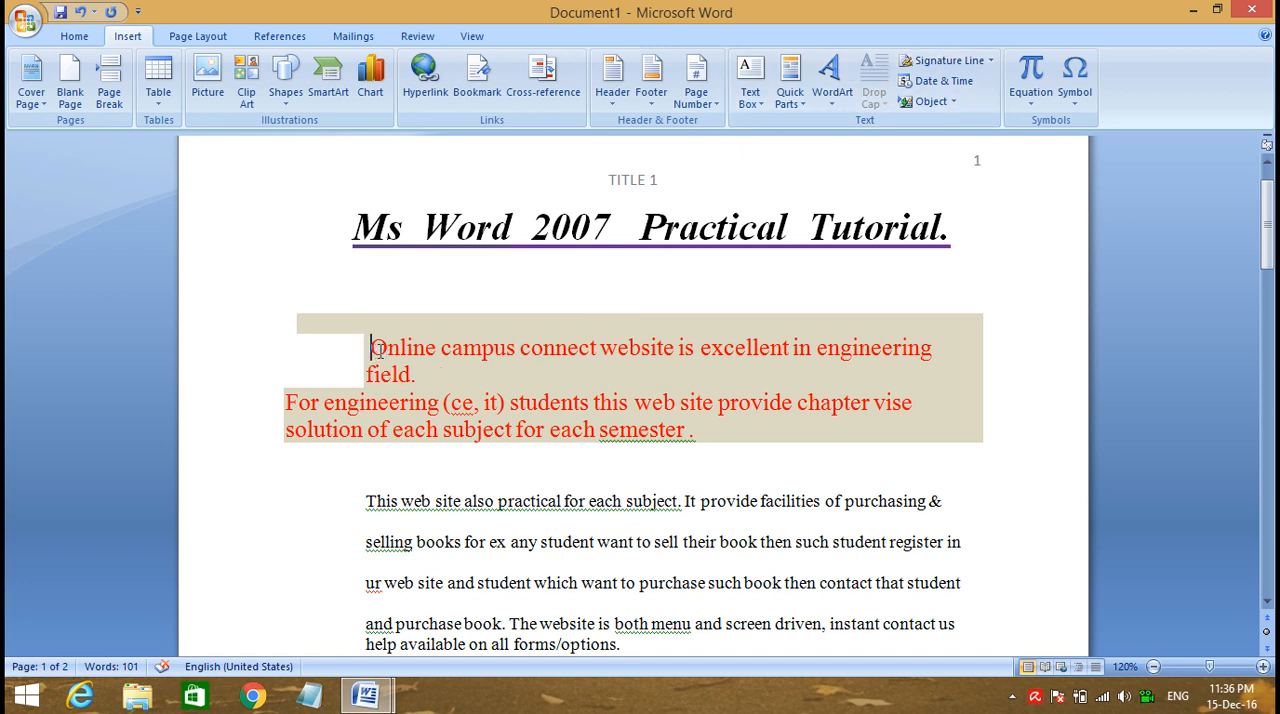
pyautogui.press('BackSpace')
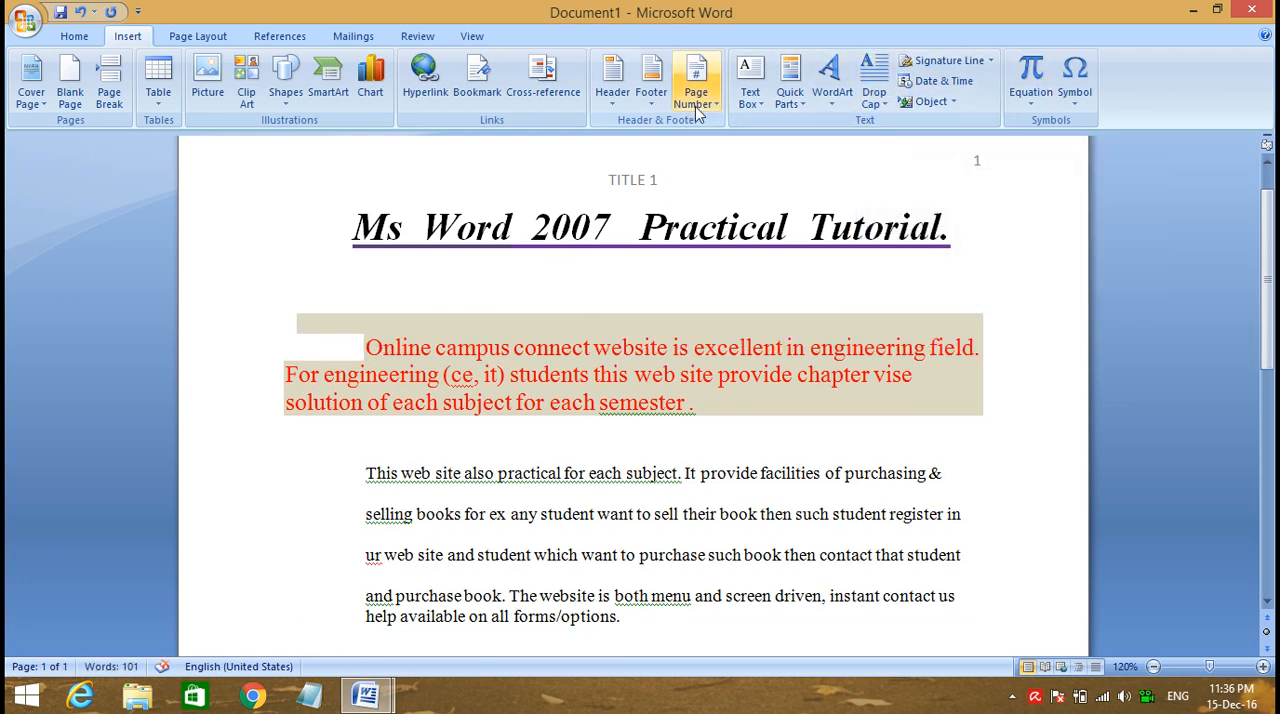
pyautogui.click(874, 96)
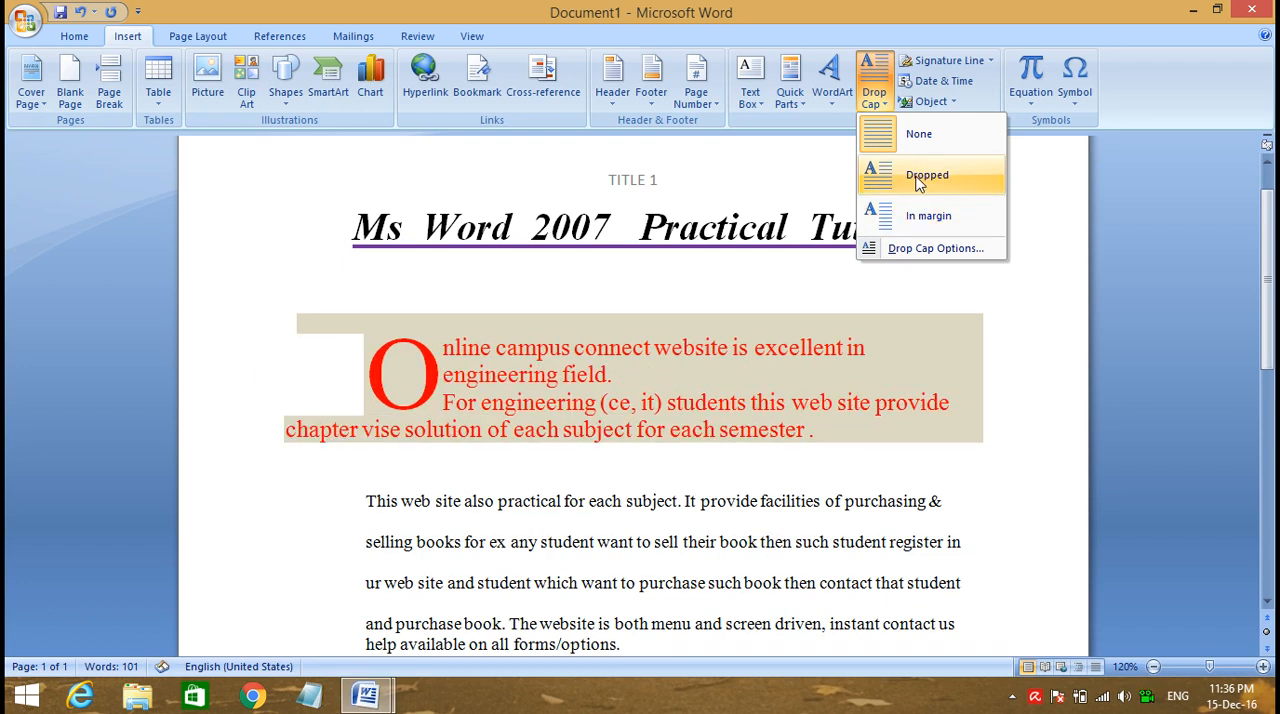
pyautogui.click(918, 180)
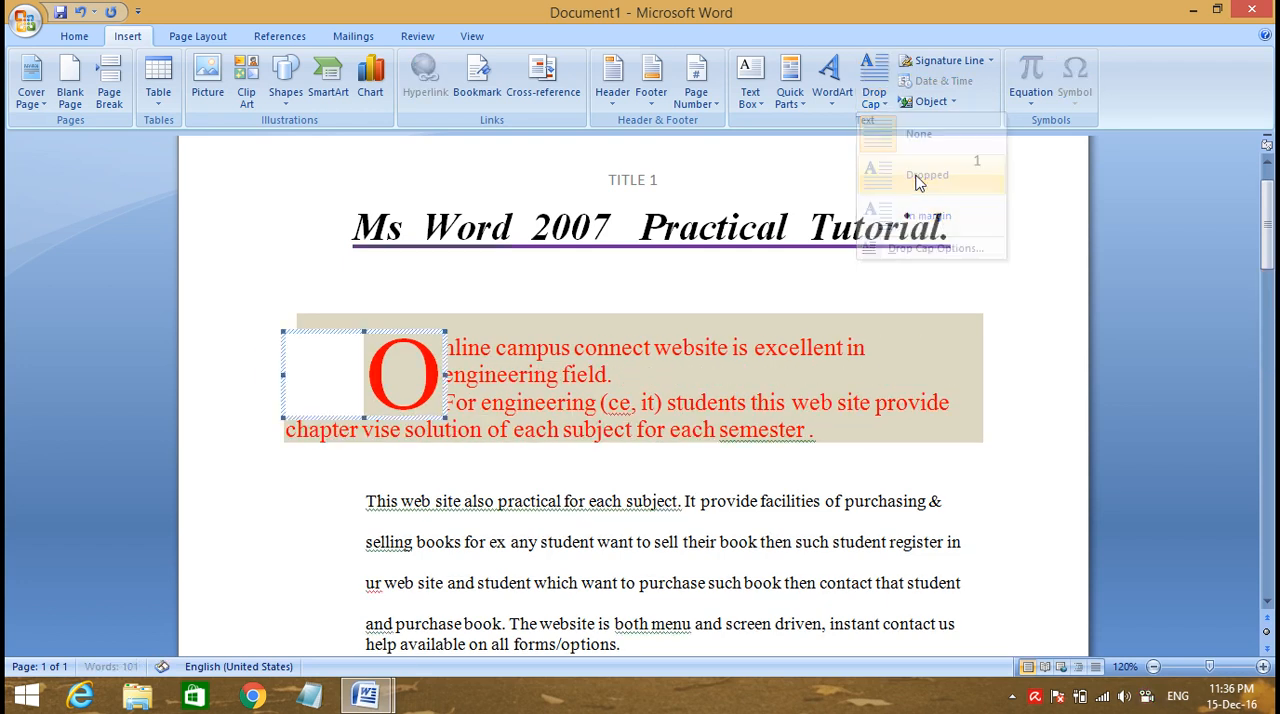
# - Change the position of the red paragraph's drop cap O to In margin
pyautogui.click(420, 367)
pyautogui.moveTo(442, 348); pyautogui.dragTo(955, 410)
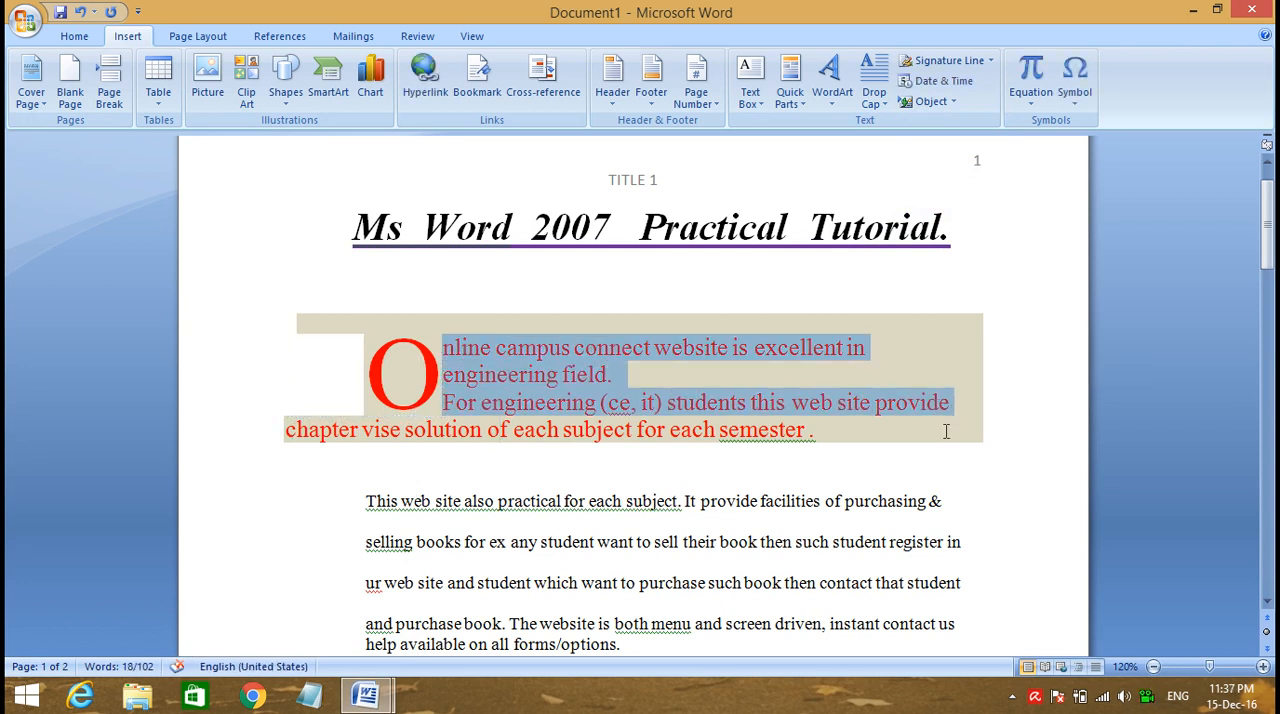
pyautogui.click(938, 452)
pyautogui.click(420, 340)
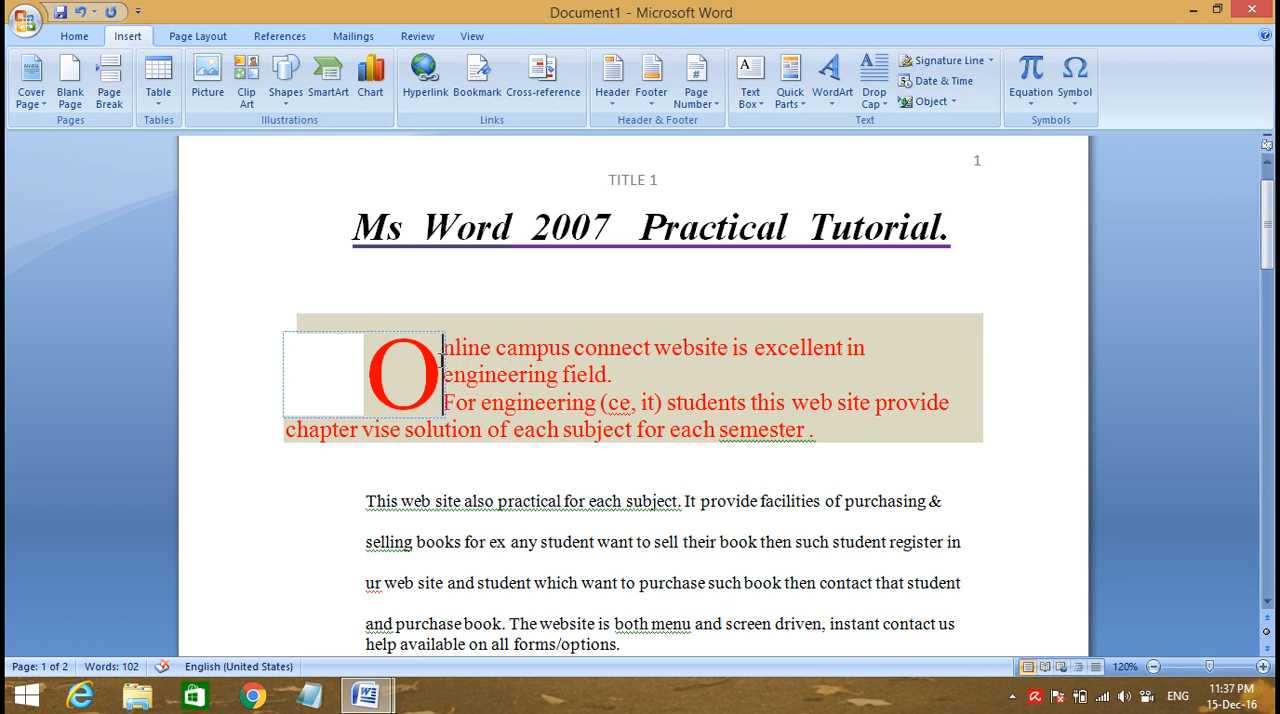
pyautogui.click(462, 347)
pyautogui.click(442, 352)
pyautogui.click(874, 86)
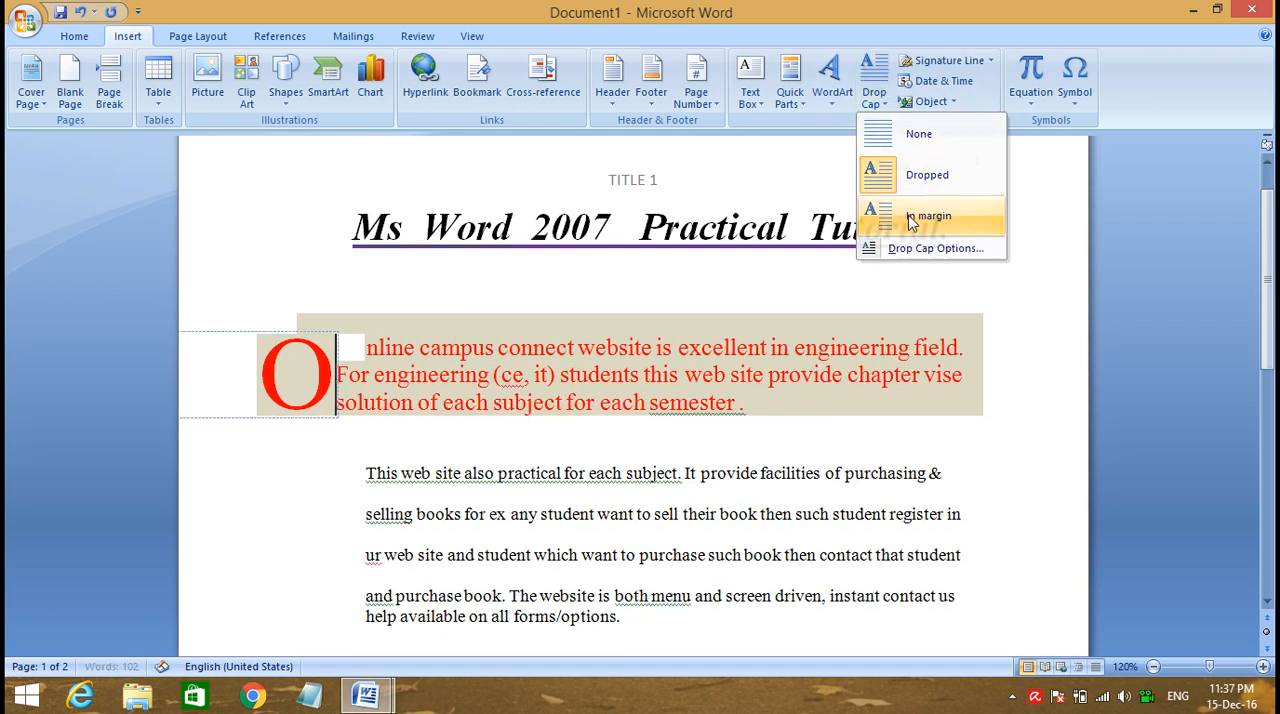
pyautogui.click(912, 217)
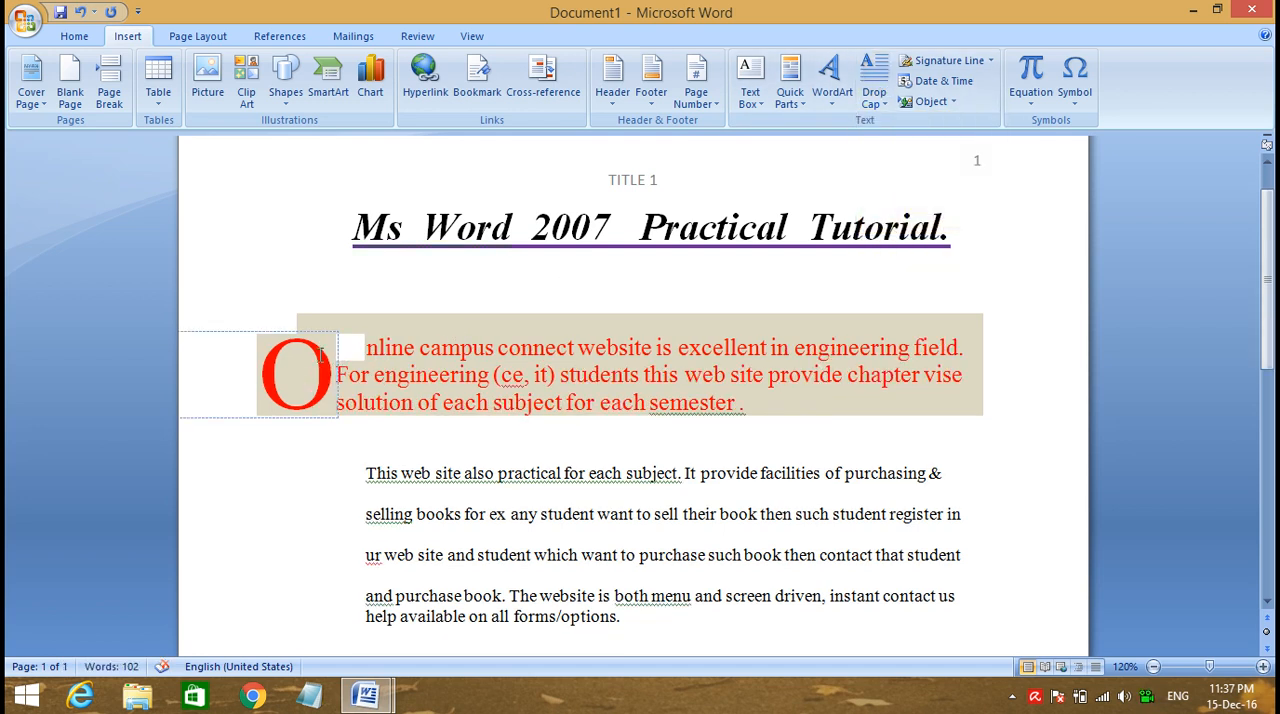
# - Select the drop cap O in the margin and set its position back to Dropped
pyautogui.moveTo(349, 221); pyautogui.dragTo(349, 434)
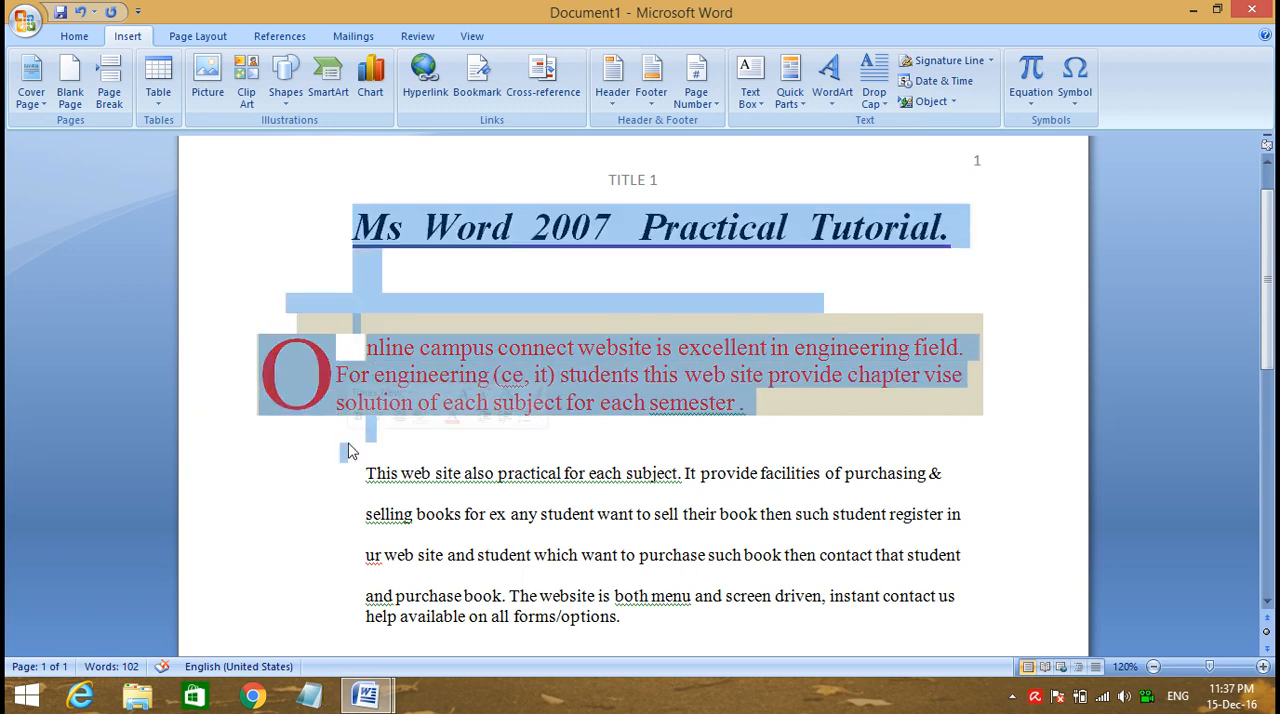
pyautogui.click(345, 449)
pyautogui.moveTo(330, 365); pyautogui.dragTo(240, 377)
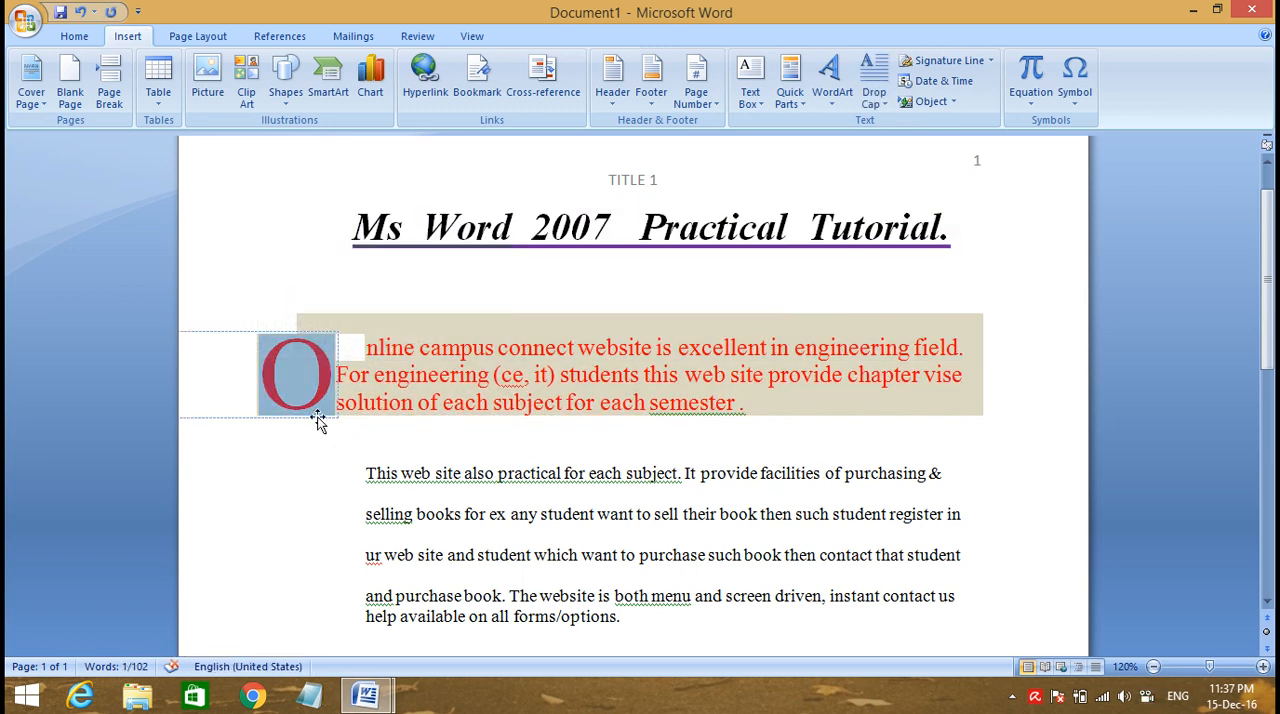
pyautogui.click(876, 95)
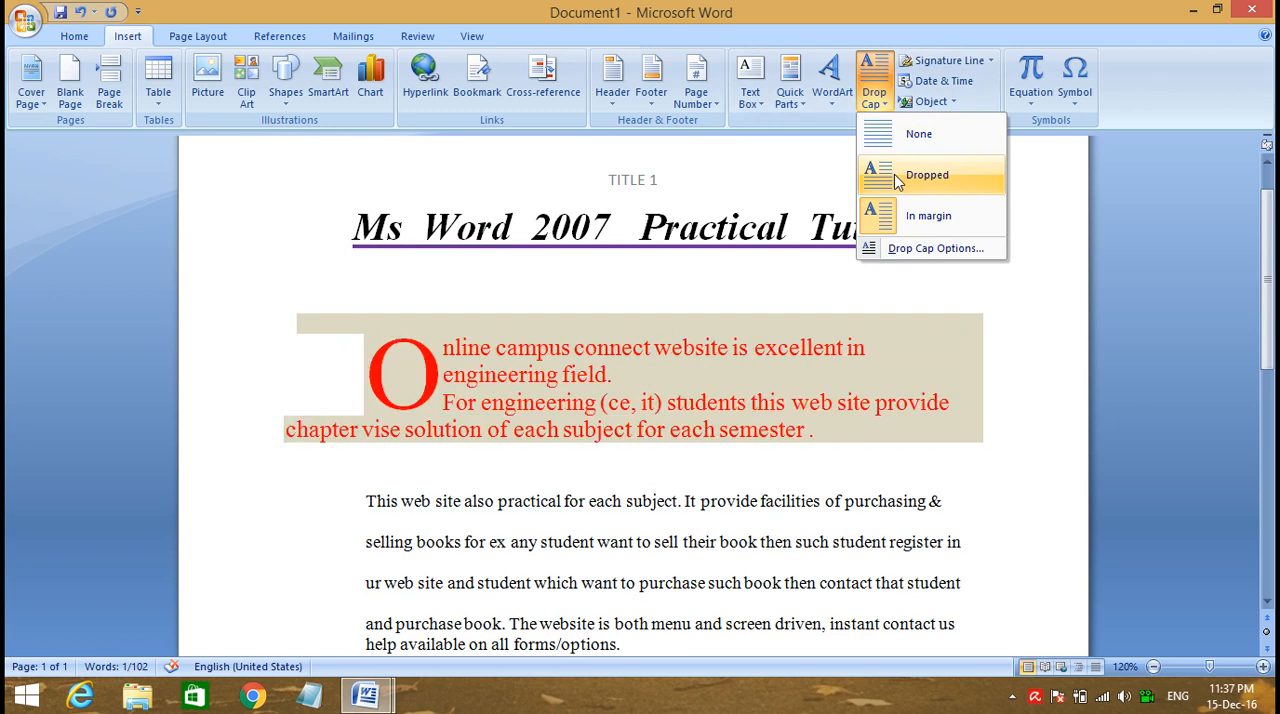
pyautogui.click(894, 174)
# - Set the red paragraph's drop cap to span 4 lines
pyautogui.click(879, 100)
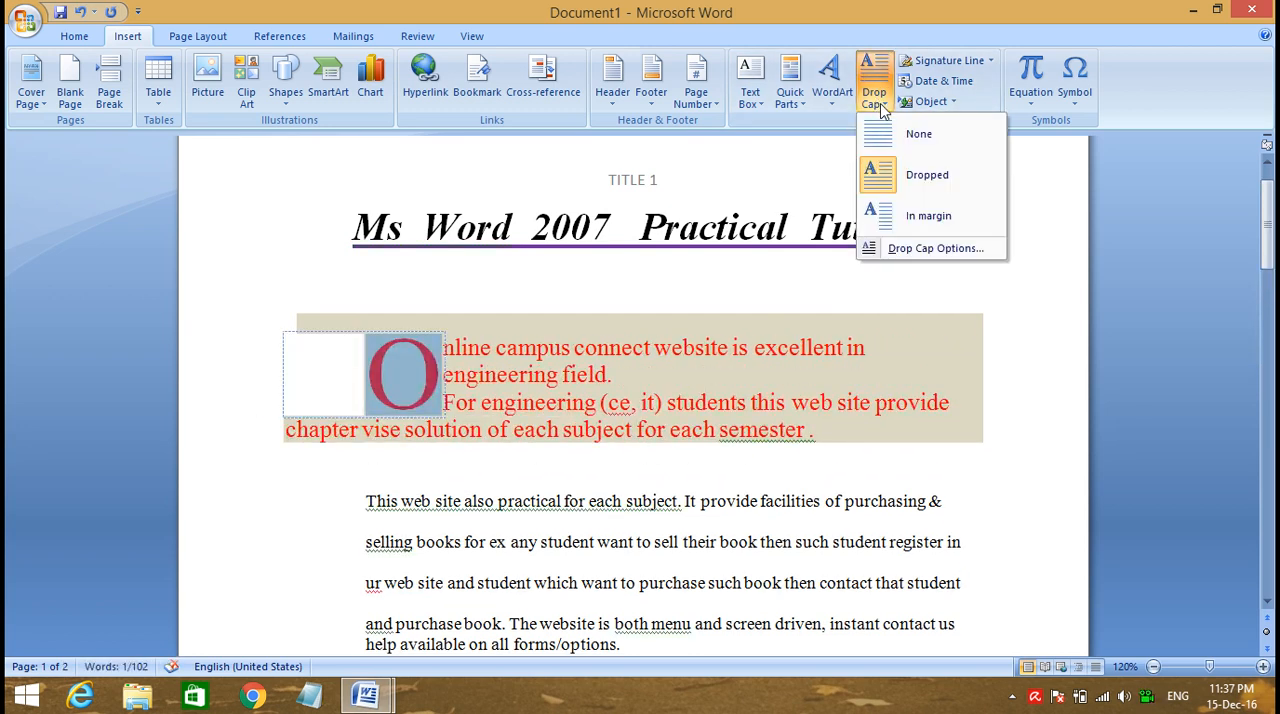
pyautogui.click(925, 250)
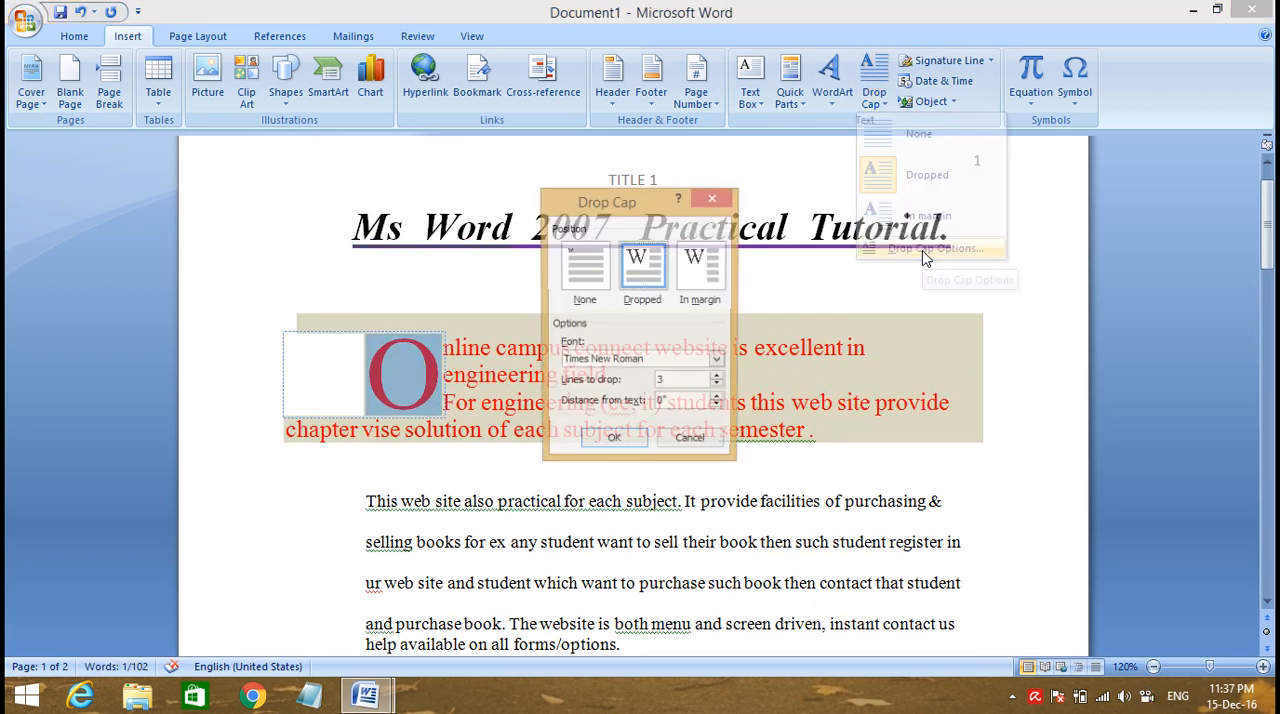
pyautogui.click(719, 380)
pyautogui.click(608, 442)
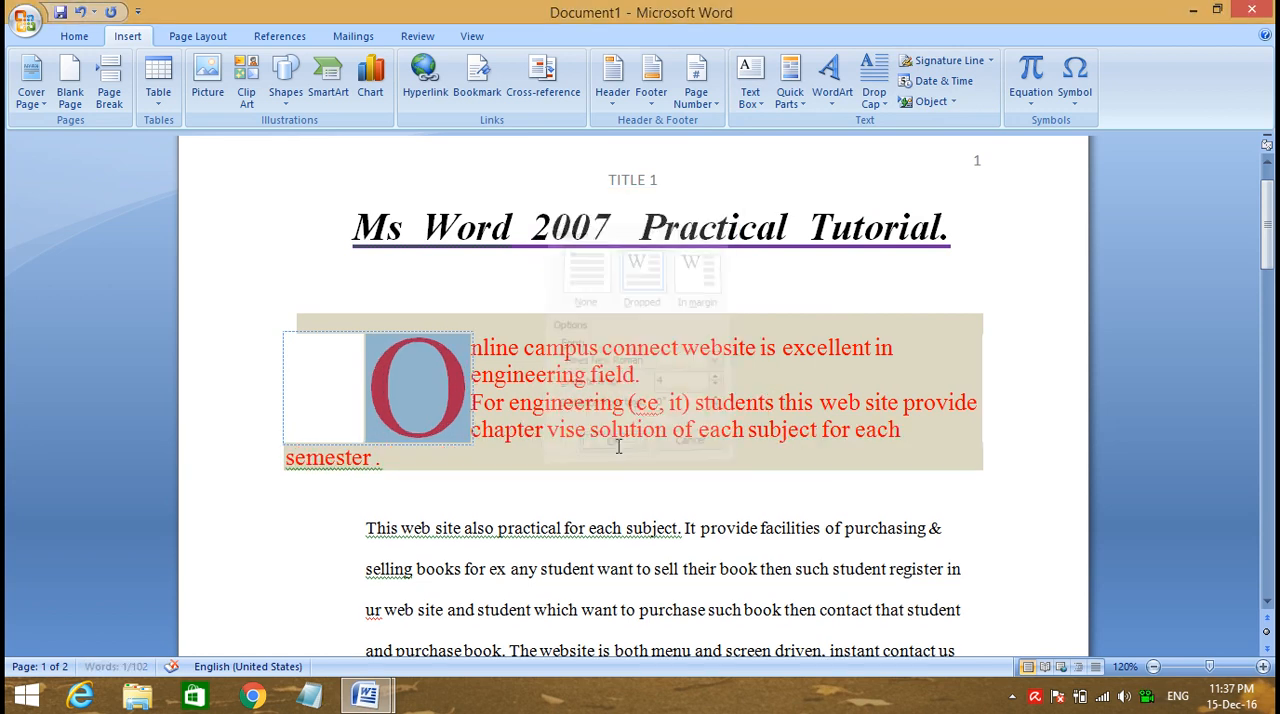
pyautogui.click(602, 436)
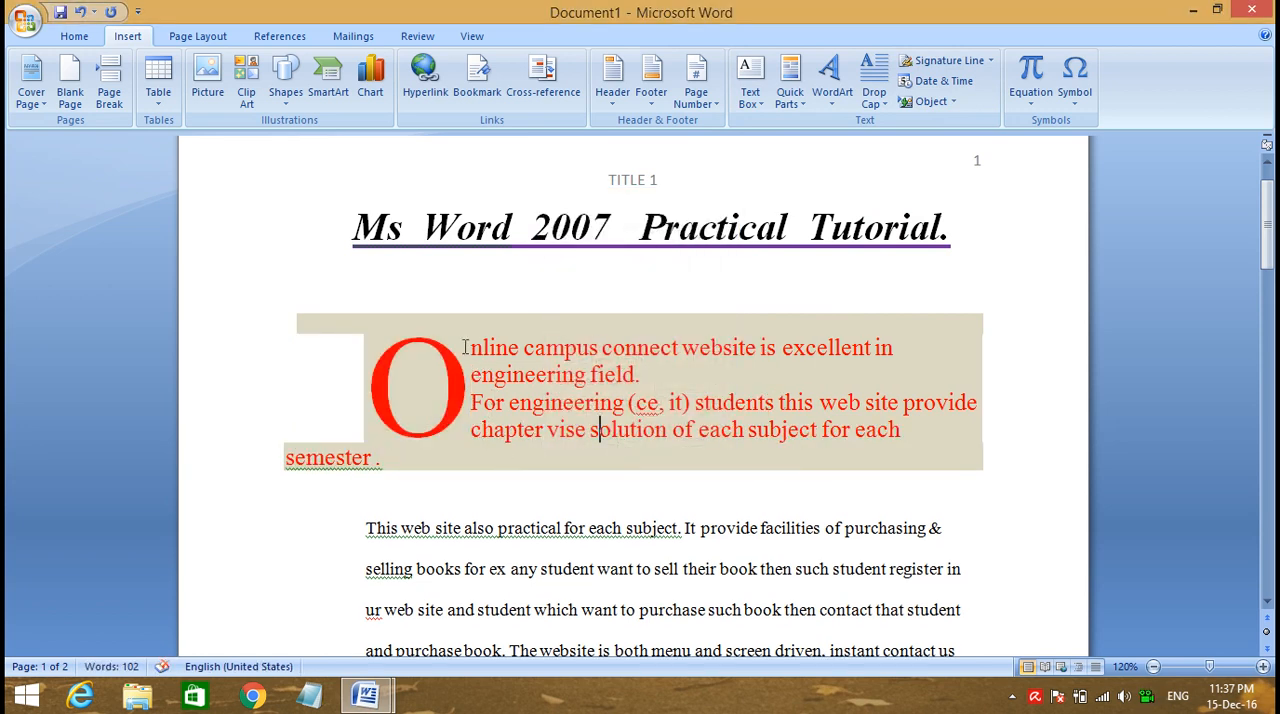
pyautogui.moveTo(483, 347); pyautogui.dragTo(548, 452)
# - Remove the drop cap from the red paragraph by setting it to None
pyautogui.click(404, 375)
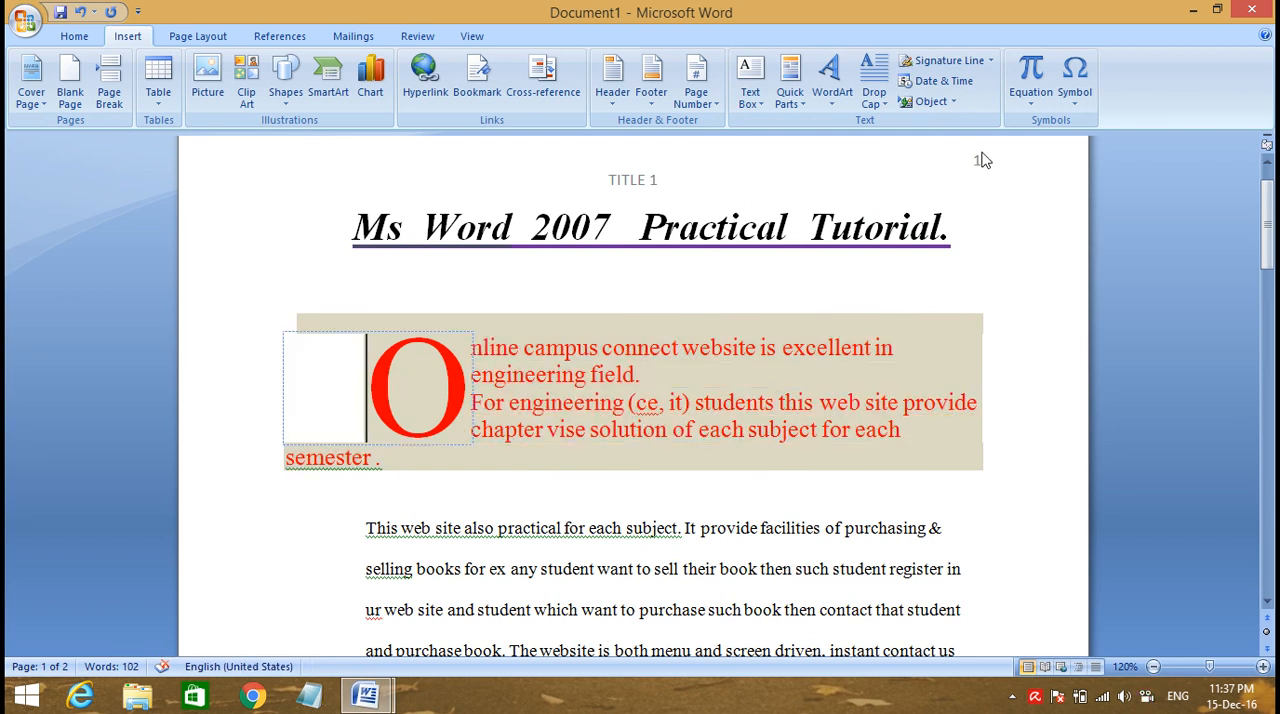
pyautogui.click(874, 90)
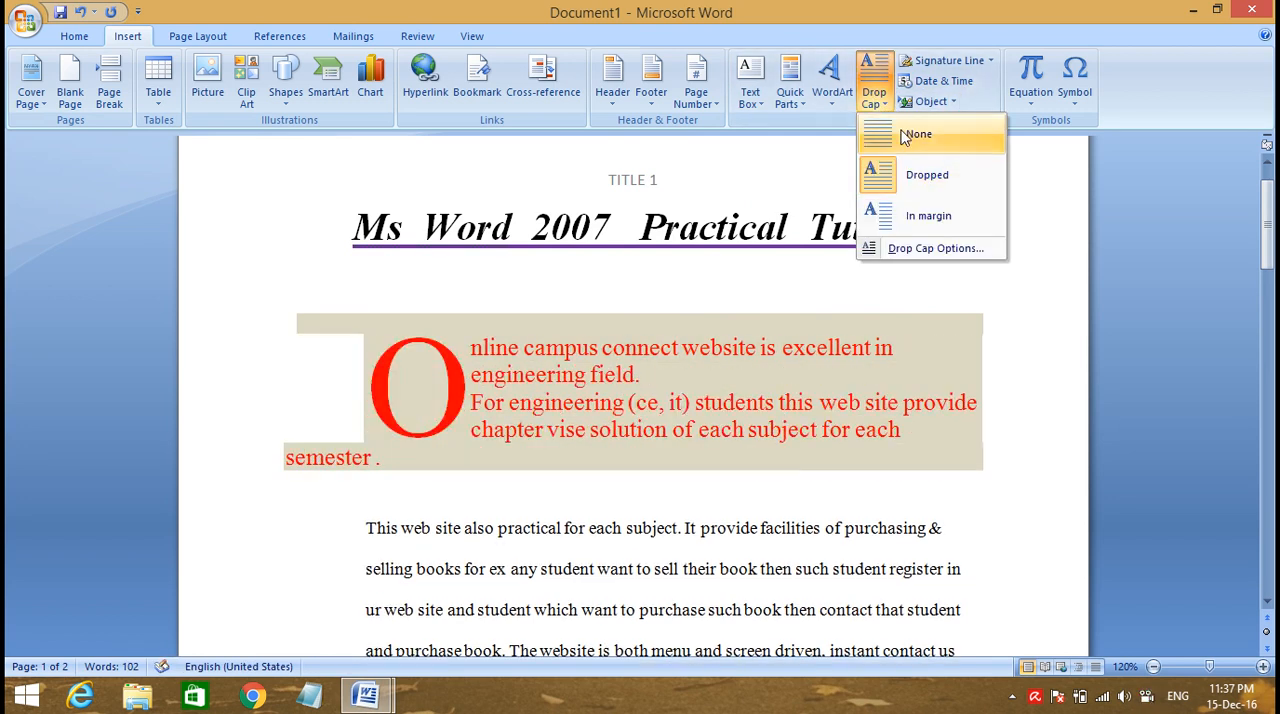
pyautogui.click(910, 134)
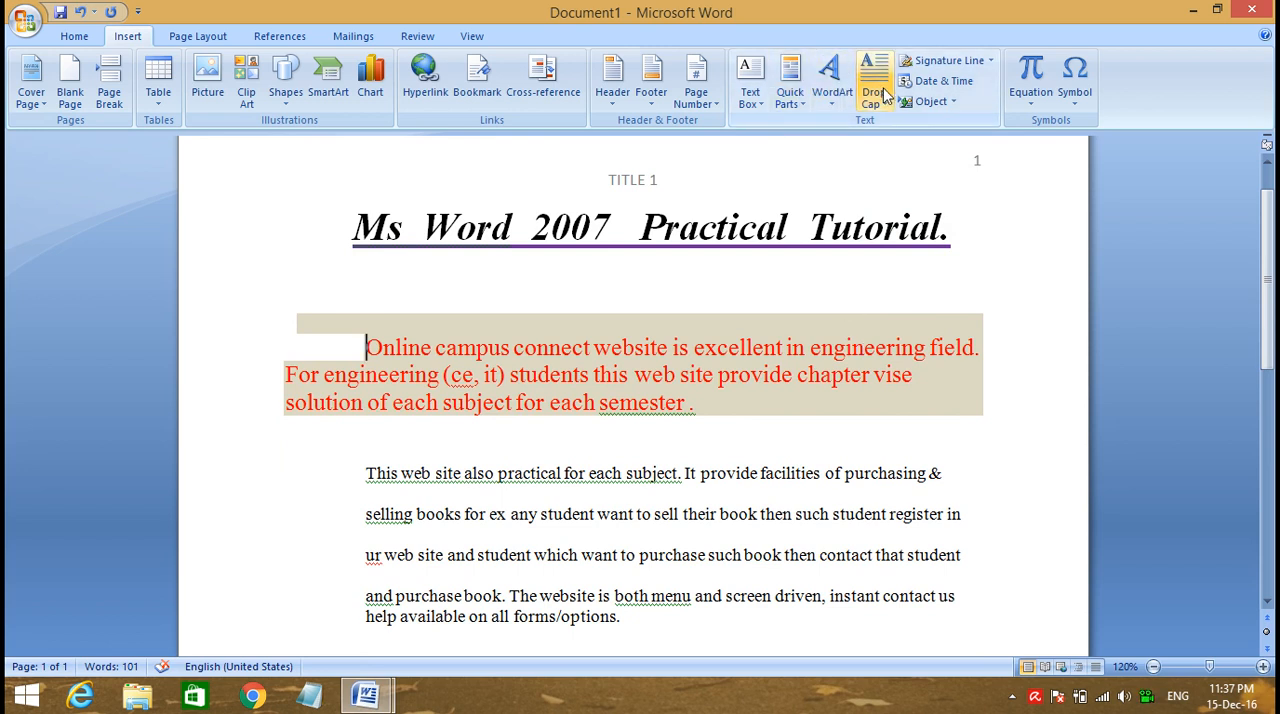
pyautogui.click(593, 422)
pyautogui.scroll(1, 580, 340)
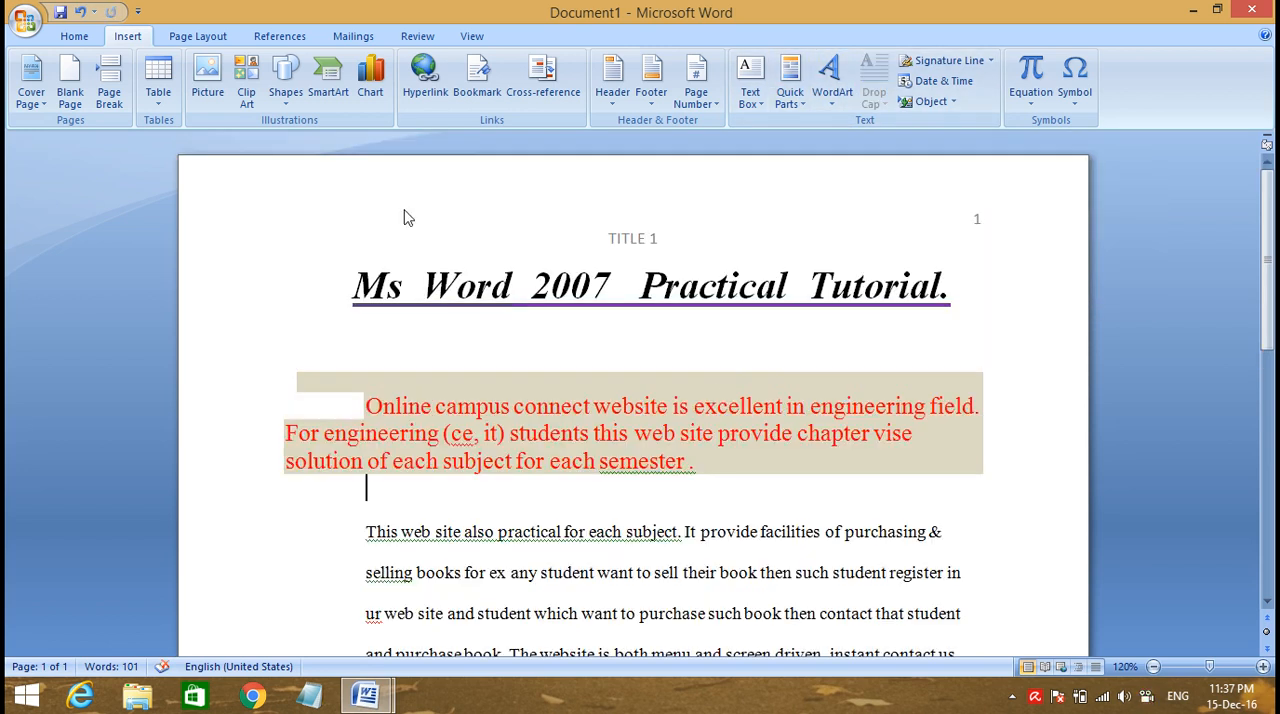
# - Apply the Wide margins preset to the document, with 1" top and bottom and 2" left and right
pyautogui.click(180, 36)
pyautogui.scroll(-4, 712, 382)
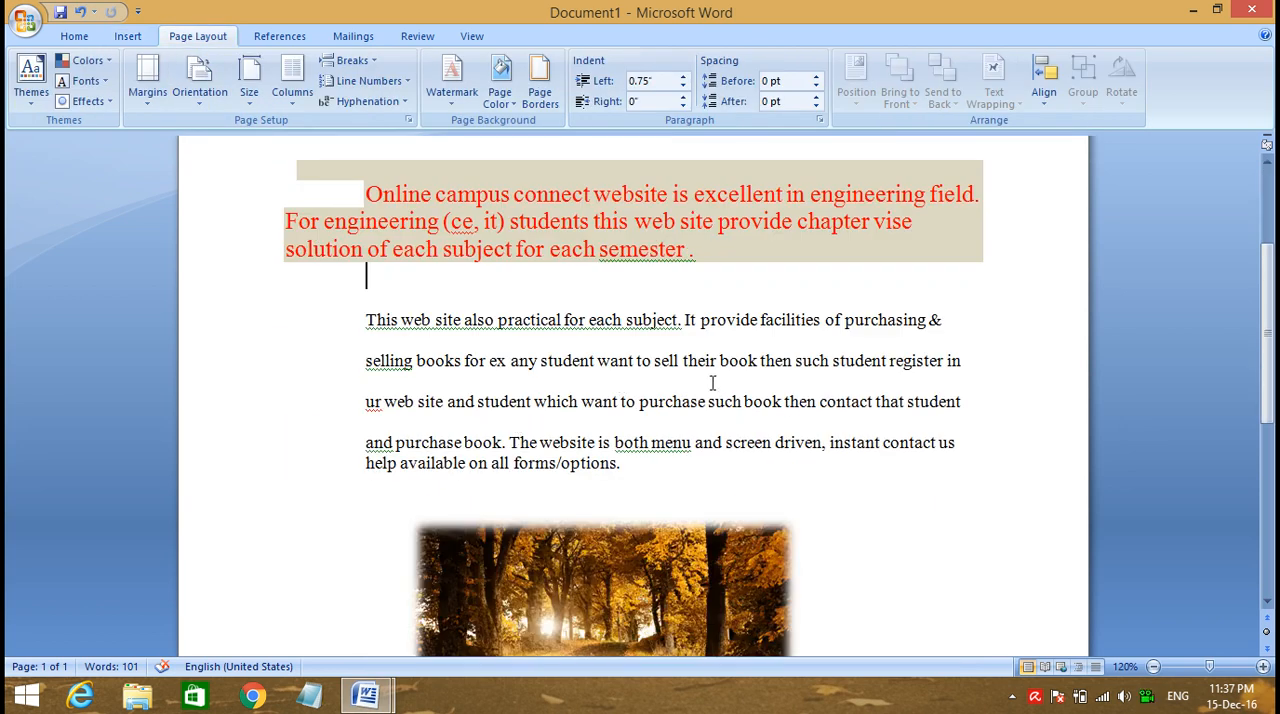
pyautogui.scroll(3, 712, 382)
pyautogui.click(147, 90)
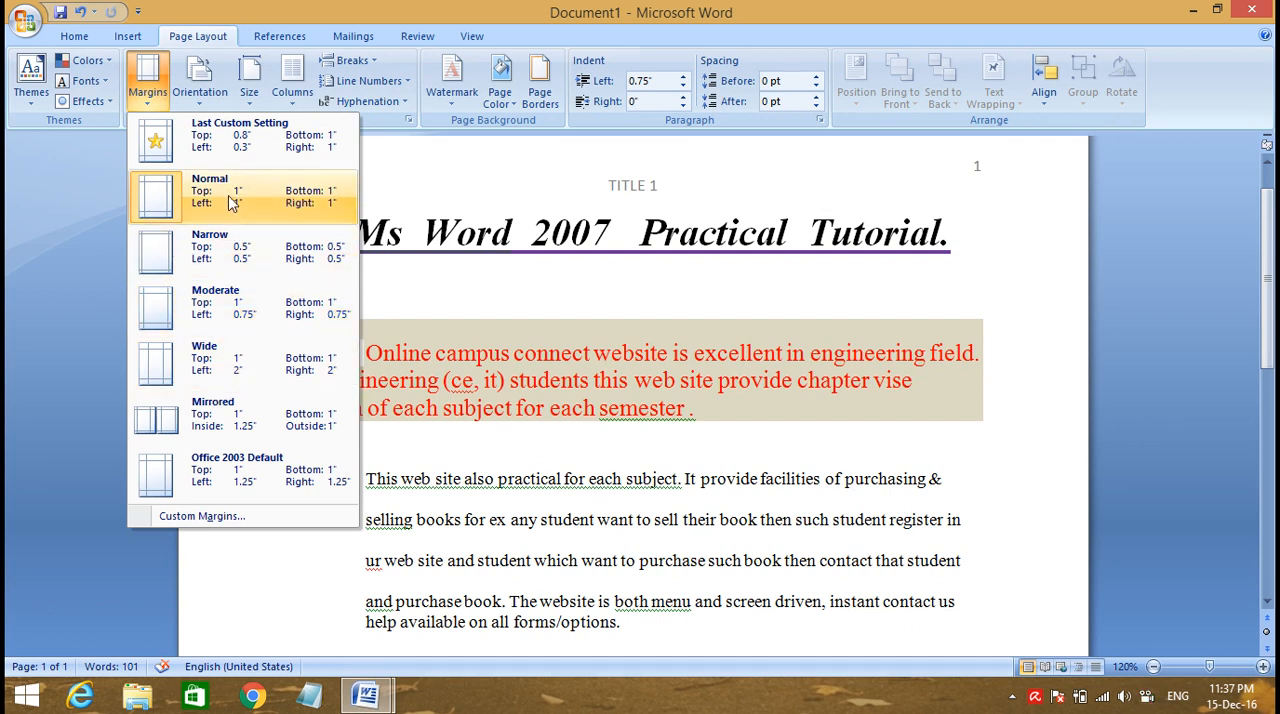
pyautogui.click(221, 352)
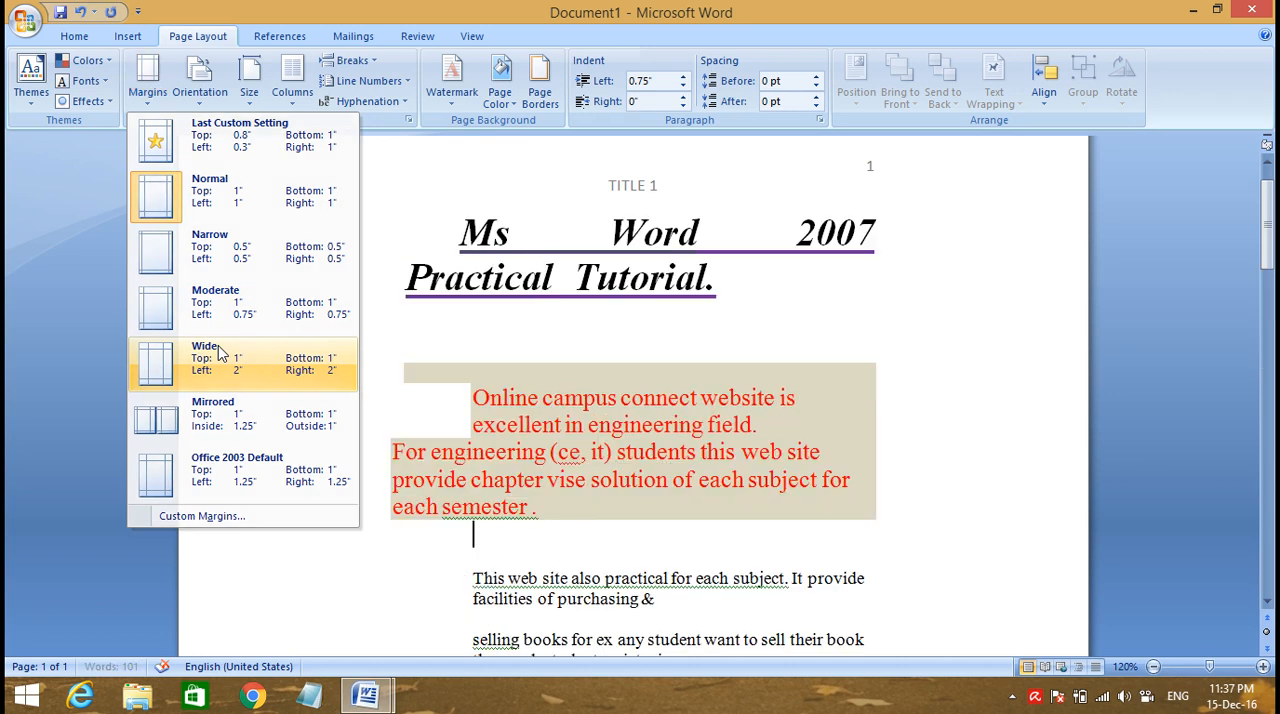
# - Apply the Normal margins preset to the document, with 1" on all four sides
pyautogui.click(148, 88)
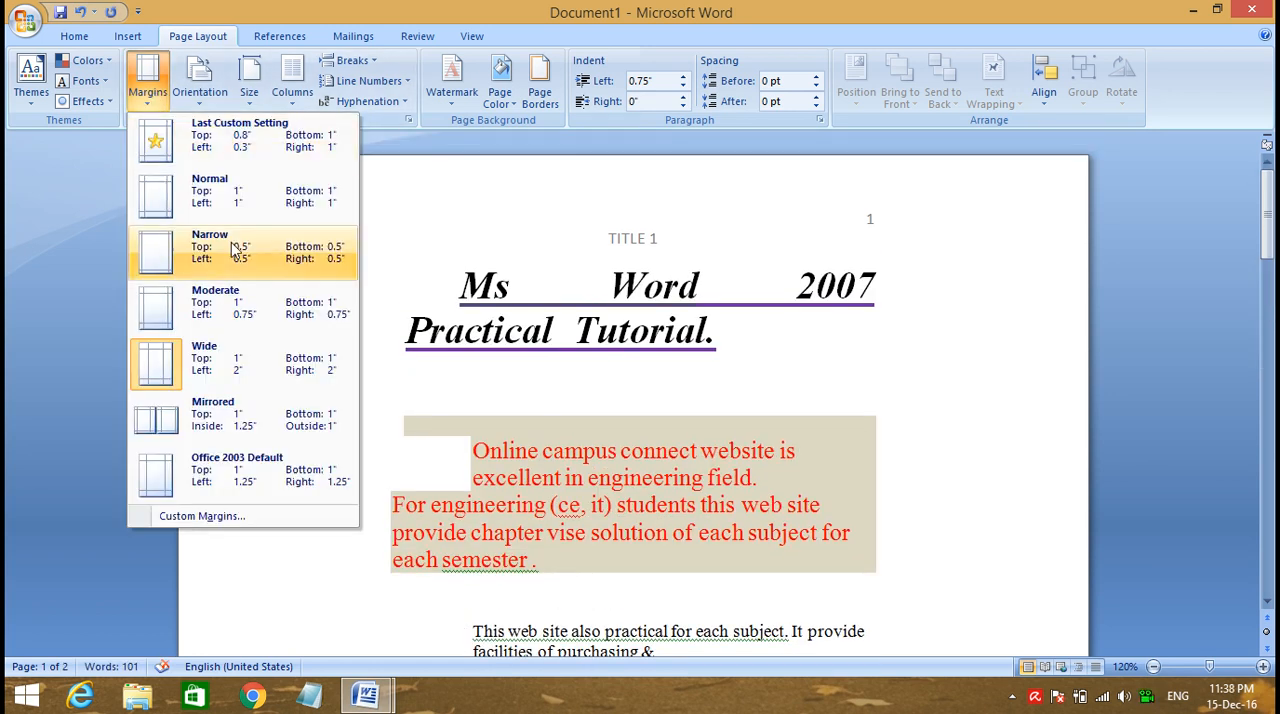
pyautogui.click(221, 190)
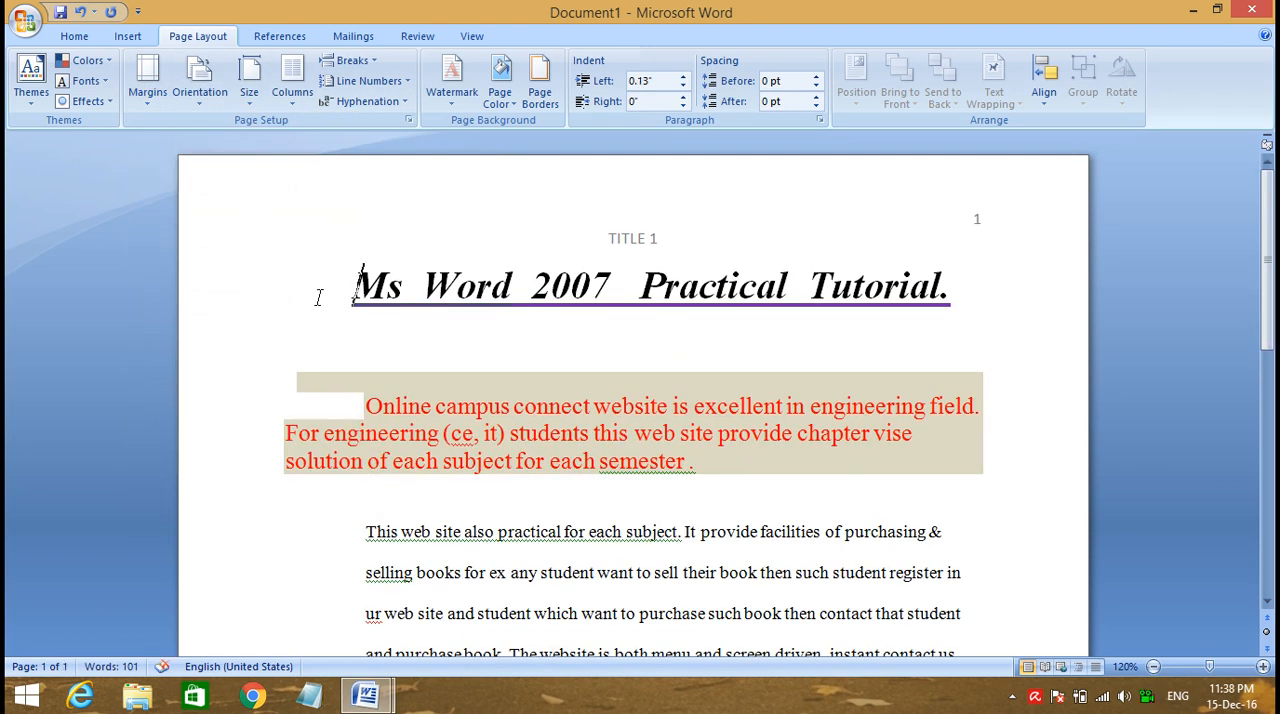
# - Set a custom top margin of 0.1" for the whole document, keeping the other margins at 1"
pyautogui.click(160, 100)
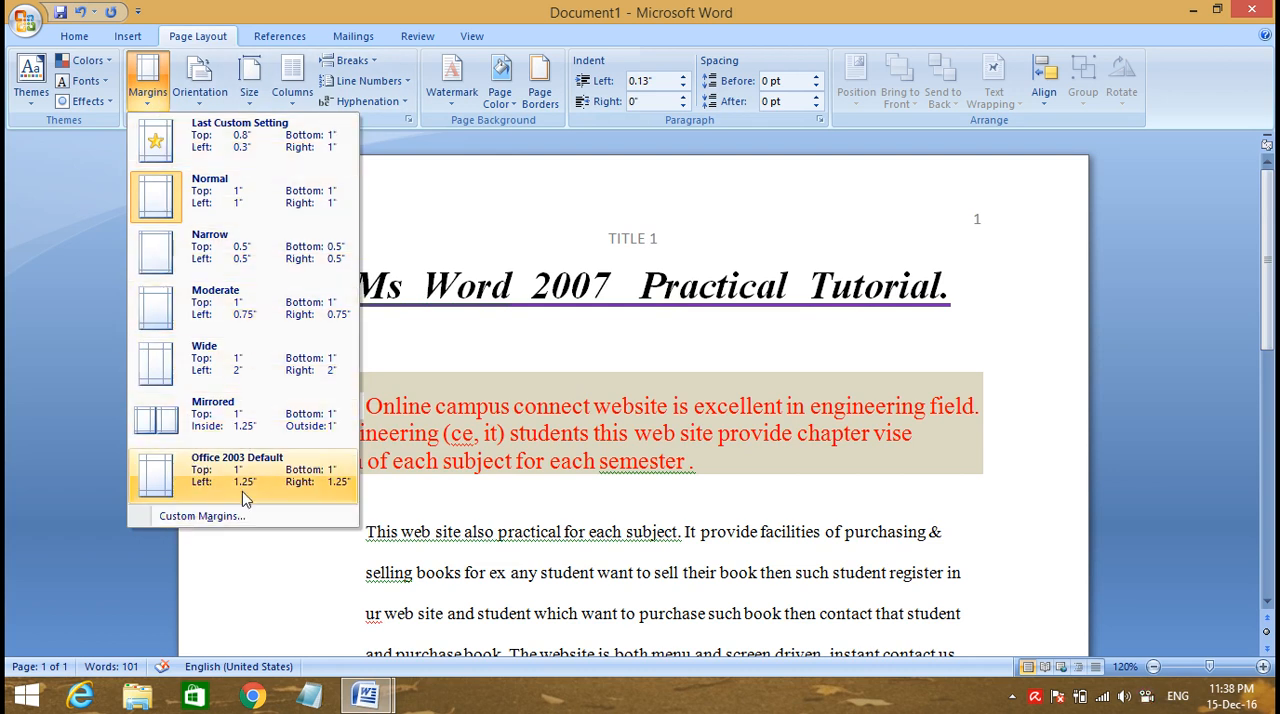
pyautogui.click(179, 518)
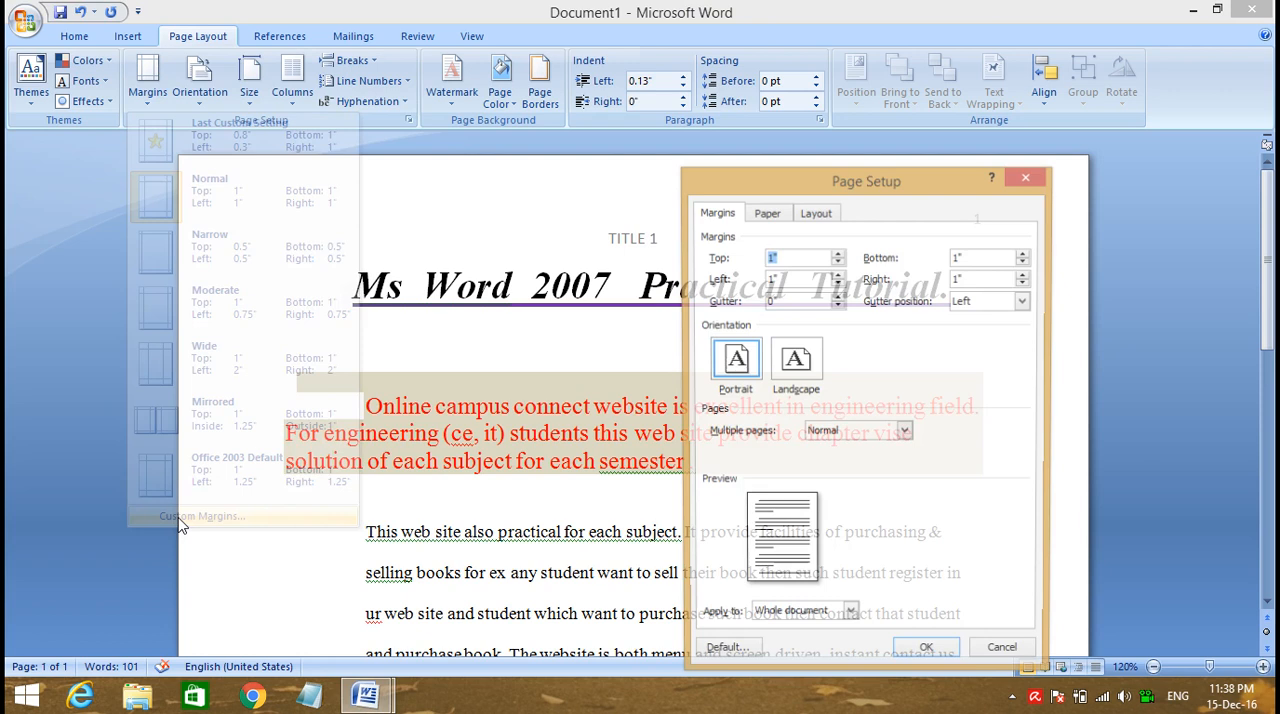
pyautogui.moveTo(863, 174); pyautogui.dragTo(896, 140)
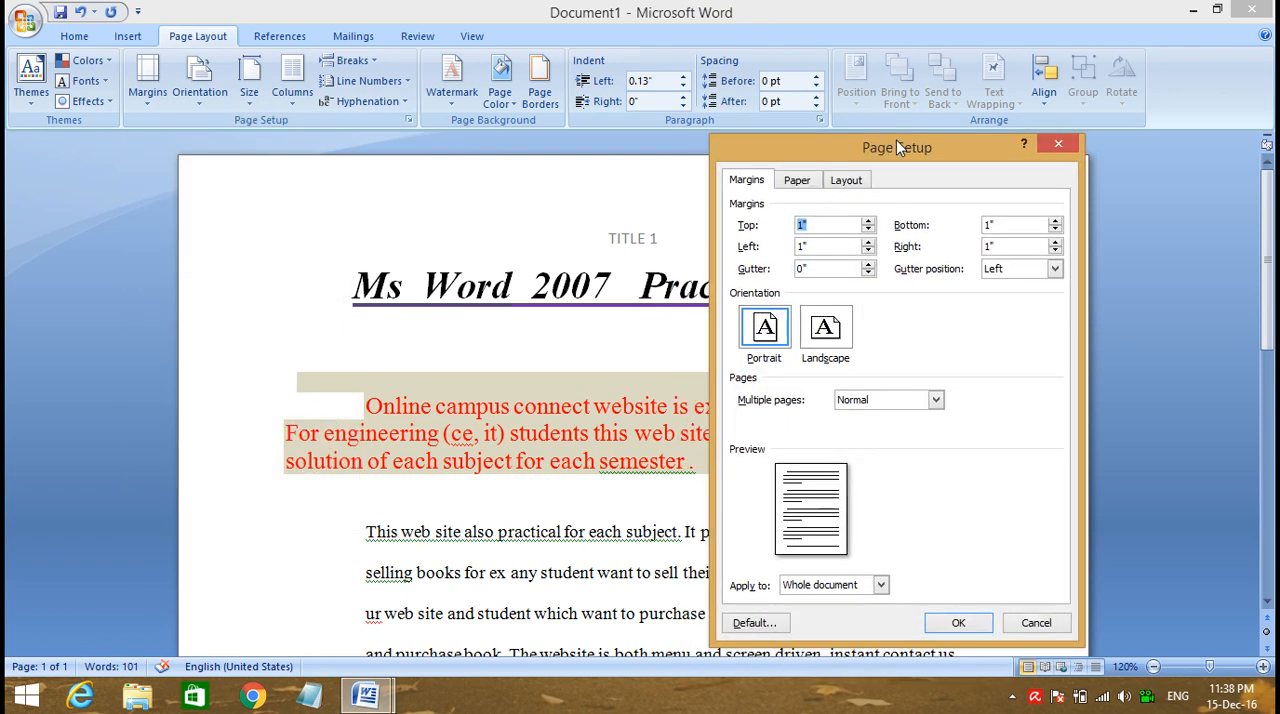
pyautogui.click(870, 220)
pyautogui.click(870, 220)
pyautogui.click(870, 220)
pyautogui.click(870, 230)
pyautogui.click(870, 230)
pyautogui.click(870, 230)
pyautogui.click(870, 230)
pyautogui.click(870, 230)
pyautogui.click(870, 230)
pyautogui.click(870, 230)
pyautogui.click(870, 230)
pyautogui.click(870, 230)
pyautogui.click(870, 220)
pyautogui.click(870, 220)
pyautogui.click(870, 220)
pyautogui.click(870, 220)
pyautogui.click(870, 230)
pyautogui.click(870, 230)
pyautogui.click(870, 230)
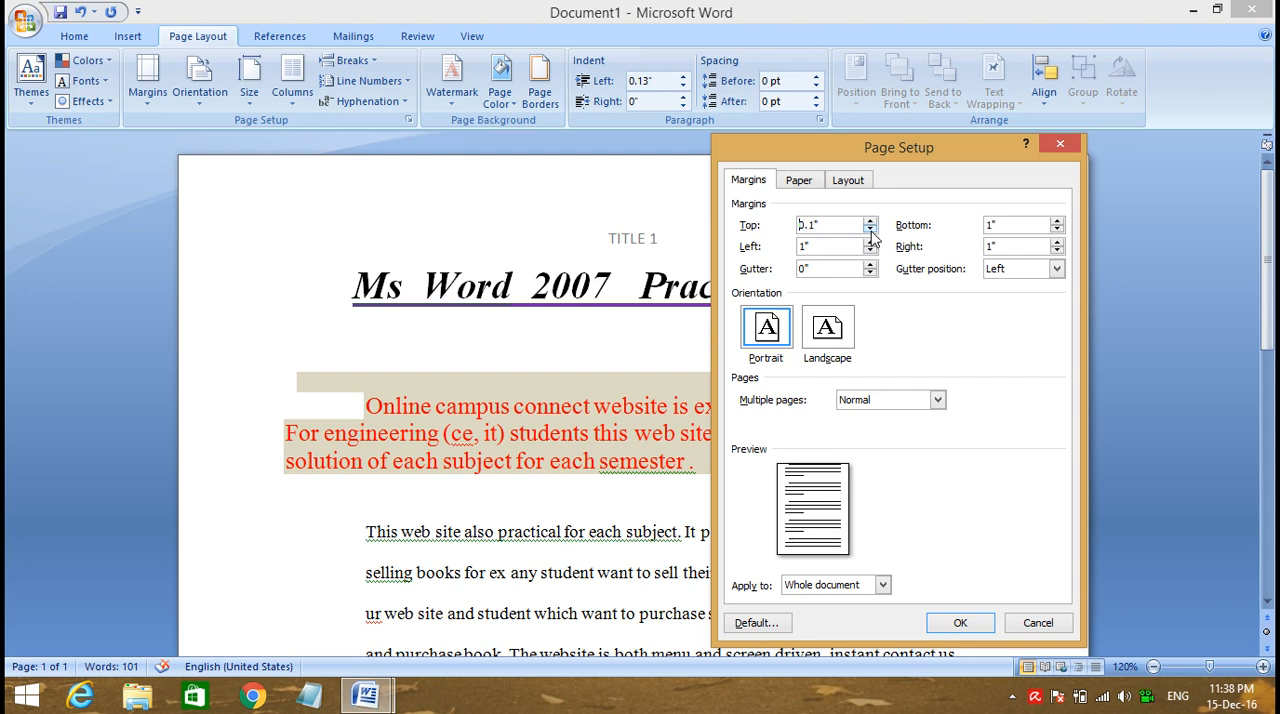
# - Apply the custom margins, accepting the automatic fix of the top margin to 0.16", and check the saved custom setting
pyautogui.click(960, 622)
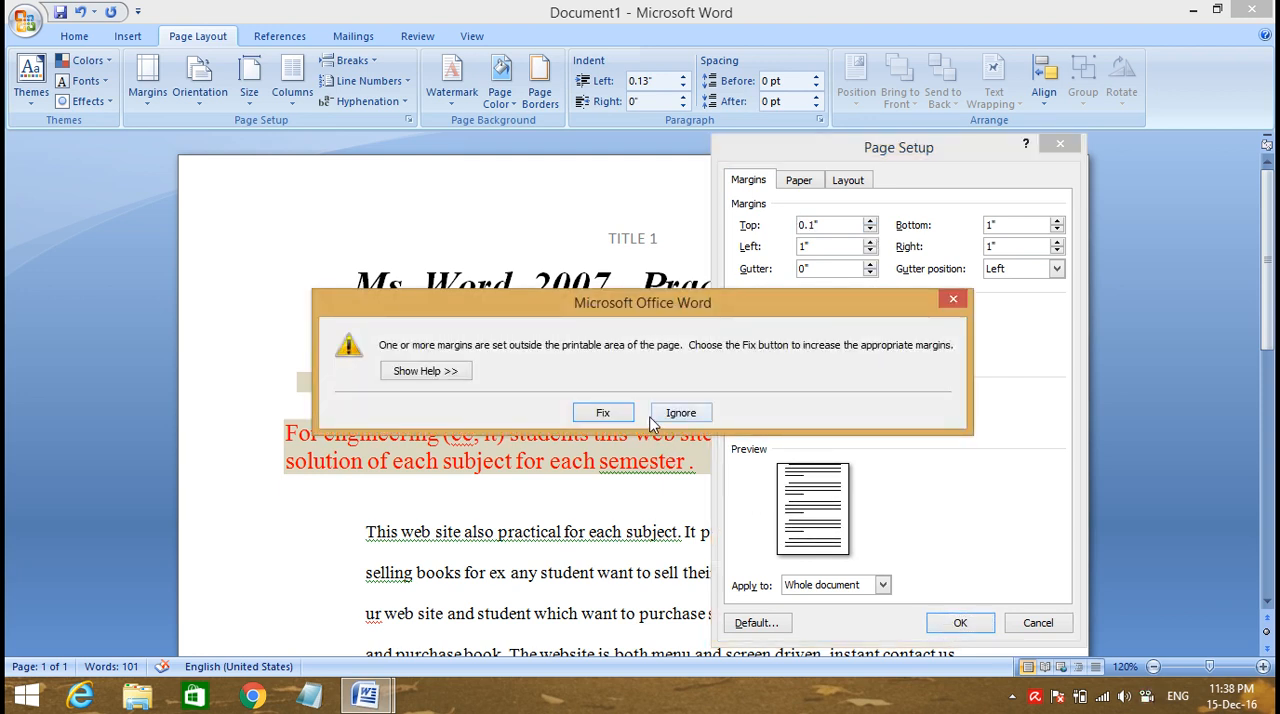
pyautogui.click(606, 416)
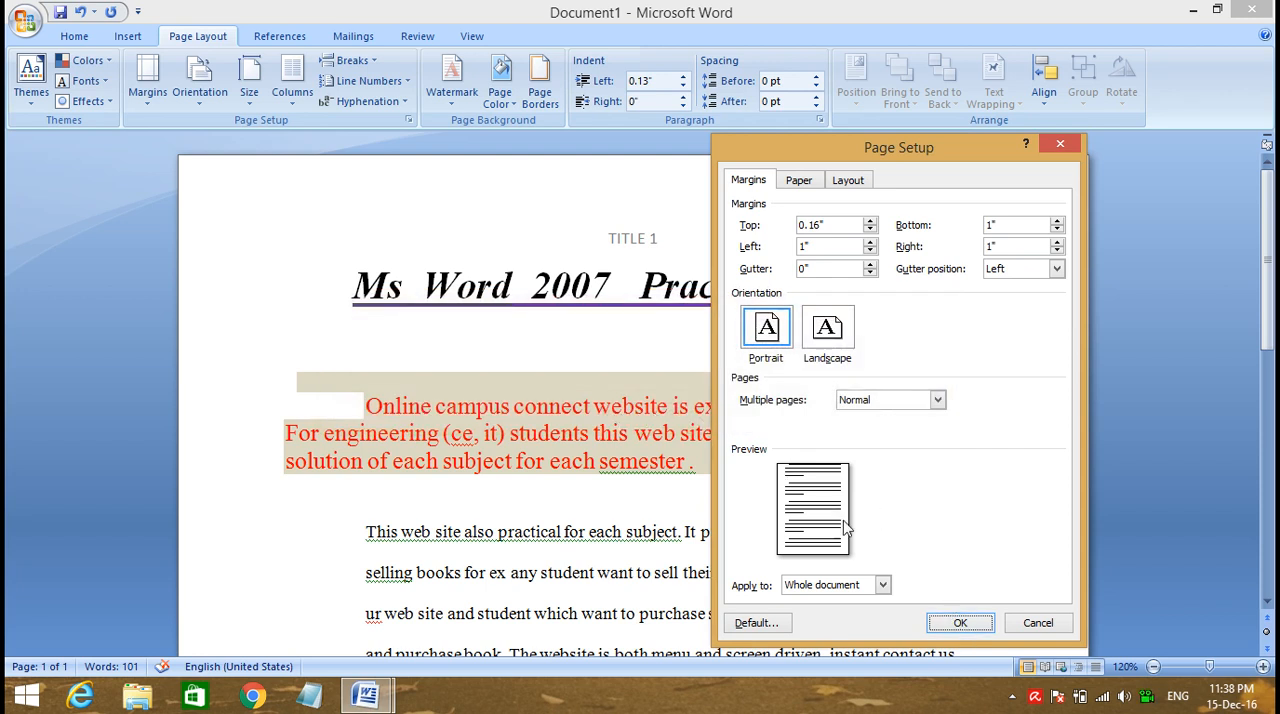
pyautogui.click(958, 624)
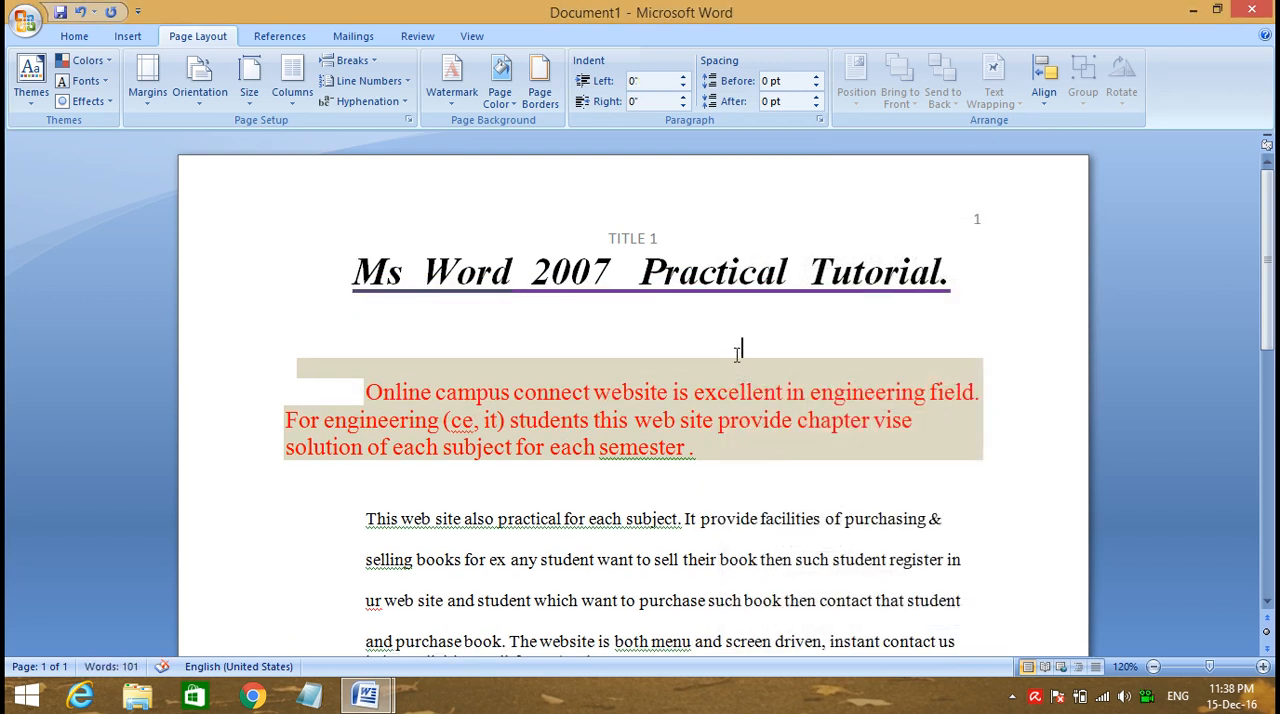
pyautogui.scroll(-2, 614, 386)
pyautogui.scroll(2, 614, 386)
pyautogui.click(147, 80)
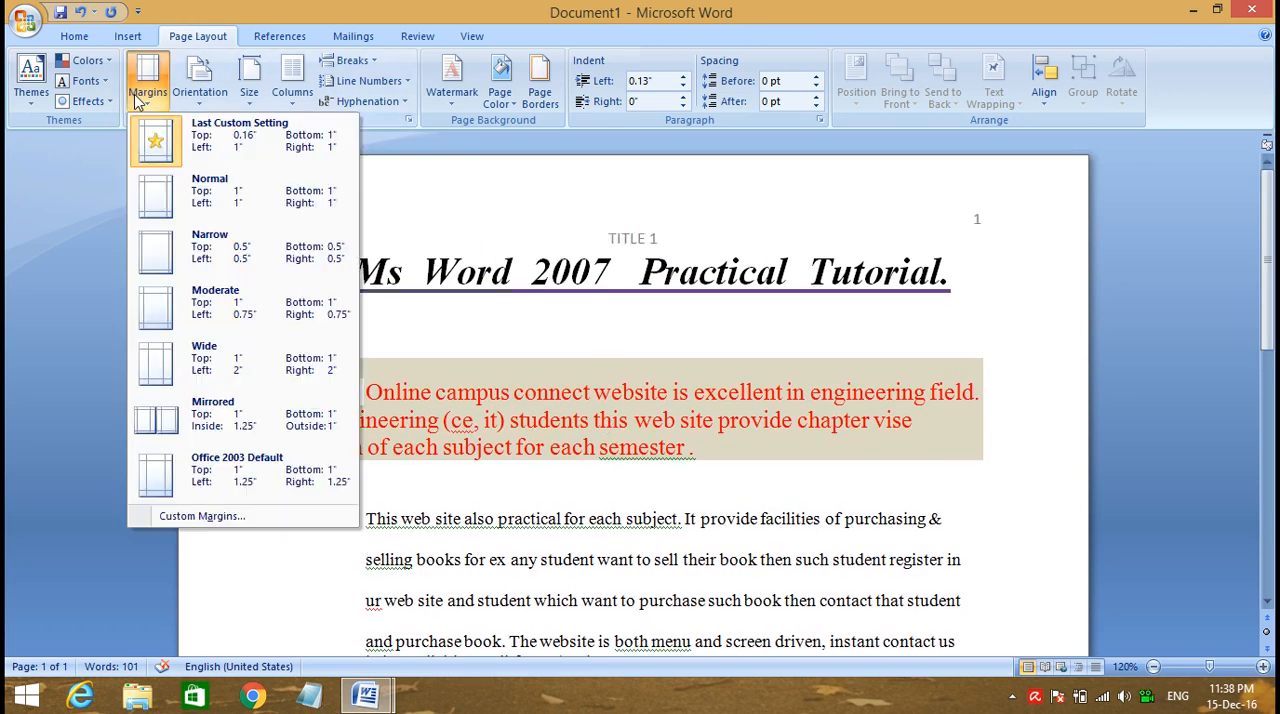
# - Change the page orientation to Landscape, look over the layout, and return it to Portrait
pyautogui.click(193, 82)
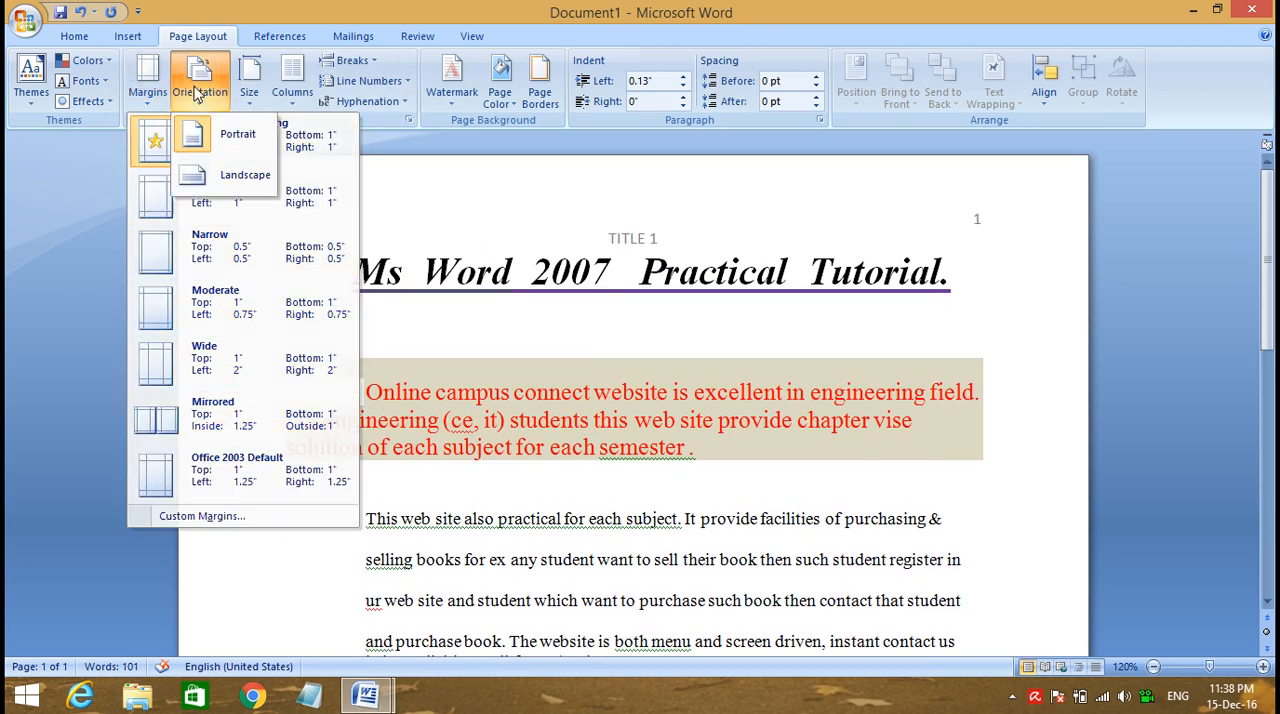
pyautogui.click(223, 182)
pyautogui.scroll(-1, 717, 500)
pyautogui.scroll(-10, 717, 500)
pyautogui.scroll(11, 714, 490)
pyautogui.click(200, 88)
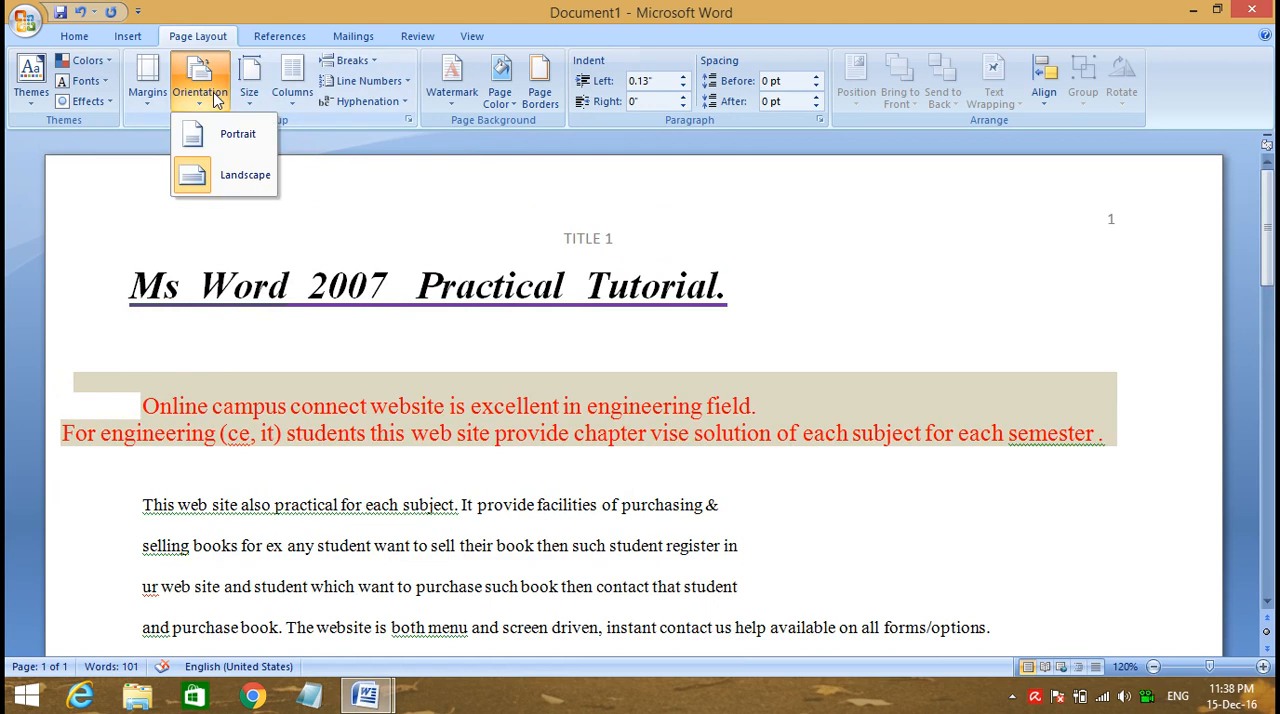
pyautogui.click(232, 146)
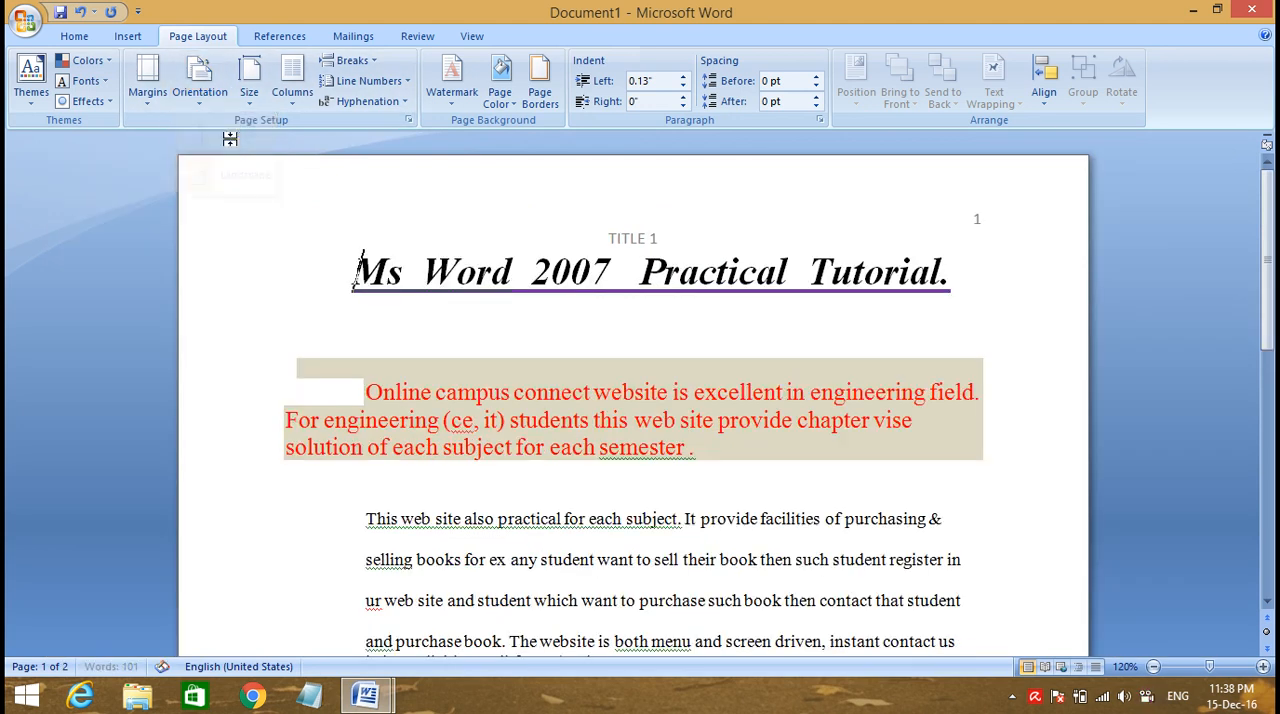
# - Set the paper size to A4, 8.27" x 11.69"
pyautogui.click(249, 90)
pyautogui.scroll(-5, 305, 210)
pyautogui.scroll(5, 305, 210)
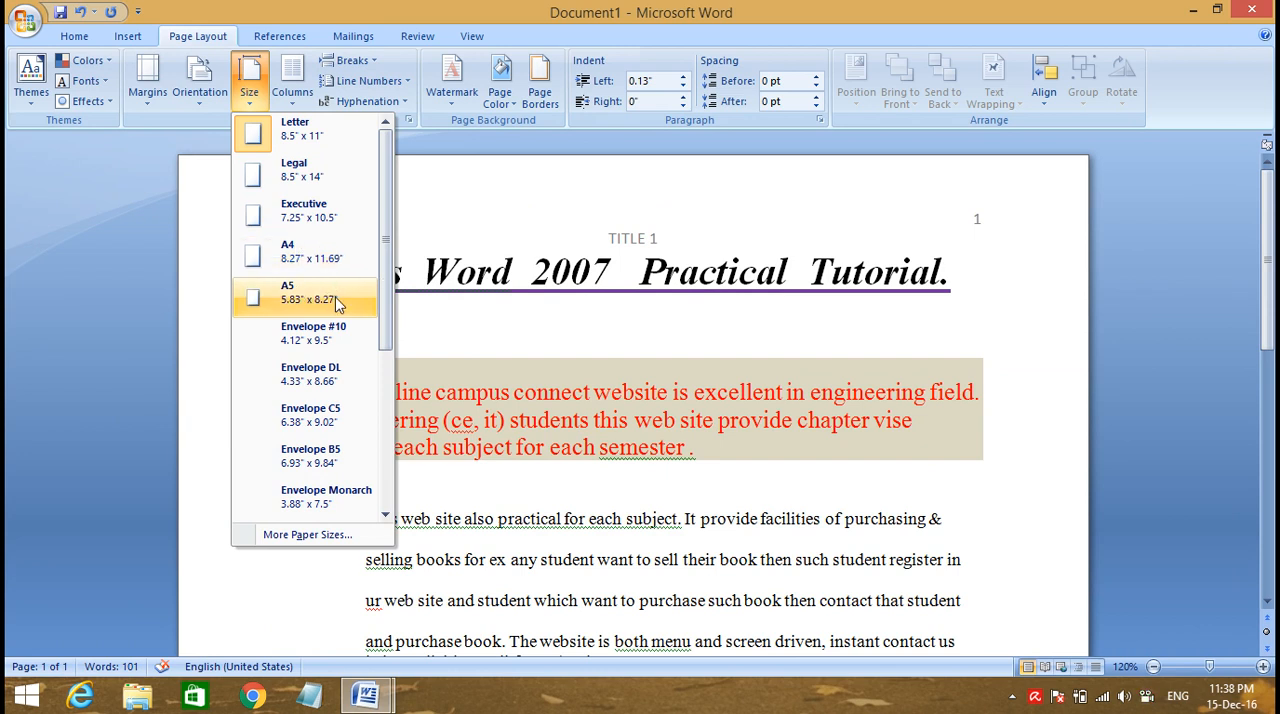
pyautogui.click(300, 260)
pyautogui.click(250, 88)
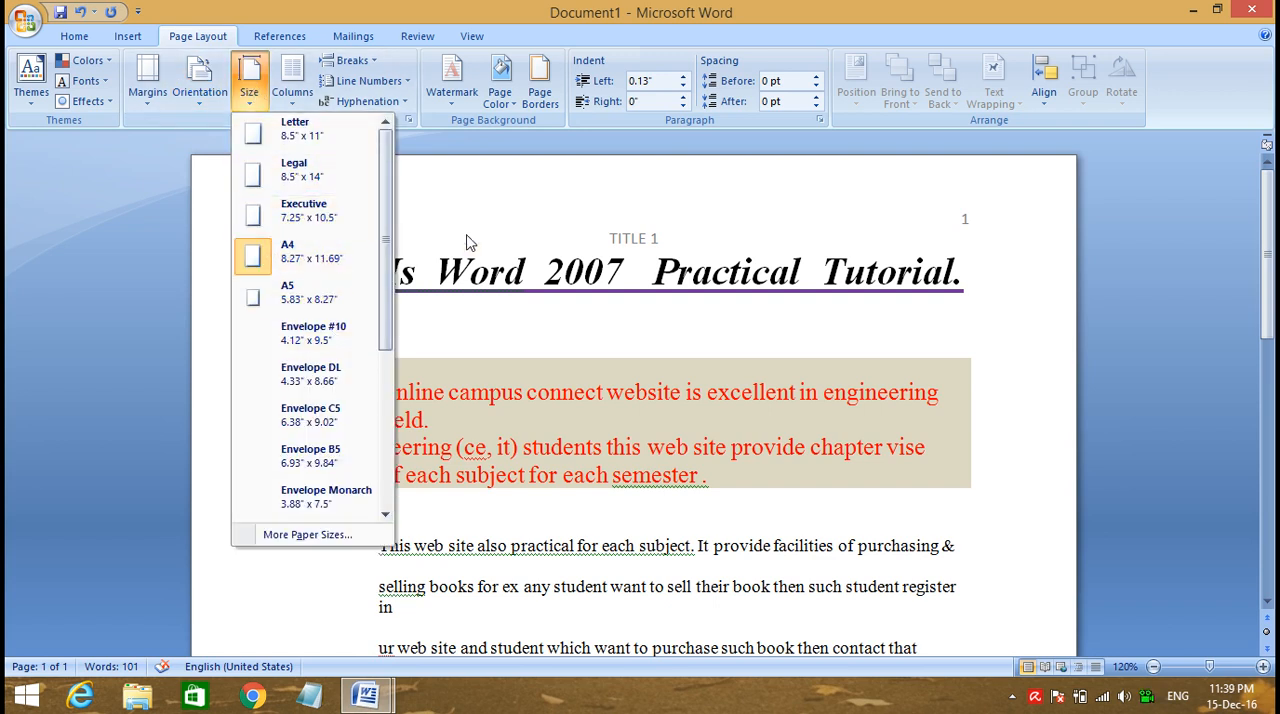
pyautogui.click(480, 206)
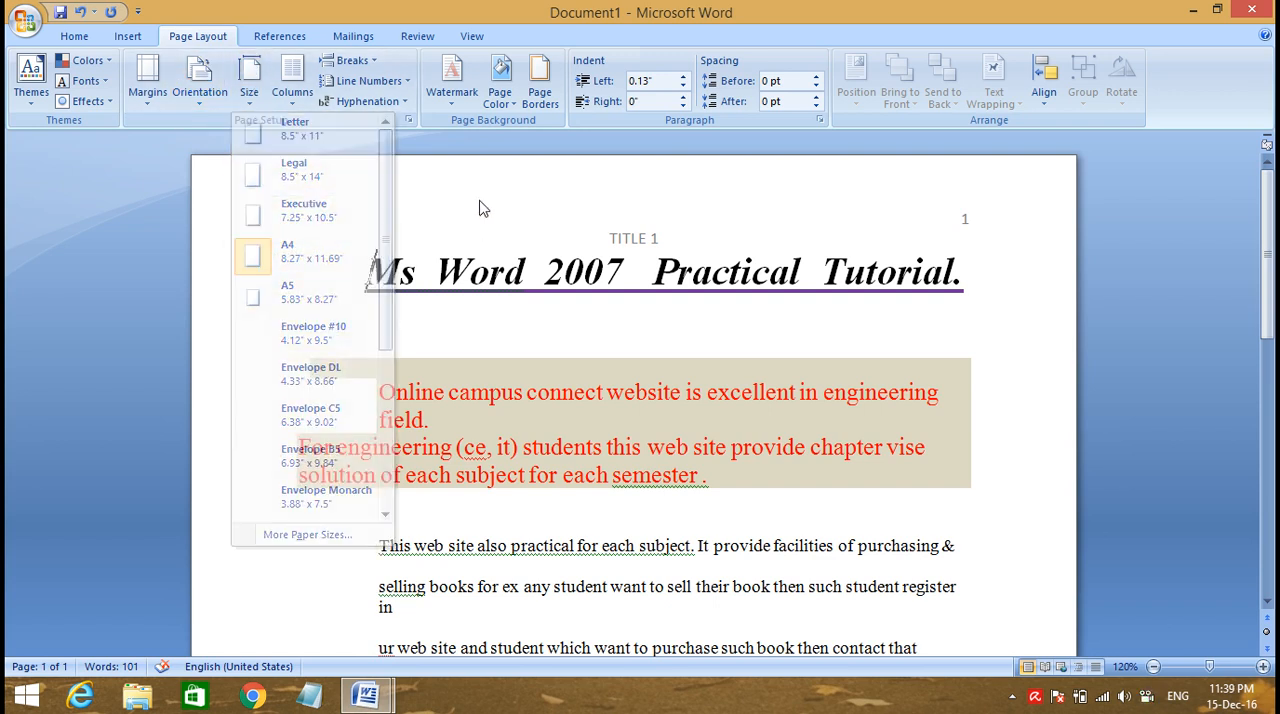
# - Select all the body text between the title and the picture and split it into two columns
pyautogui.click(294, 105)
pyautogui.scroll(-2, 319, 394)
pyautogui.scroll(-3, 346, 394)
pyautogui.scroll(3, 365, 336)
pyautogui.moveTo(367, 265); pyautogui.dragTo(717, 625)
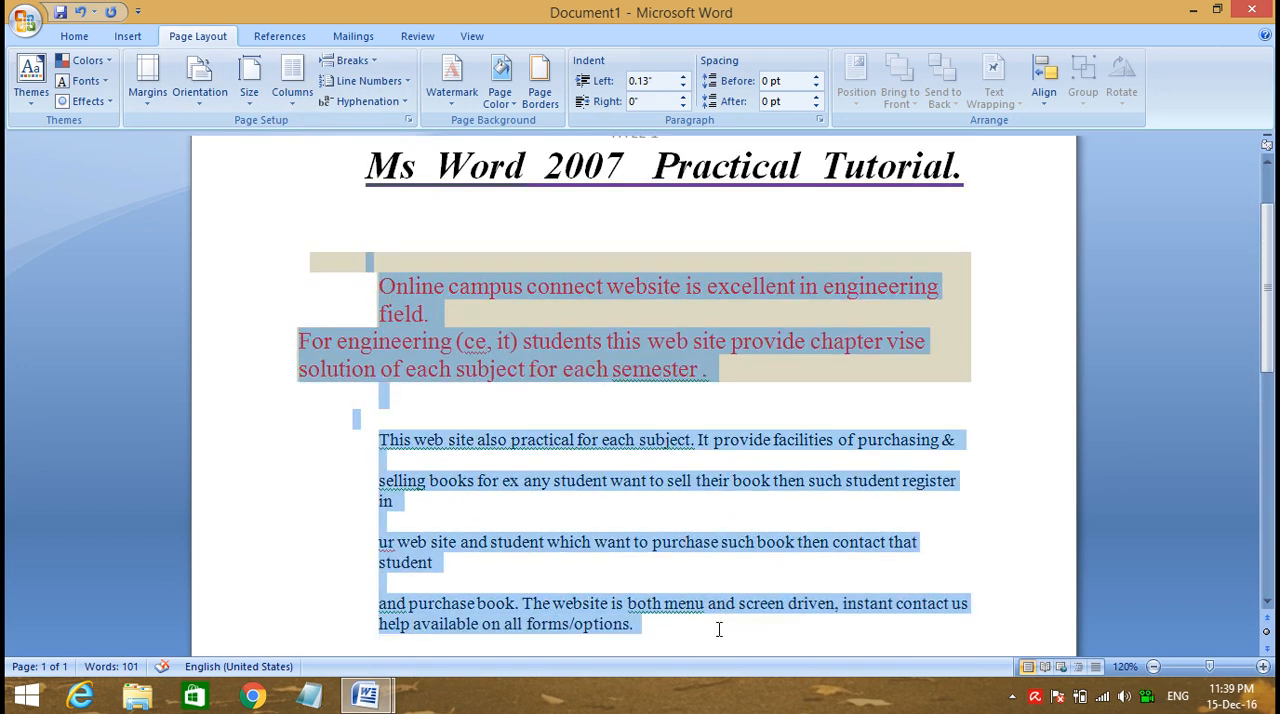
pyautogui.click(307, 100)
pyautogui.click(325, 174)
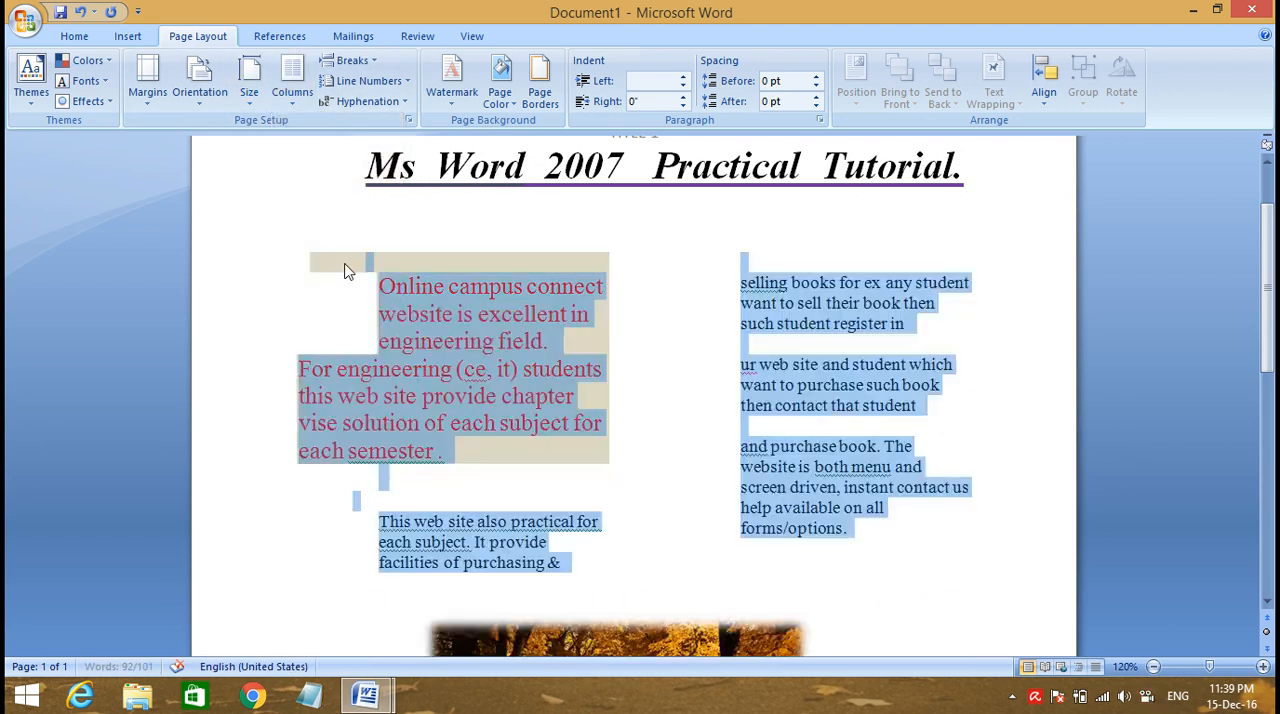
pyautogui.click(606, 321)
pyautogui.scroll(-2, 702, 345)
pyautogui.scroll(2, 702, 345)
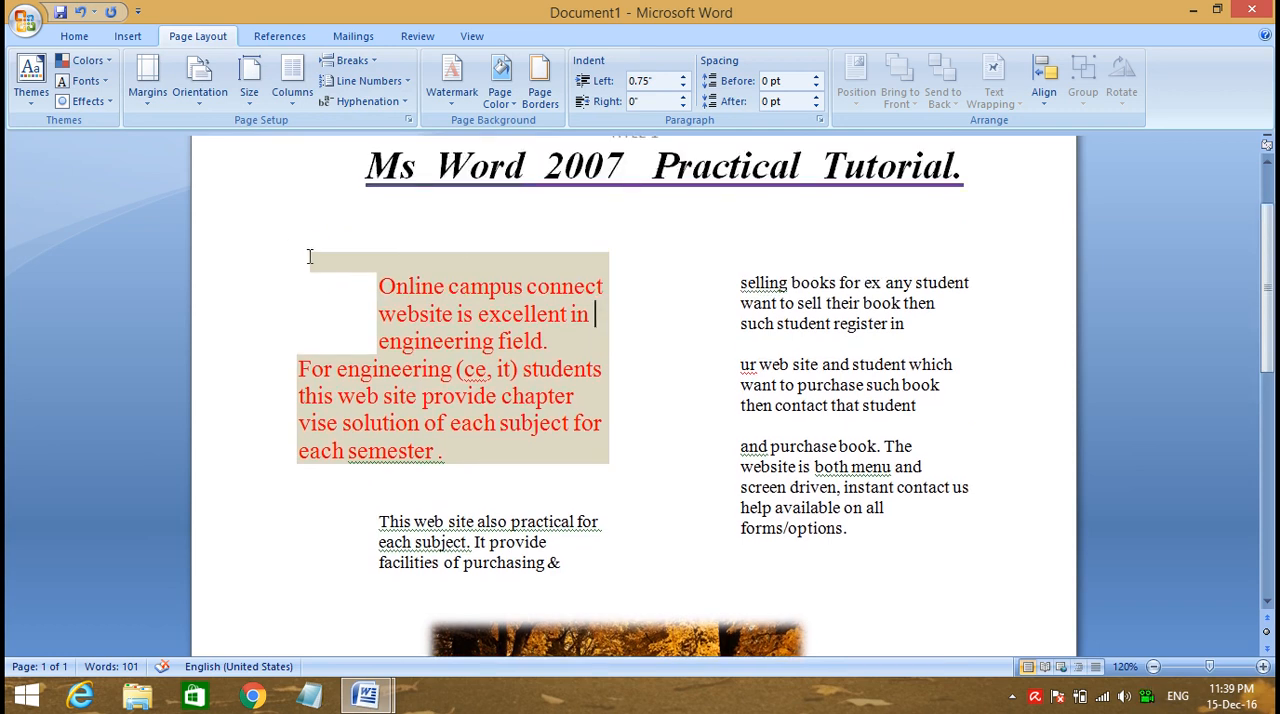
# - Add a line between the two columns of the selected body text, keeping equal column widths
pyautogui.moveTo(309, 257); pyautogui.dragTo(844, 546)
pyautogui.click(292, 78)
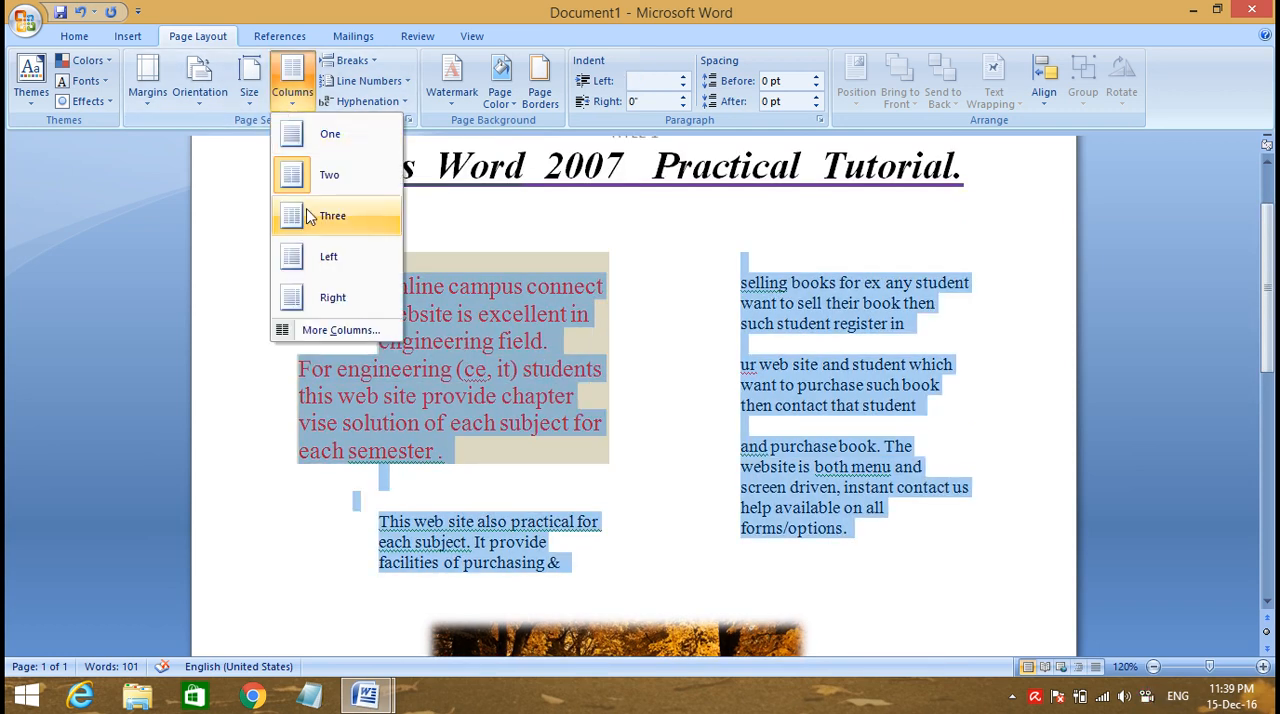
pyautogui.click(333, 330)
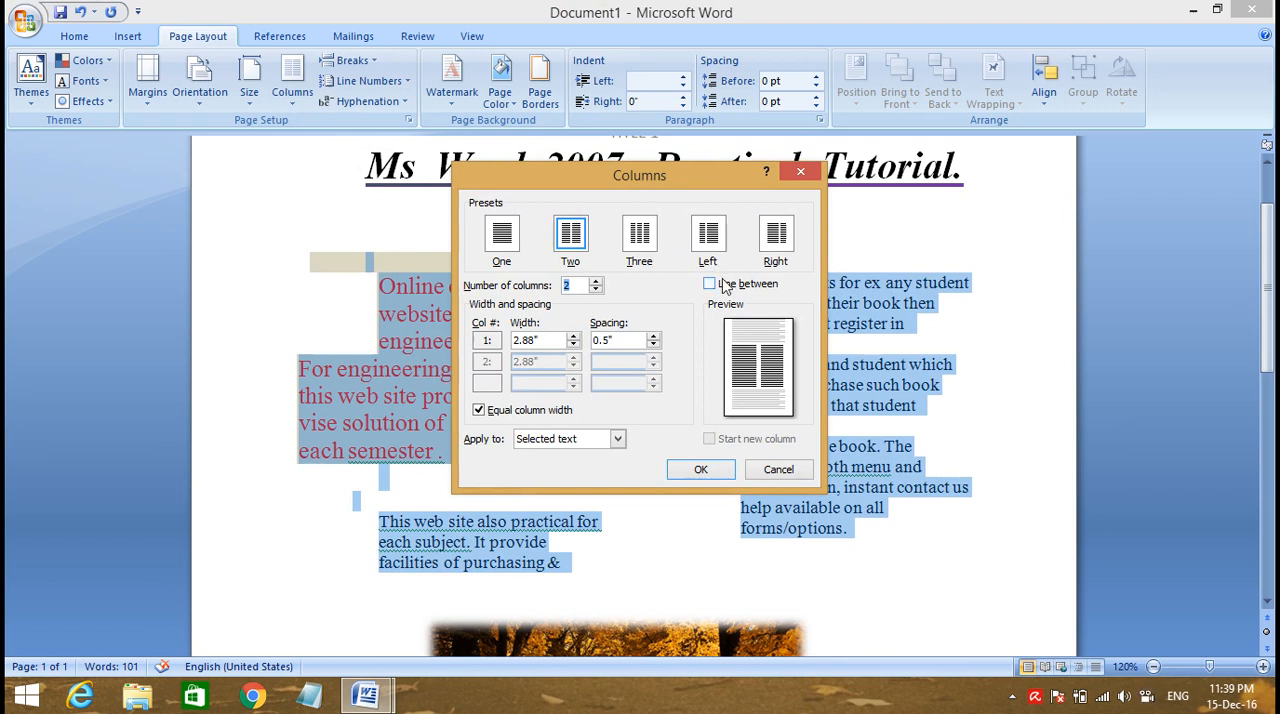
pyautogui.click(700, 474)
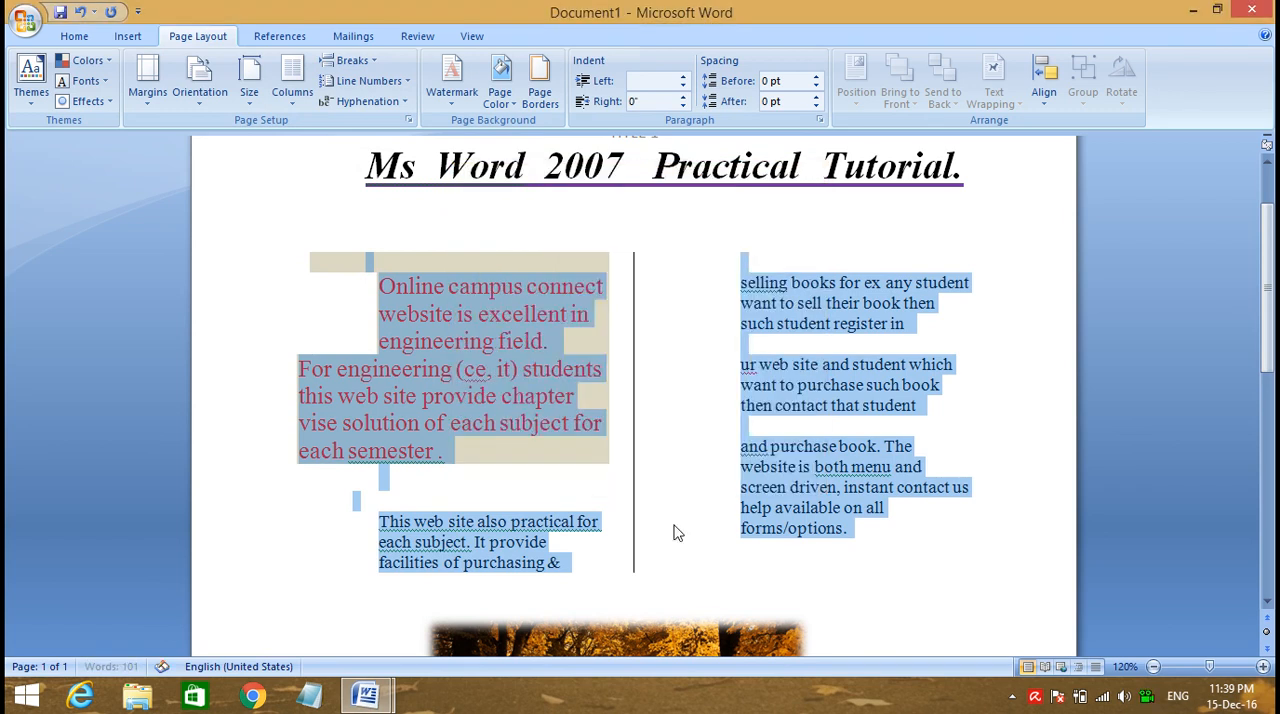
pyautogui.click(682, 489)
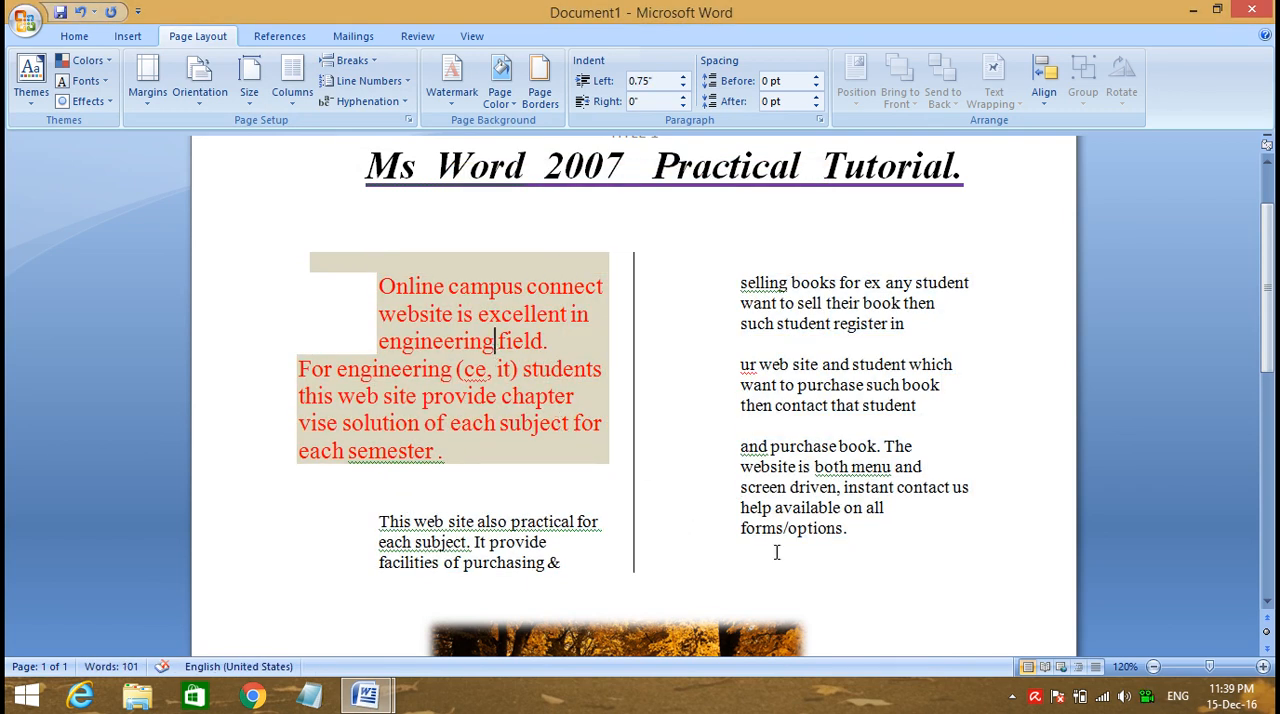
pyautogui.scroll(-3, 856, 548)
pyautogui.scroll(4, 846, 540)
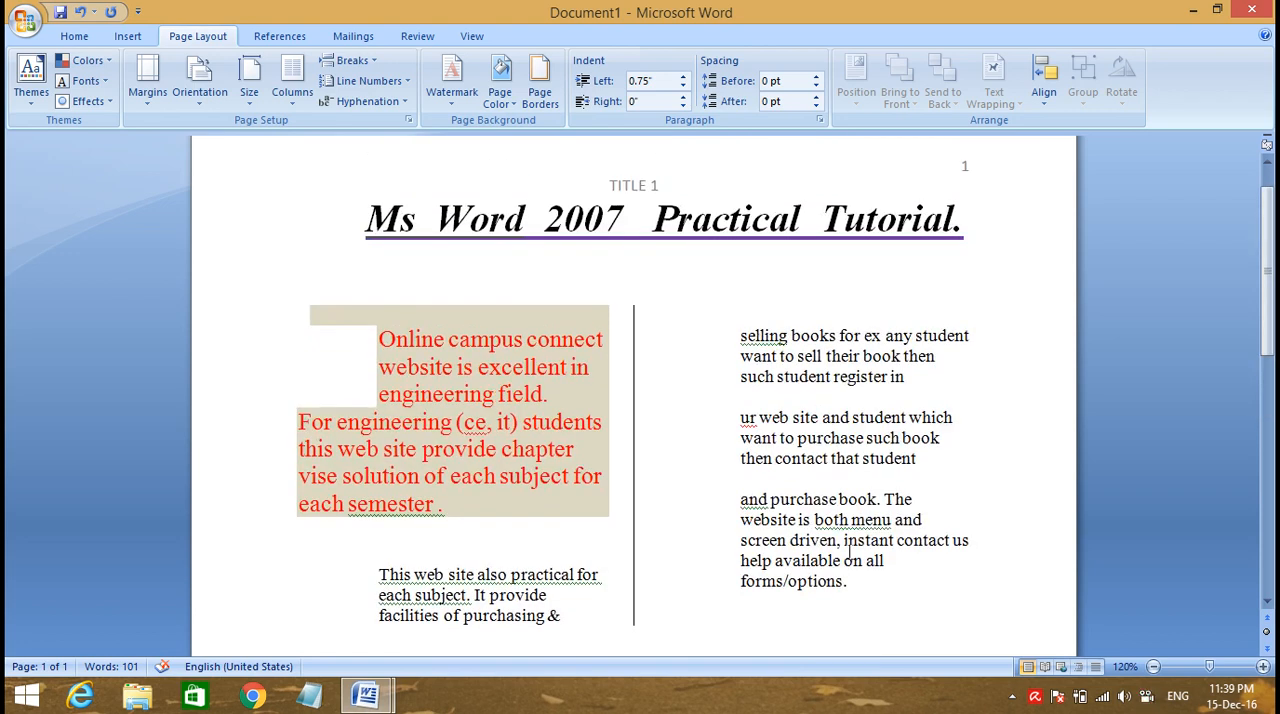
# - Select the two-column body text again, reapply the Two columns preset, and reopen the column layout choices
pyautogui.scroll(-3, 824, 598)
pyautogui.moveTo(823, 506); pyautogui.dragTo(332, 152)
pyautogui.scroll(4, 445, 304)
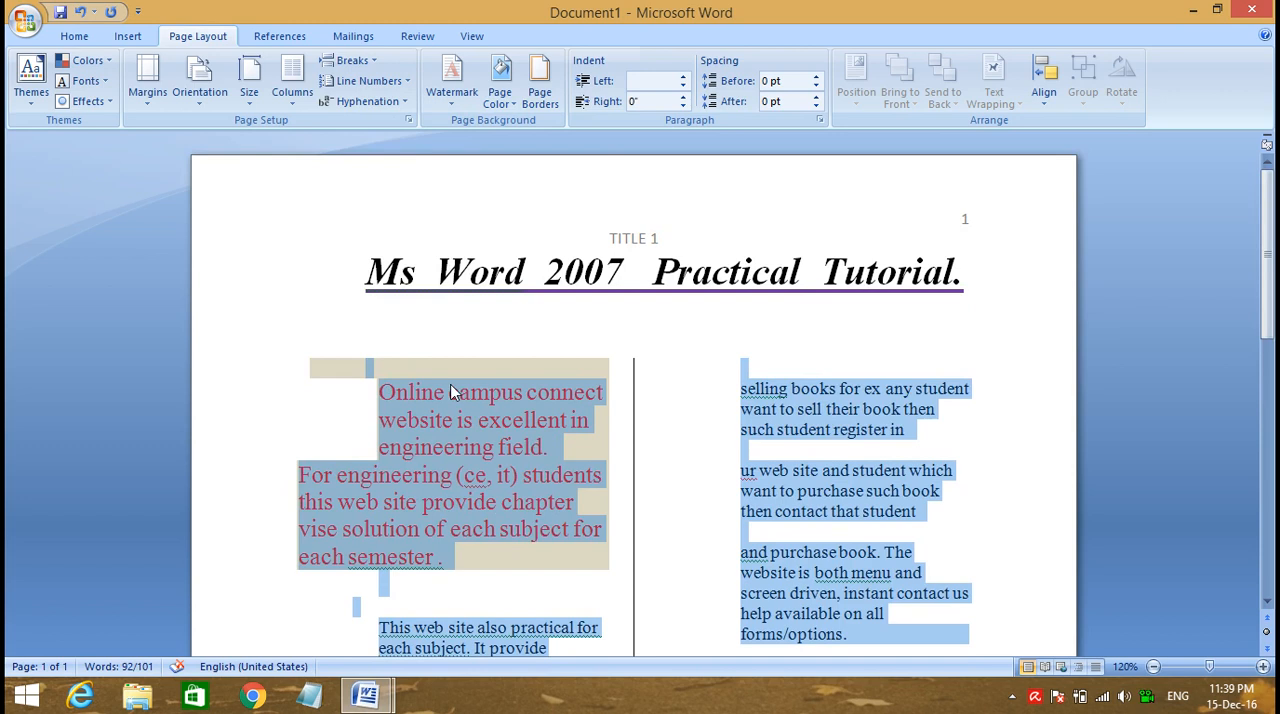
pyautogui.click(292, 85)
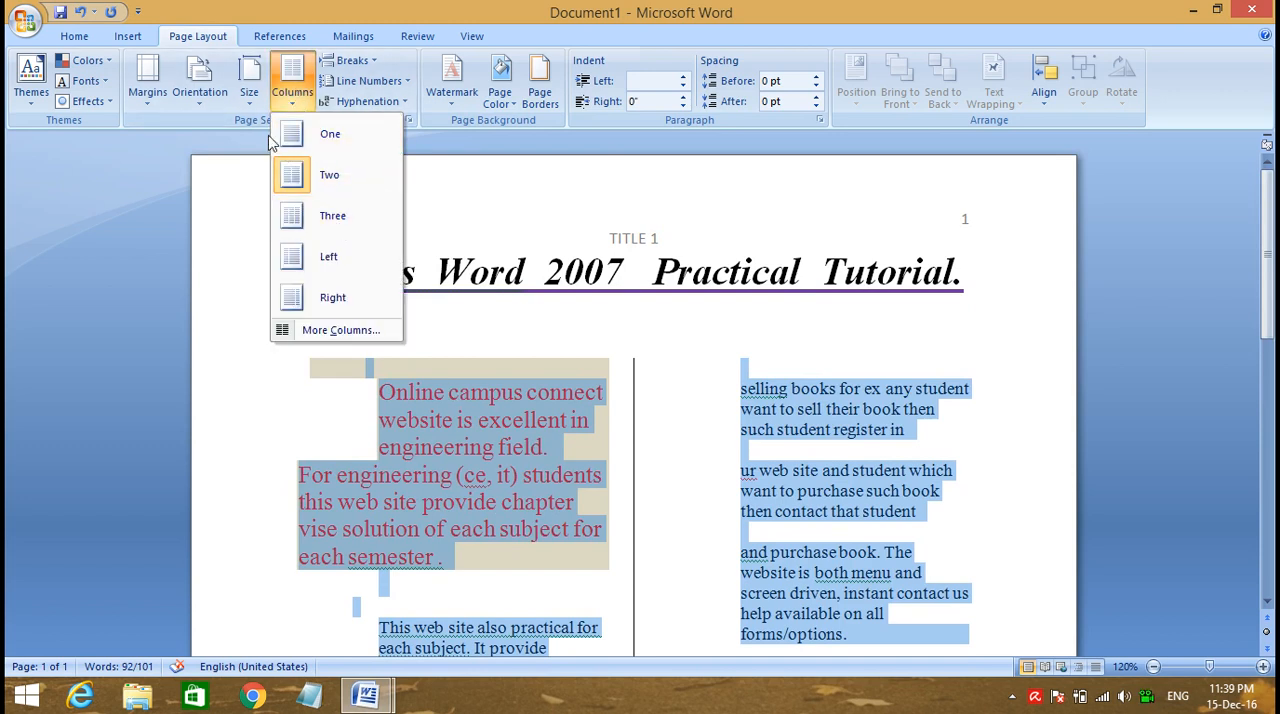
pyautogui.click(307, 177)
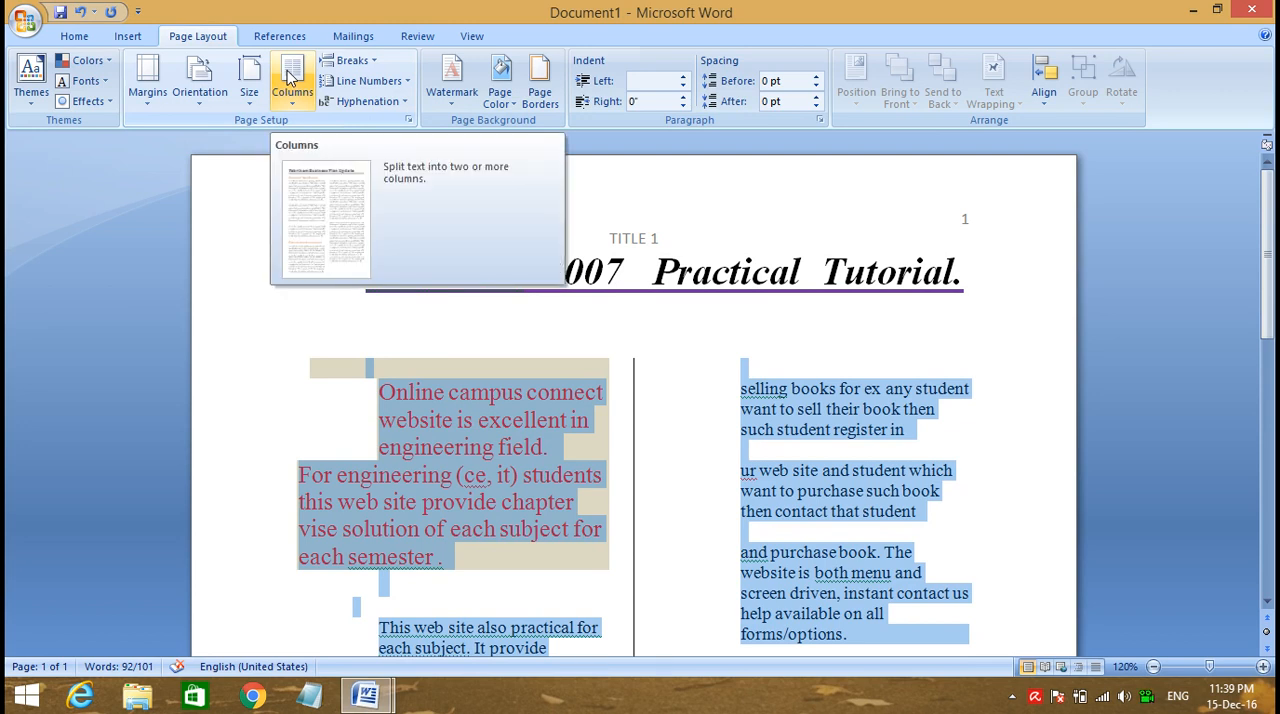
pyautogui.click(290, 80)
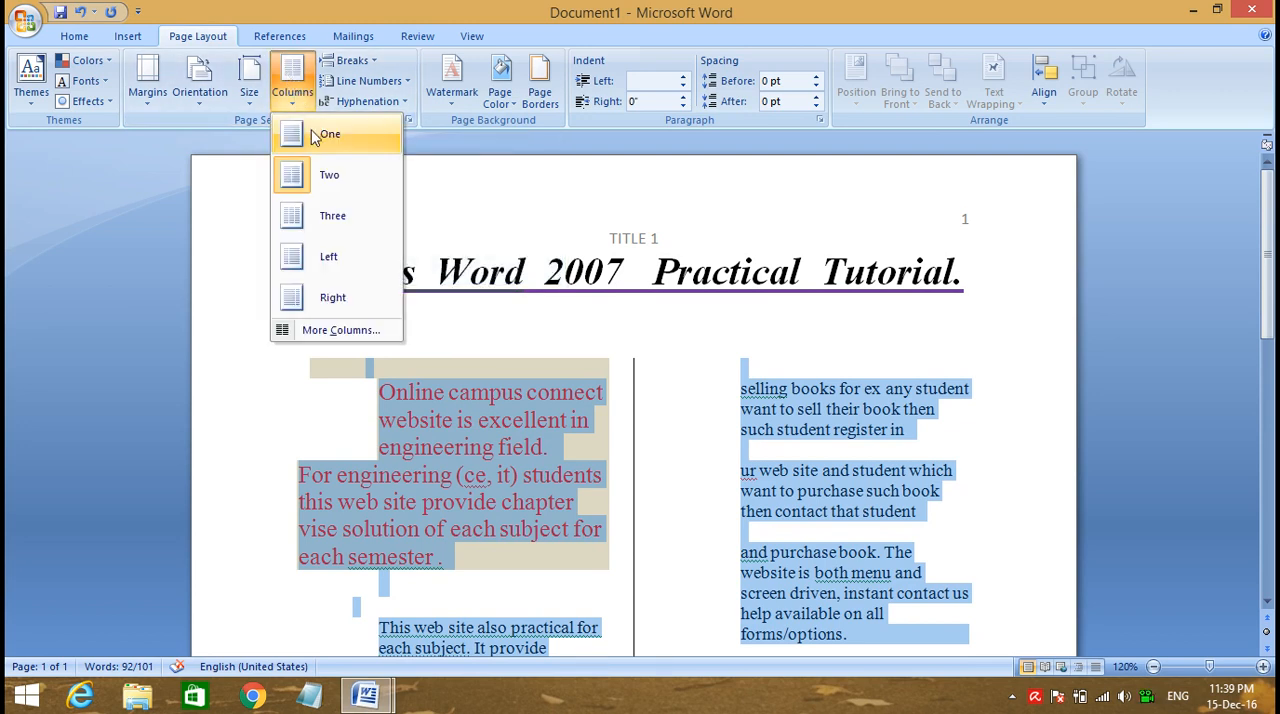